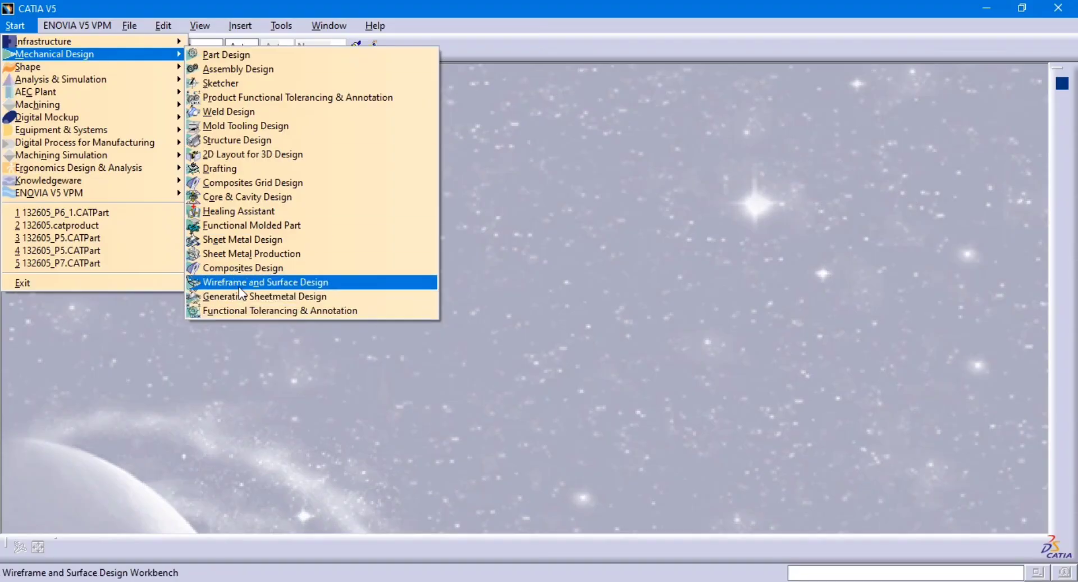
Create a new part named JAR in the Generative Shape Design workbench.
mouse_move(159, 63)
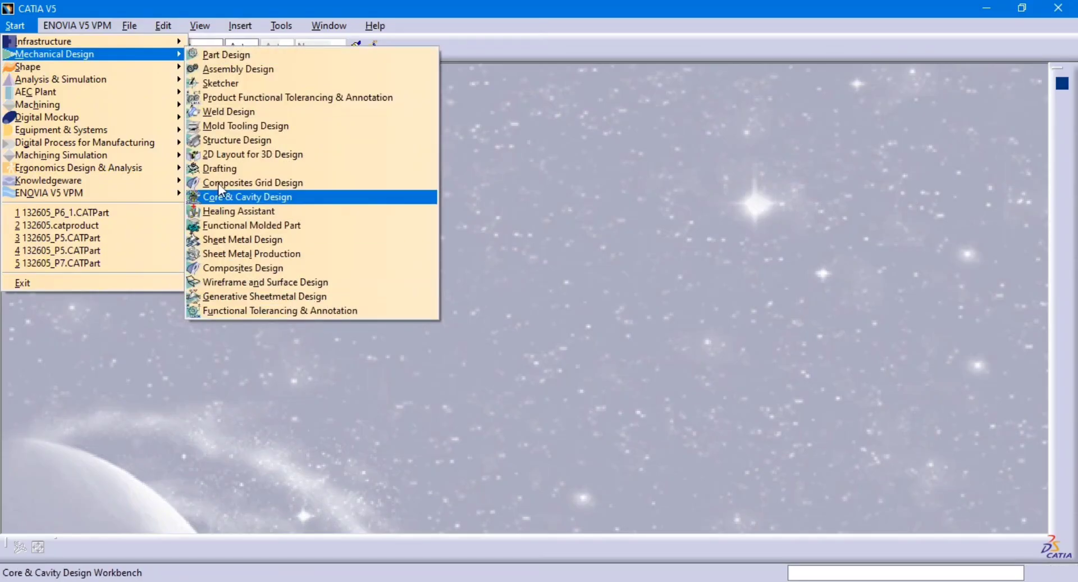
mouse_move(73, 71)
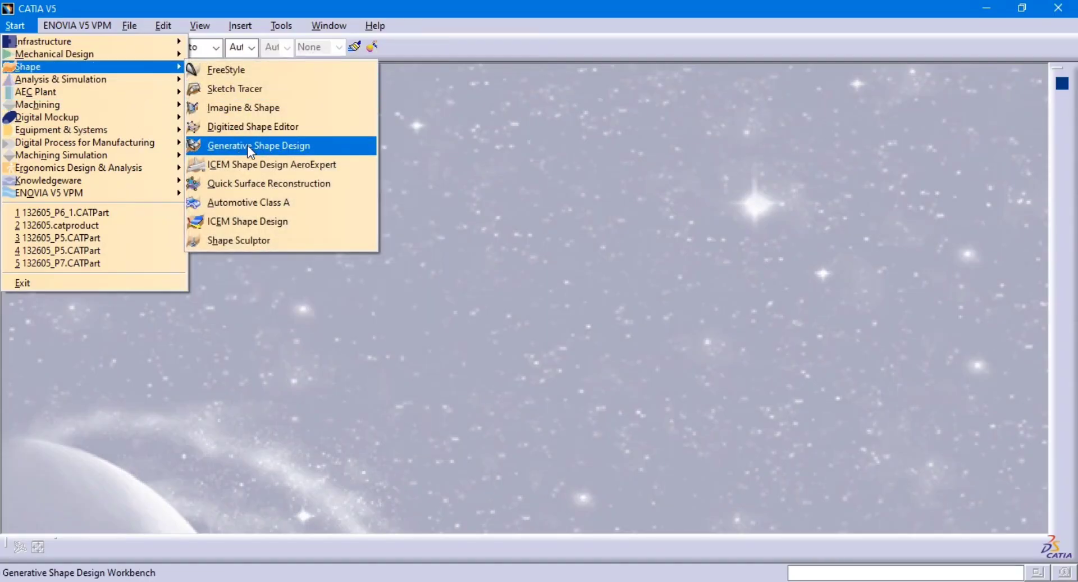
mouse_move(110, 52)
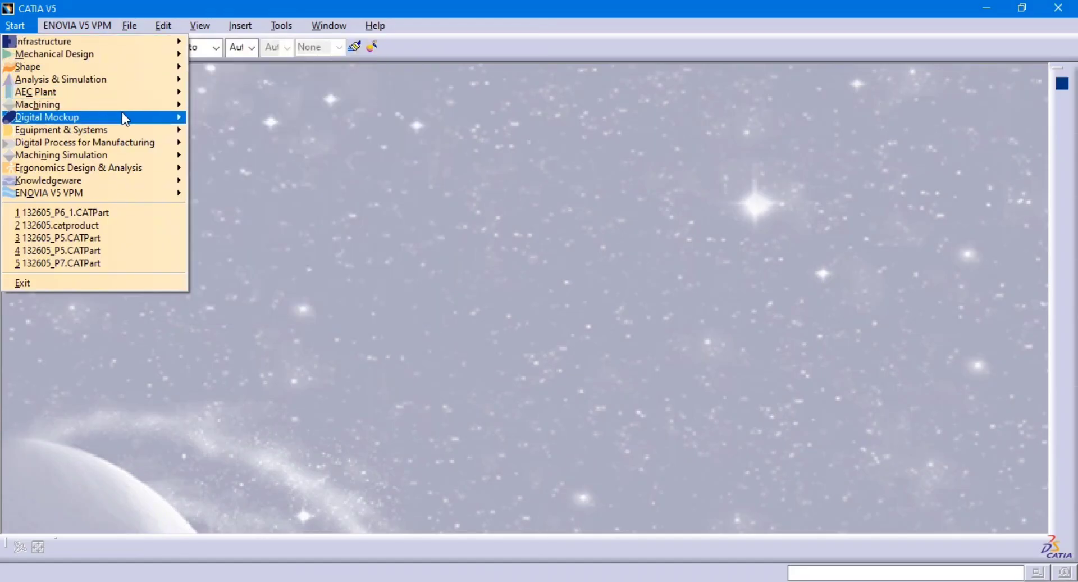
mouse_move(124, 117)
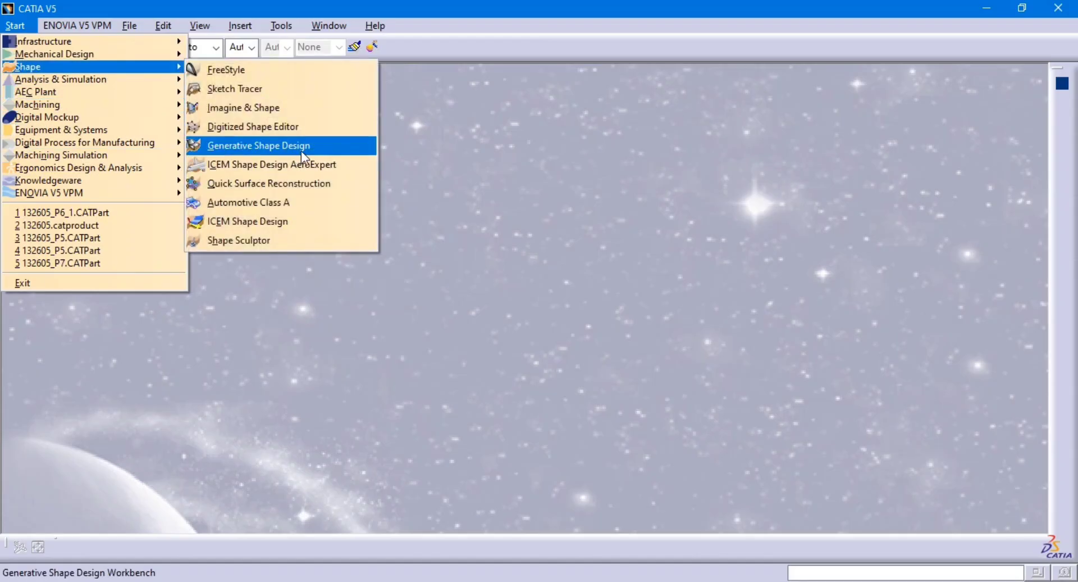
left_click(301, 145)
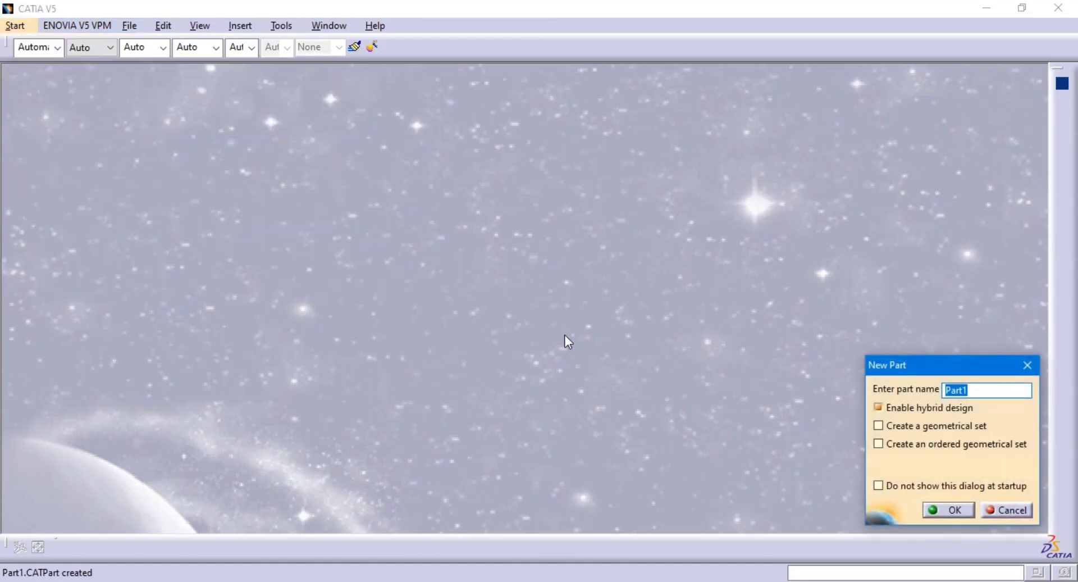
type("JAR")
left_click(936, 507)
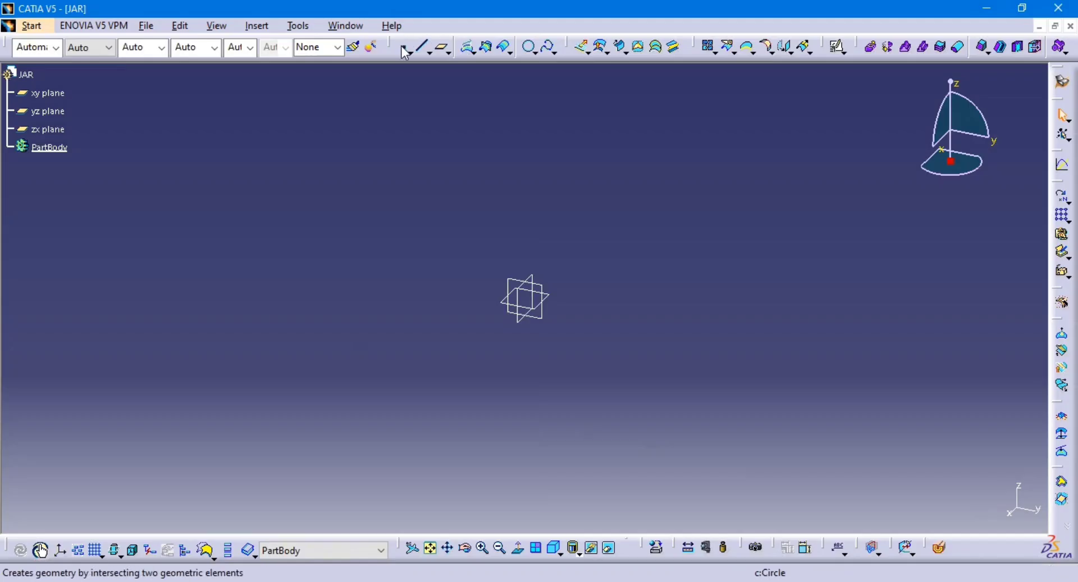
left_click_drag(402, 48, 386, 79)
left_click_drag(381, 39, 381, 41)
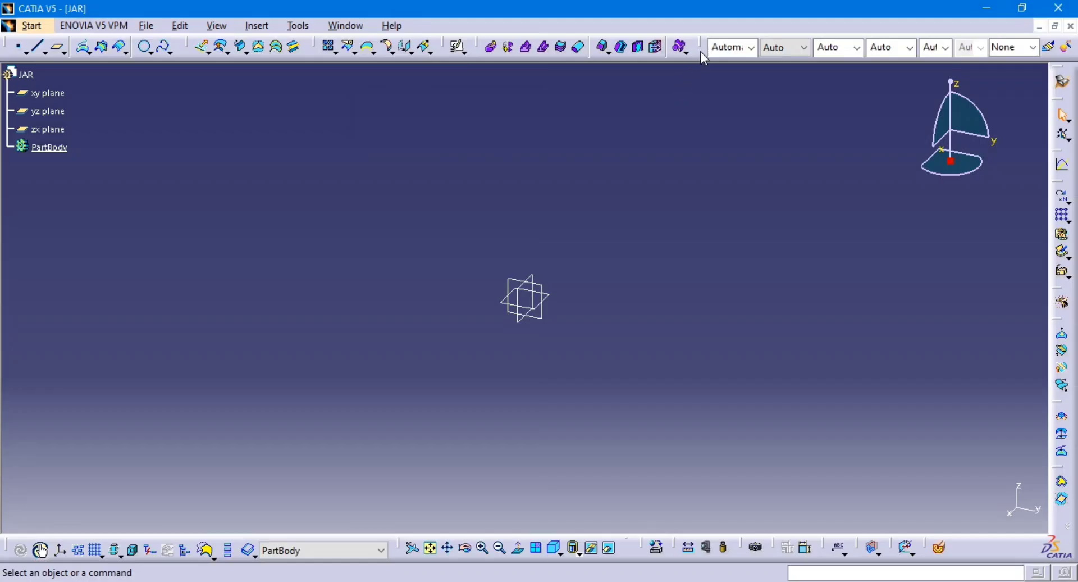
left_click_drag(9, 44, 9, 46)
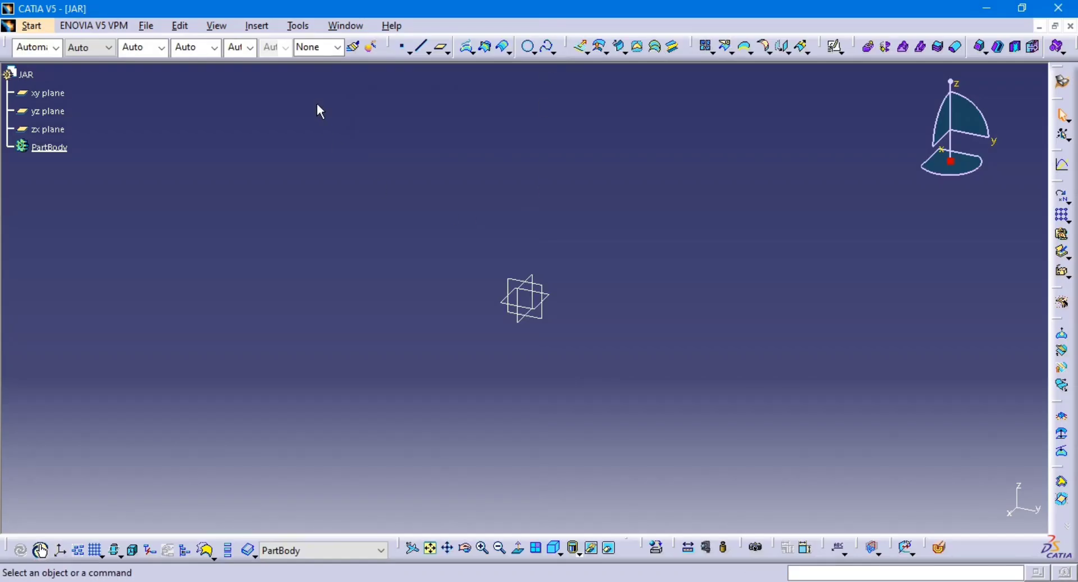
left_click(258, 27)
mouse_move(303, 163)
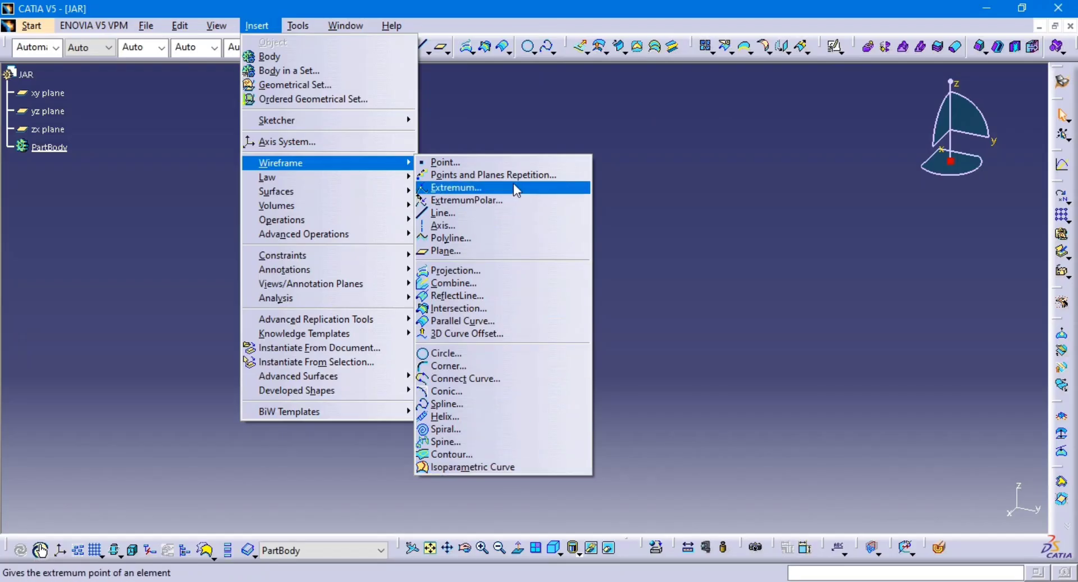
mouse_move(328, 191)
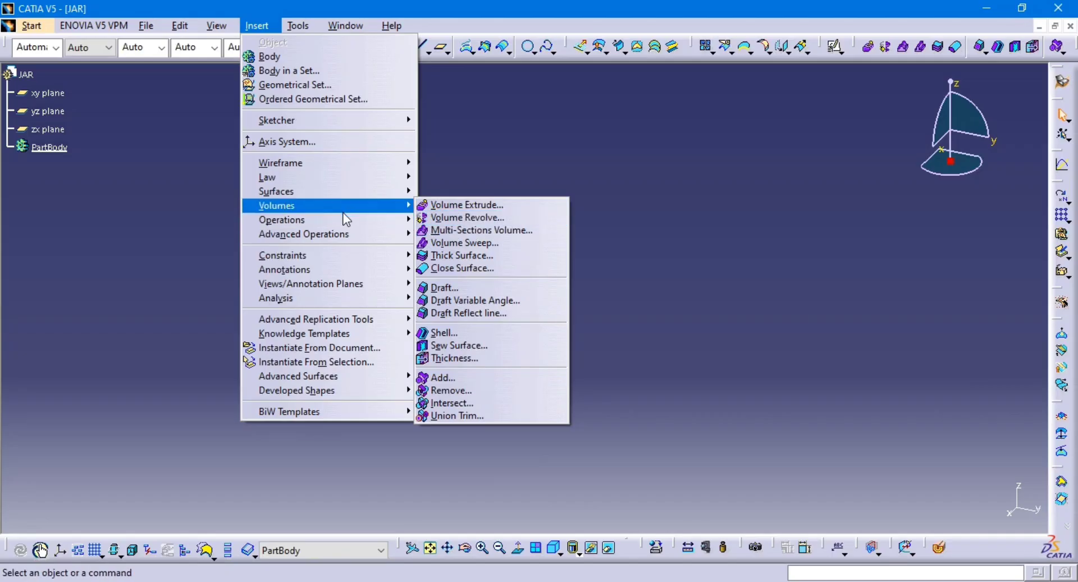
mouse_move(341, 225)
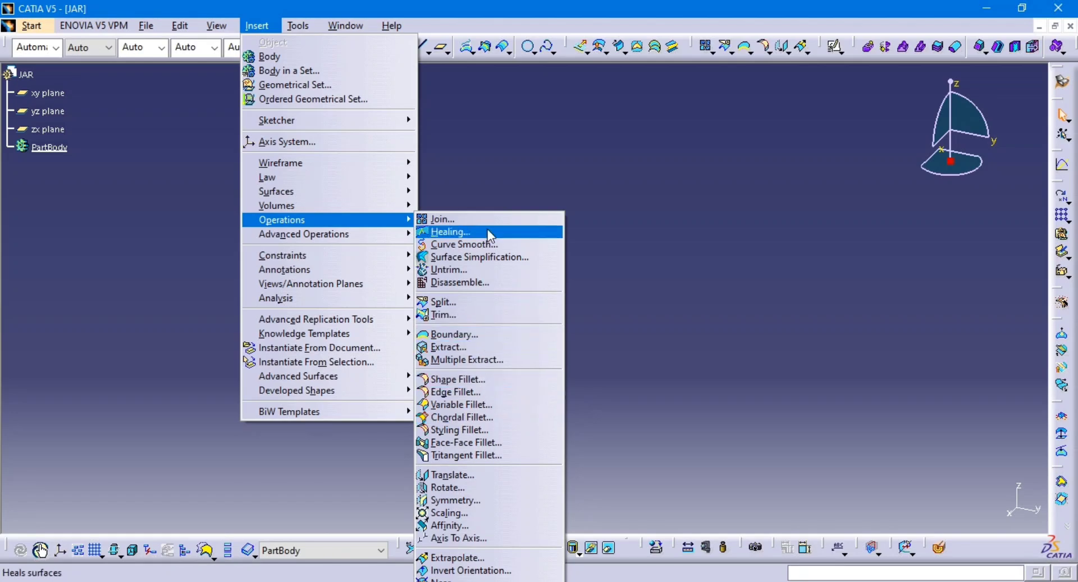
left_click(639, 406)
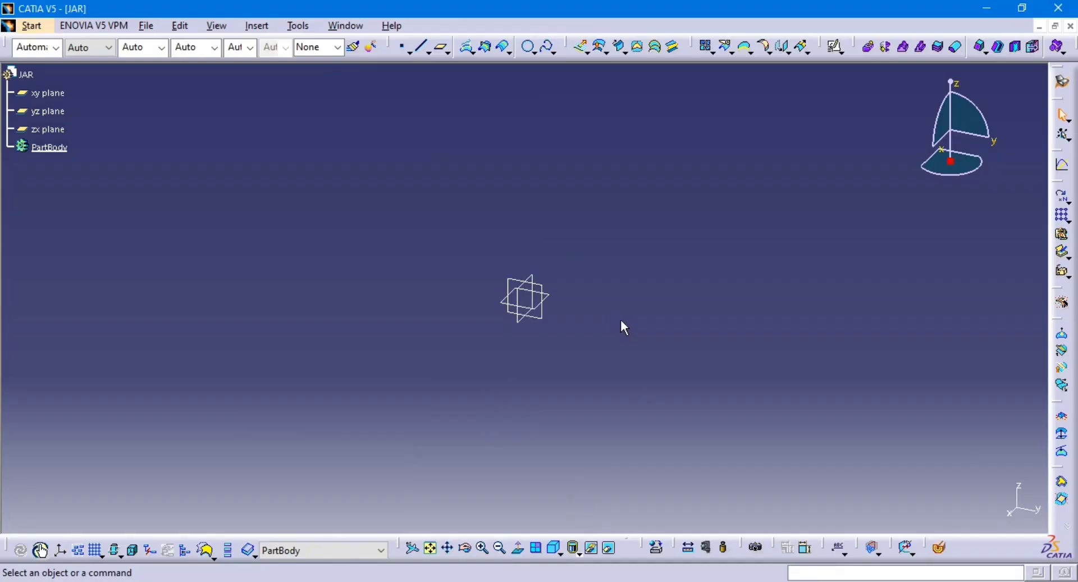
Check the jug drawing in Pumo Mech Book 2024.pdf, and open a positioned sketch on the yz plane in CATIA.
key("alt+Tab")
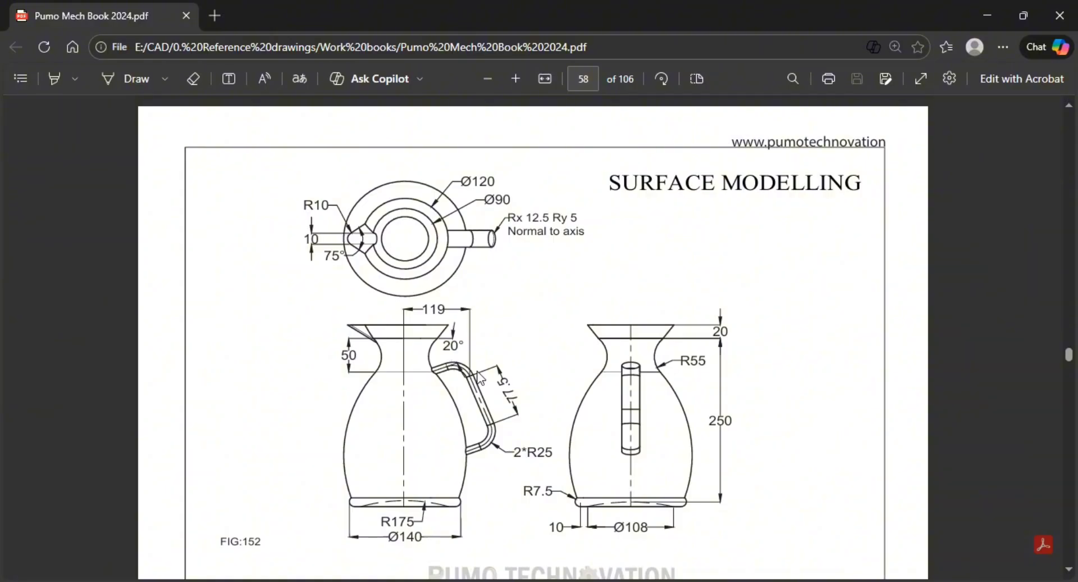
key("alt+Tab")
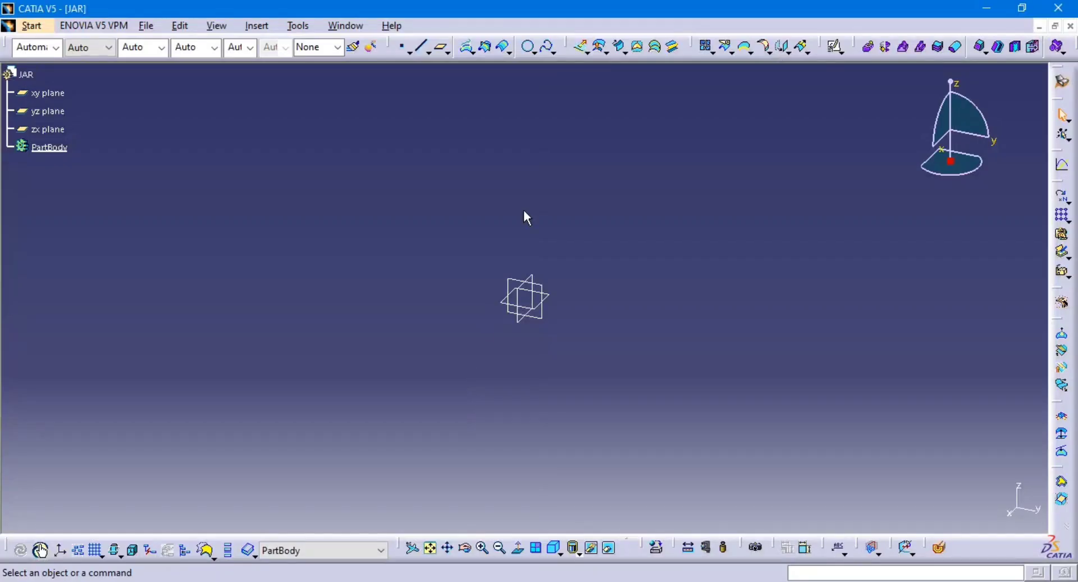
left_click(836, 46)
left_click(554, 323)
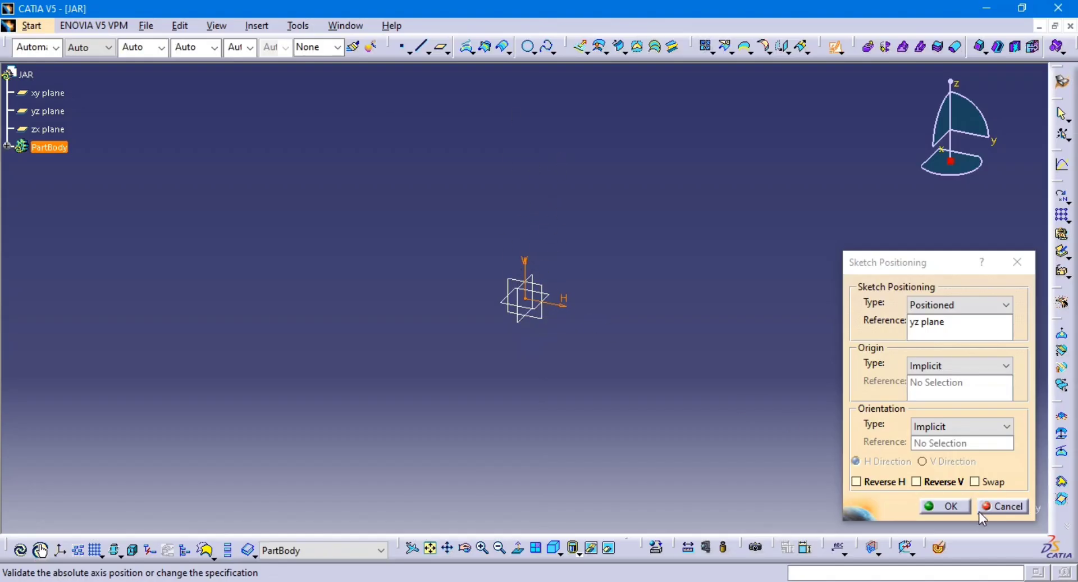
left_click(939, 506)
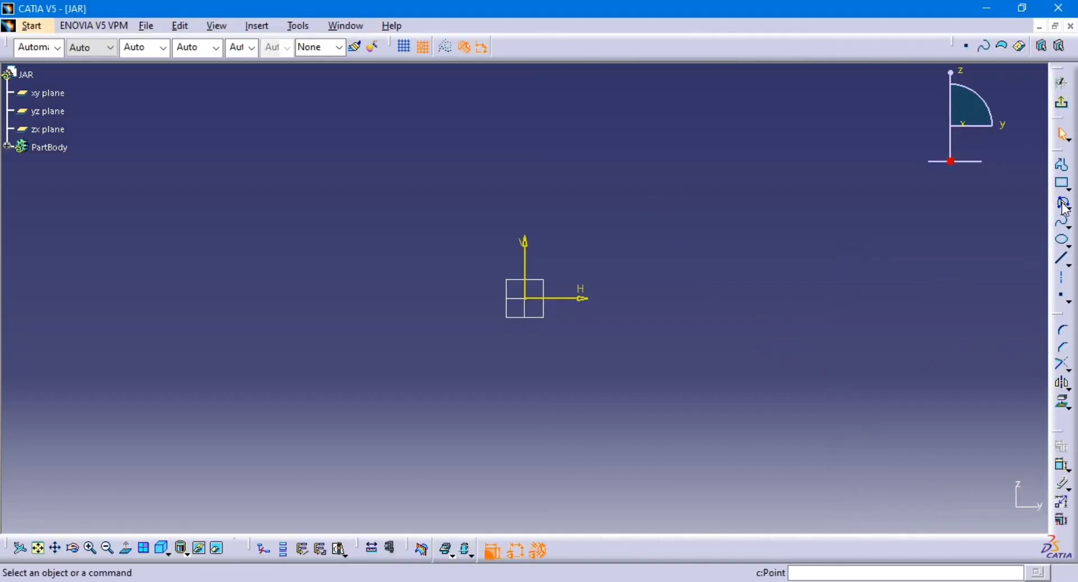
Sketch a shallow upward-bulging three-point arc of about 81 mm radius from the vertical axis to the horizontal axis.
left_click(1063, 201)
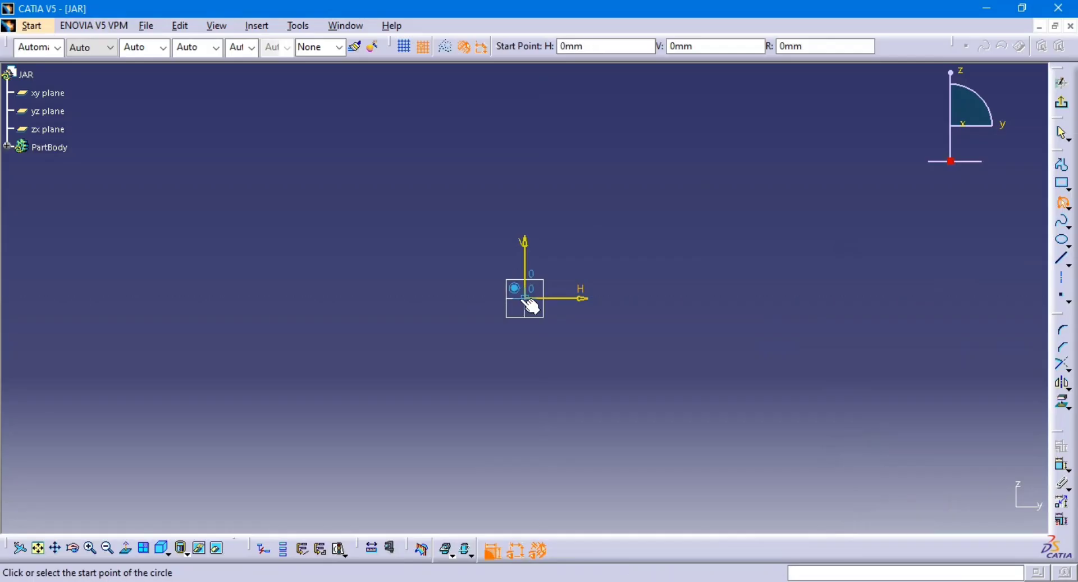
left_click(526, 279)
left_click(620, 300)
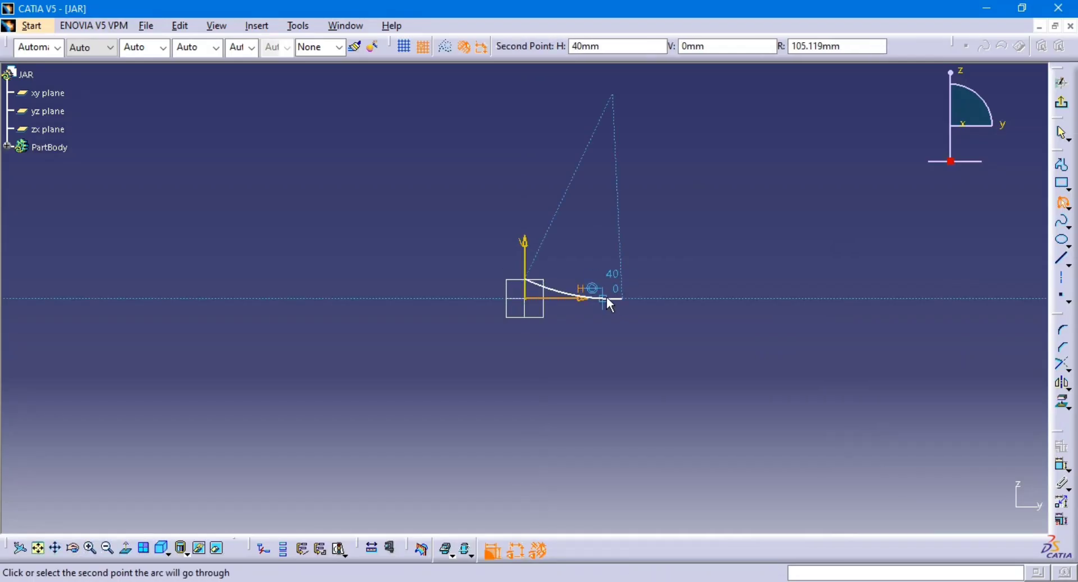
left_click(569, 289)
middle_click_drag(568, 289, 584, 253)
left_click(762, 330)
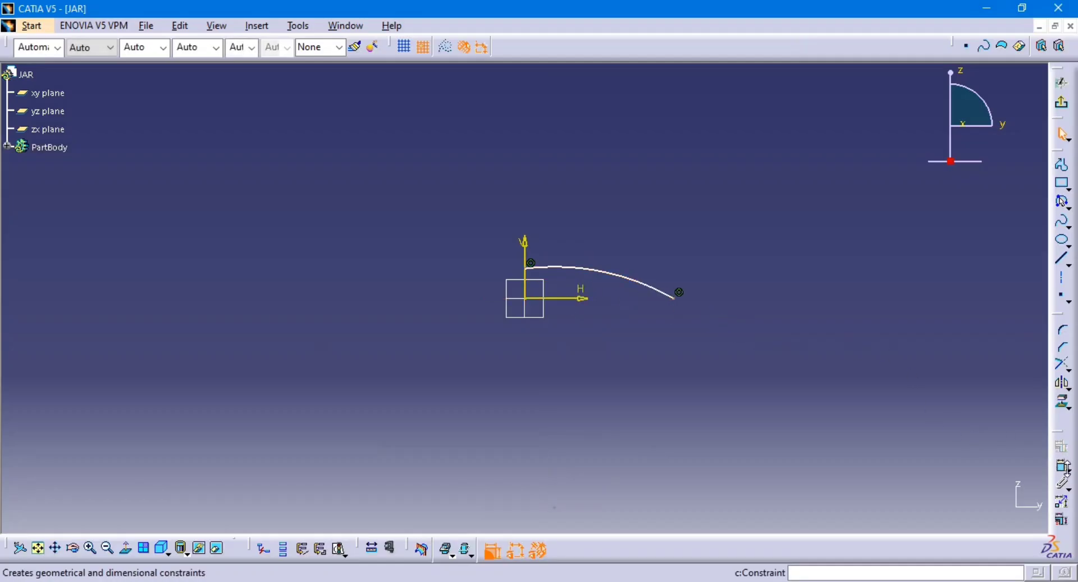
Dimension the base arc's radius and set it to 175 mm as given in the reference drawing.
left_click(1066, 472)
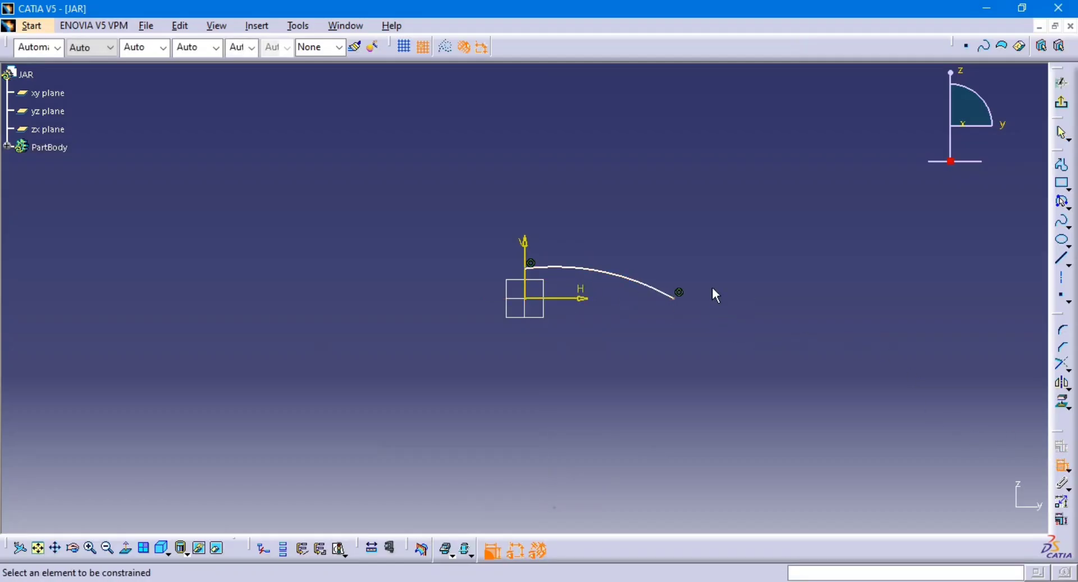
left_click(646, 287)
left_click(615, 298)
key("alt+Tab")
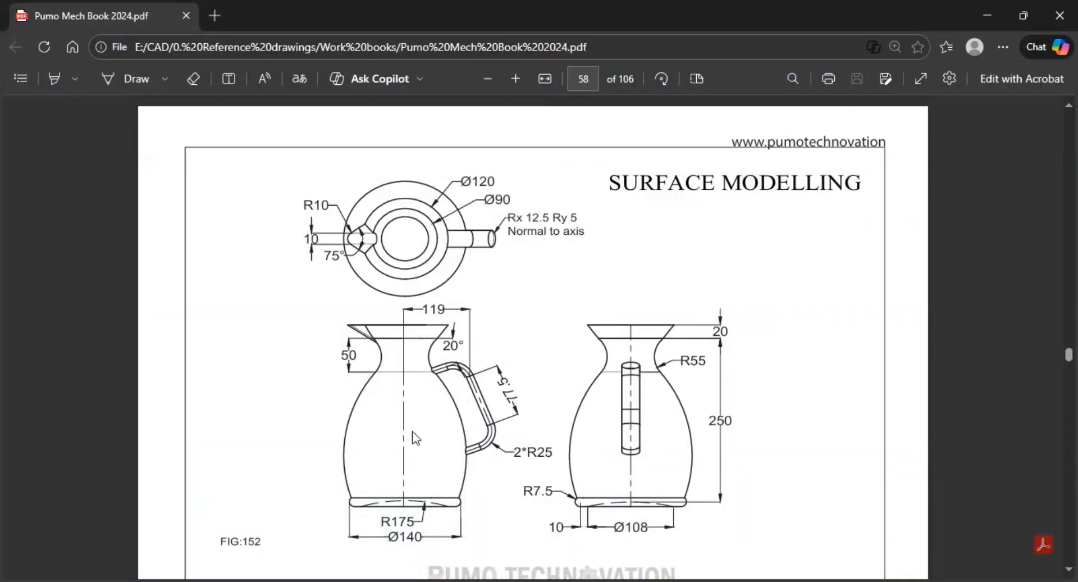
key("alt+Tab")
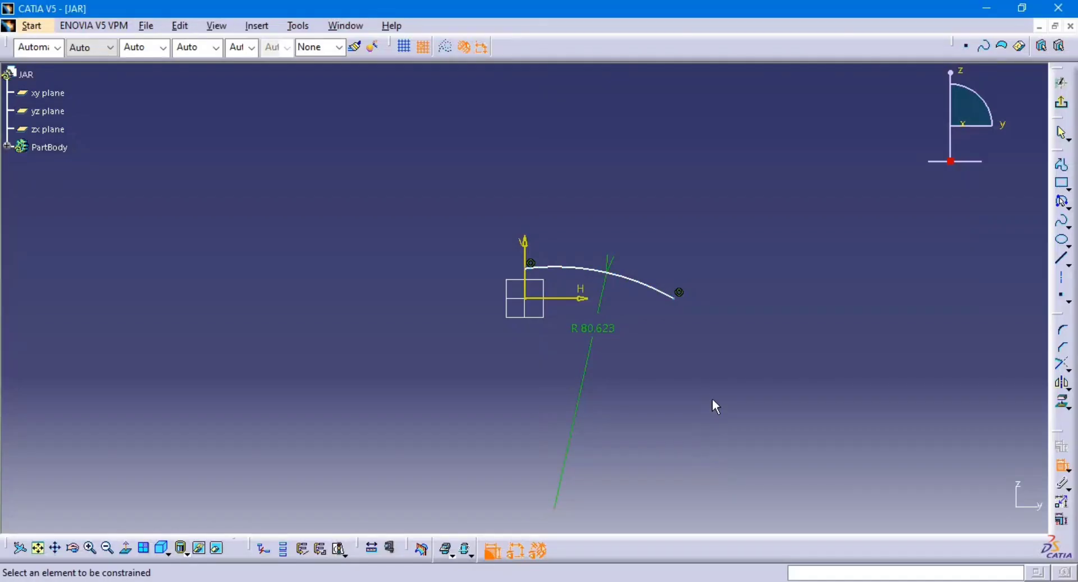
double_click(597, 337)
type("175")
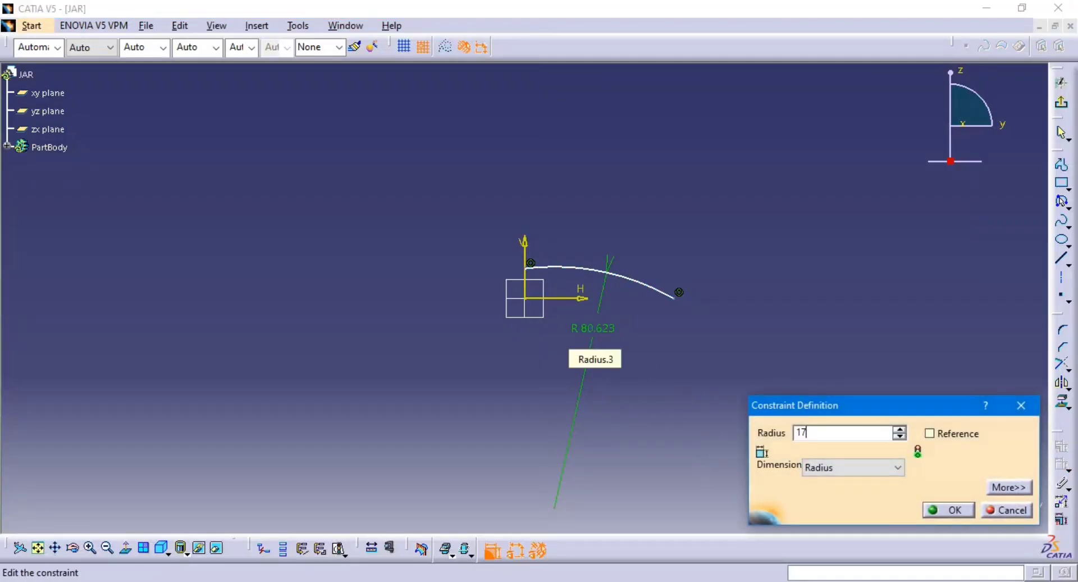
key("Return")
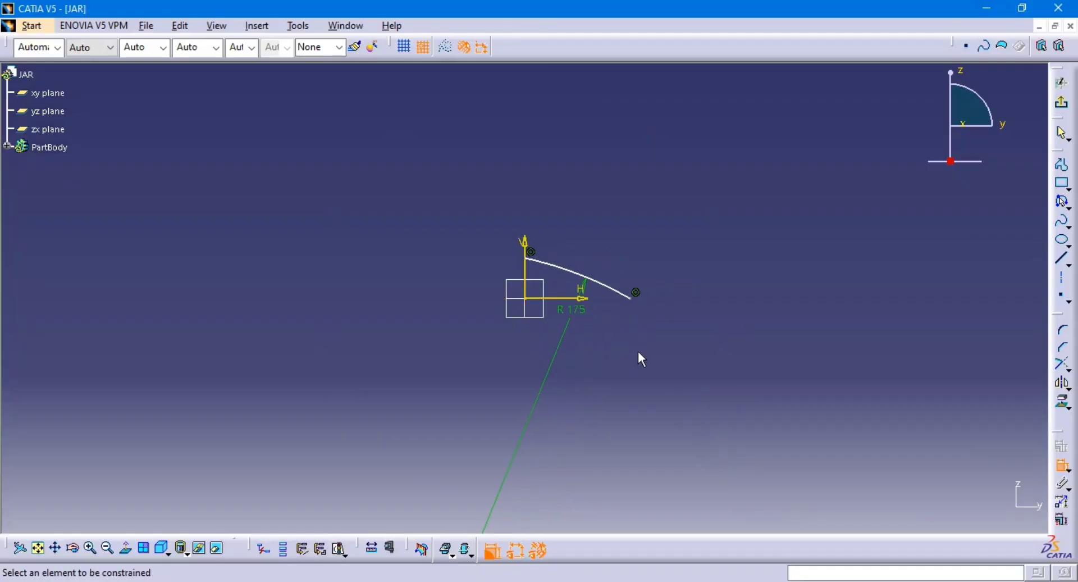
Consult the reference drawing and sketch an outward-bulging half-circle arc of about 10 mm radius beyond the base arc's outer end.
key("alt+Tab")
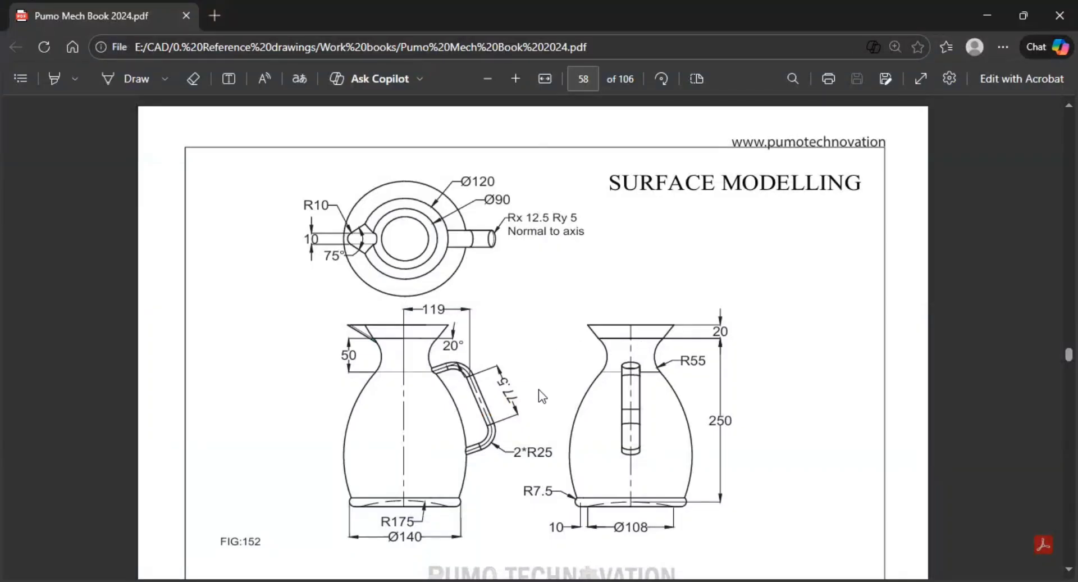
key("alt+Tab")
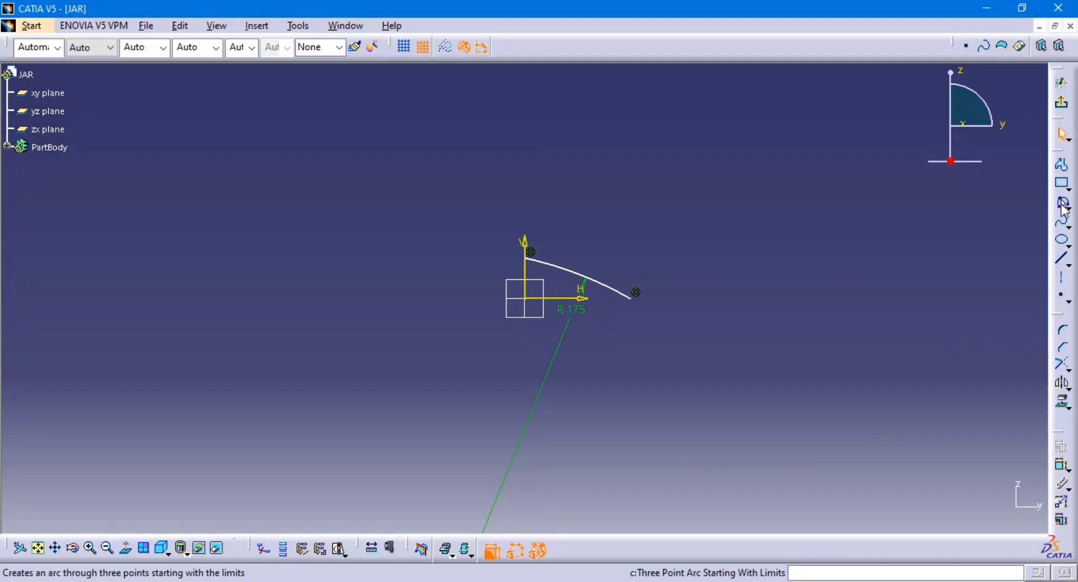
left_click(1065, 207)
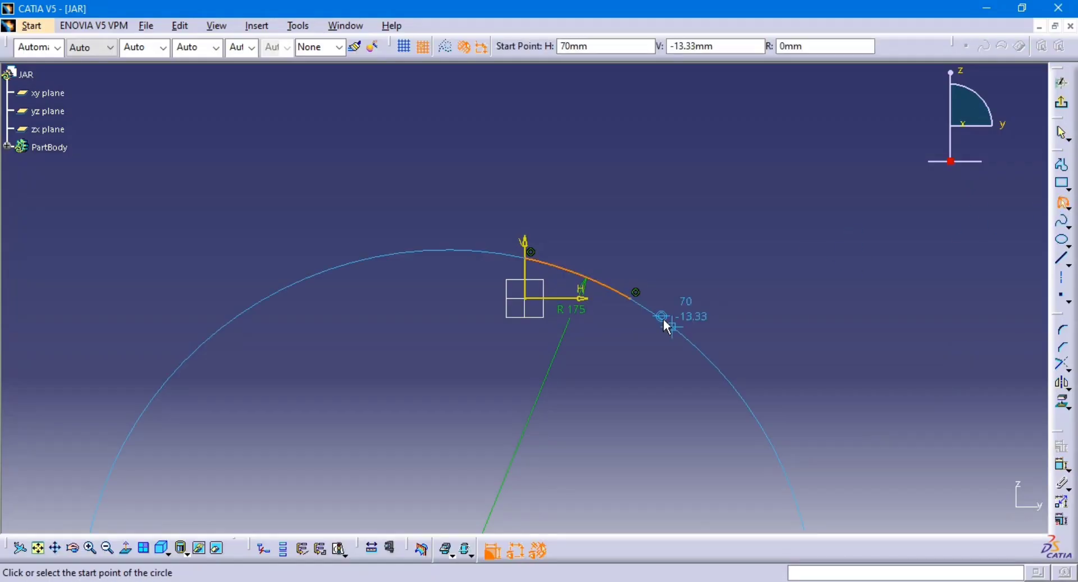
left_click(729, 302)
left_click(737, 265)
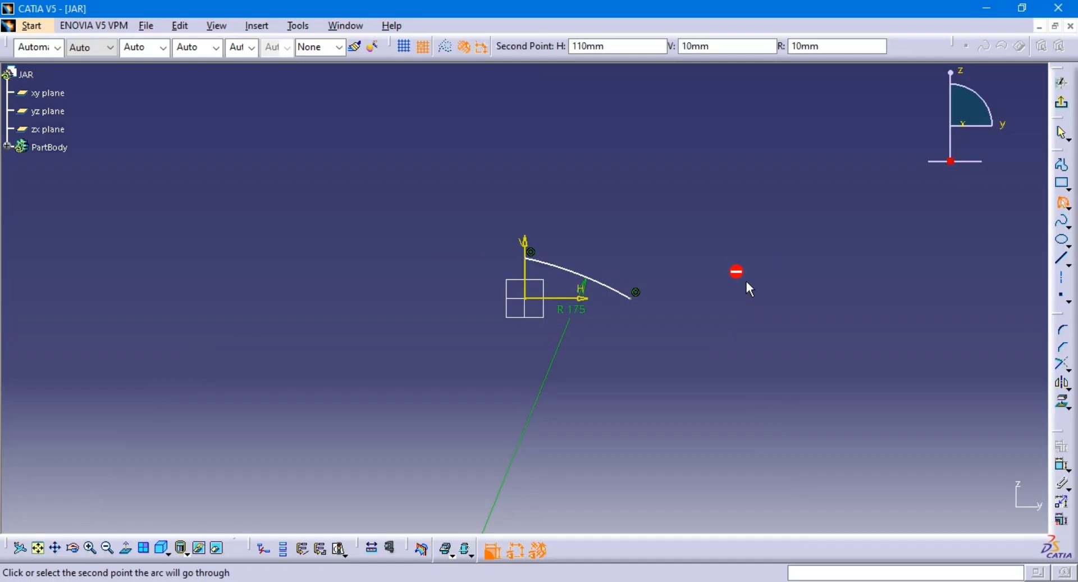
left_click(764, 278)
left_click(821, 316)
middle_click_drag(821, 315, 738, 319)
Dimension the half-circle arc's radius and set it to 7.5 mm, checking the base details in the reference drawing.
key("alt+Tab")
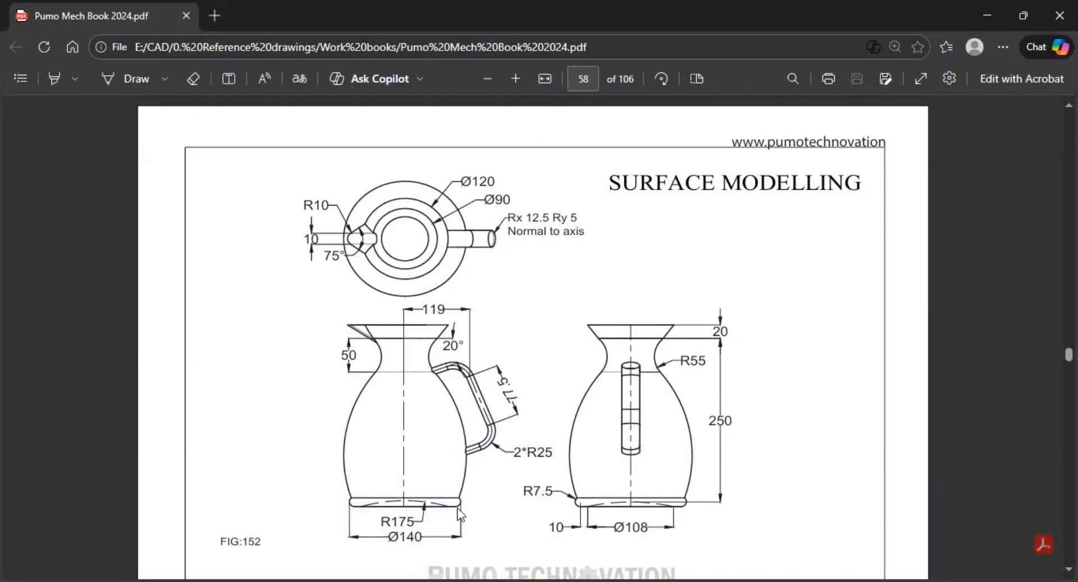
key("alt+Tab")
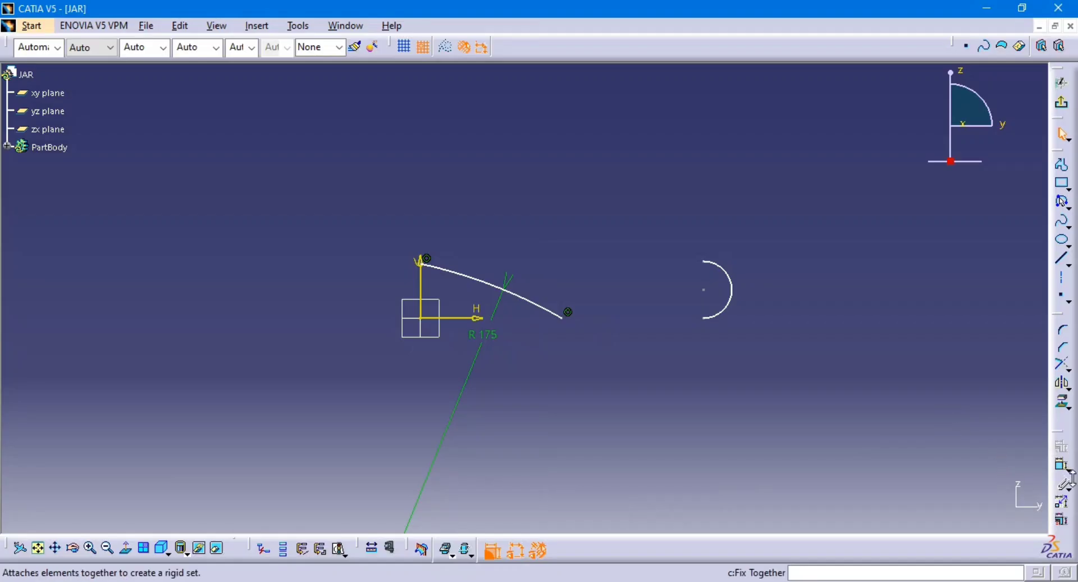
left_click(1056, 467)
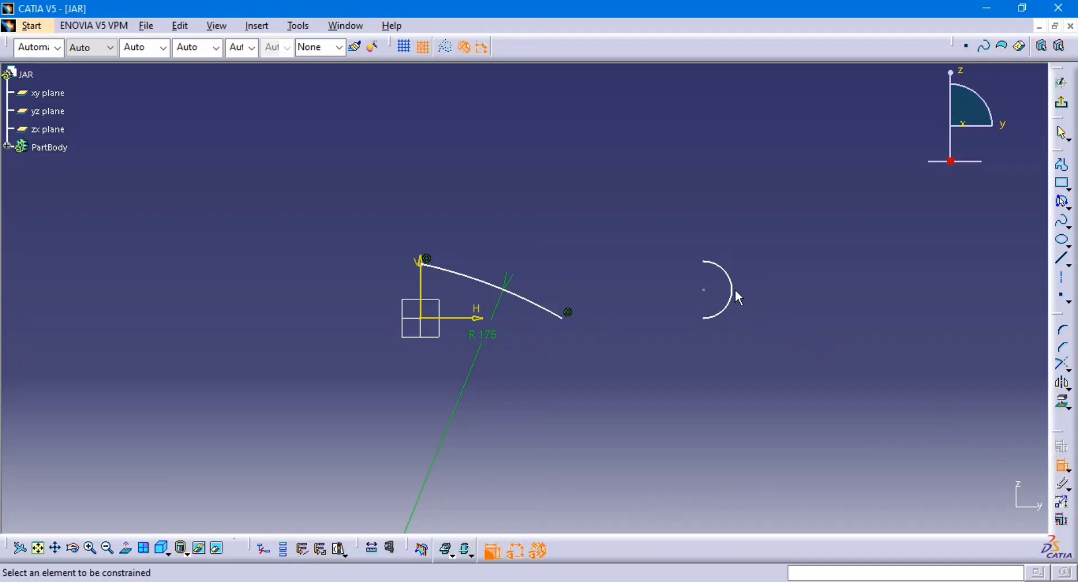
left_click(736, 290)
double_click(759, 303)
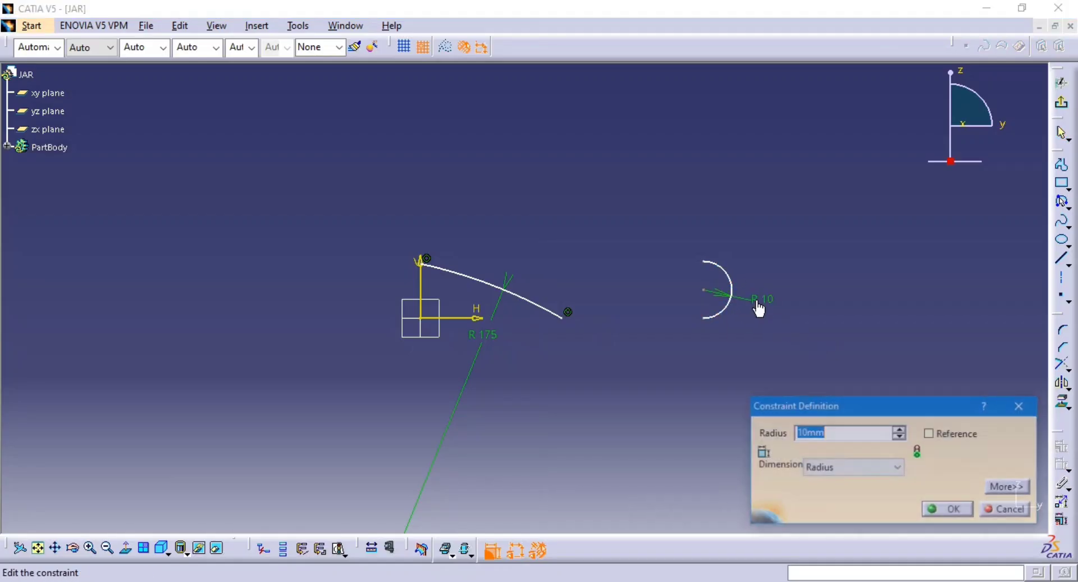
type("7.5")
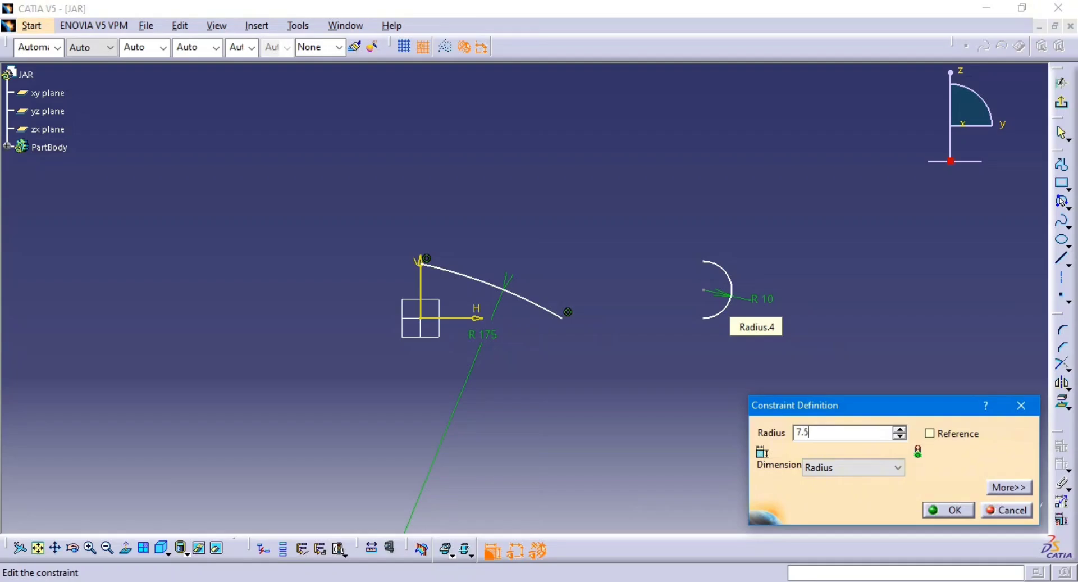
key("Return")
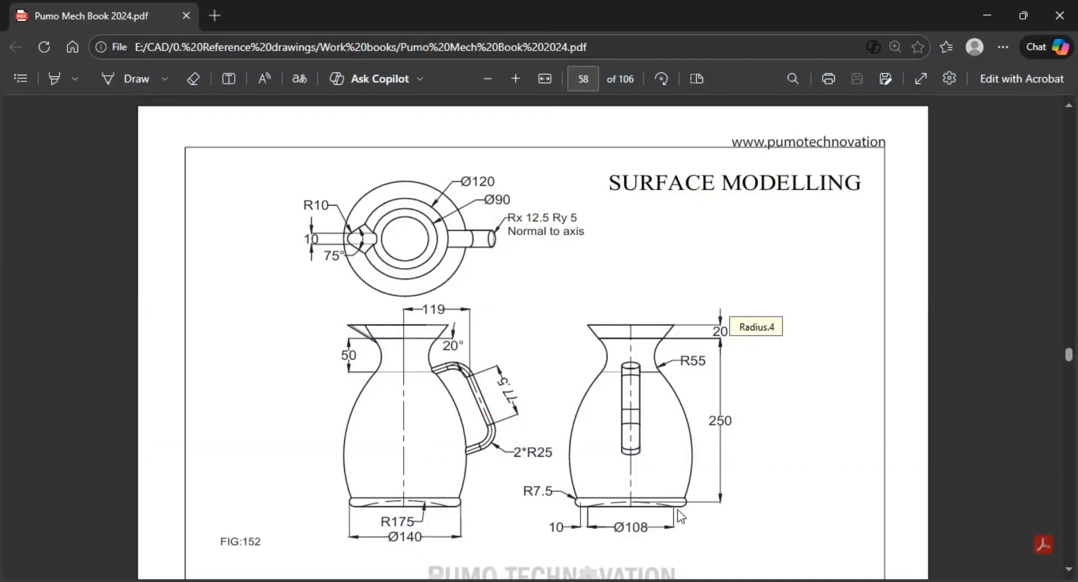
key("alt+Tab")
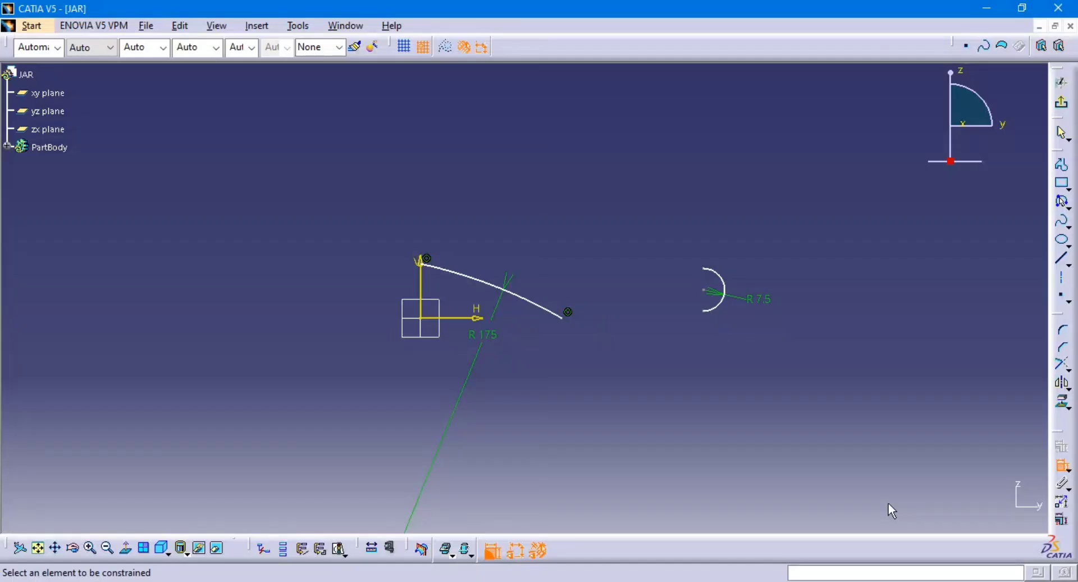
Draw a line from the half-circle's lower end to the base arc's outer end and constrain it horizontal.
left_click(1060, 261)
left_click(706, 311)
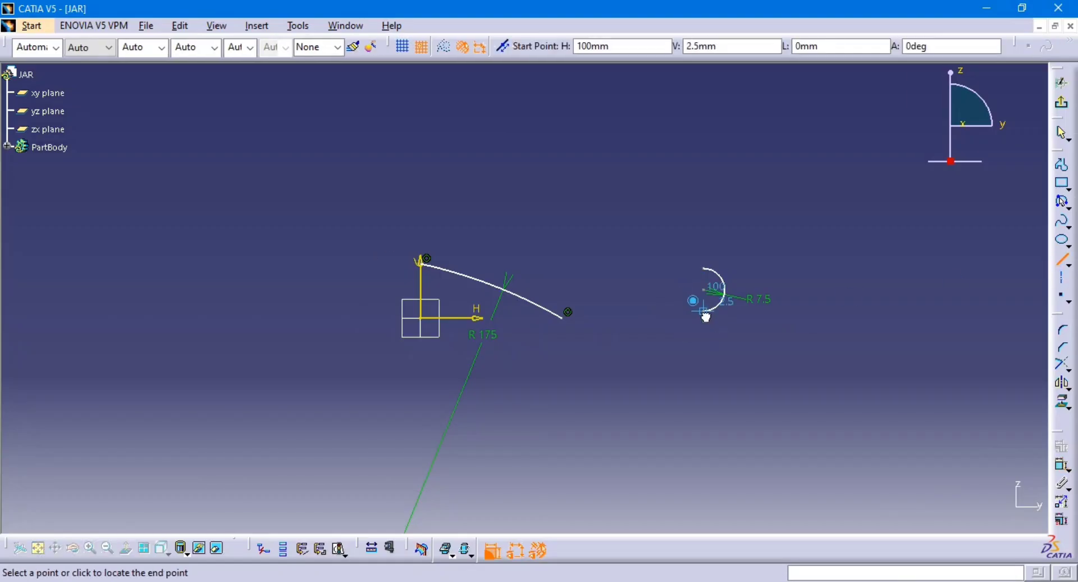
left_click(562, 317)
left_click(676, 312)
right_click(674, 314)
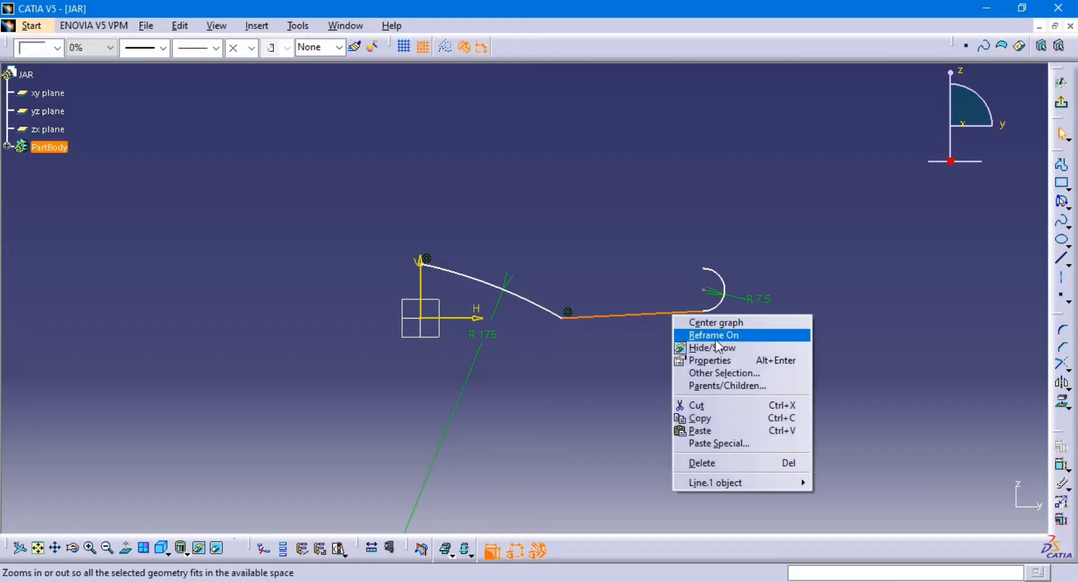
mouse_move(759, 483)
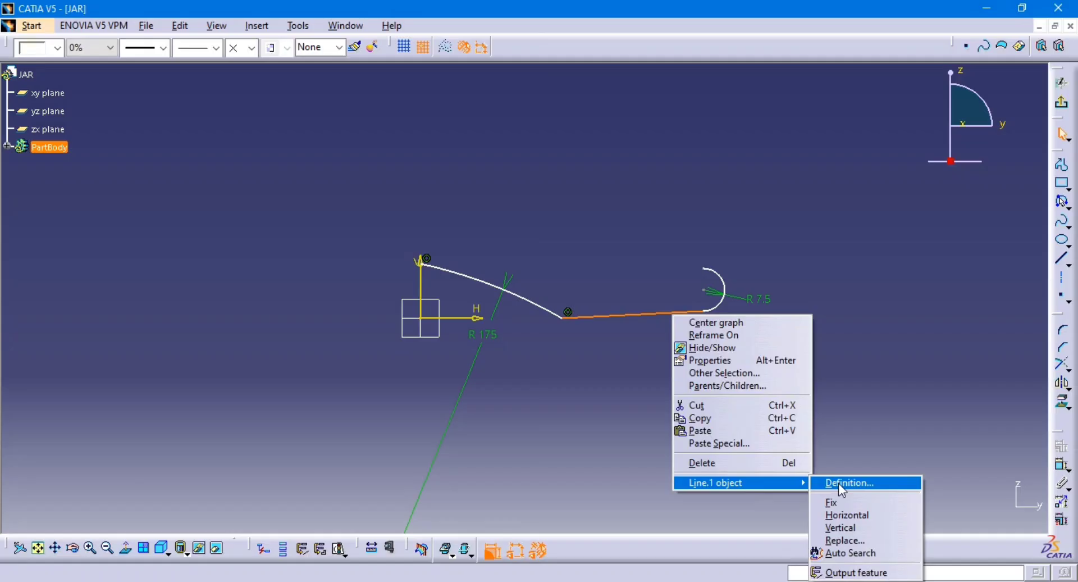
left_click(852, 516)
middle_click_drag(764, 386, 763, 357, "ctrl")
middle_click_drag(762, 367, 759, 380)
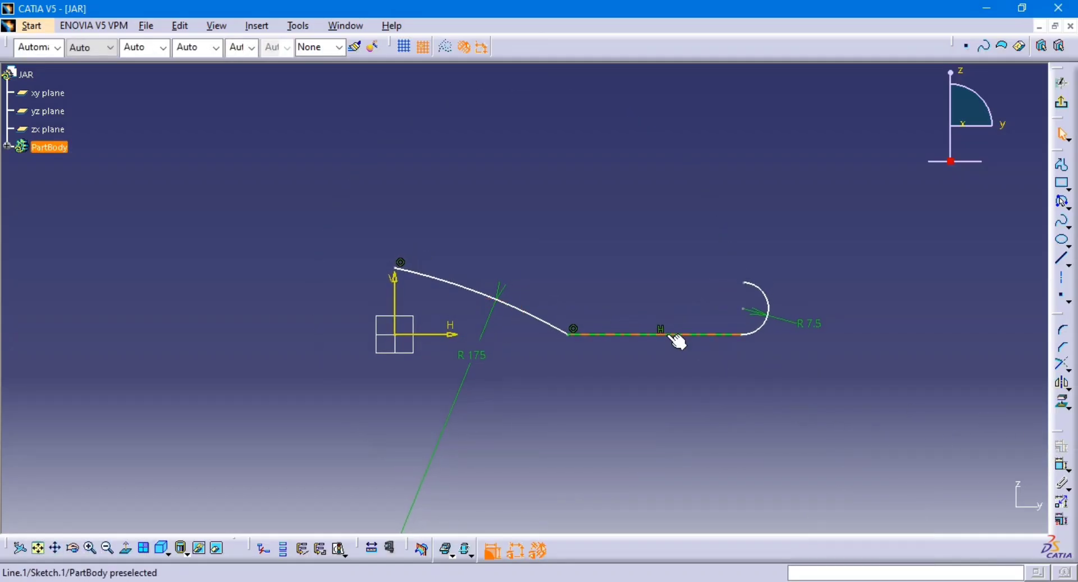
Check the base diameter in the reference drawing, dimension the half-circle's outermost edge from the vertical axis, and set the distance to 70 mm.
key("alt+Tab")
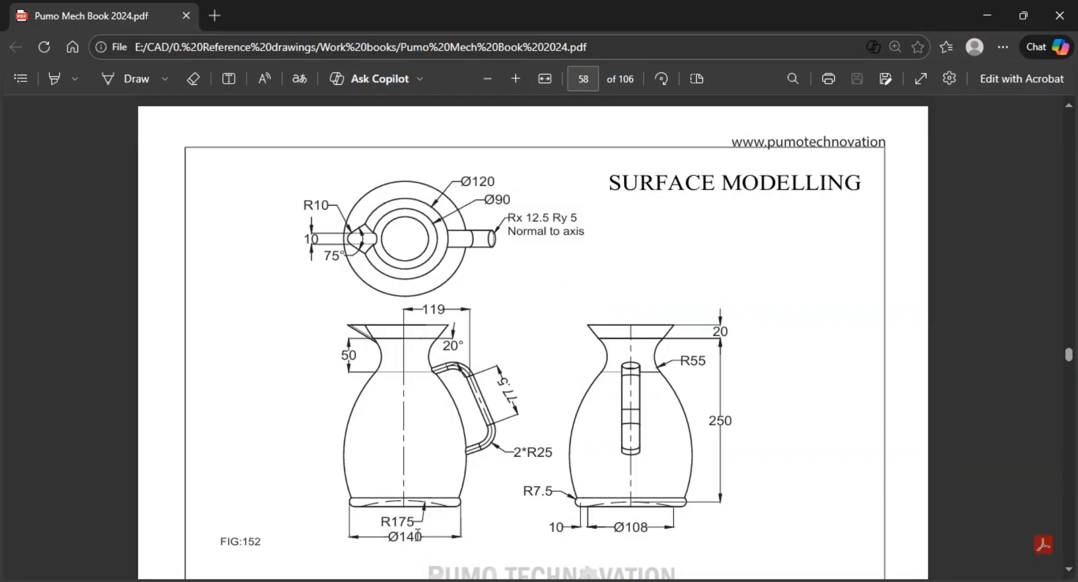
key("alt+Tab")
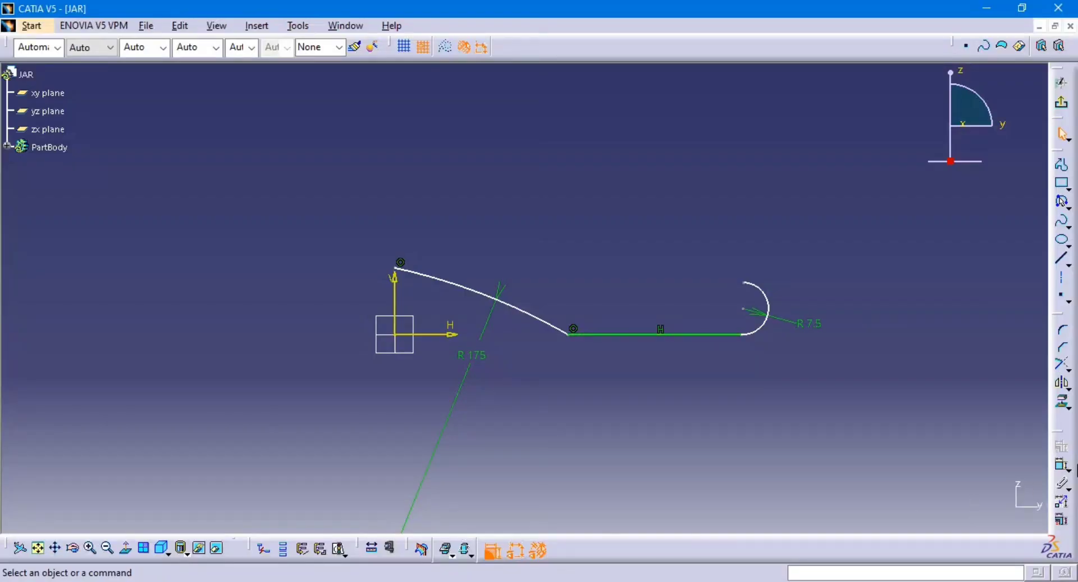
left_click(1061, 464)
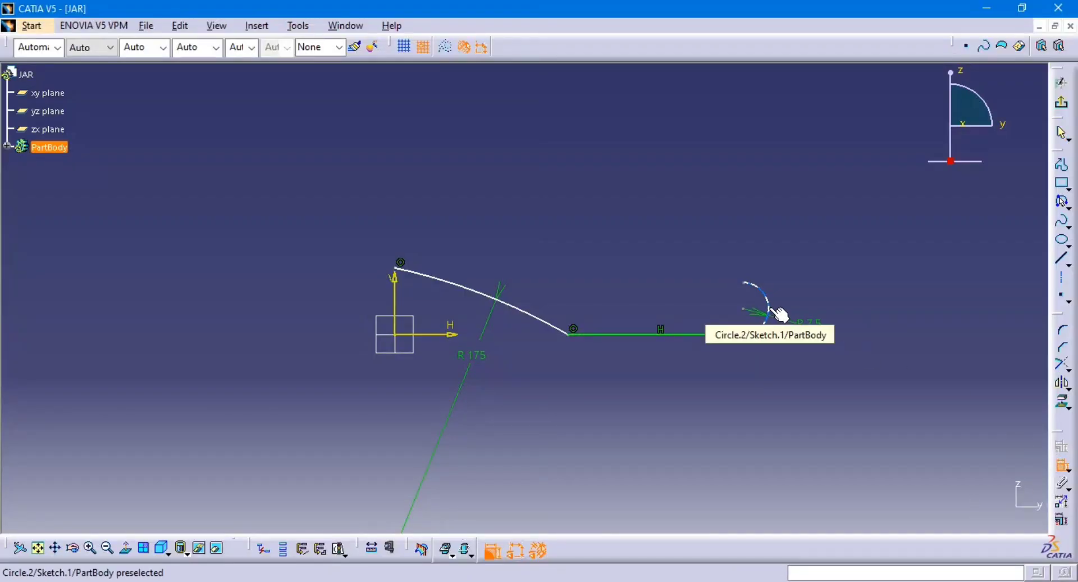
left_click(395, 296)
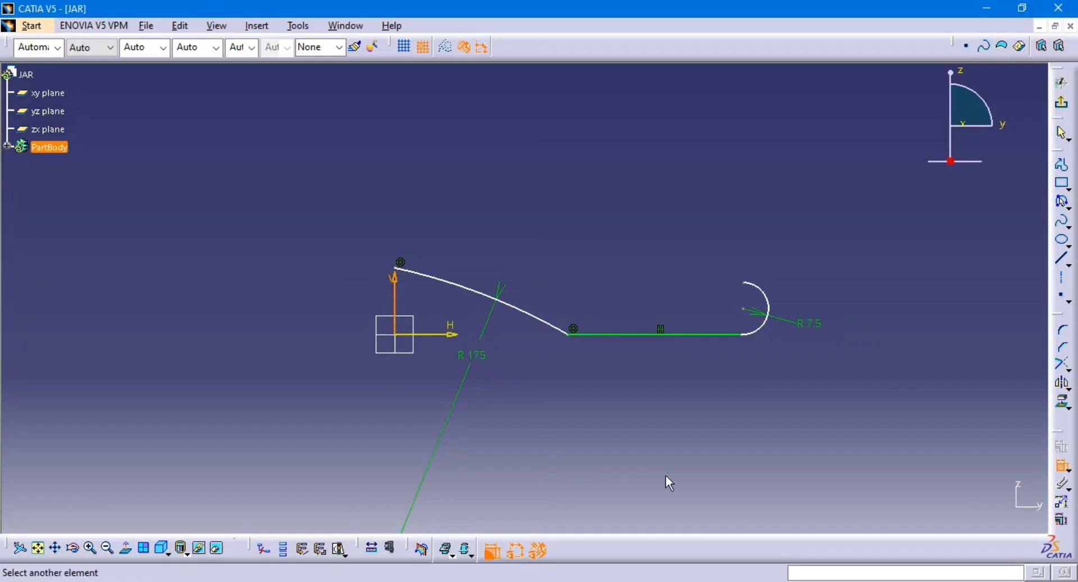
left_click(781, 316)
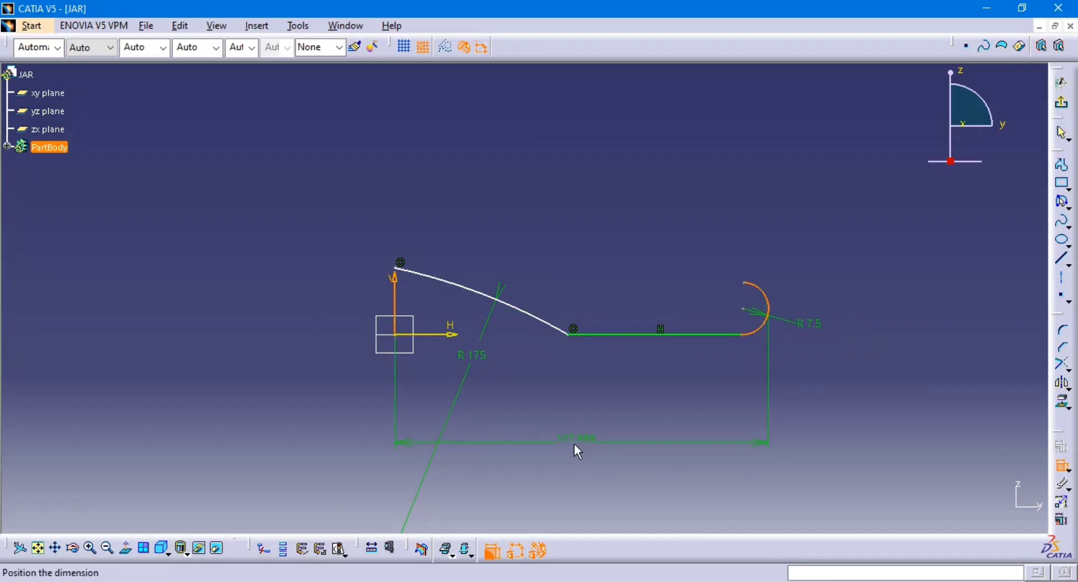
left_click(574, 447)
key("alt+Tab")
key("alt+Tab")
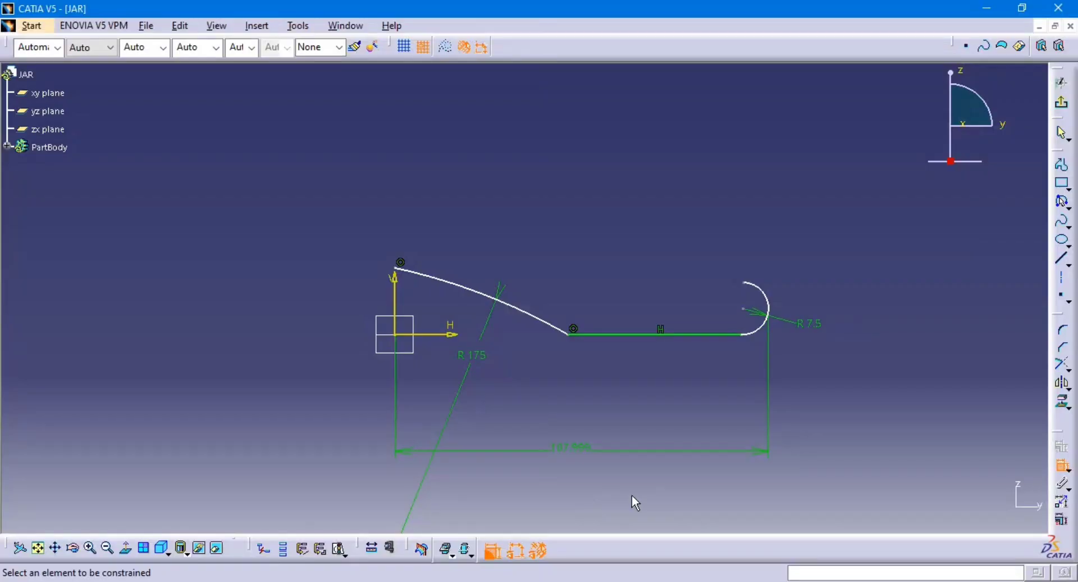
double_click(563, 450)
type("70")
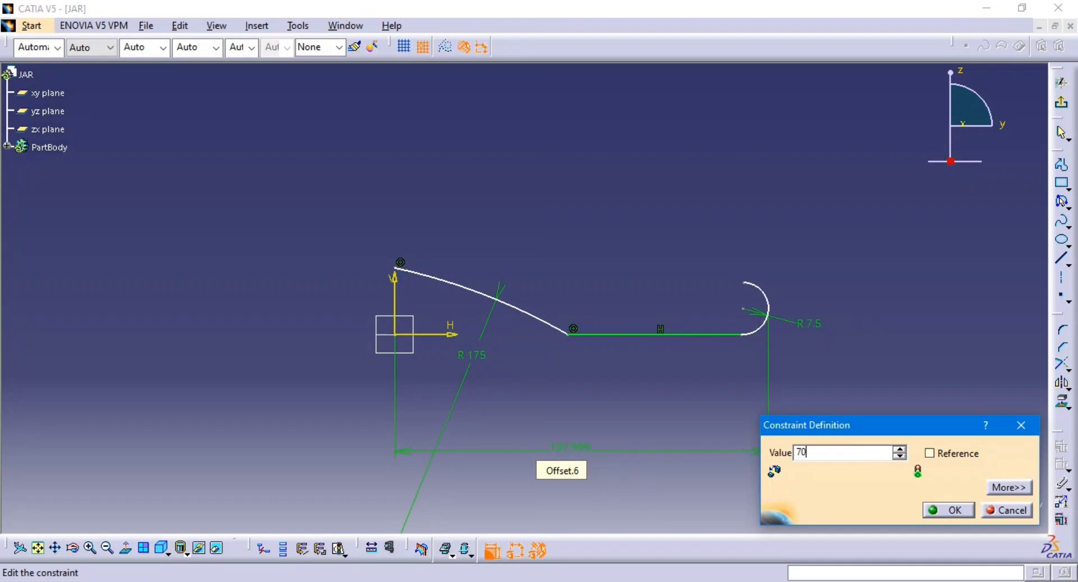
key("Return")
mouse_move(692, 379)
middle_mouse_down()
mouse_move(694, 355)
mouse_move(686, 374)
middle_mouse_up()
left_click(692, 379)
key("Escape")
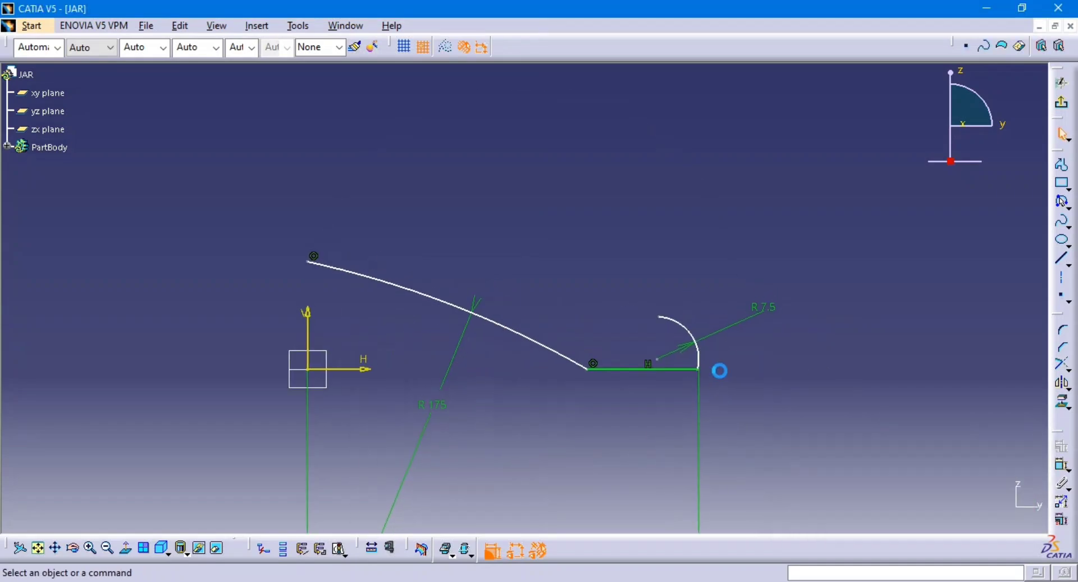
Constrain the half-circle arc tangent to the horizontal base line.
left_click(1063, 465)
left_click(703, 354)
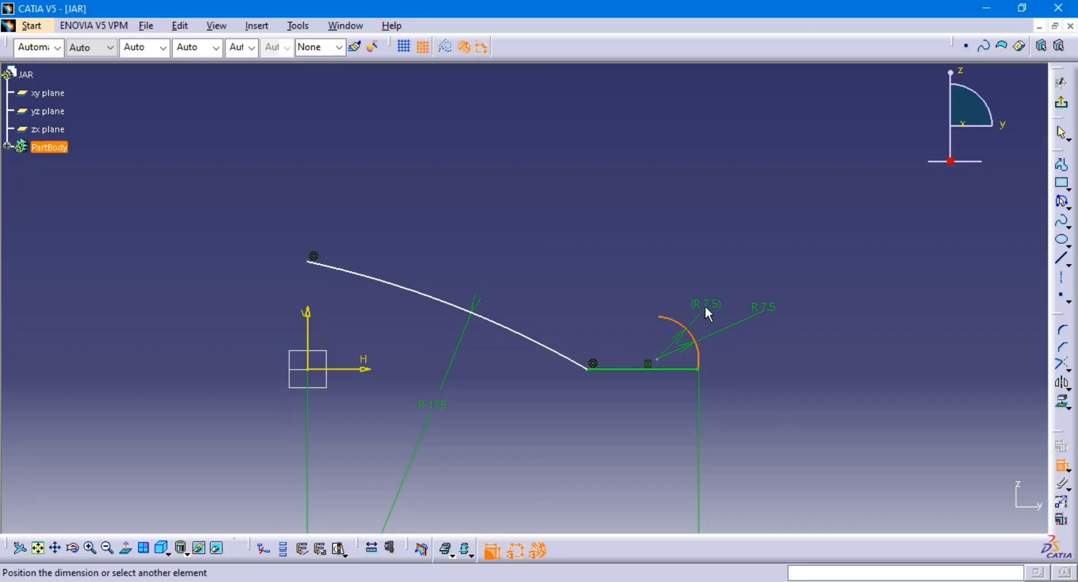
right_click(669, 402)
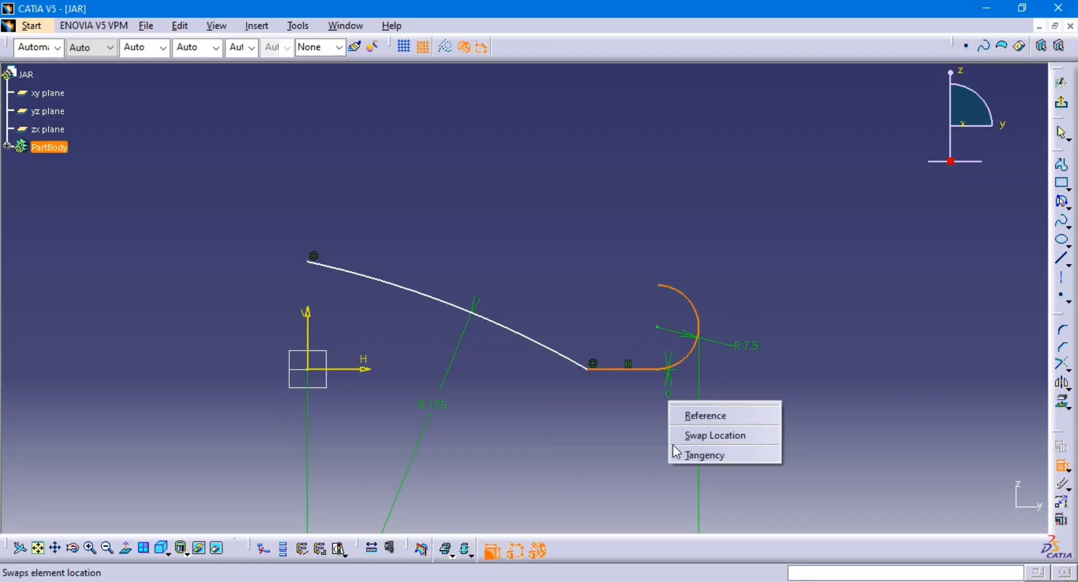
left_click(692, 453)
middle_click_drag(818, 357, 813, 391)
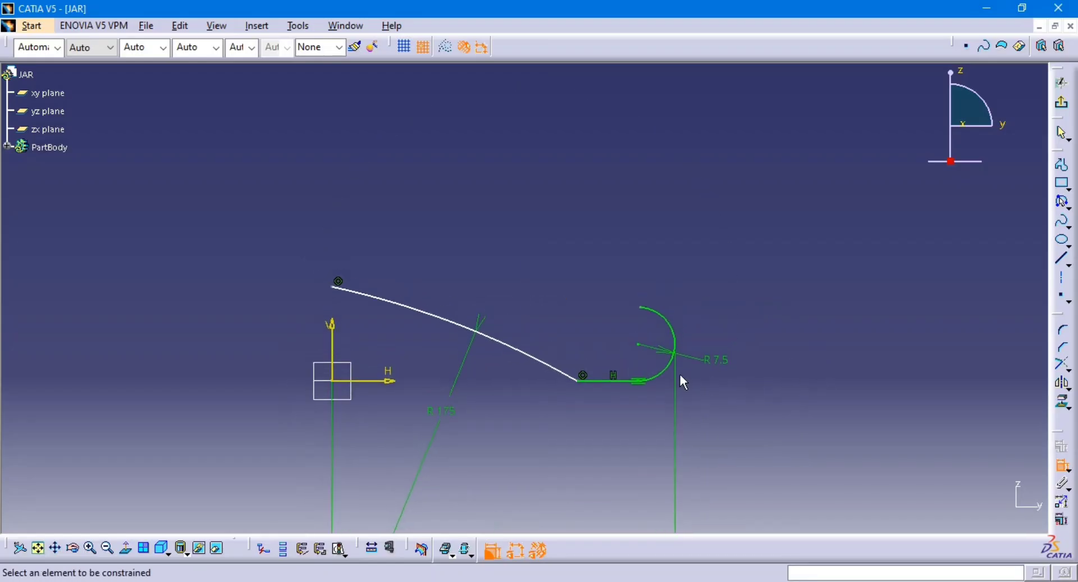
Check the base arc in the reference drawing and dimension the height of its upper end above the horizontal axis.
key("alt+Tab")
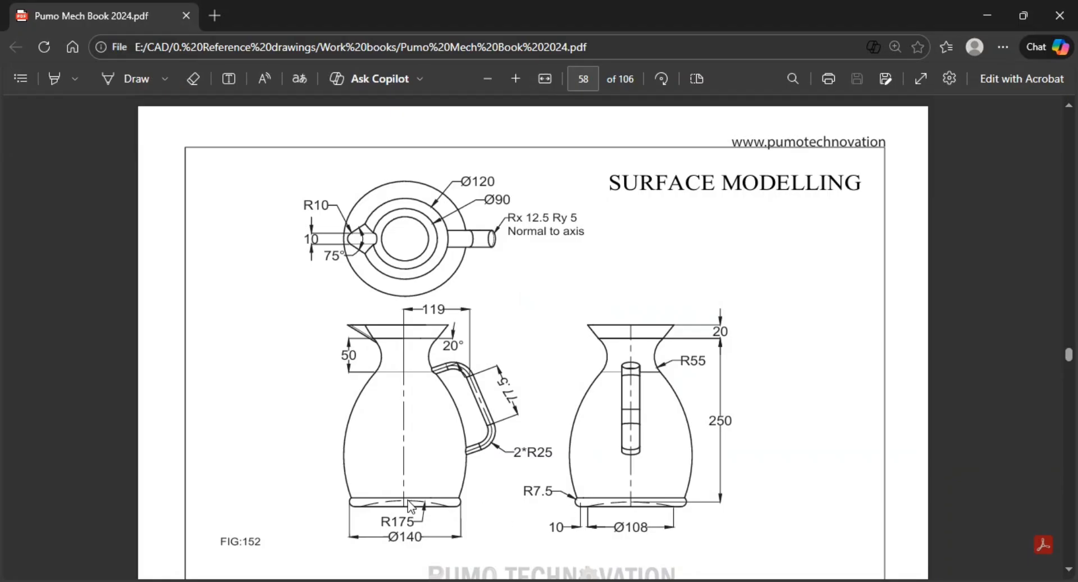
key("alt+Tab")
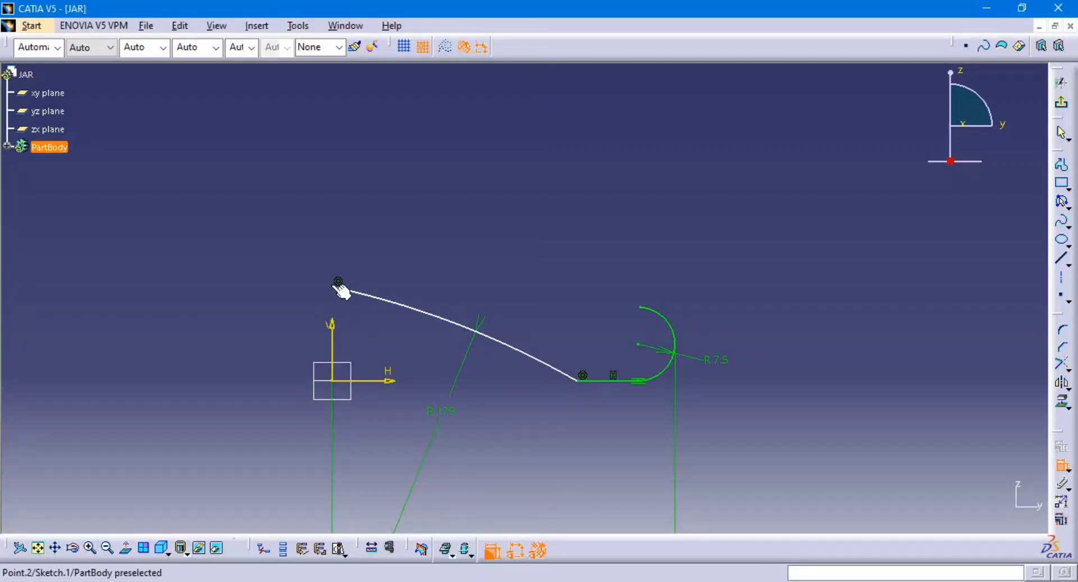
left_click(333, 288)
left_click(364, 381)
left_click(265, 320)
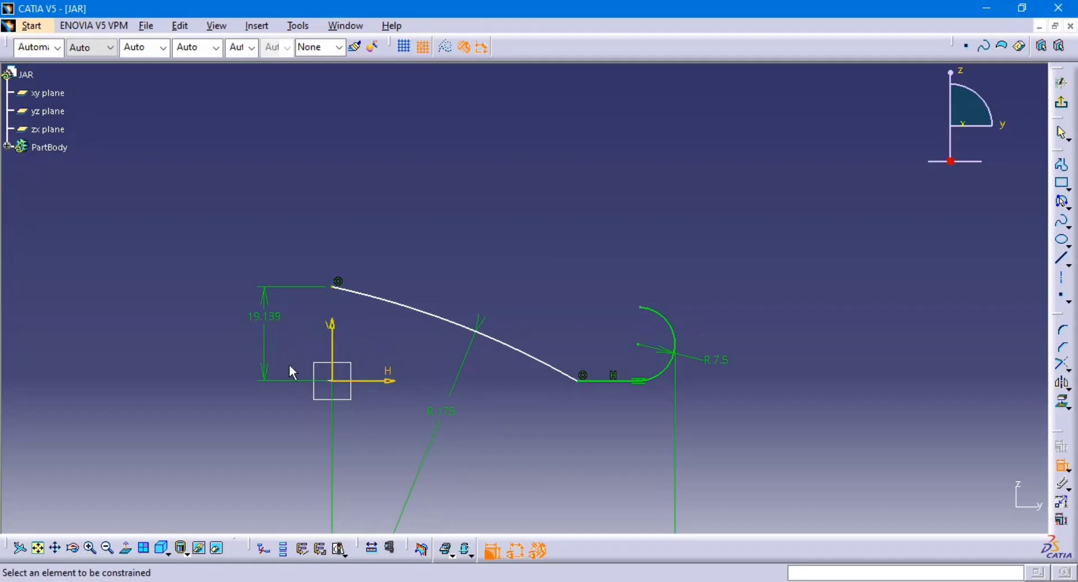
Dimension the base arc's outer end from the vertical axis and set the distance to 108/2 from the reference drawing's base diameter.
key("alt+Tab")
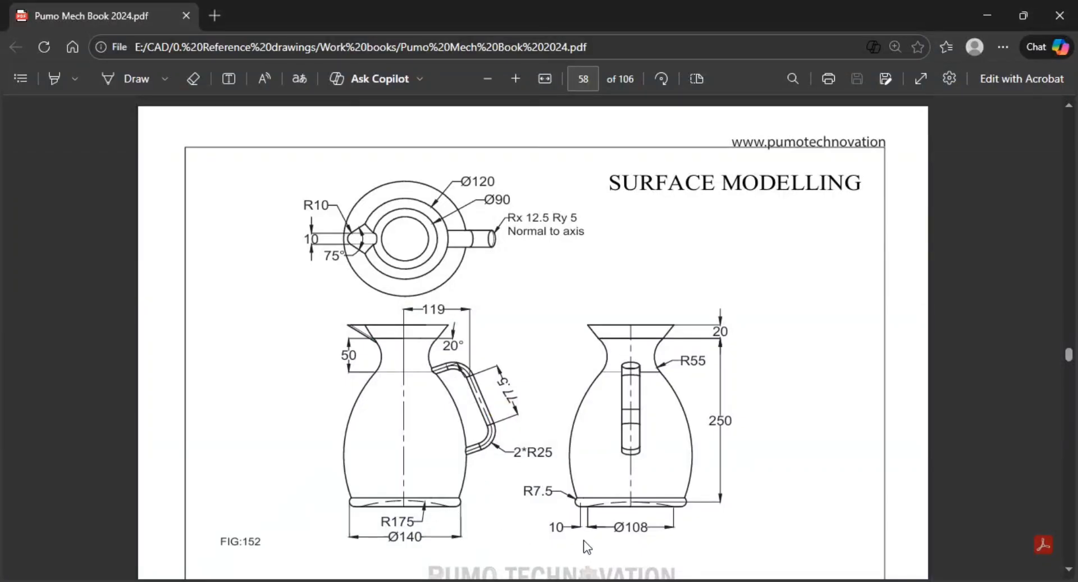
key("alt+Tab")
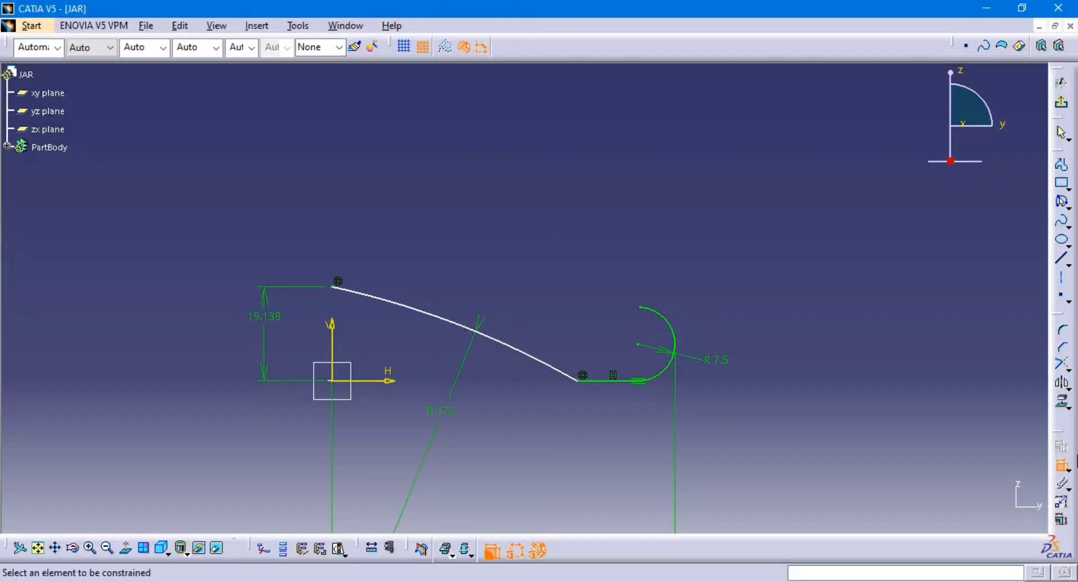
left_click(577, 381)
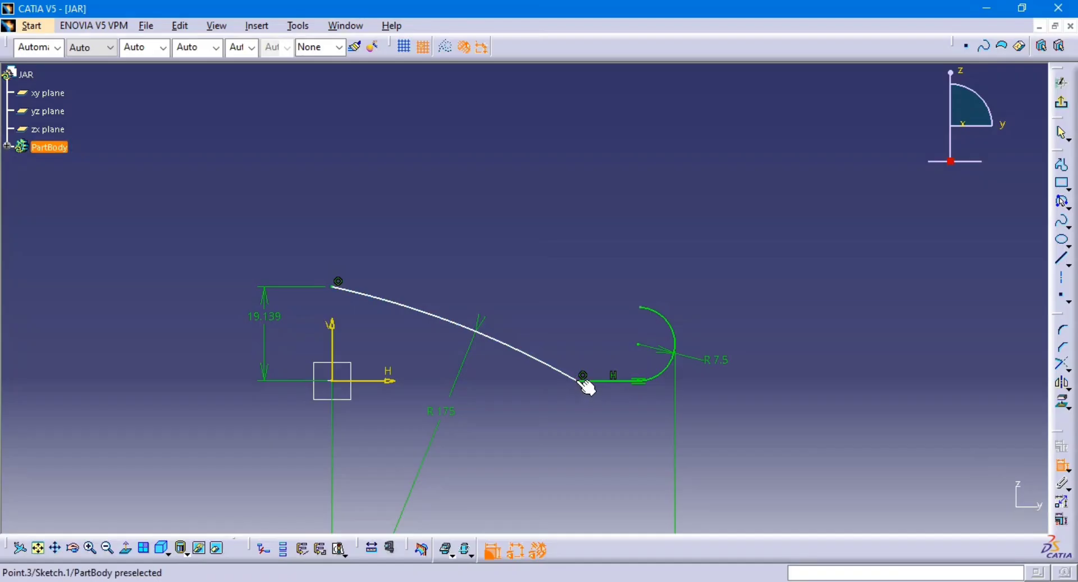
left_click(333, 351)
left_click(464, 473)
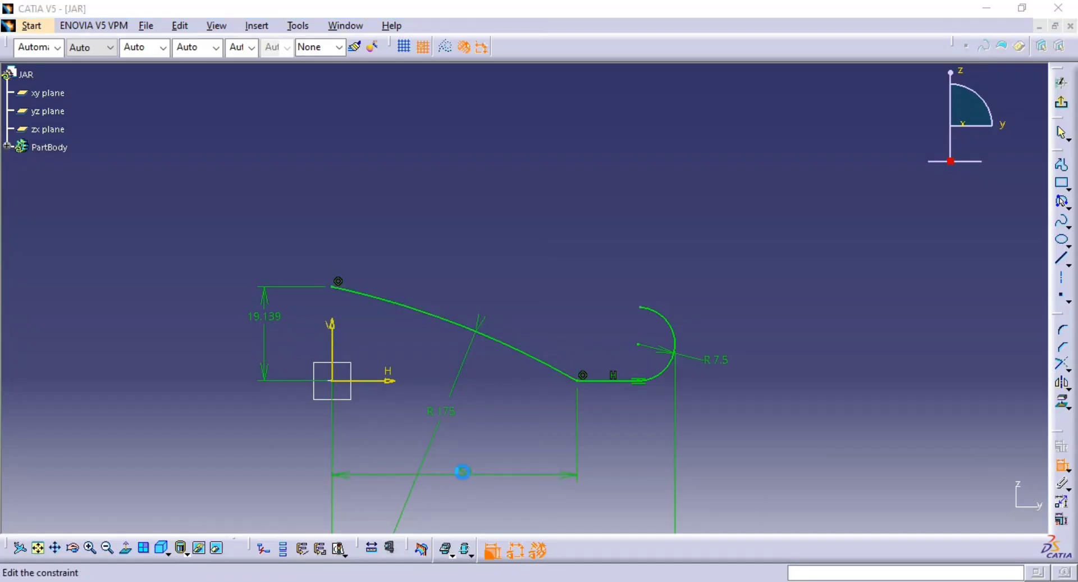
double_click(465, 475)
type("108/2")
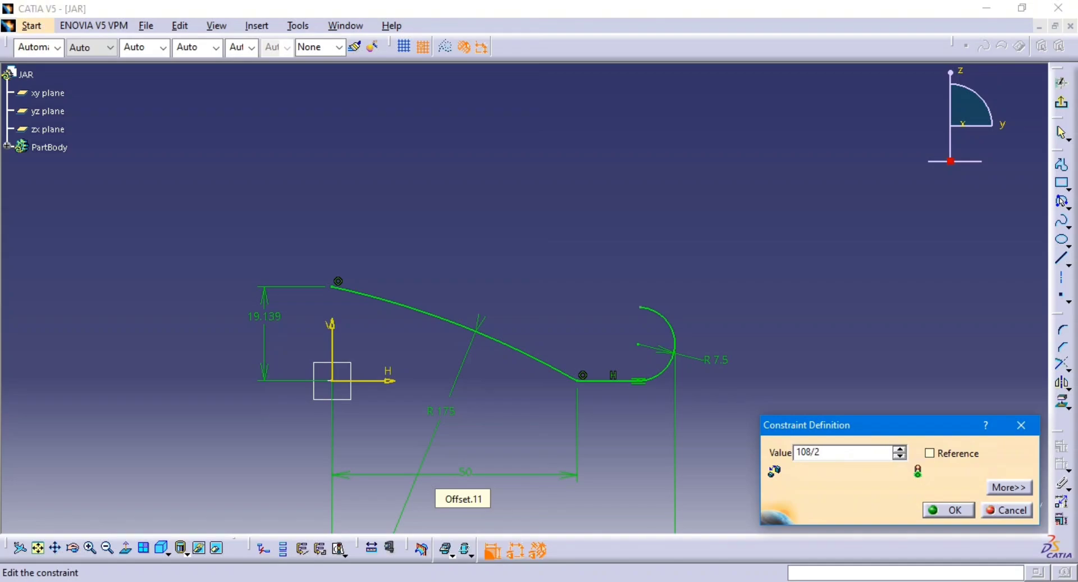
key("Return")
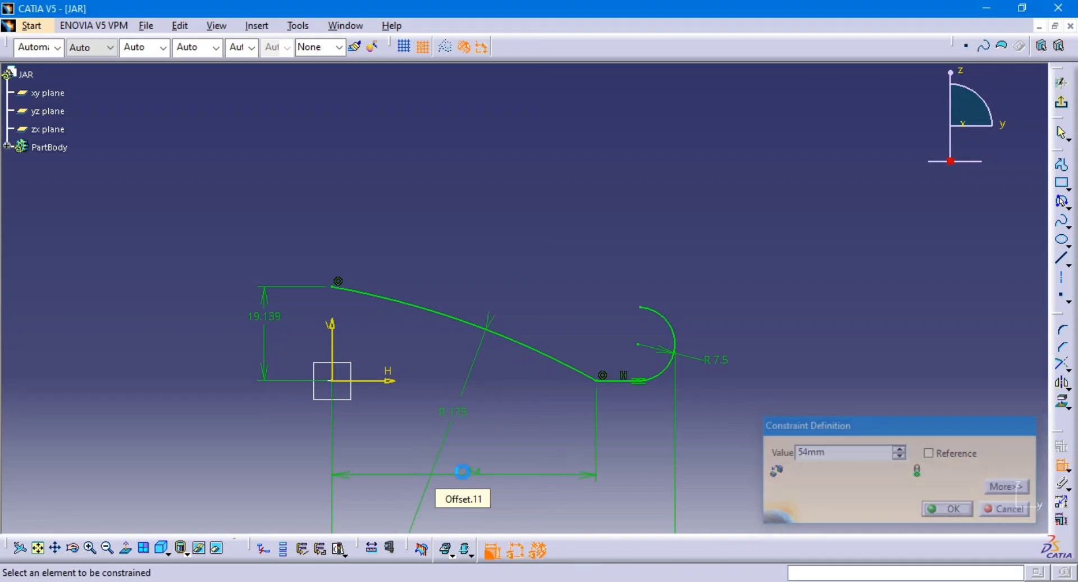
Set the height of the base arc's upper end above the horizontal axis to 15 mm.
double_click(275, 327)
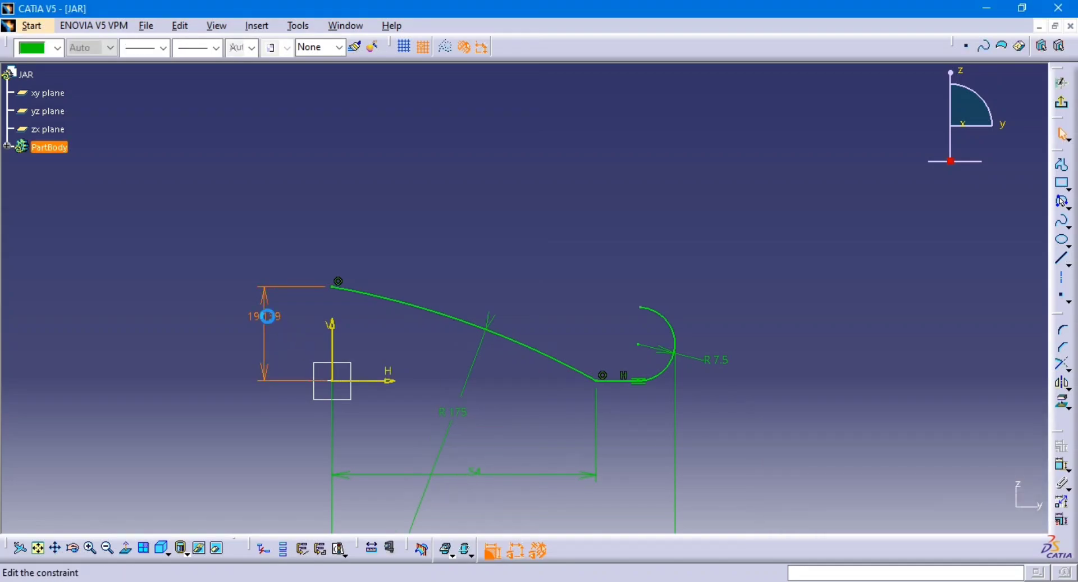
type("15mm")
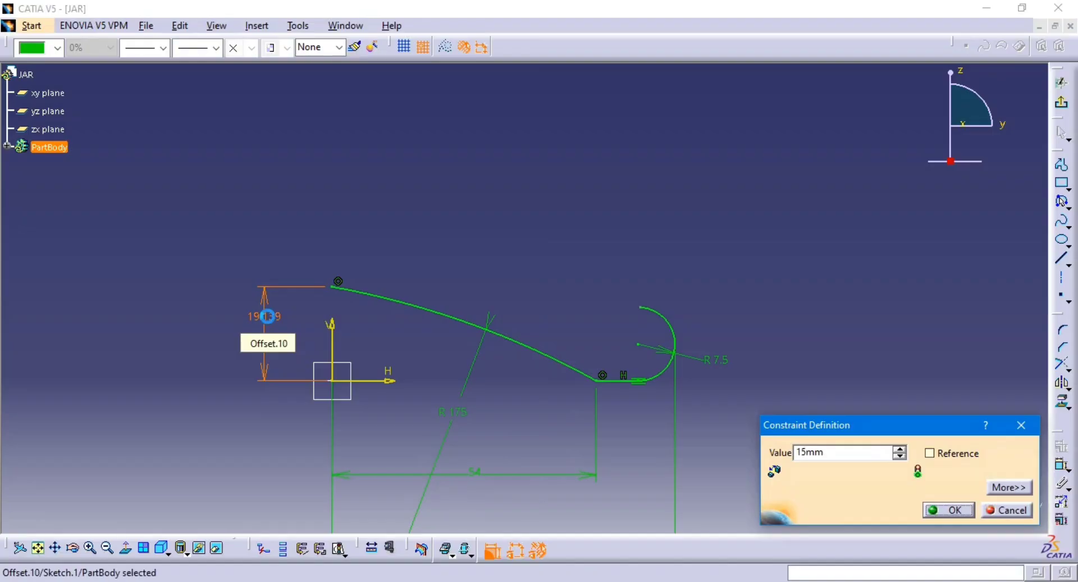
key("Return")
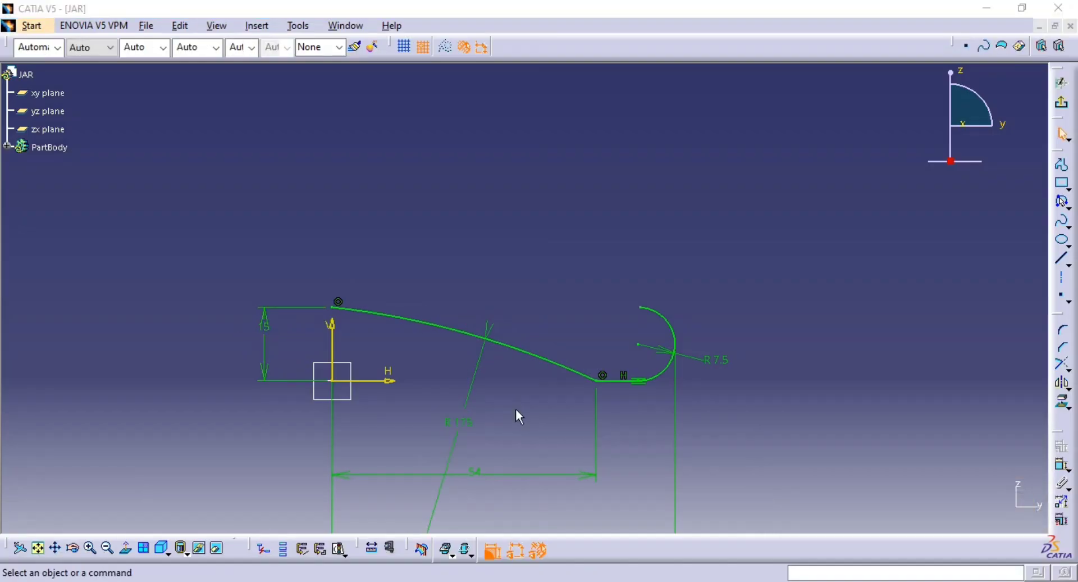
Recheck the reference drawing and set the height of the base arc's upper end to 10 mm.
key("alt+Tab")
key("alt+Tab")
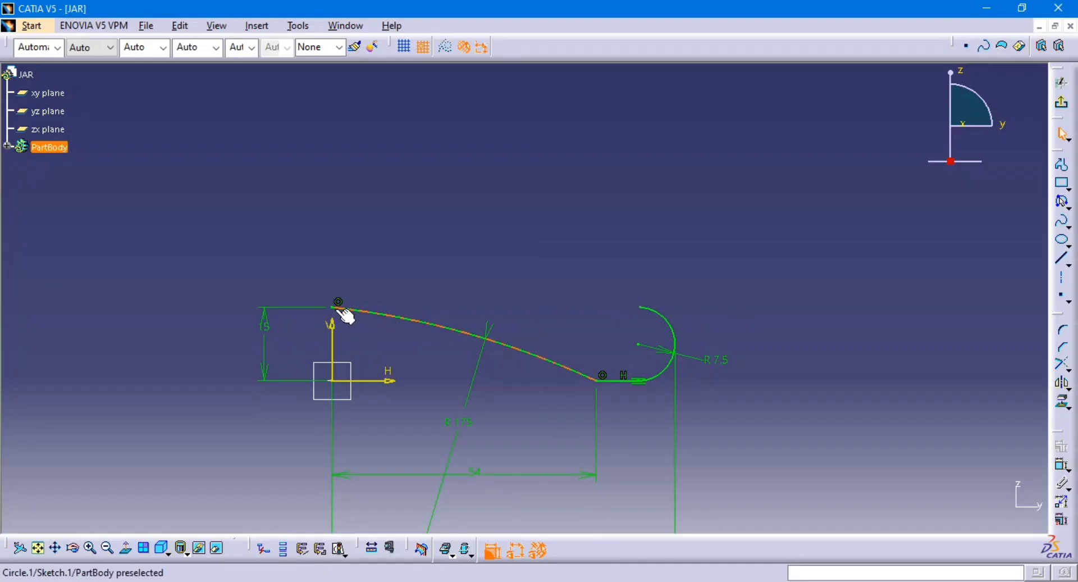
left_click(262, 329)
double_click(262, 329)
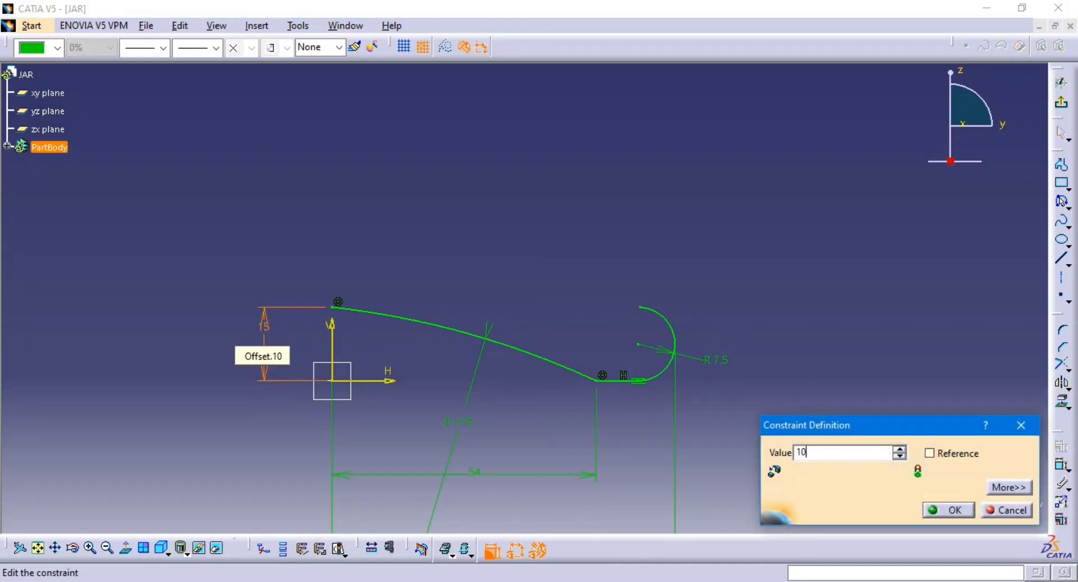
type("10")
key("Return")
Sketch a three-point body arc of about 143 mm radius, bulging outward and running up from the free end of the 7.5 mm base arc.
middle_click_drag(486, 282, 490, 368)
key("alt+Tab")
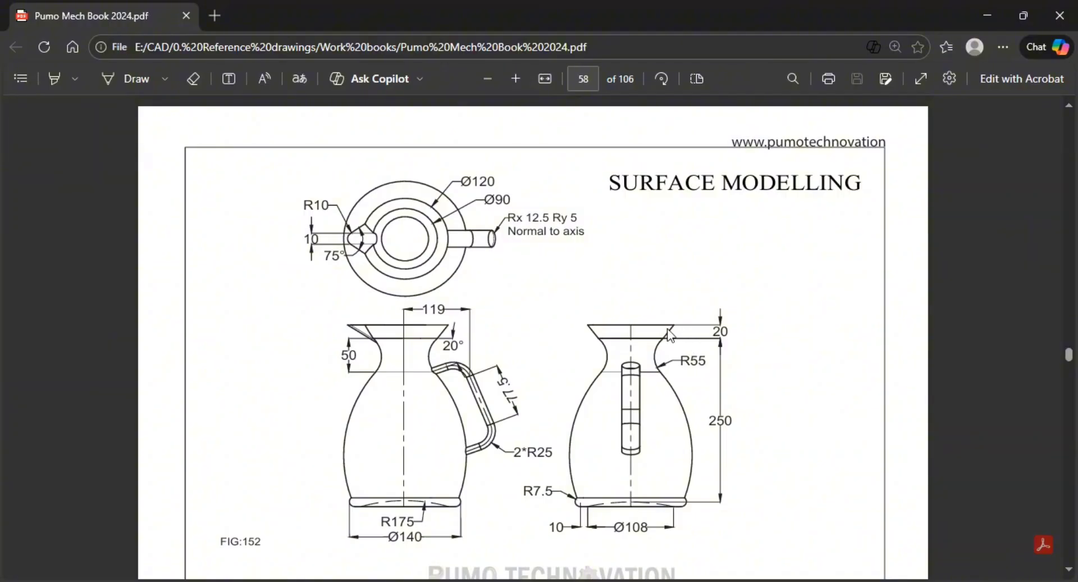
key("alt+Tab")
middle_click_drag(675, 305, 669, 360)
middle_click_drag(645, 320, 633, 417)
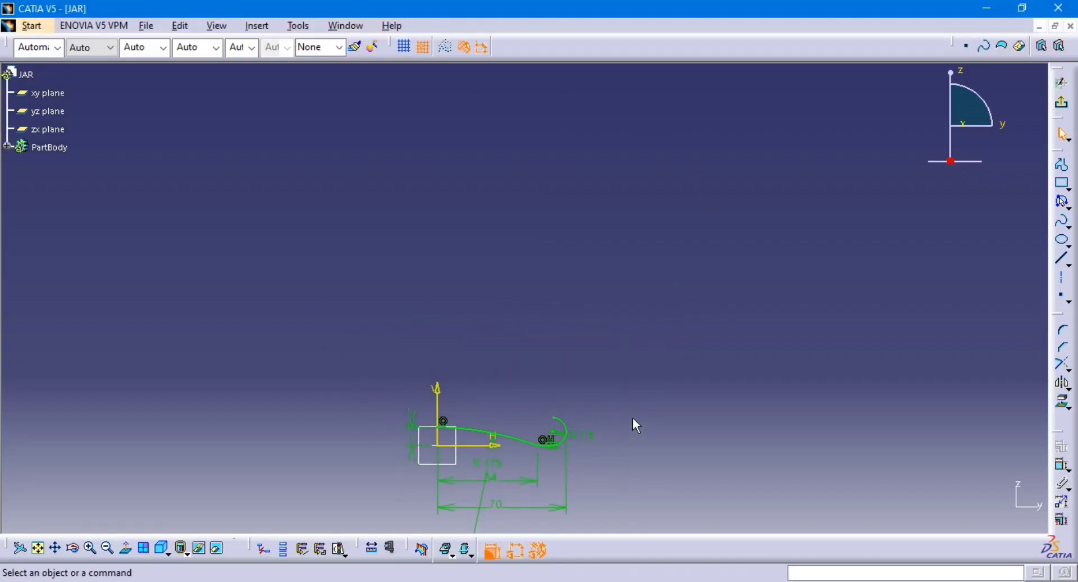
key("alt+Tab")
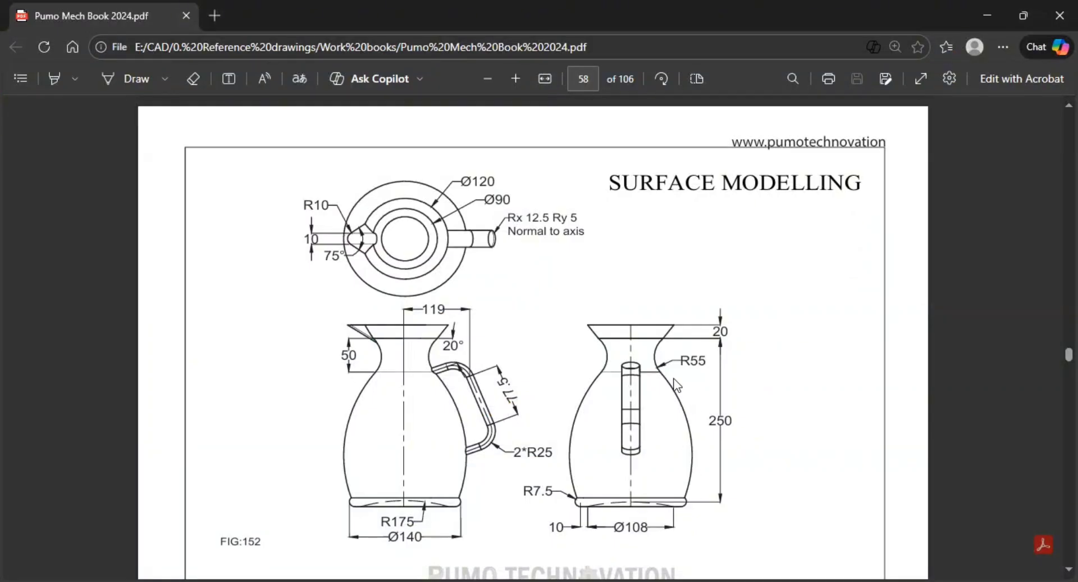
key("alt+Tab")
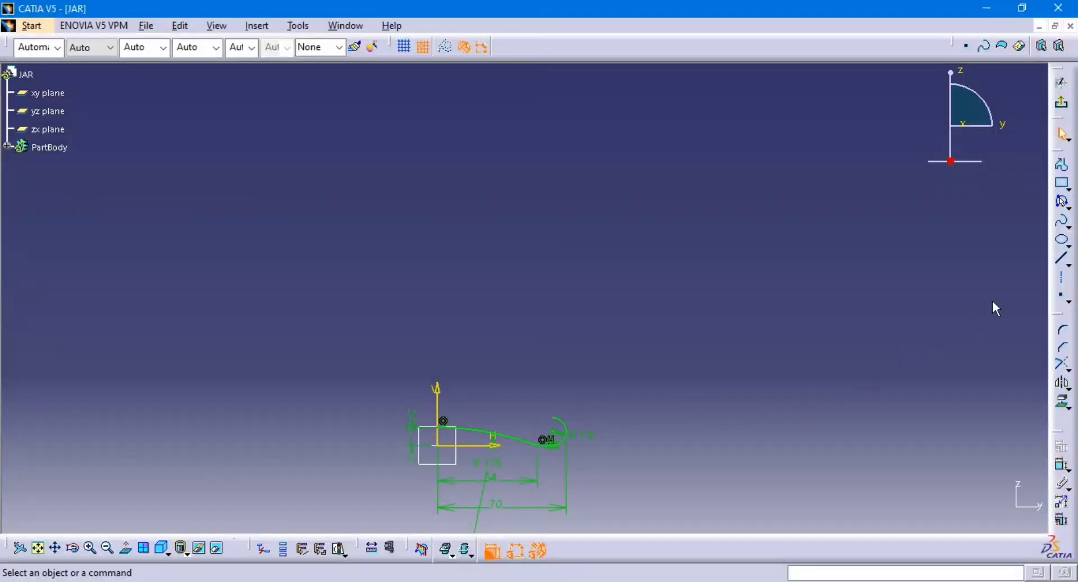
left_click(1062, 221)
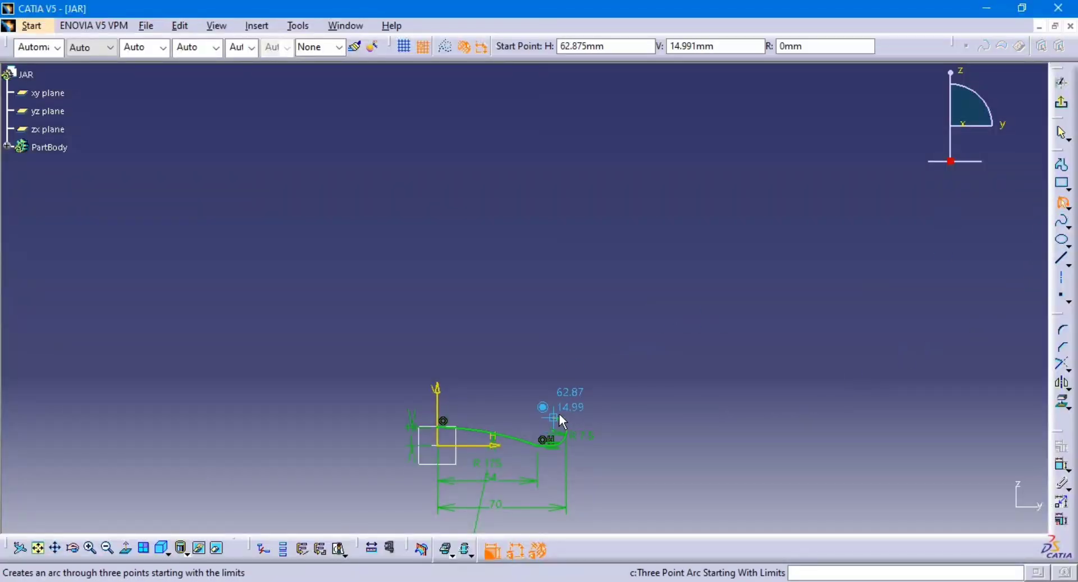
left_click(555, 413)
key("alt+Tab")
key("alt+Tab")
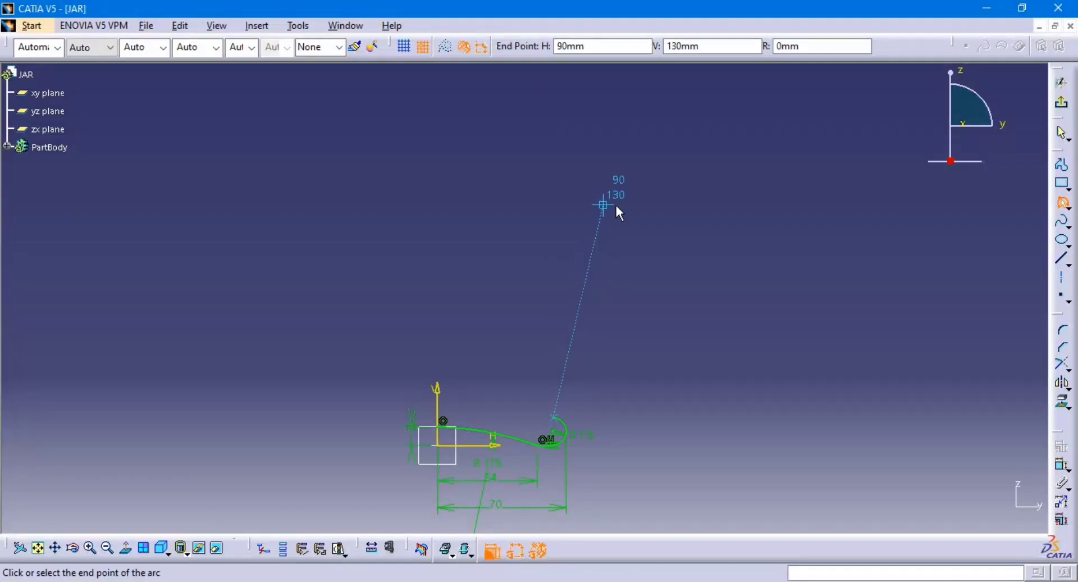
left_click(537, 148)
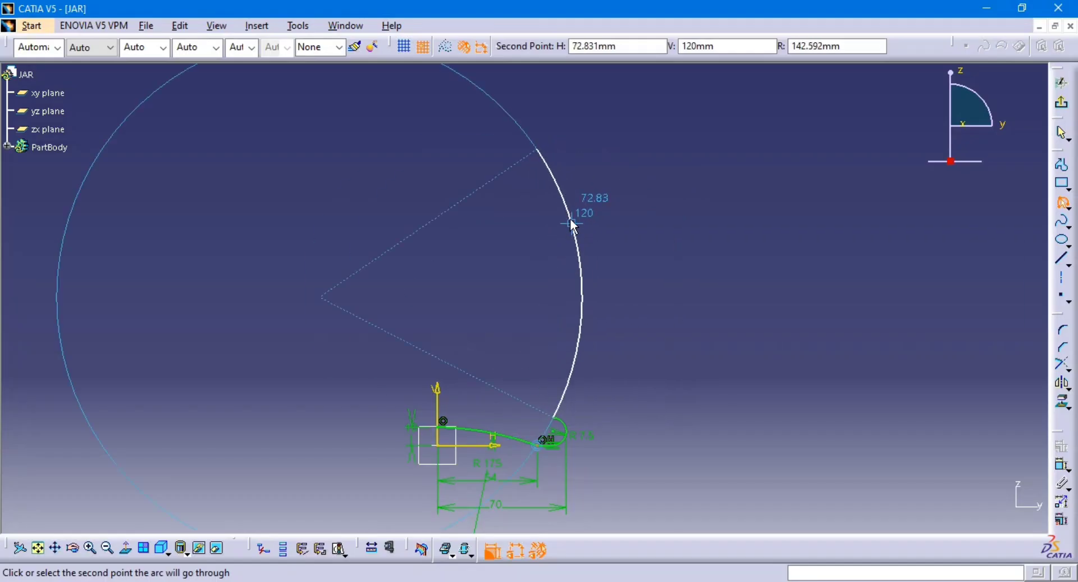
left_click(576, 242)
Sketch the flared rim line about 48 mm long, upward and outward from the body arc's upper end.
mouse_move(604, 264)
middle_mouse_down()
mouse_move(638, 275)
mouse_move(560, 343)
mouse_move(558, 300)
mouse_move(587, 317)
middle_mouse_up()
left_click(632, 299)
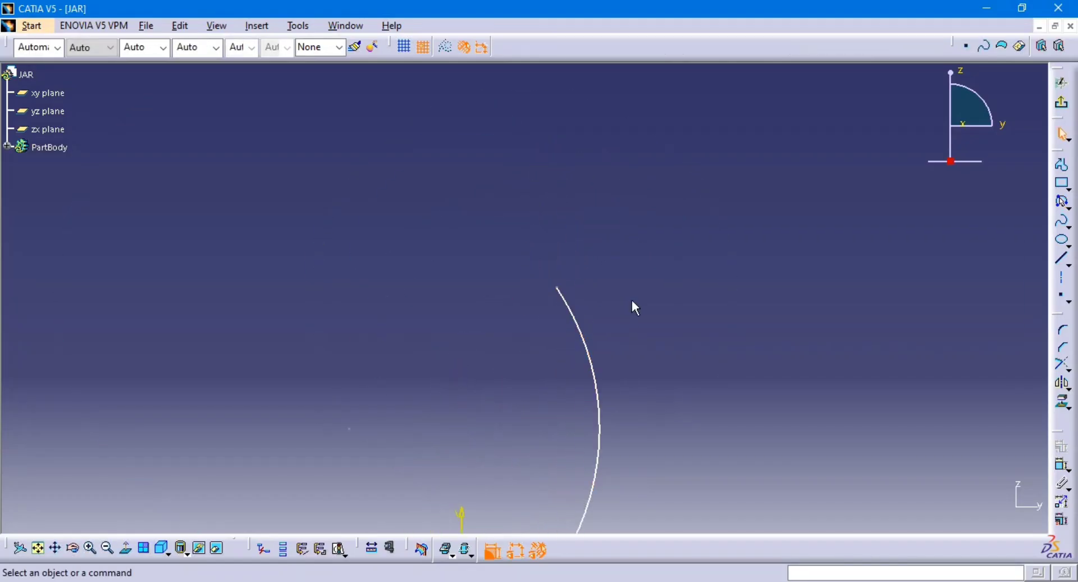
key("alt+Tab")
key("alt+Tab")
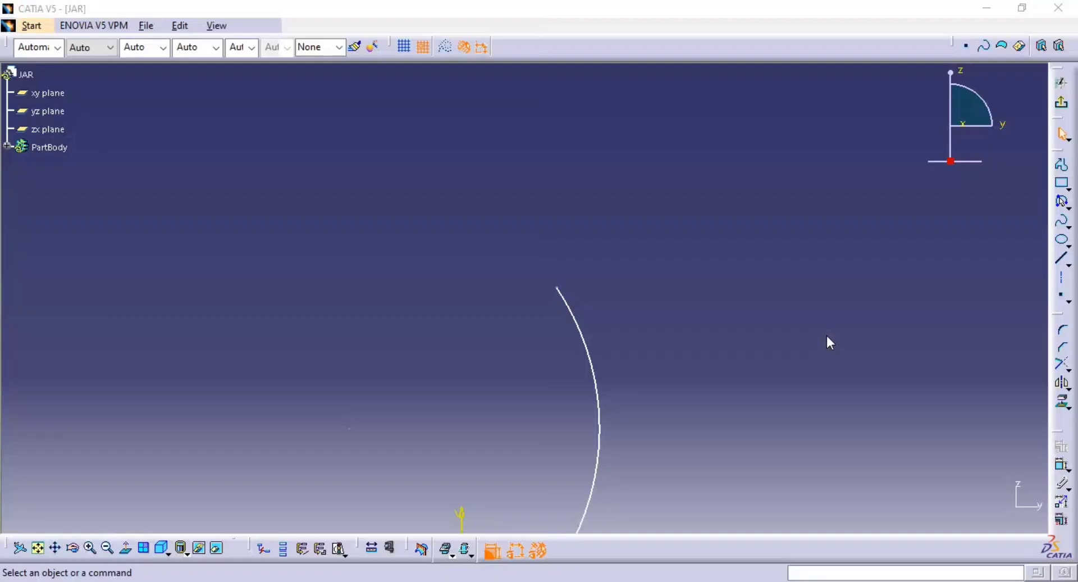
left_click(1062, 260)
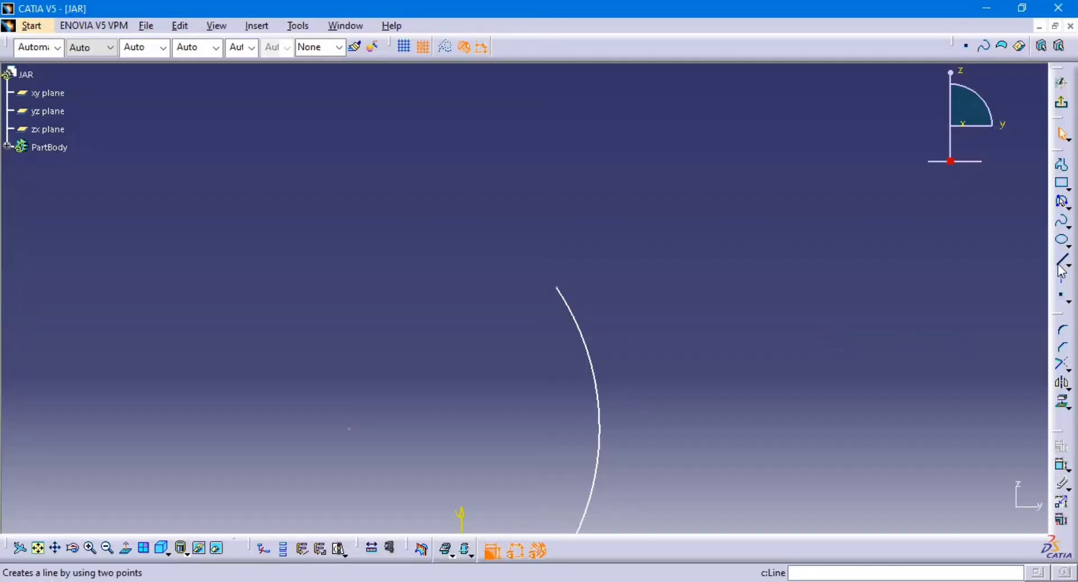
left_click(557, 288)
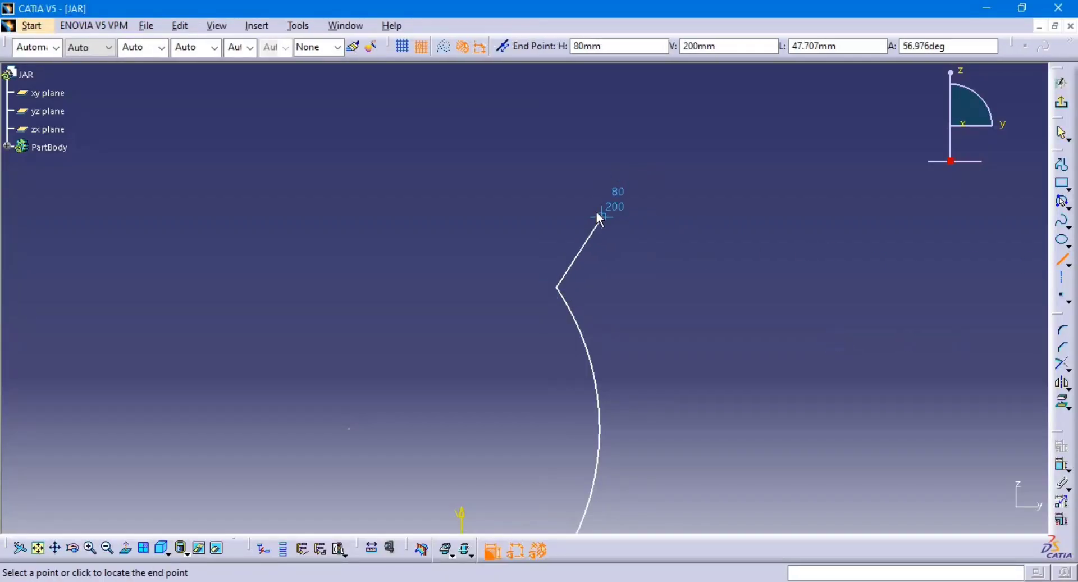
left_click(597, 217)
Round the corner between the body arc and the rim line with the 55 mm neck radius from the reference drawing.
middle_click_drag(751, 350, 756, 249)
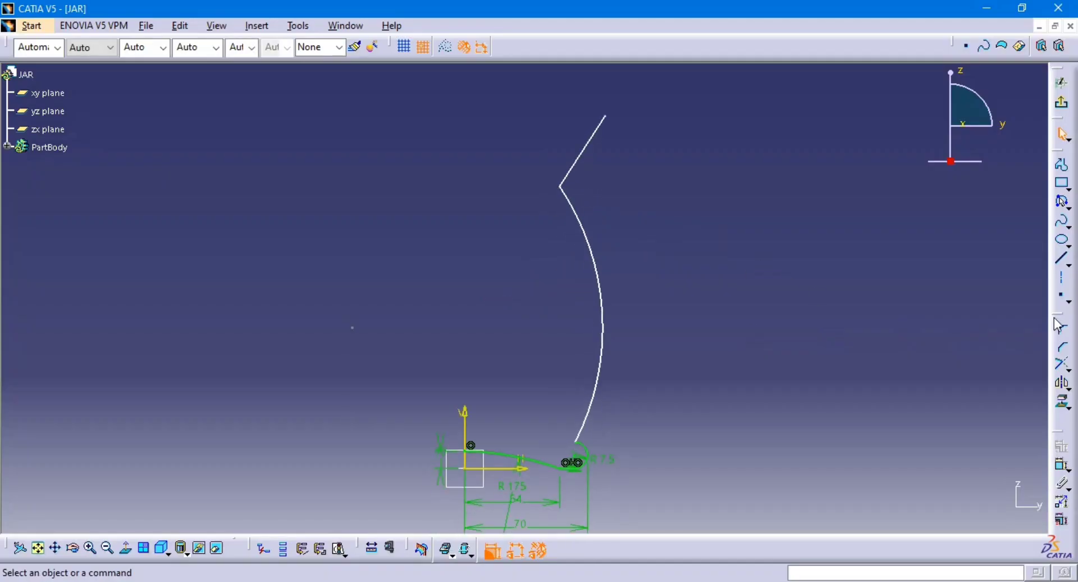
left_click(1062, 330)
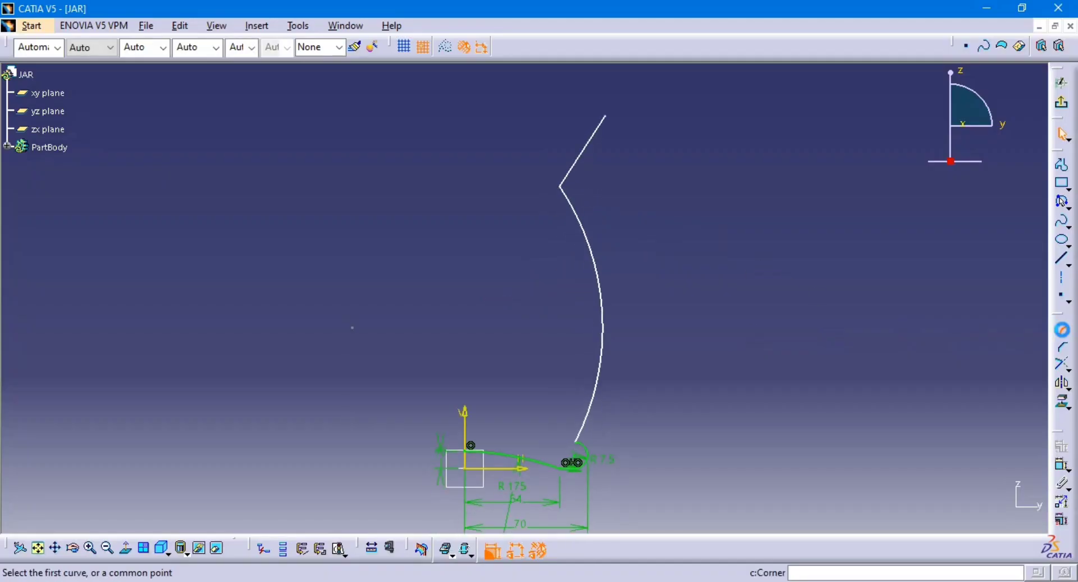
left_click(574, 187)
left_click(574, 185)
key("alt+Tab")
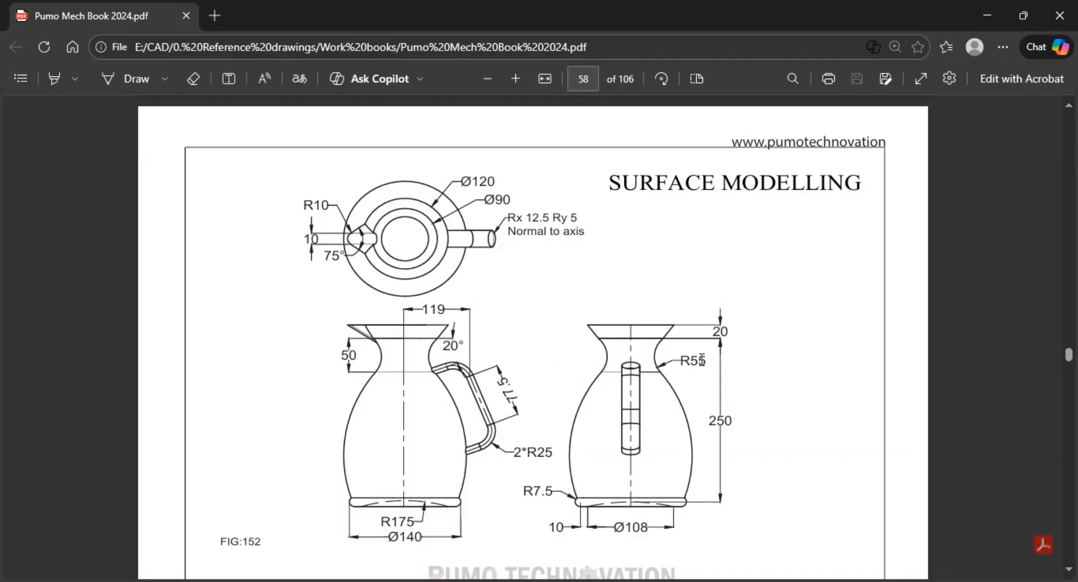
key("alt+Tab")
double_click(589, 192)
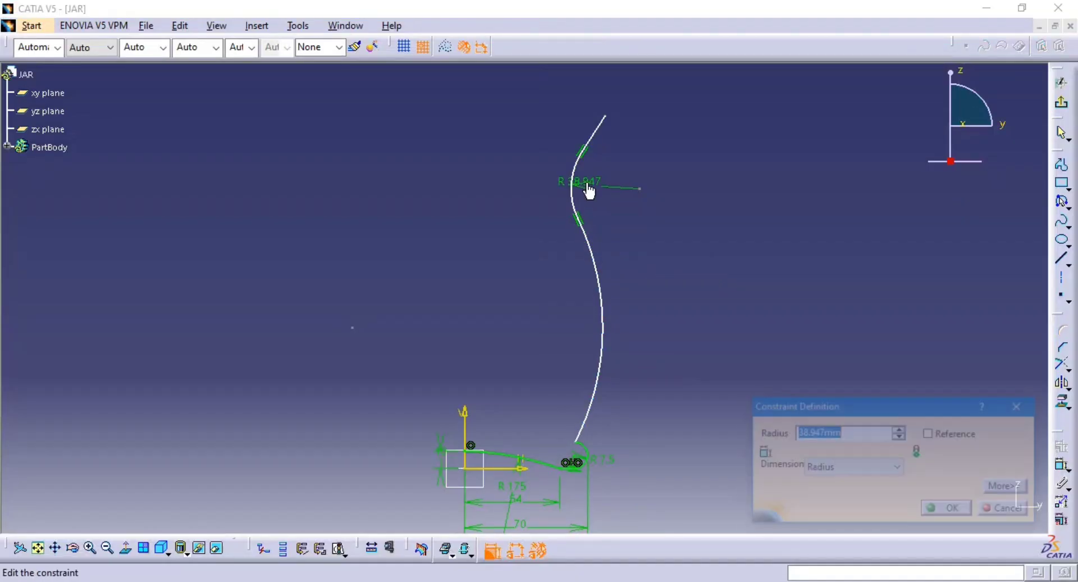
type("55")
key("Return")
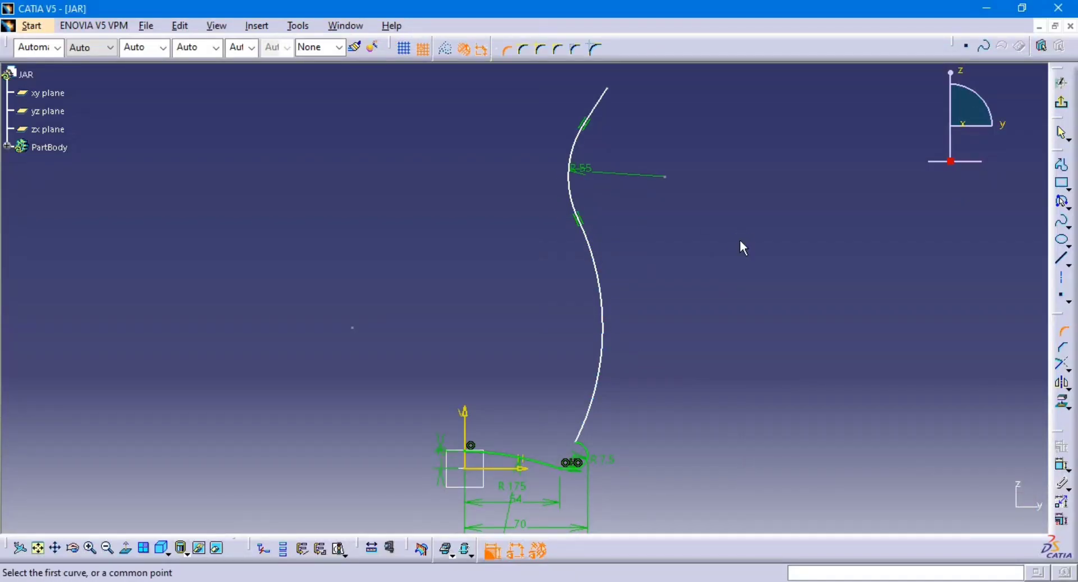
middle_click(740, 238)
mouse_move(740, 238)
middle_mouse_down()
mouse_move(703, 233)
mouse_move(659, 267)
mouse_move(758, 266)
middle_mouse_up()
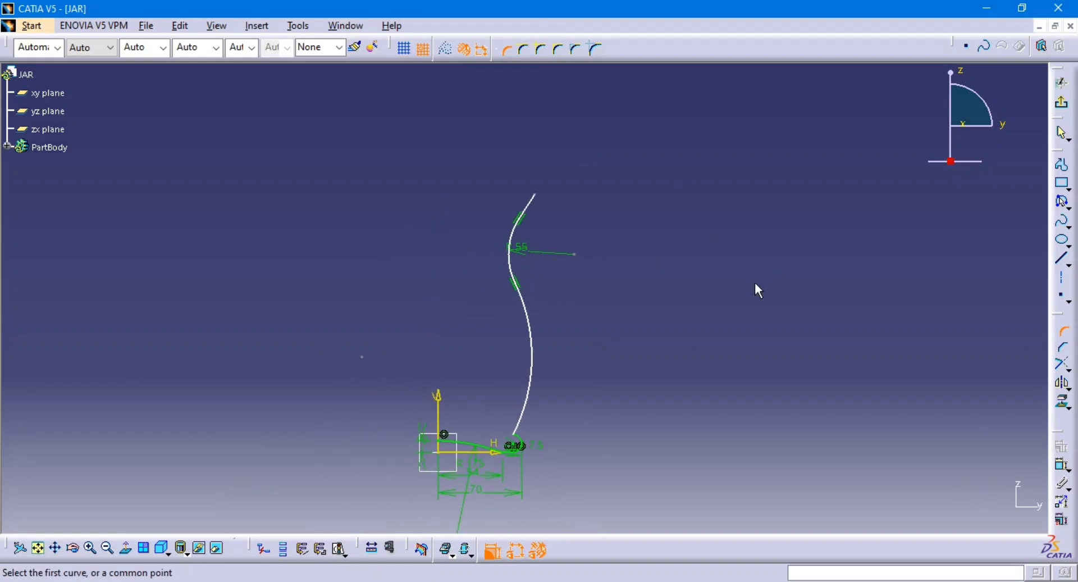
key("Escape")
Dimension the height of the rim line's upper end above the horizontal axis and set it to 270 mm.
left_click(1062, 465)
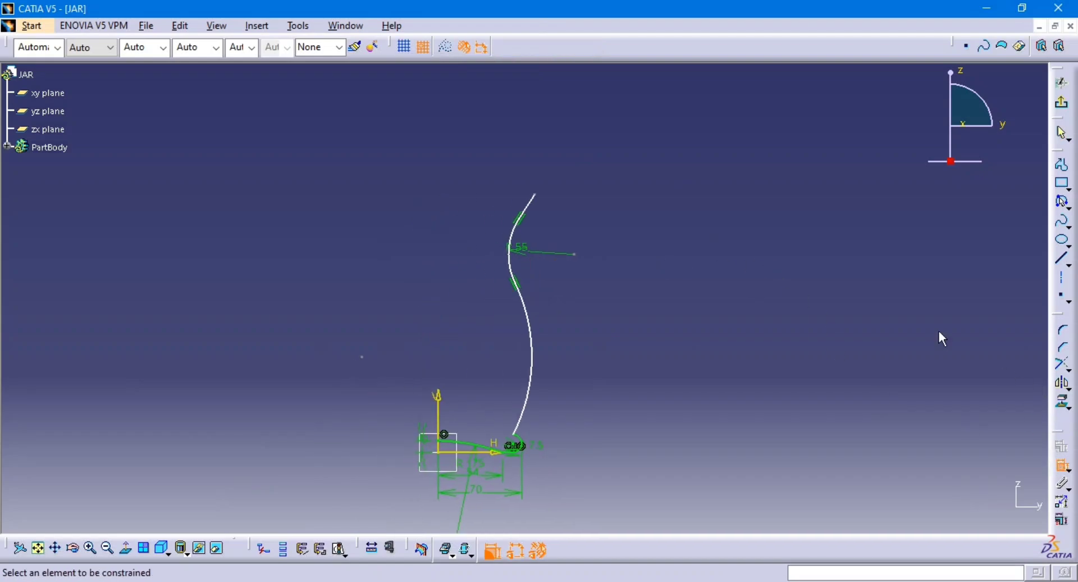
left_click(534, 195)
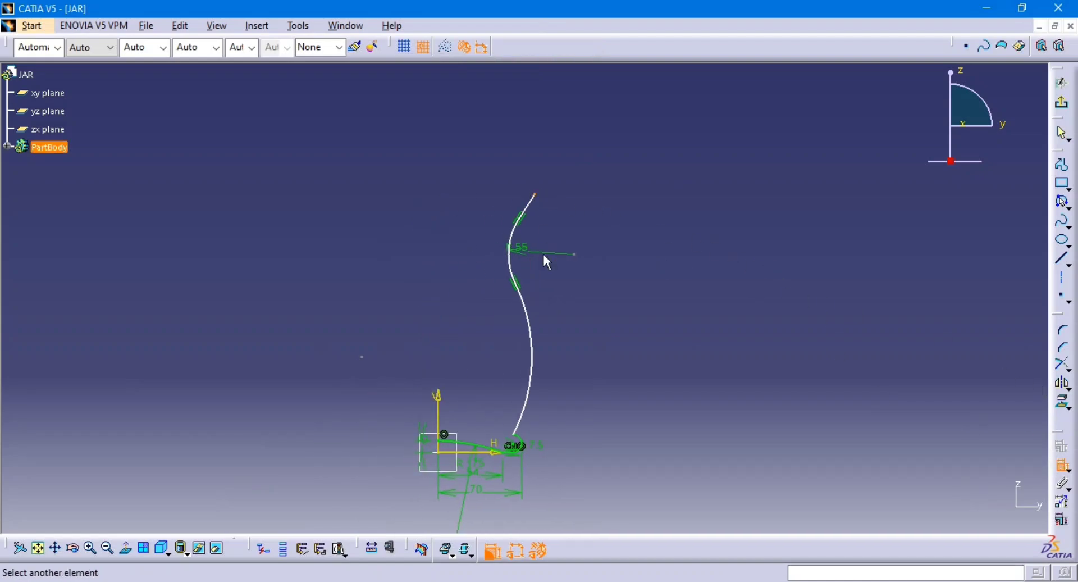
left_click(496, 458)
left_click(786, 328)
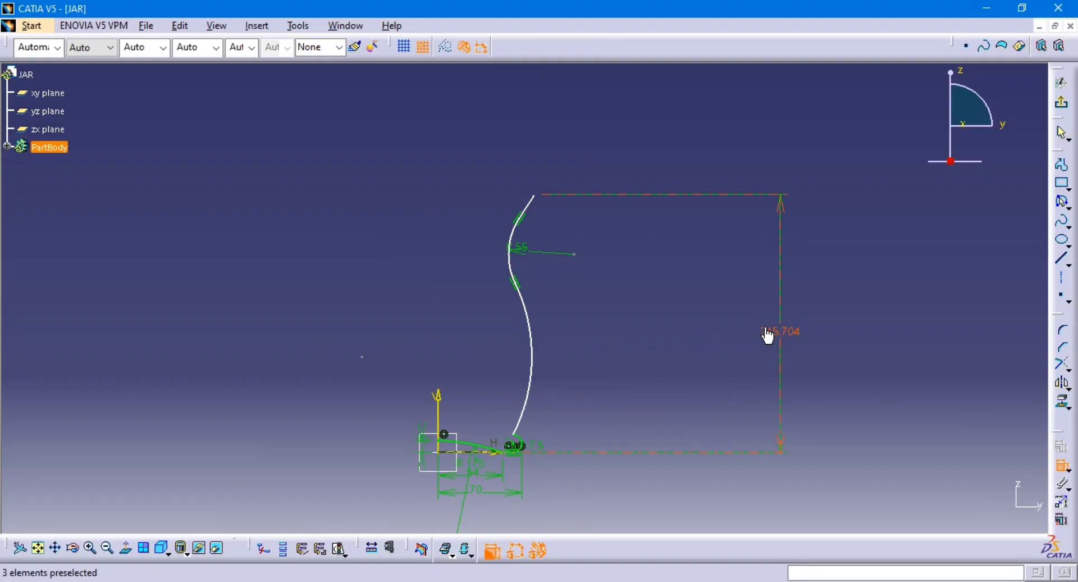
key("alt+Tab")
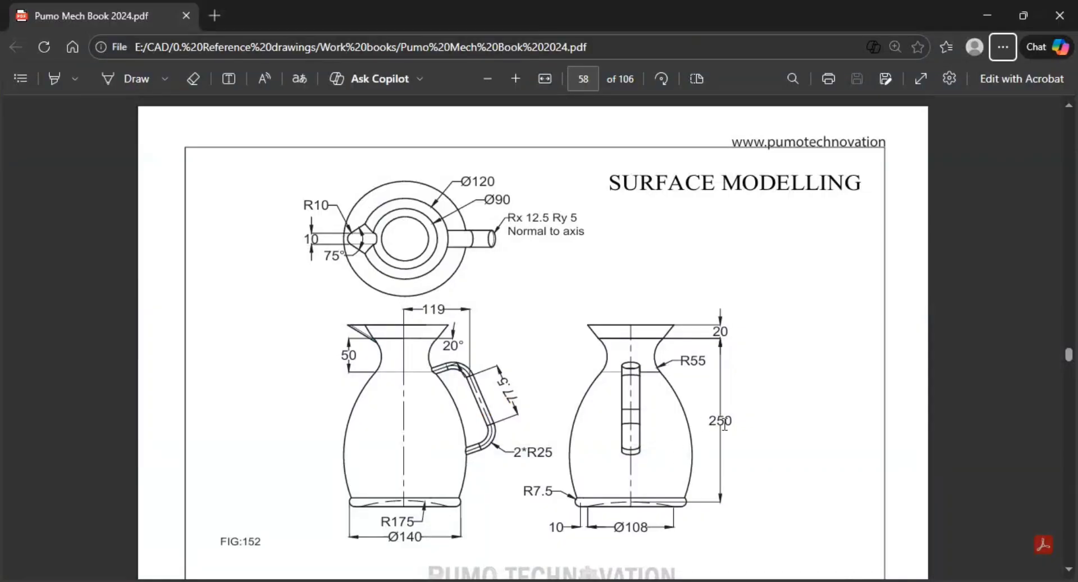
key("alt+Tab")
double_click(783, 337)
type("2")
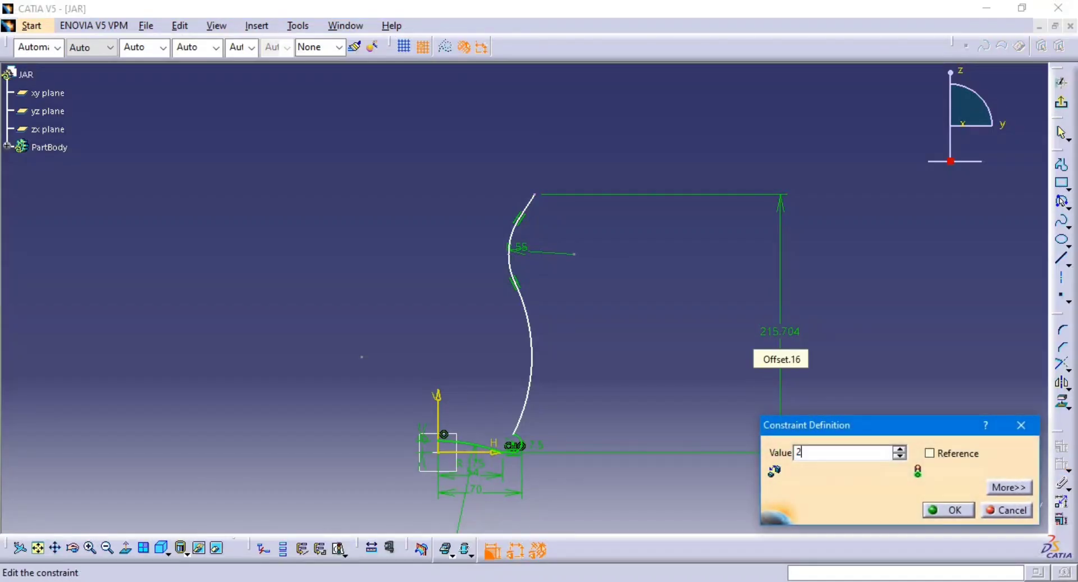
type("70mm")
key("Return")
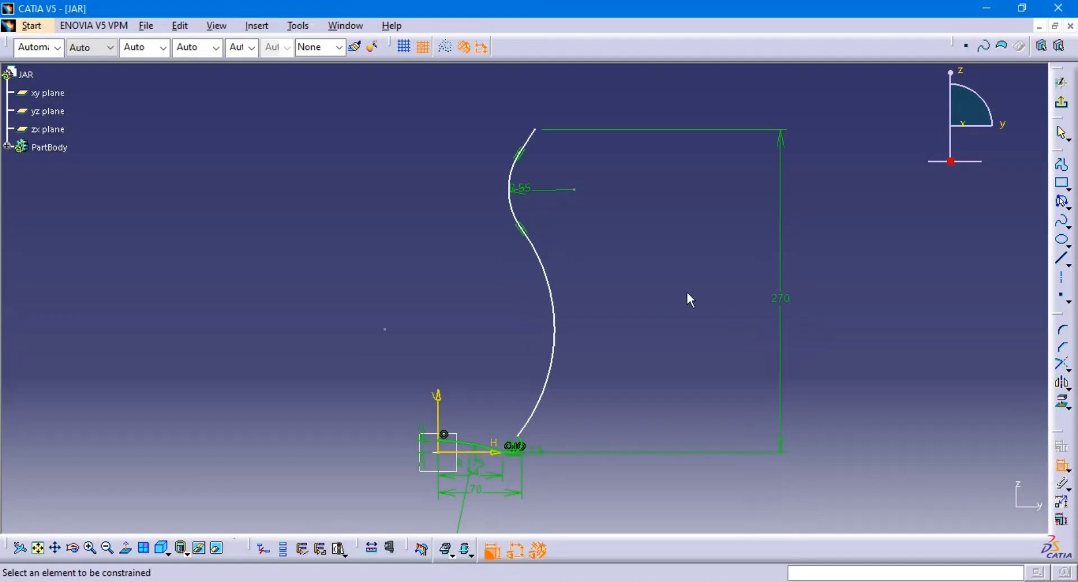
Dimension the rim line's length in the vertical measure direction and set it to 20 mm.
mouse_move(690, 298)
middle_mouse_down("ctrl")
mouse_move(680, 291)
mouse_move(686, 333)
middle_mouse_up("ctrl")
left_click(538, 204)
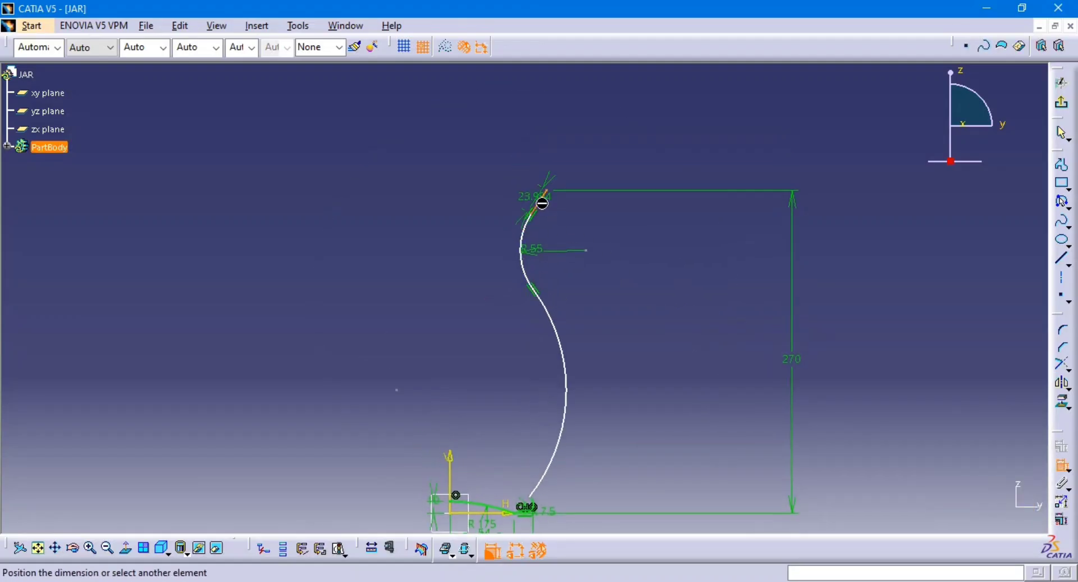
right_click(664, 212)
left_click(742, 259)
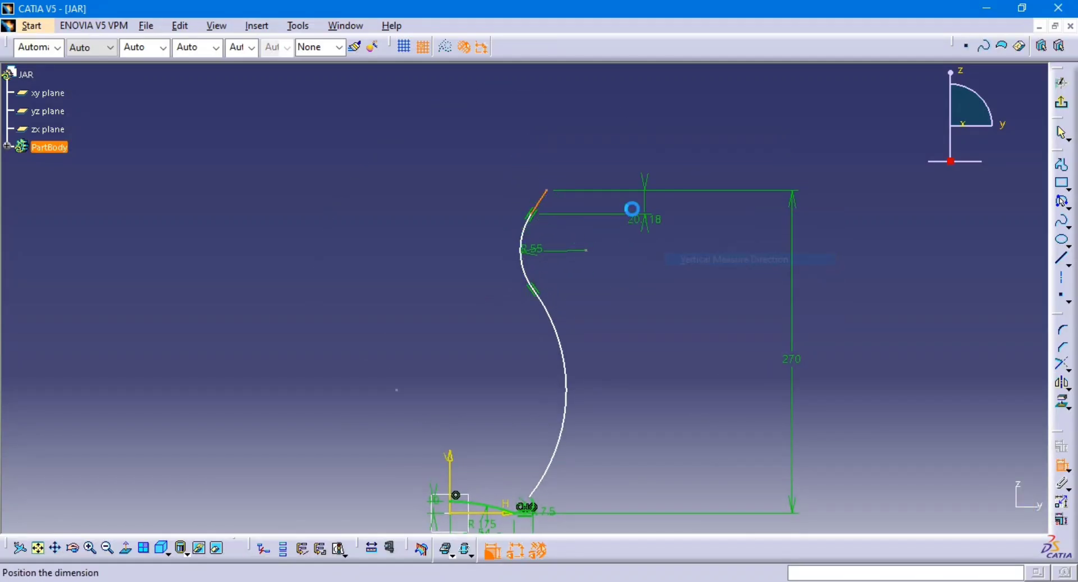
left_click(694, 150)
double_click(687, 160)
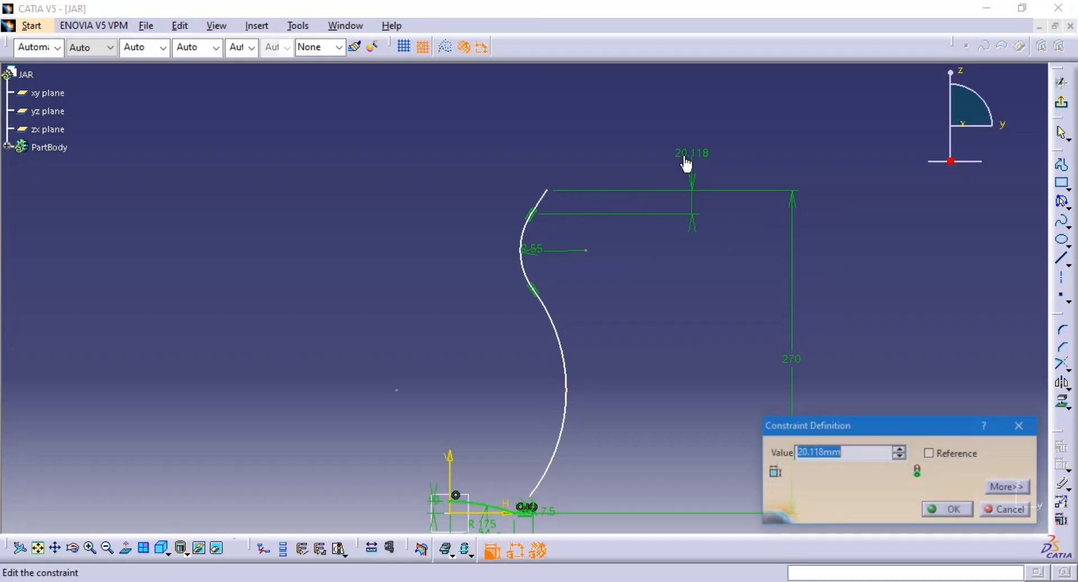
type("20")
key("Return")
Check the rim in the reference drawing and dimension the horizontal distance of the rim line's upper end from the vertical axis.
middle_click_drag(668, 241, 696, 301)
key("alt+Tab")
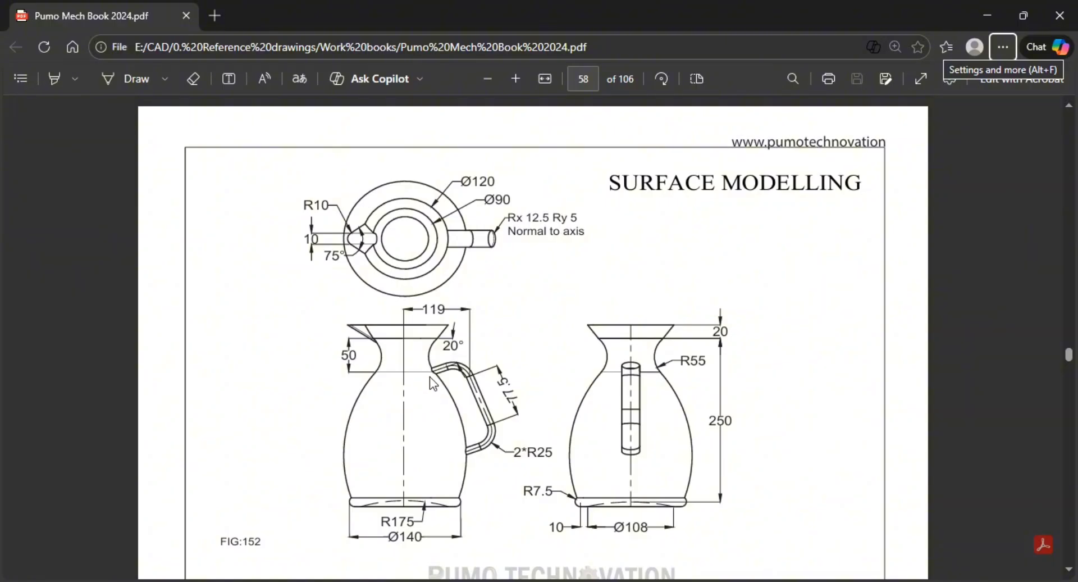
key("alt+Tab")
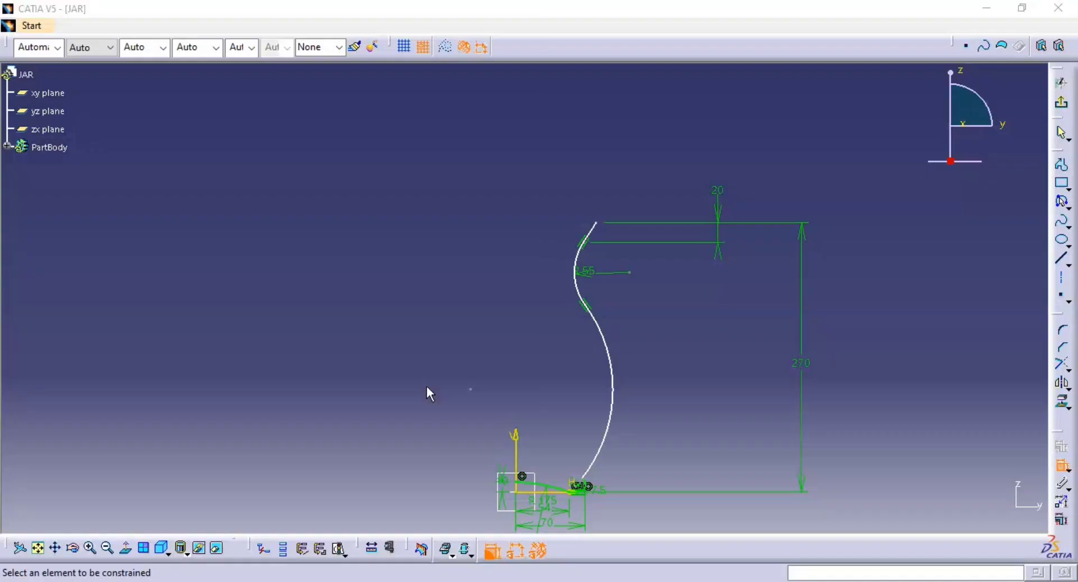
key("alt+Tab")
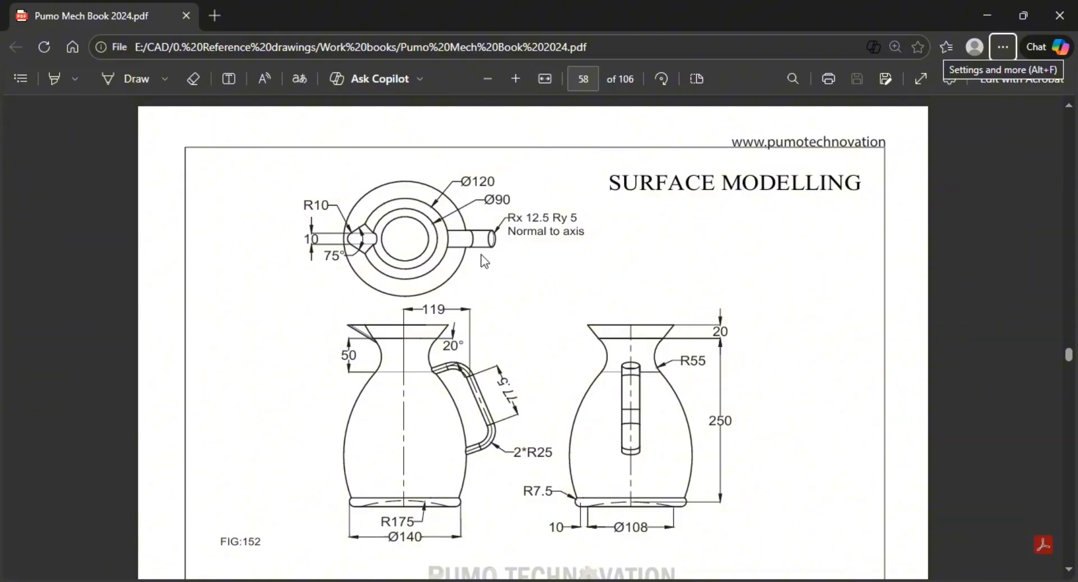
key("alt+Tab")
middle_click_drag(682, 297, 781, 303)
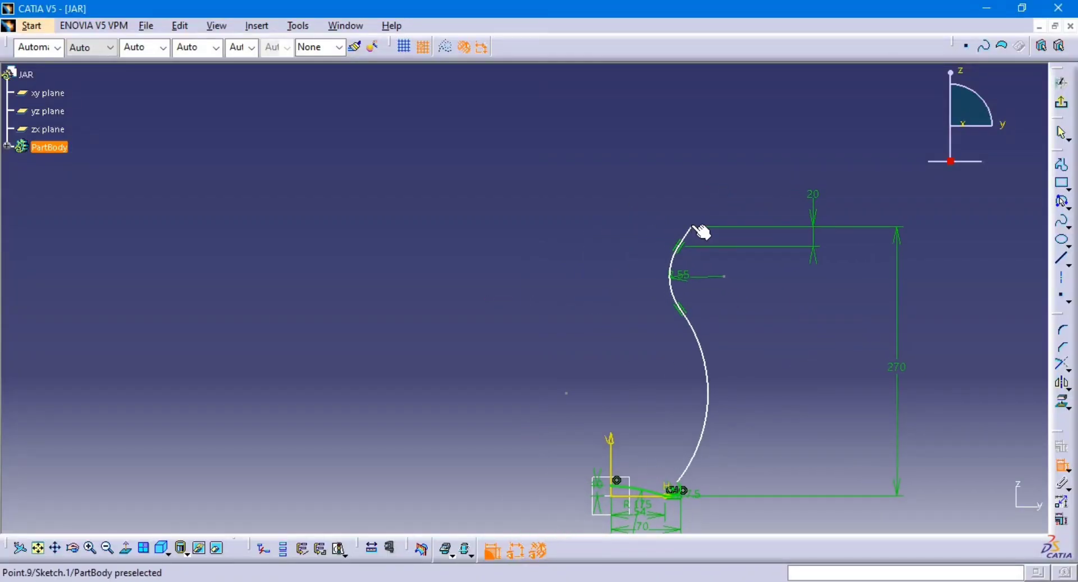
left_click(693, 225)
left_click(612, 454)
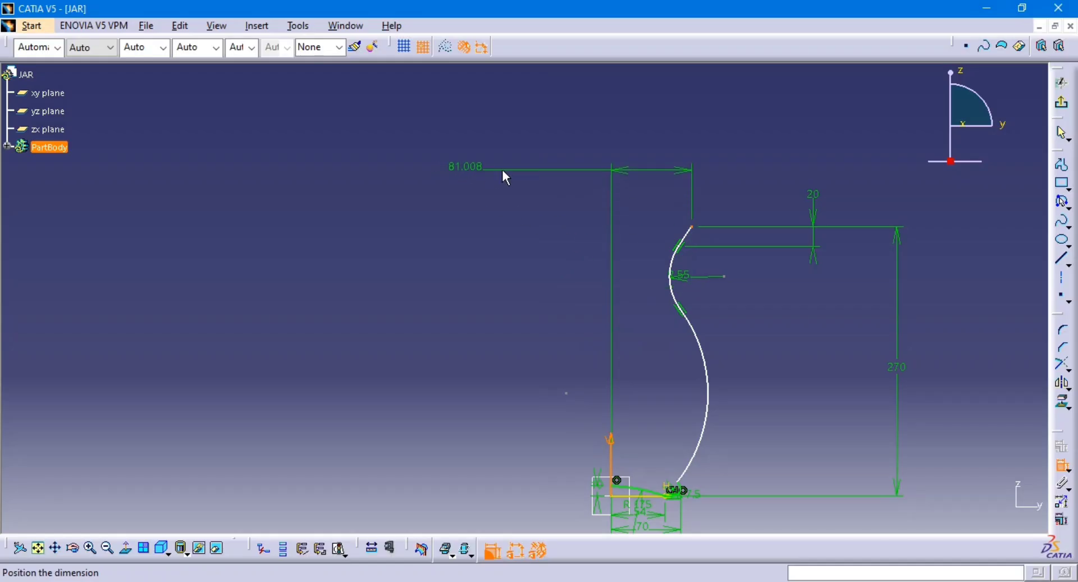
left_click(662, 150)
Recheck the rim diameter in the reference drawing and set the rim end's distance from the vertical axis to 60 mm.
key("alt+Tab")
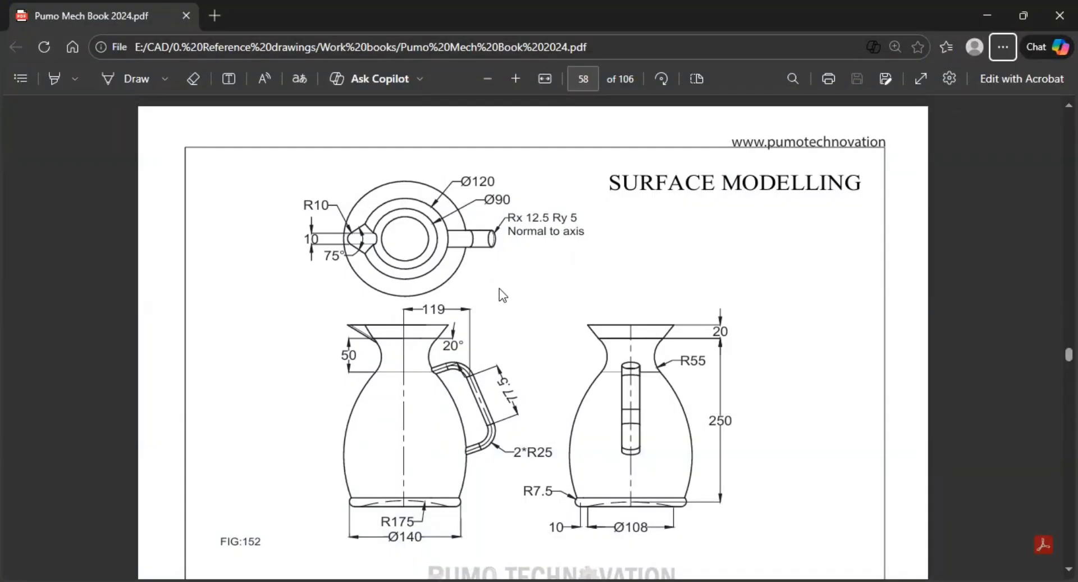
key("alt+Tab")
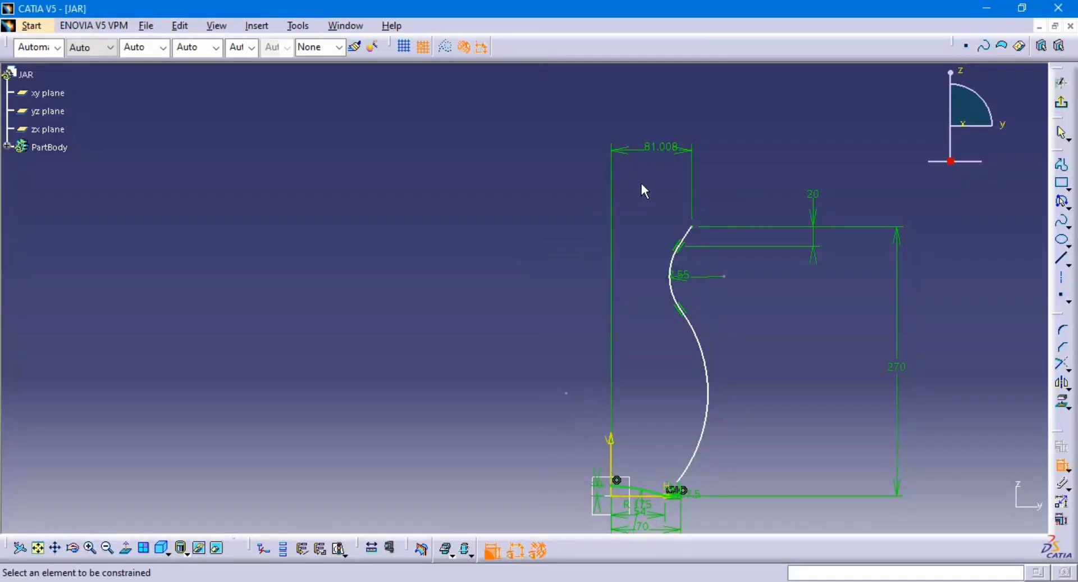
double_click(652, 145)
type("60")
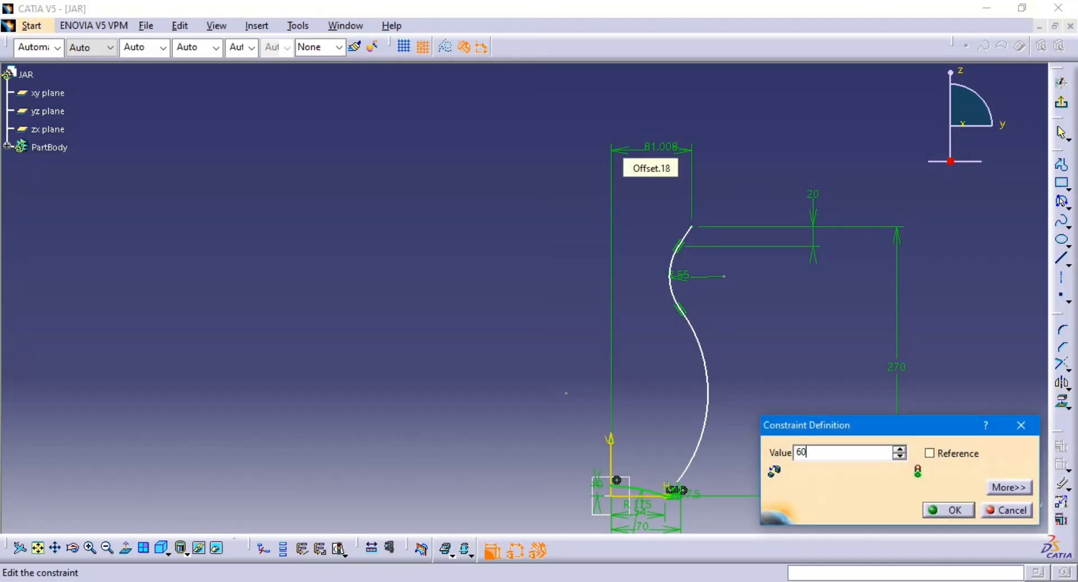
key("Return")
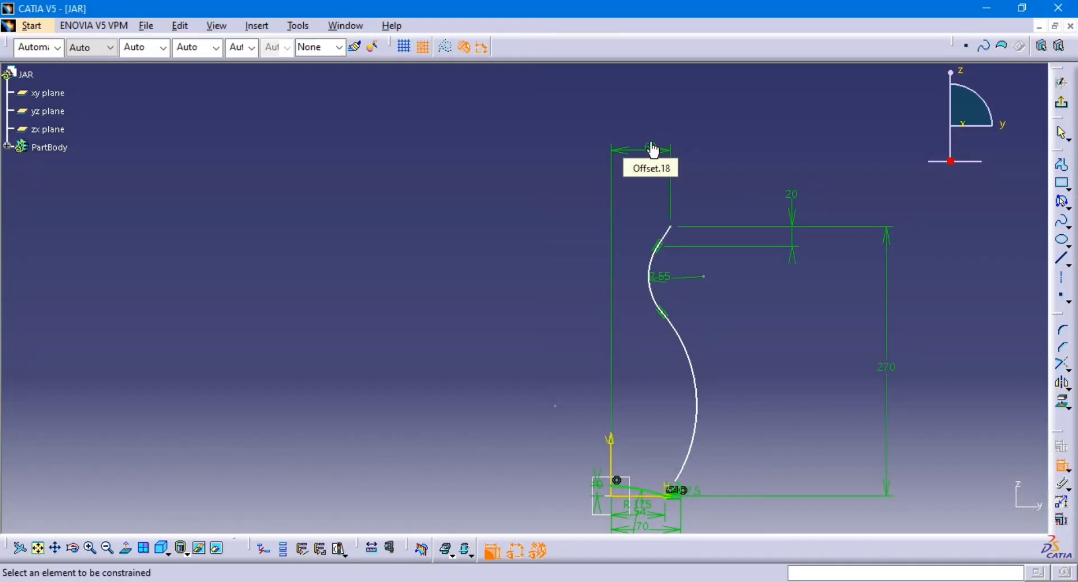
Dimension the neck arc's horizontal distance from the vertical axis, check the neck diameter in the reference drawing, and set it to 45 mm.
left_click(661, 285)
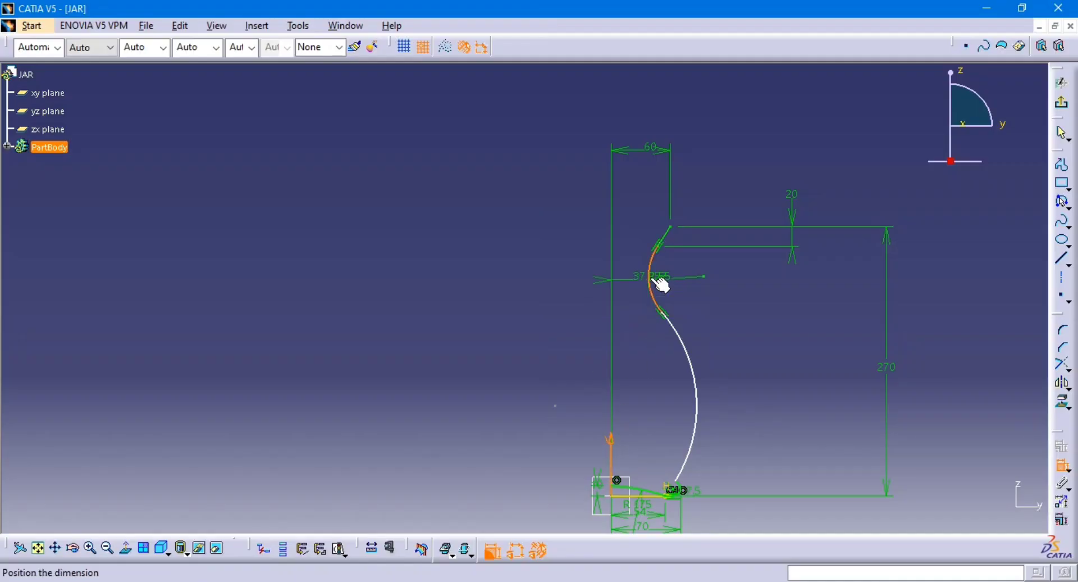
left_click(553, 200)
key("alt+Tab")
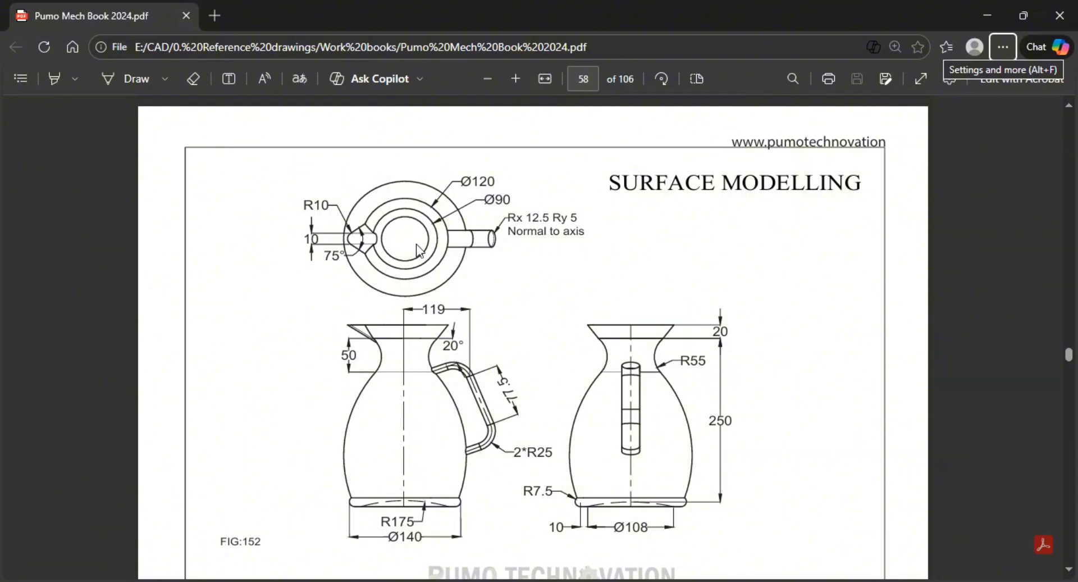
key("alt+Tab")
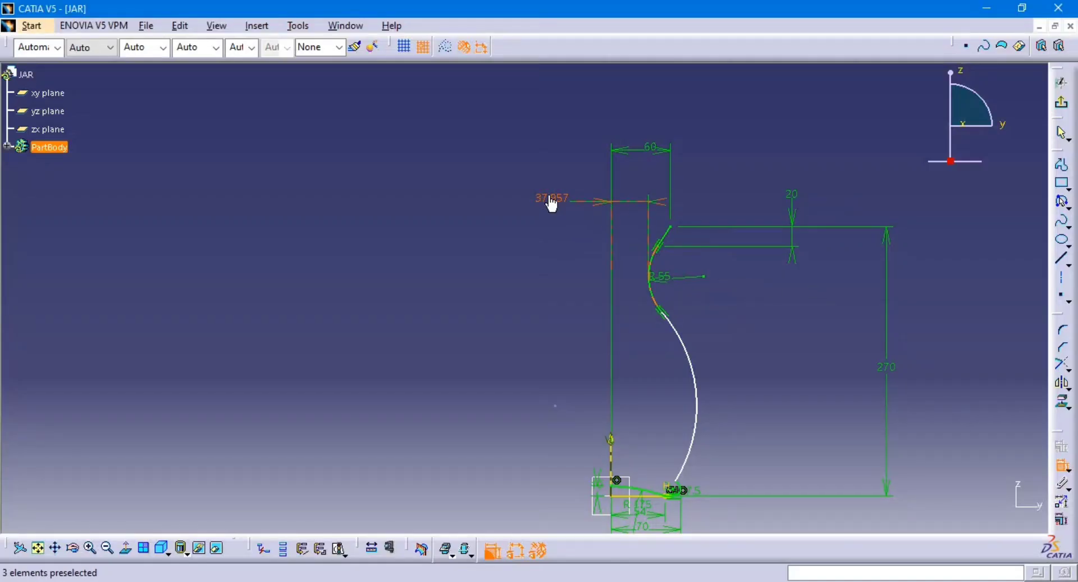
double_click(548, 195)
type("45")
key("Return")
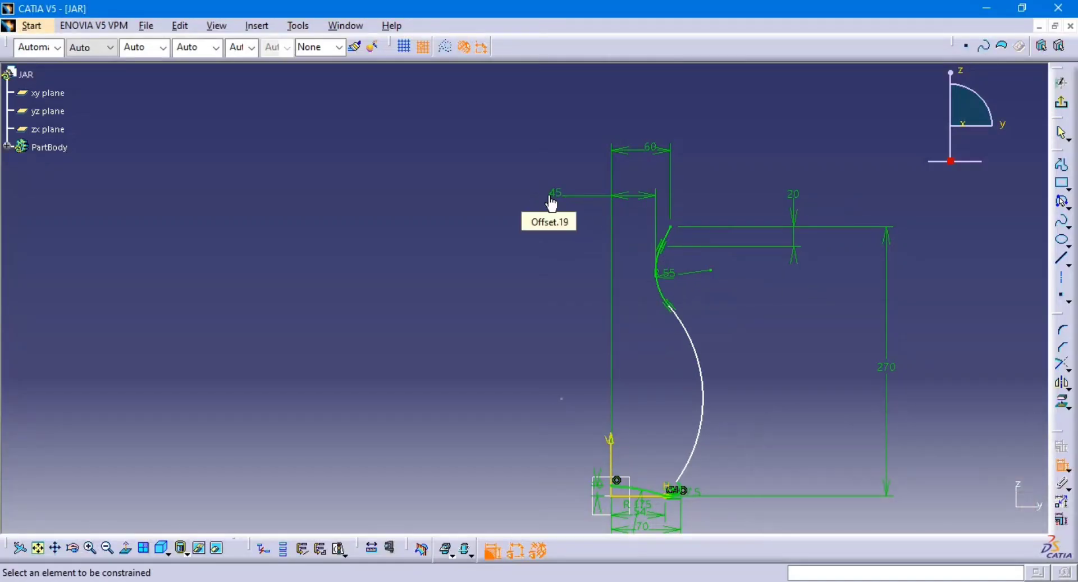
Dimension the radius of the large body arc and set it to 145 mm.
middle_click_drag(708, 363, 696, 285)
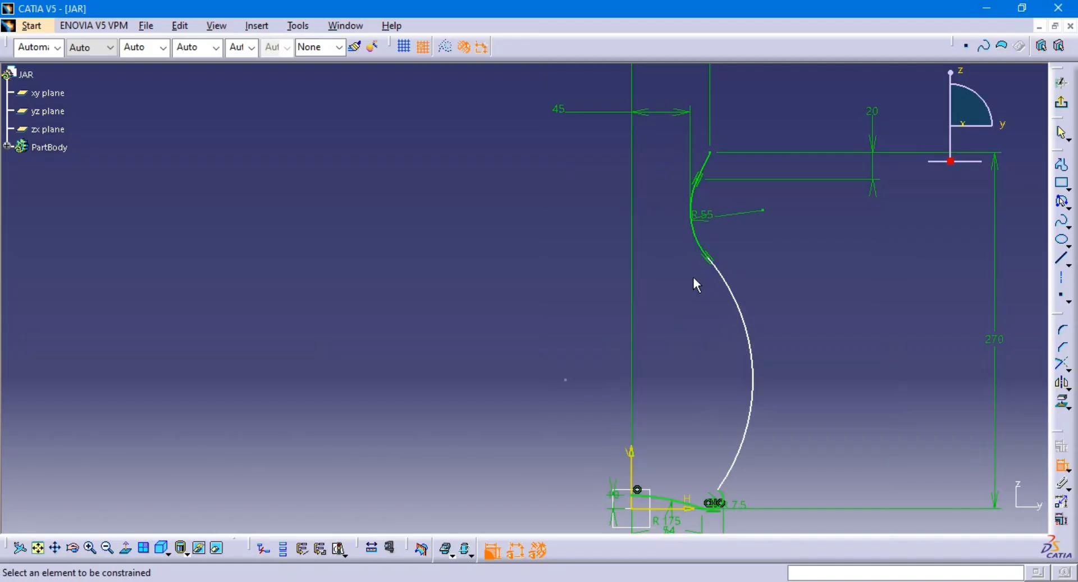
left_click(744, 339)
left_click(786, 305)
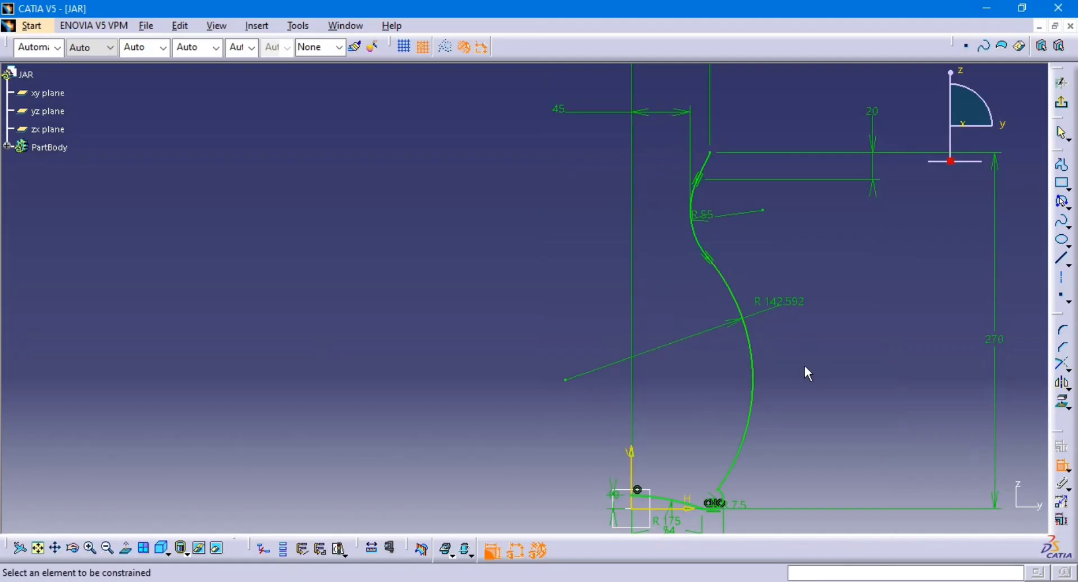
double_click(785, 302)
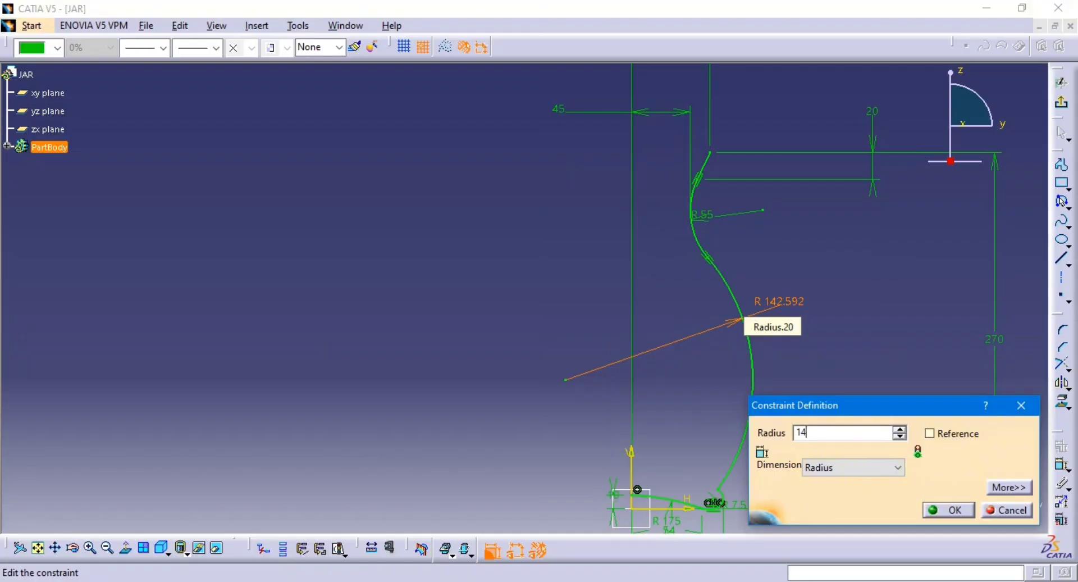
type("145")
key("Return")
left_click(835, 352)
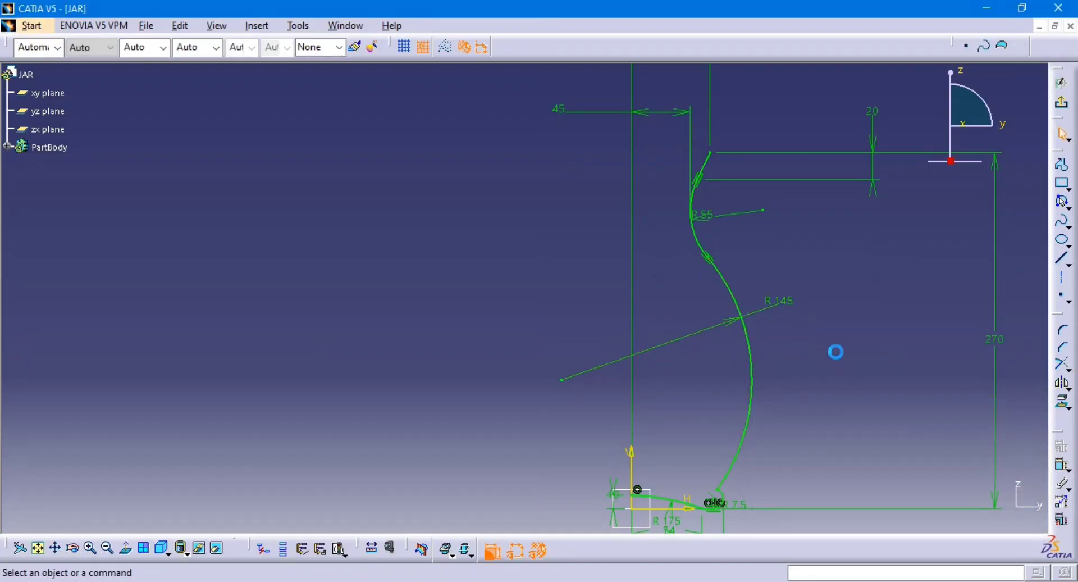
Close the profile sketch after checking it against the reference drawing, and set up a surface revolution of it about the Z axis.
mouse_move(763, 285)
middle_mouse_down()
mouse_move(767, 336)
mouse_move(780, 345)
middle_mouse_up()
key("alt+Tab")
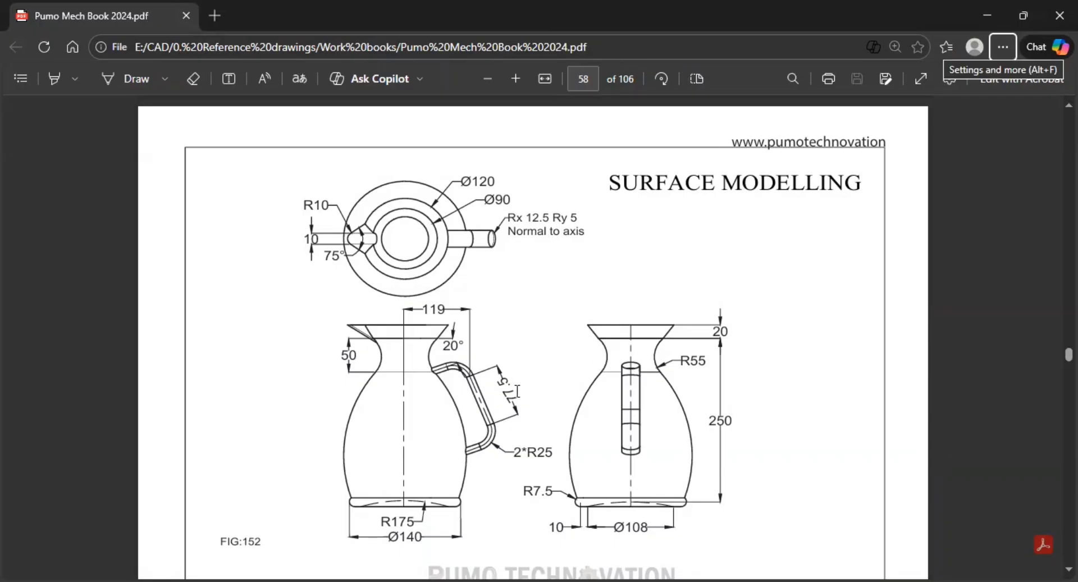
key("alt+Tab")
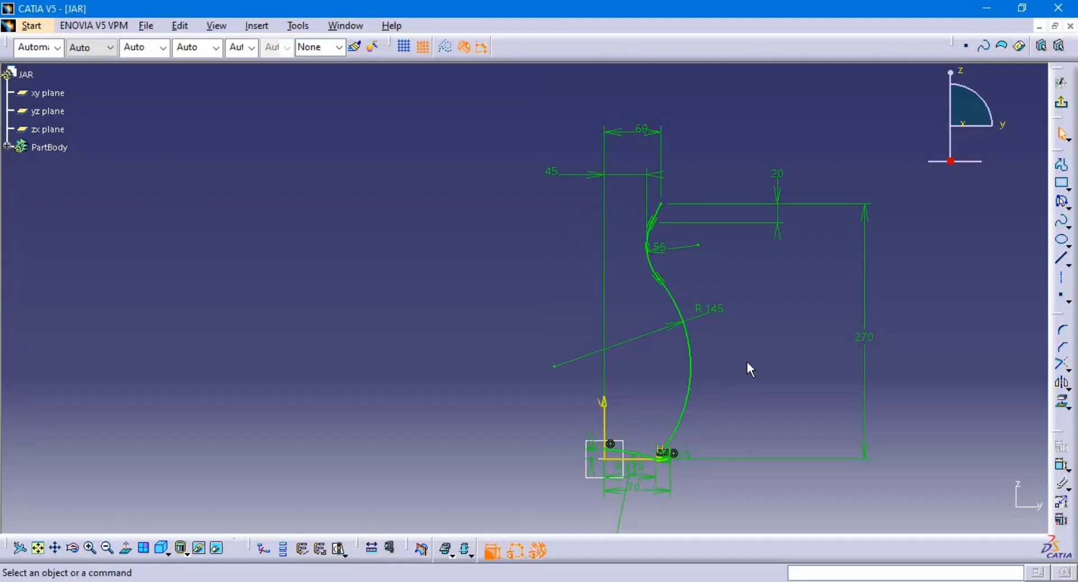
left_click(1059, 134)
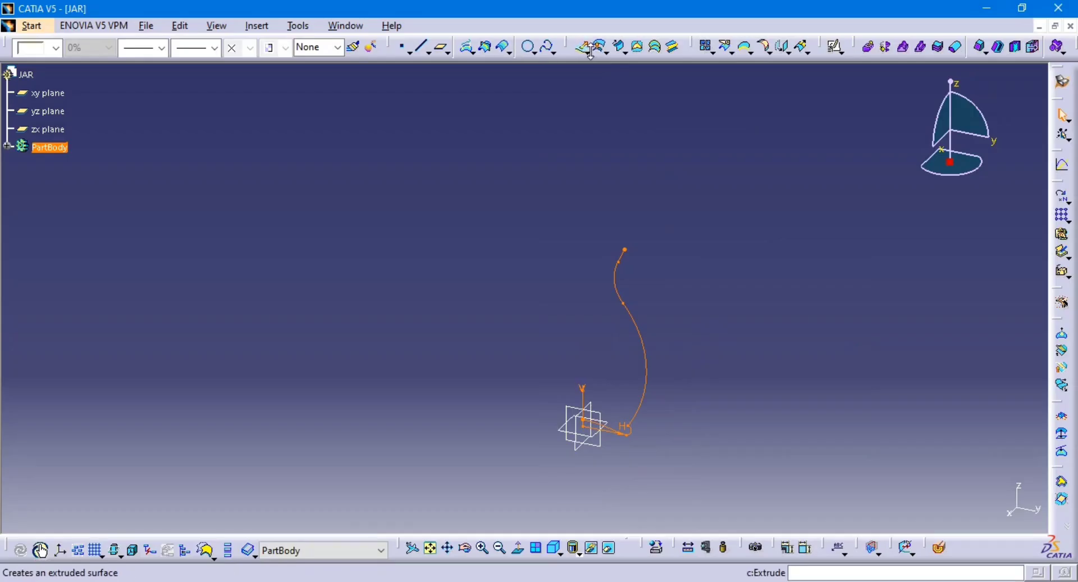
left_click(604, 52)
left_click(603, 91)
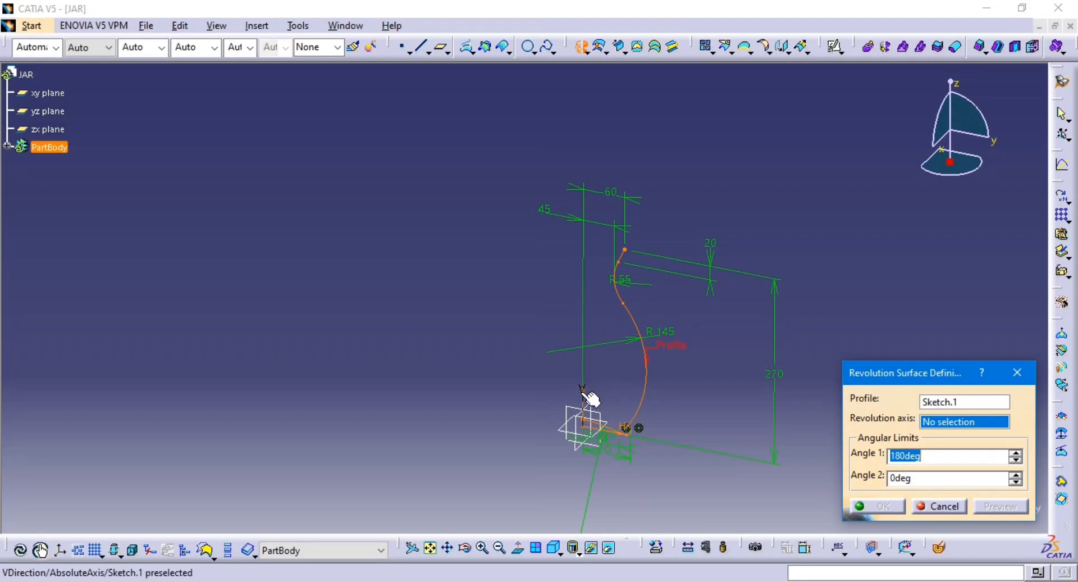
right_click(944, 420)
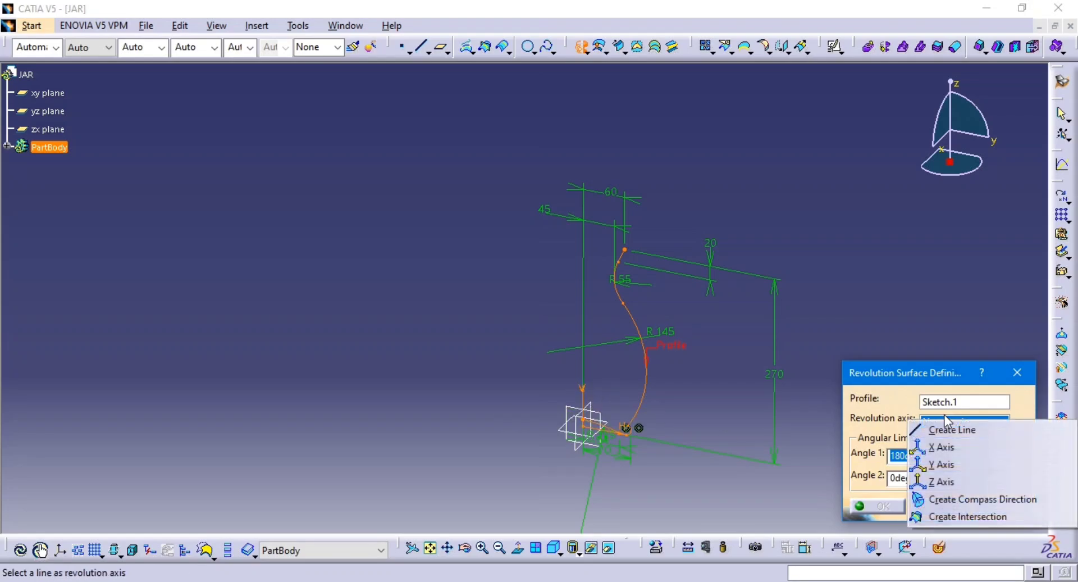
left_click(946, 484)
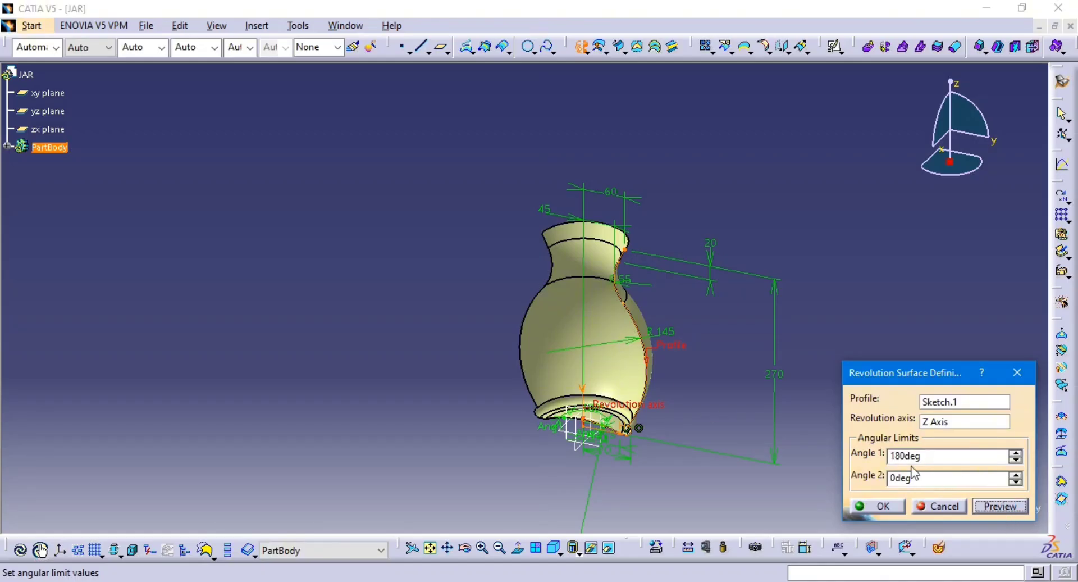
Set the revolution's first angle to 360 degrees, preview it and create the jug body surface.
double_click(931, 456)
type("3")
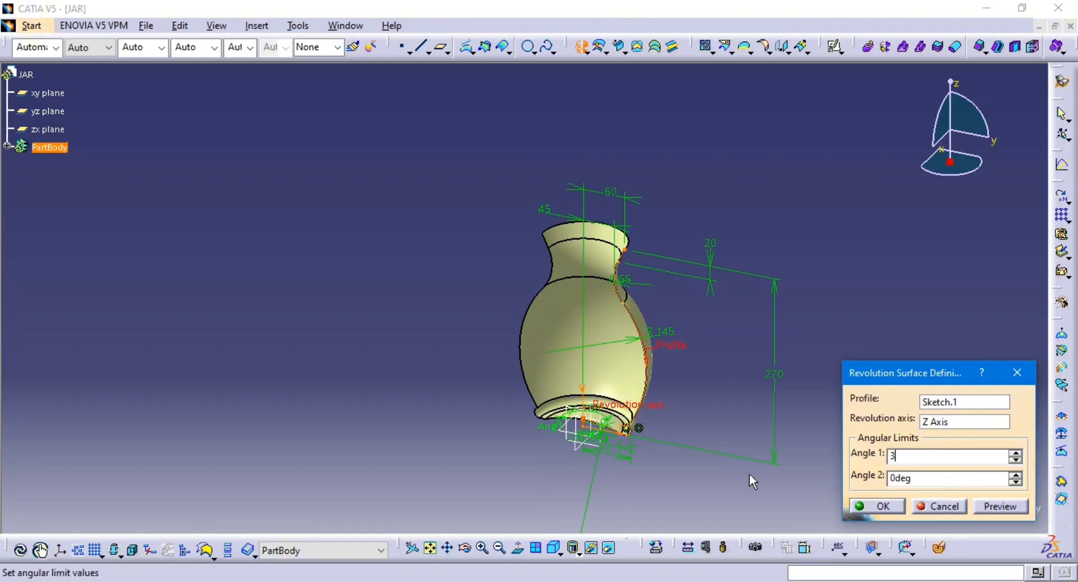
type("60")
left_click(1008, 507)
left_click(874, 507)
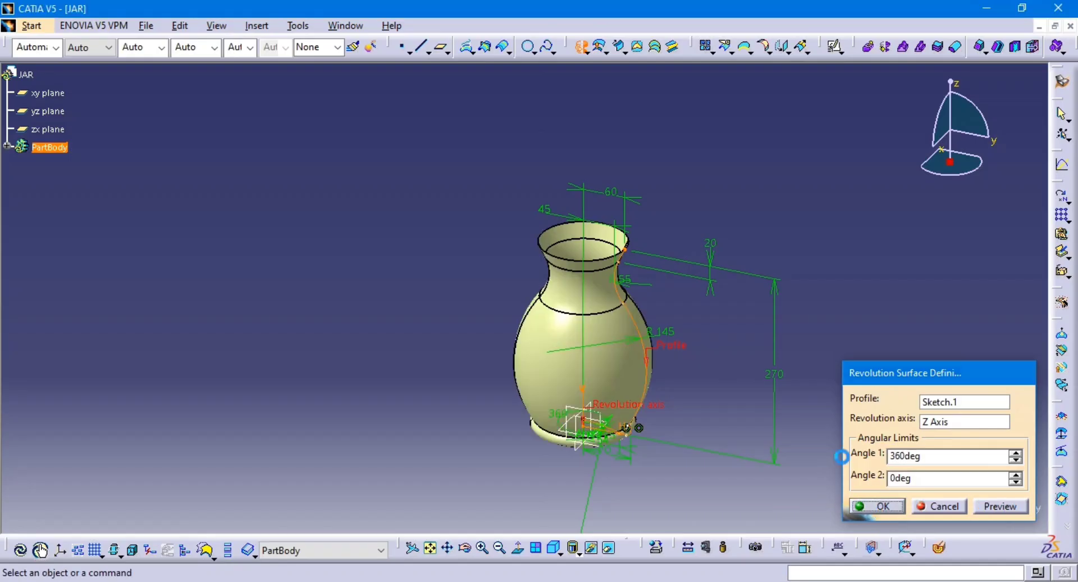
Hide the profile sketch of the revolved jug body.
middle_click_drag(666, 288, 662, 237)
mouse_move(655, 315)
middle_mouse_down()
mouse_move(772, 236)
mouse_move(691, 323)
middle_mouse_up()
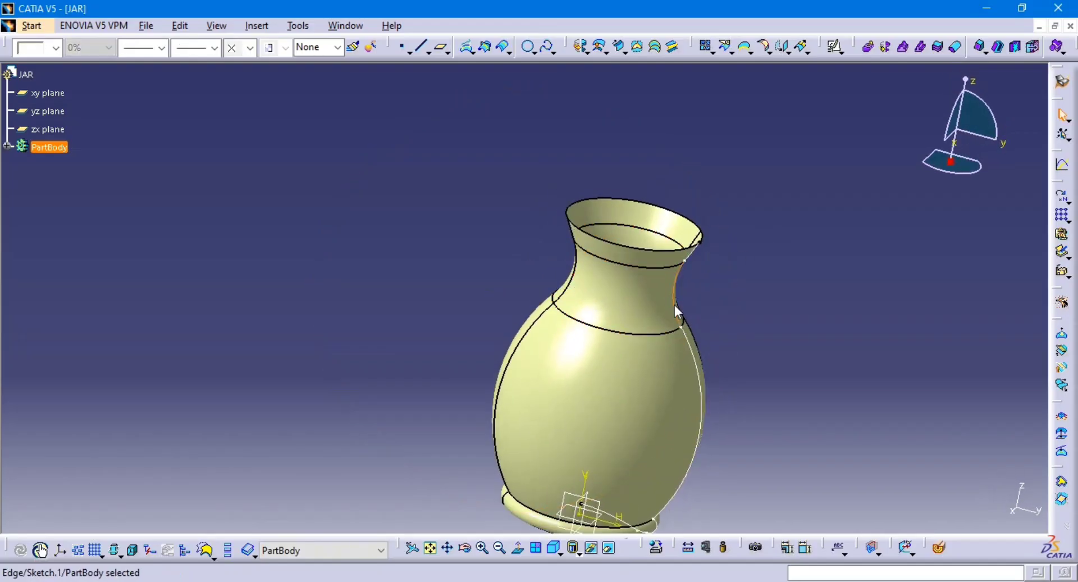
right_click(675, 305)
left_click(747, 339)
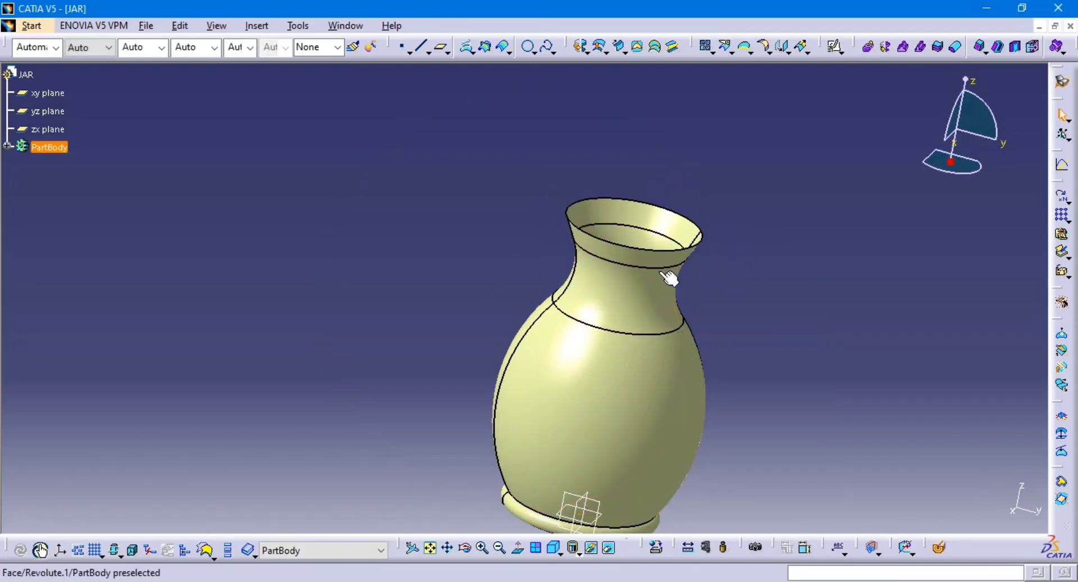
Compare the revolved body with the reference drawing, examining the spout and handle dimensions.
mouse_move(657, 304)
middle_mouse_down()
mouse_move(638, 288)
mouse_move(645, 313)
mouse_move(678, 170)
mouse_move(623, 212)
middle_mouse_up()
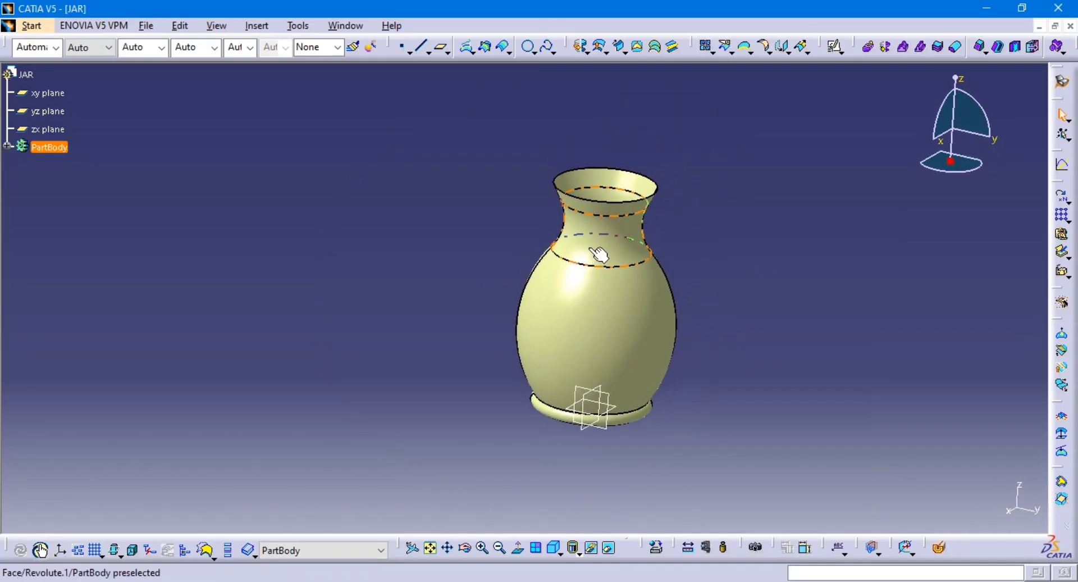
key("alt+Tab")
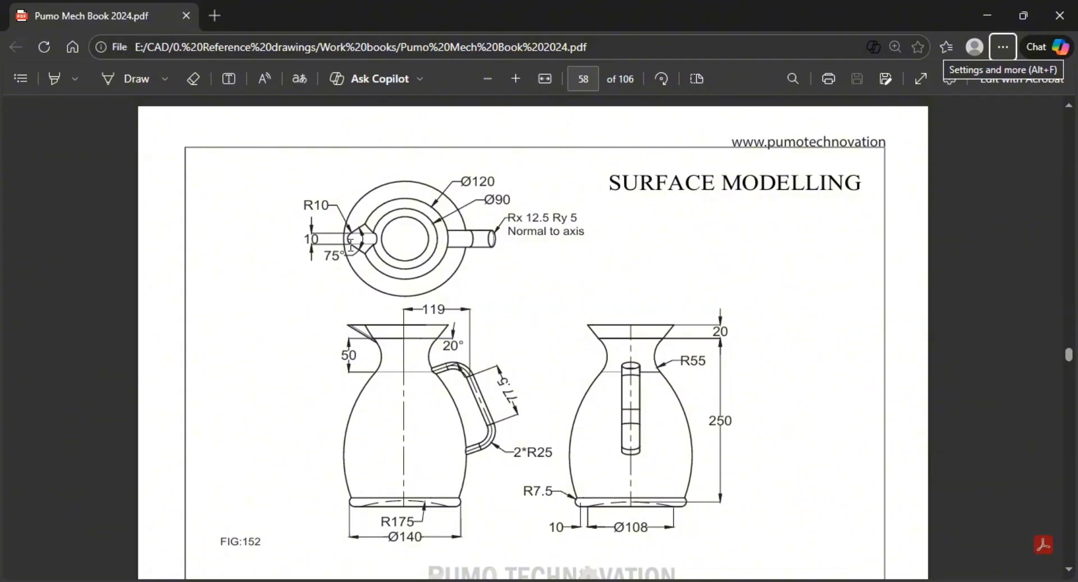
key("alt+Tab")
middle_click_drag(549, 308, 630, 274)
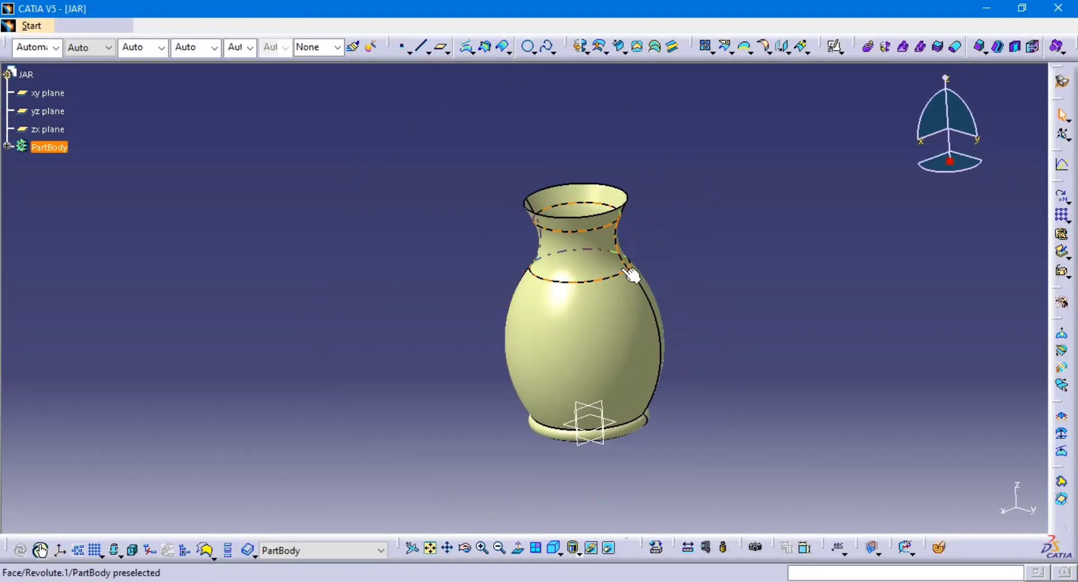
key("alt+Tab")
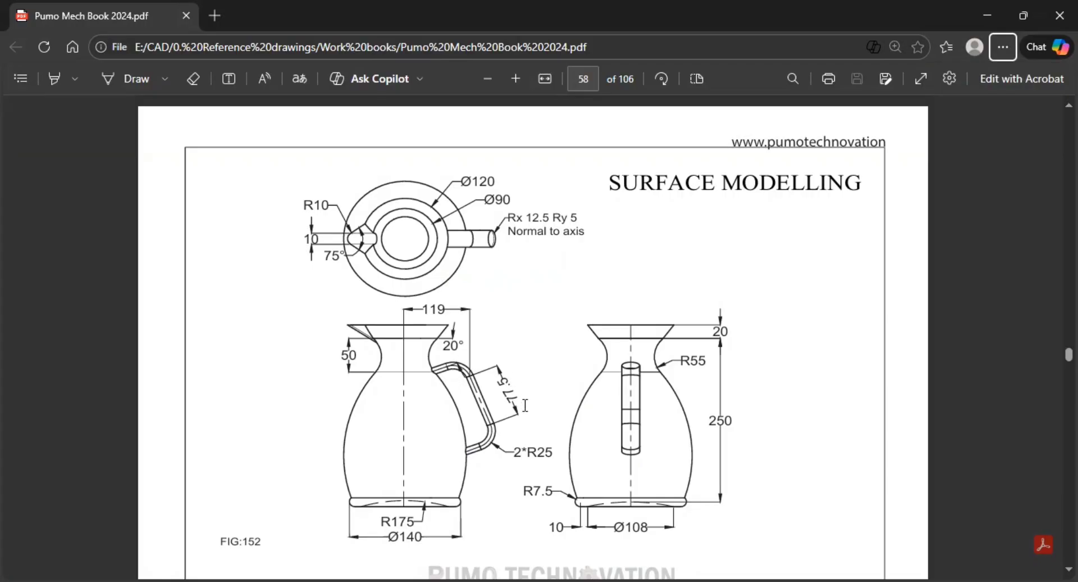
key("alt+Tab")
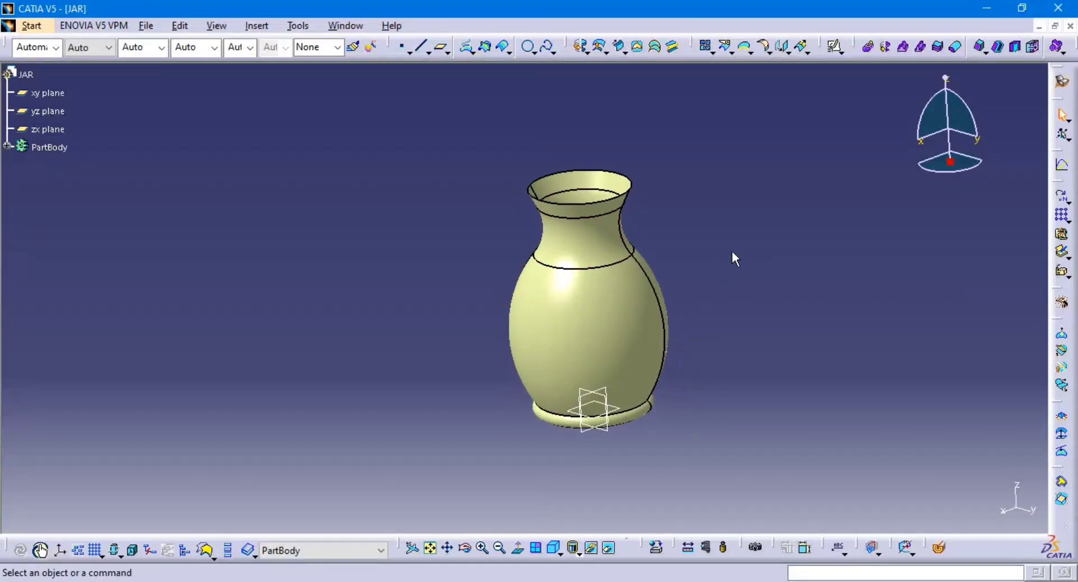
left_click(835, 46)
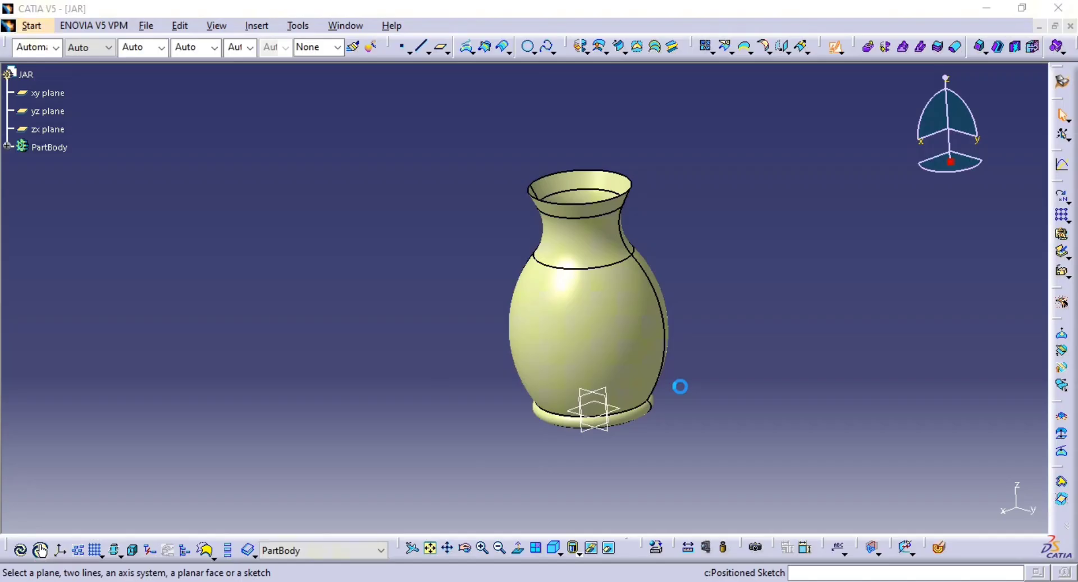
left_click(609, 426)
left_click(939, 506)
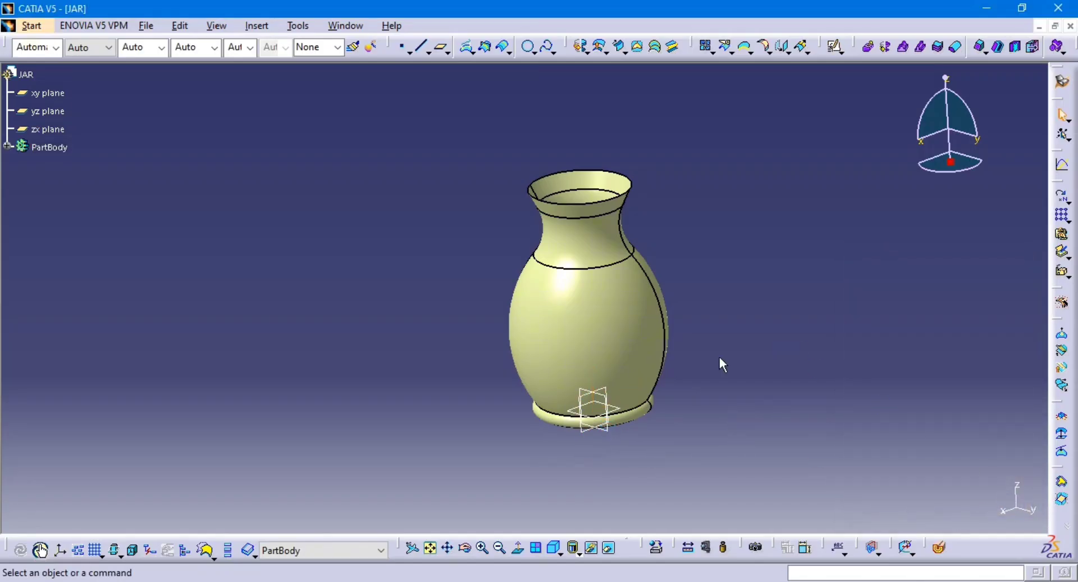
Start a new positioned sketch on the yz plane for the jug's handle.
left_click(555, 548)
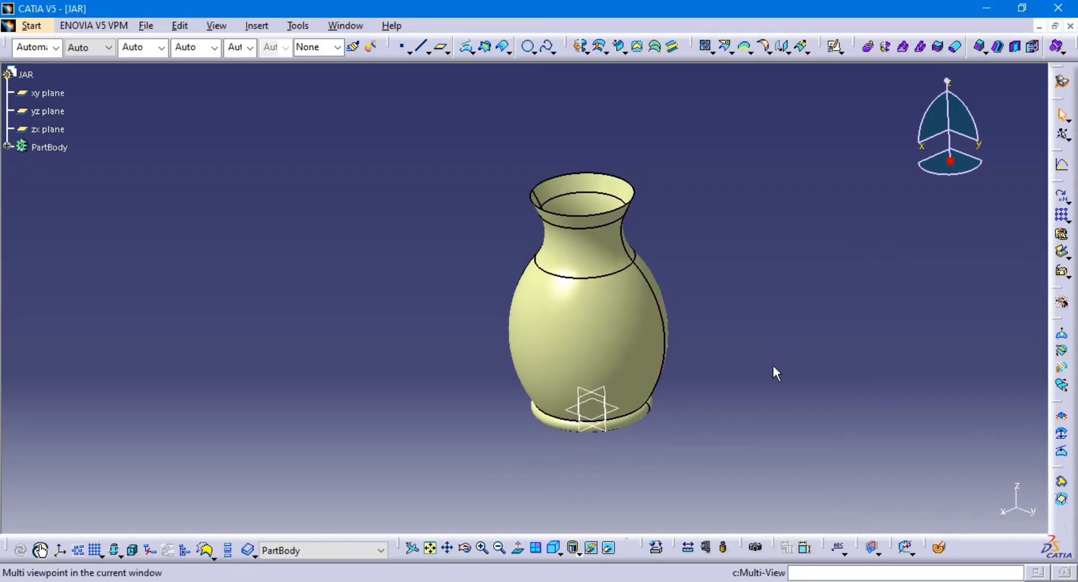
left_click(849, 49)
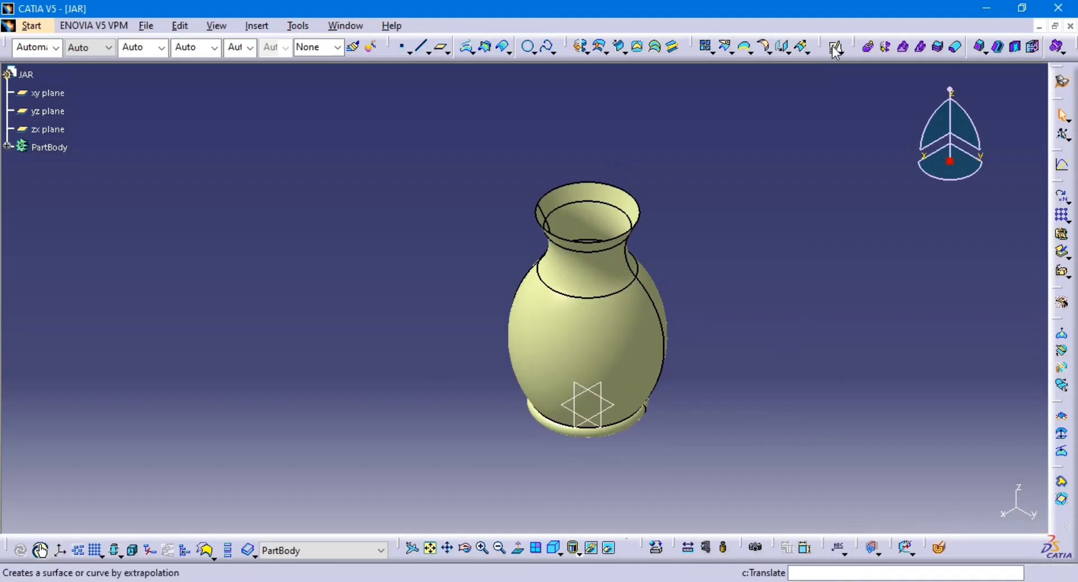
left_click(609, 428)
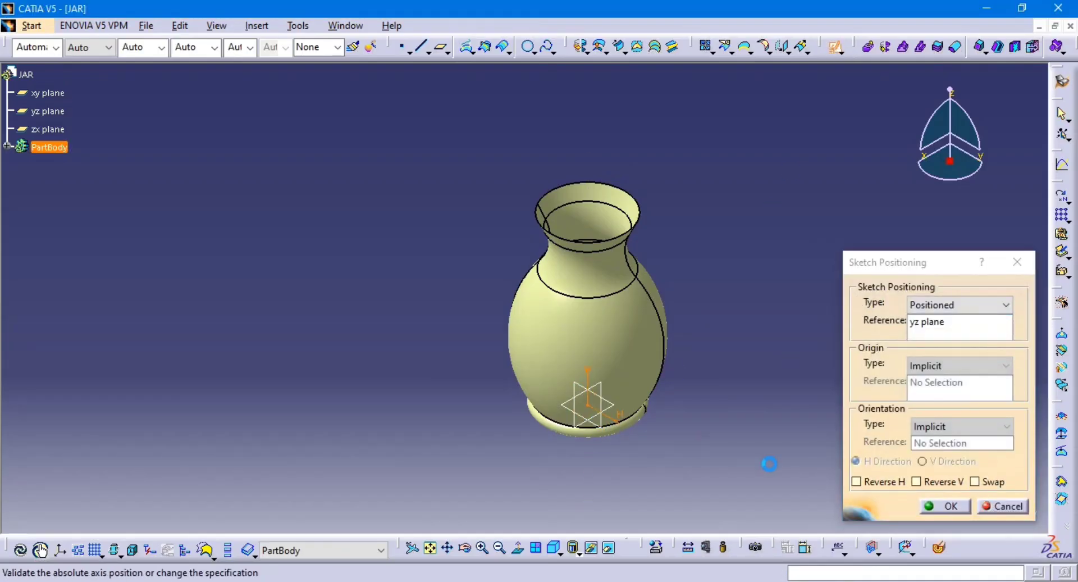
left_click(944, 506)
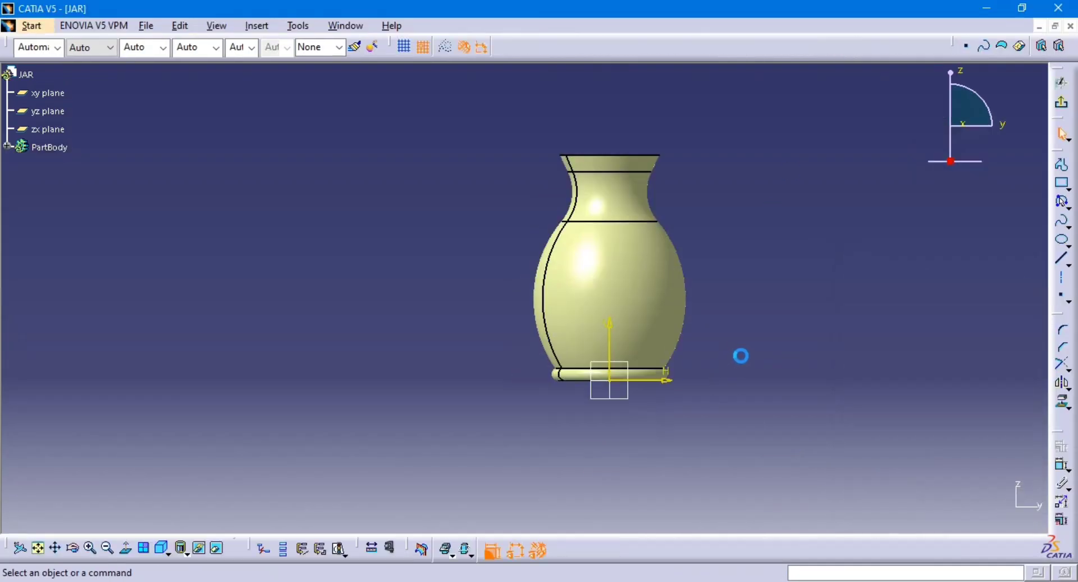
Sketch an open three-segment handle path beside the body, with its upper outer corner about 110 mm from the axis and 200 mm high.
mouse_move(741, 356)
middle_mouse_down()
mouse_move(743, 313)
mouse_move(763, 324)
mouse_move(556, 323)
middle_mouse_up()
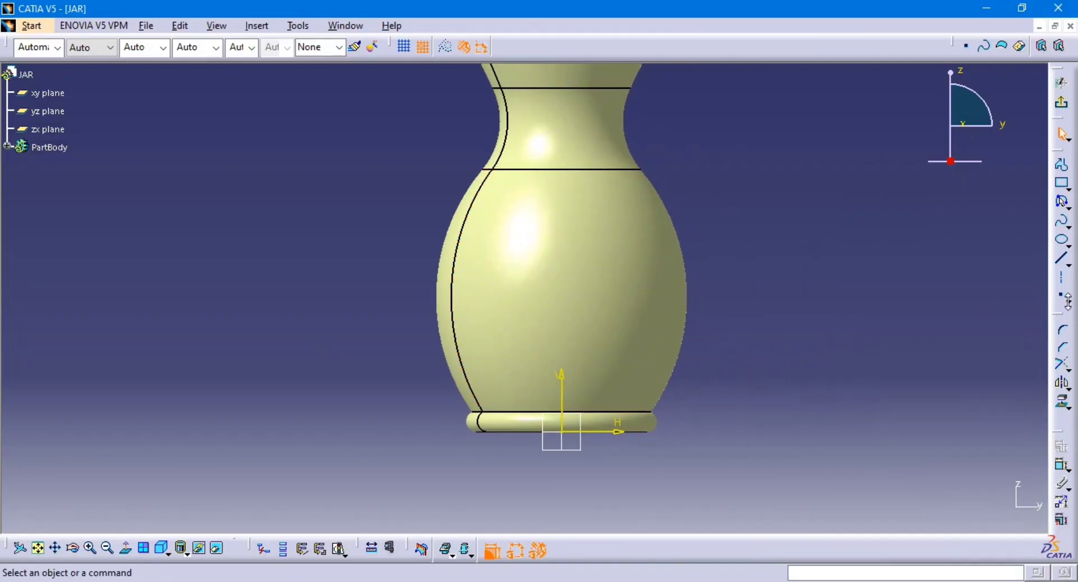
left_click(1064, 265)
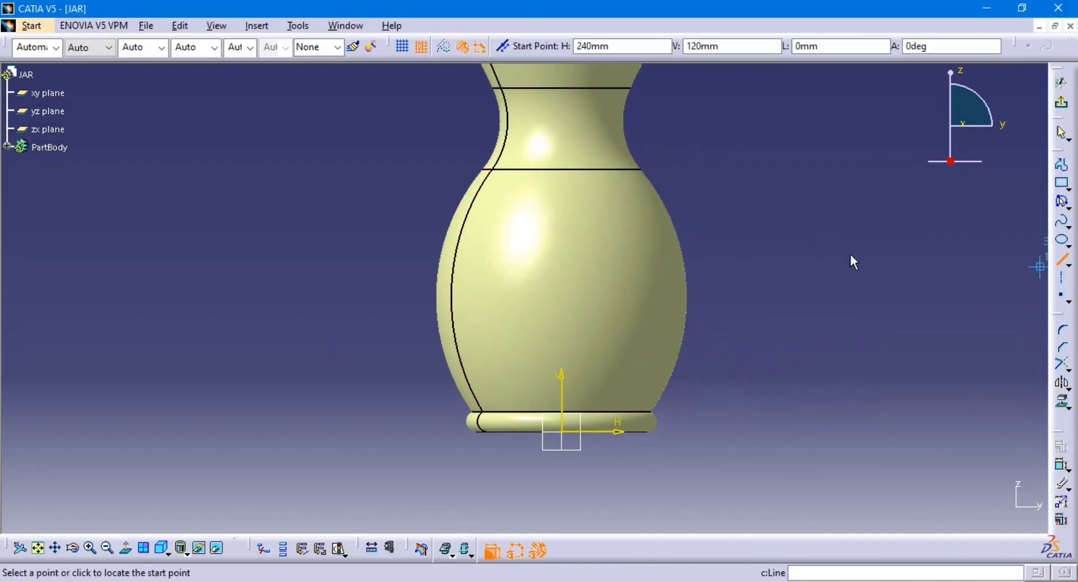
left_click(671, 171)
left_click(712, 157)
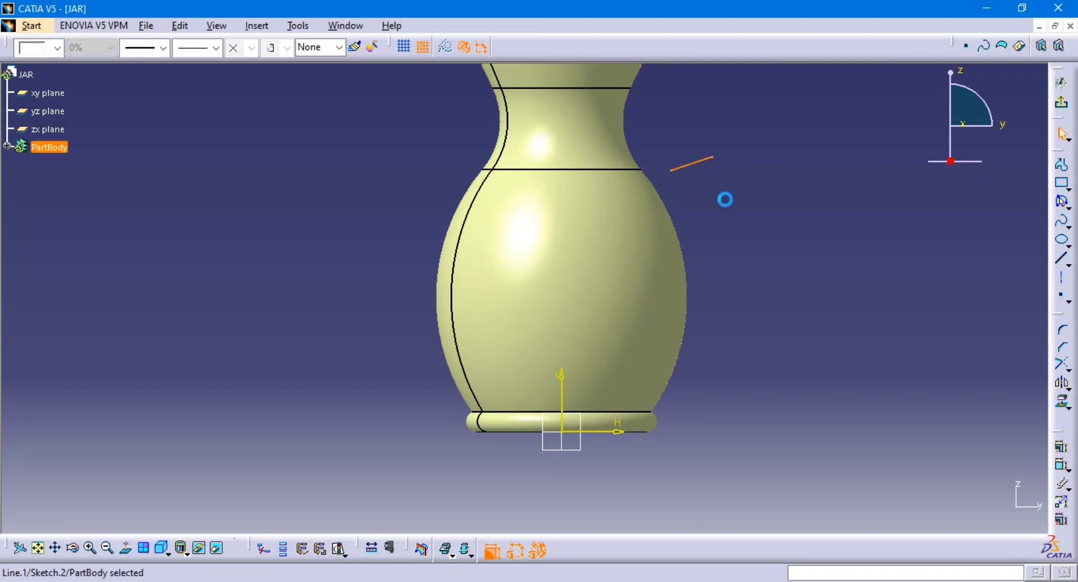
left_click(1063, 164)
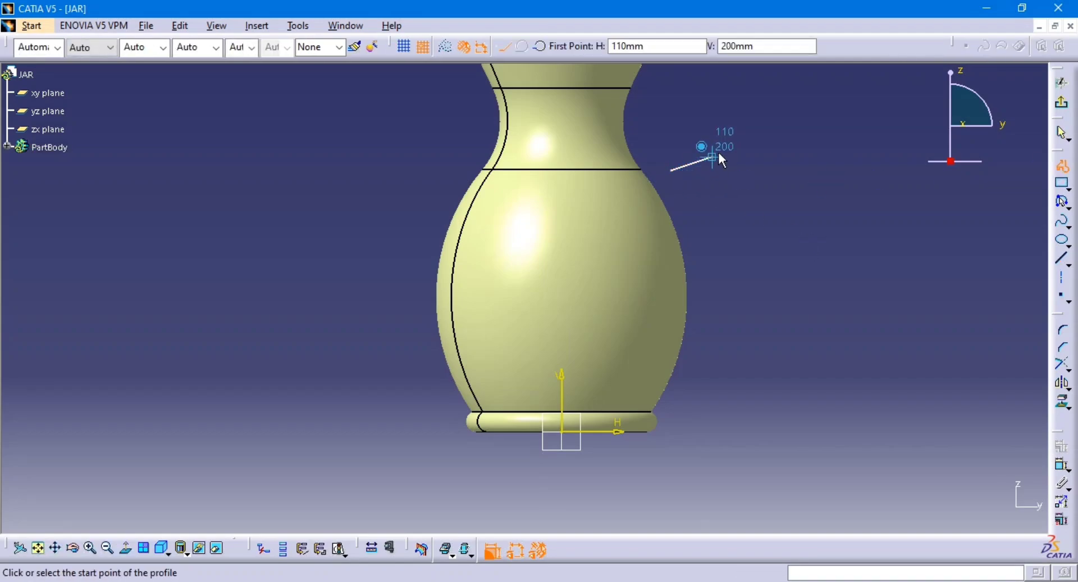
left_click(719, 153)
left_click(743, 253)
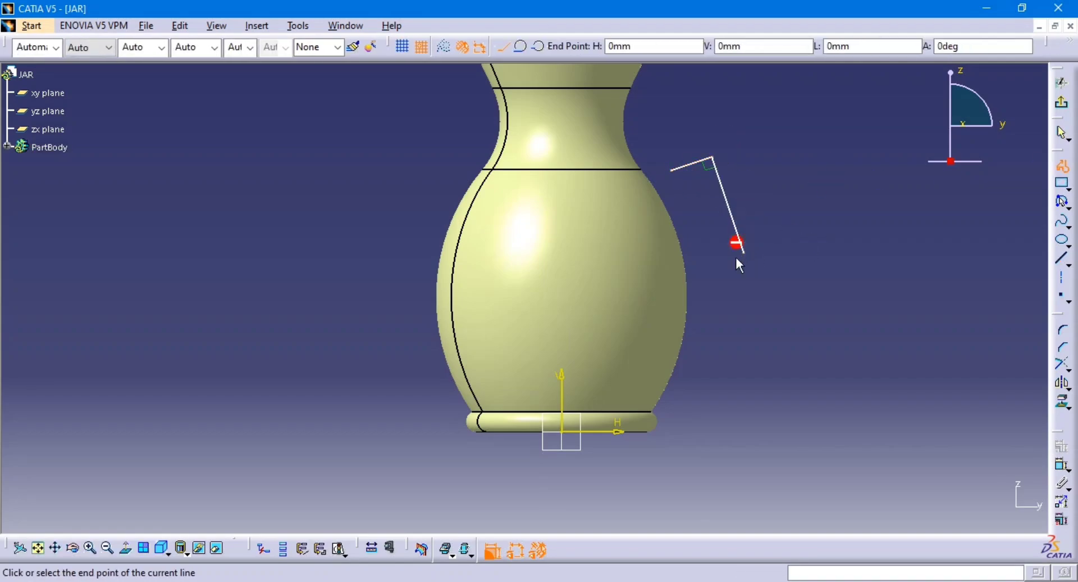
left_click(704, 267)
key("Escape")
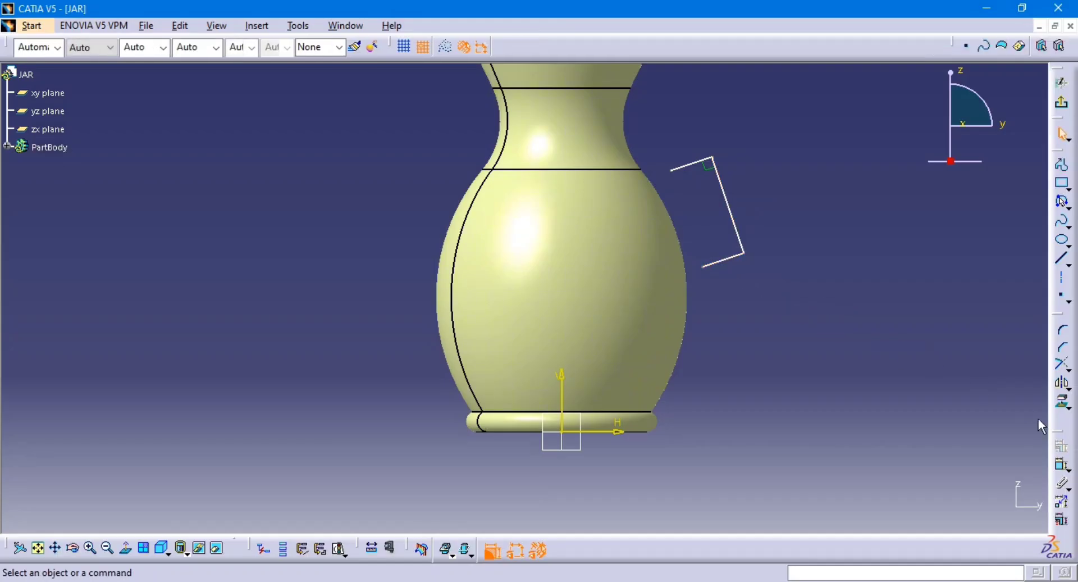
Try to project the silhouette edges of the revolved jug body onto the handle sketch plane.
left_click(1061, 469)
left_click(1070, 408)
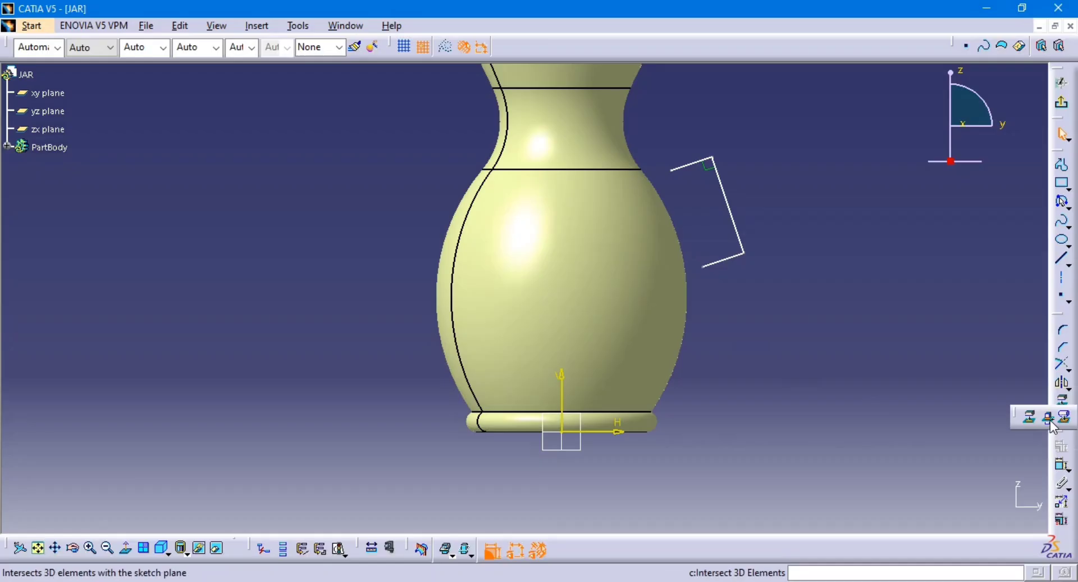
left_click(1046, 415)
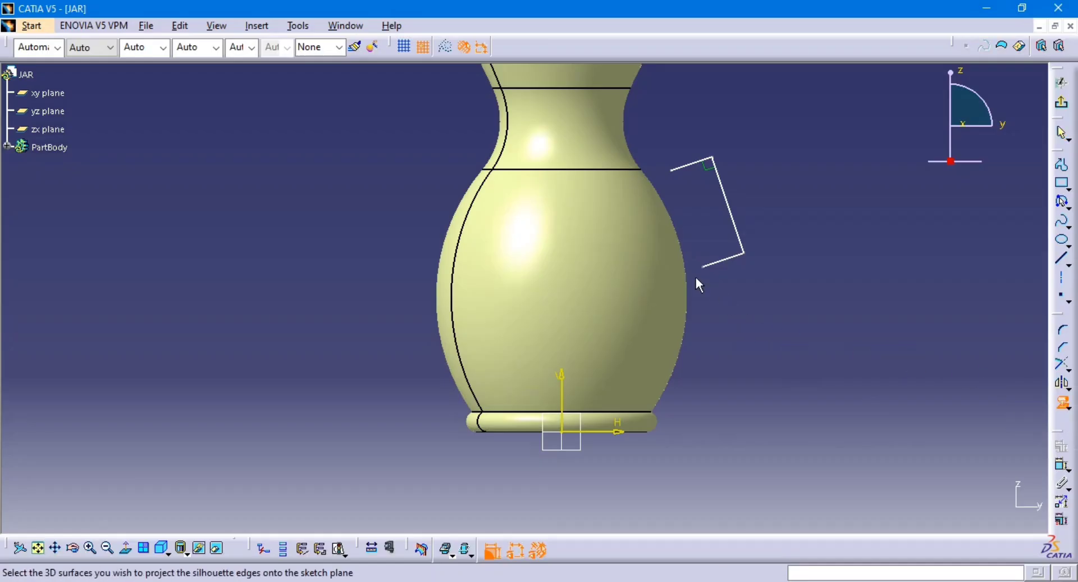
left_click(679, 271)
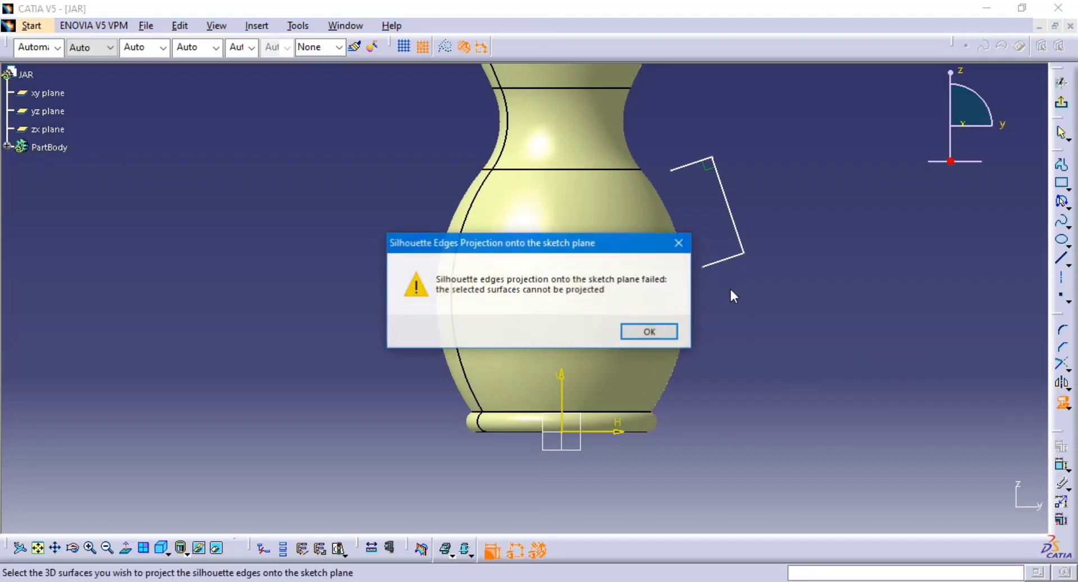
left_click(672, 334)
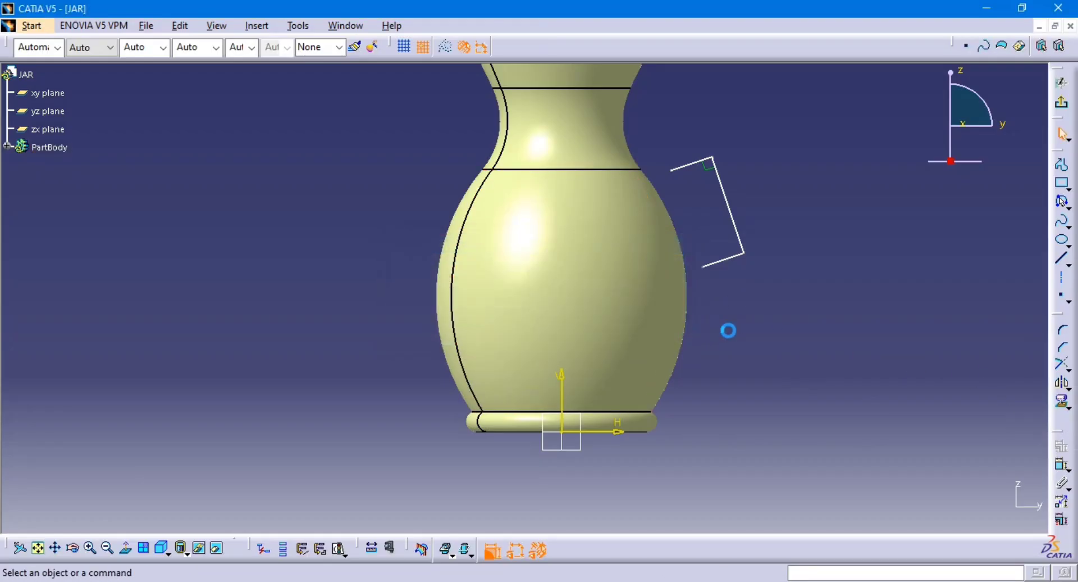
Try to intersect the revolved jug body with the handle sketch plane and delete the resulting vertical intersection mark.
left_click(1068, 413)
left_click(1051, 413)
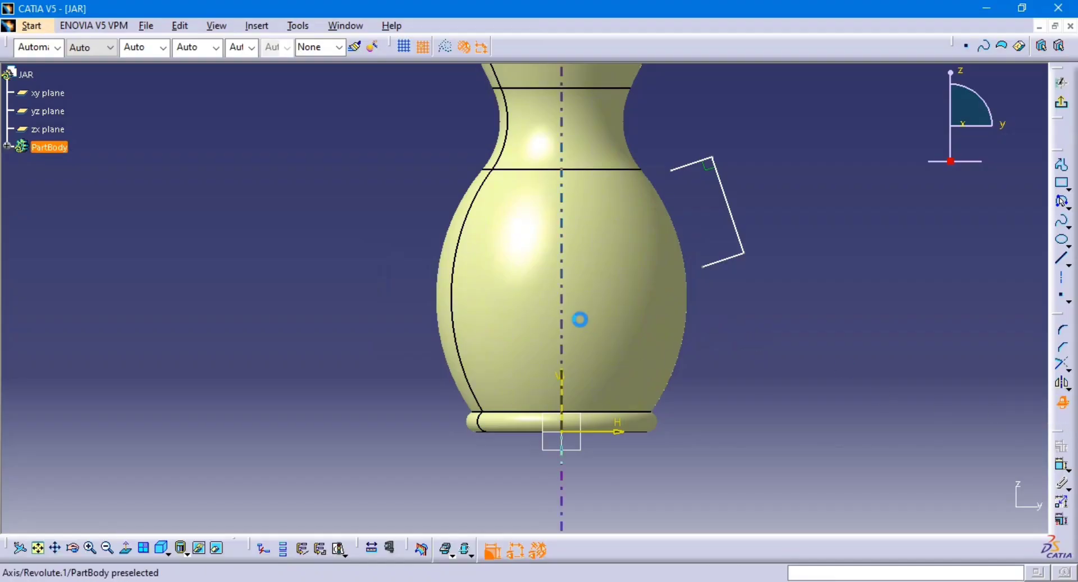
left_click(692, 309)
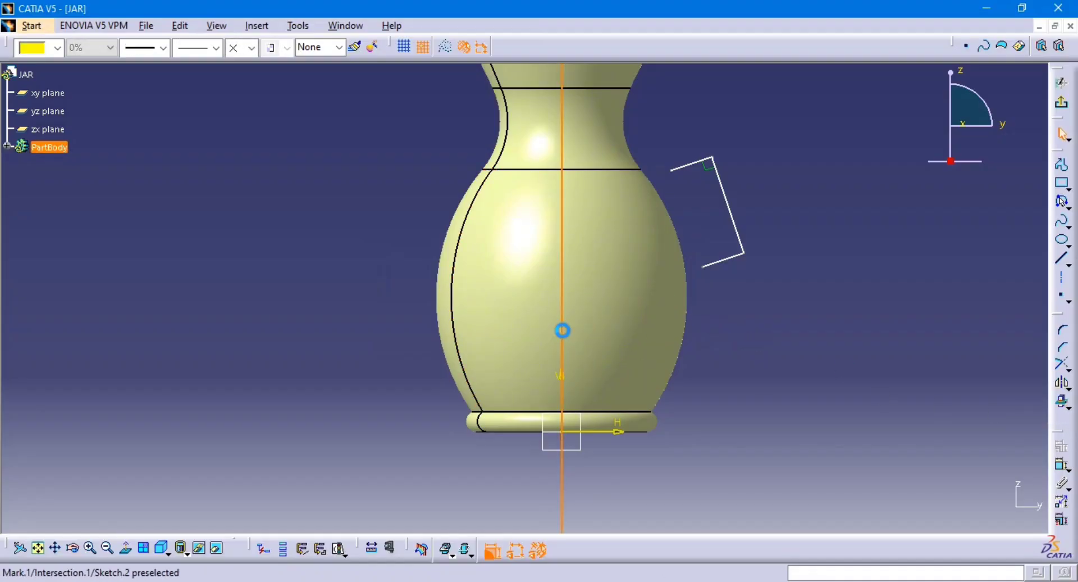
left_click(563, 330)
key("Delete")
Exit the handle path sketch and delete it from PartBody.
mouse_move(786, 289)
middle_mouse_down()
mouse_move(764, 360)
mouse_move(726, 352)
mouse_move(733, 305)
mouse_move(688, 329)
middle_mouse_up()
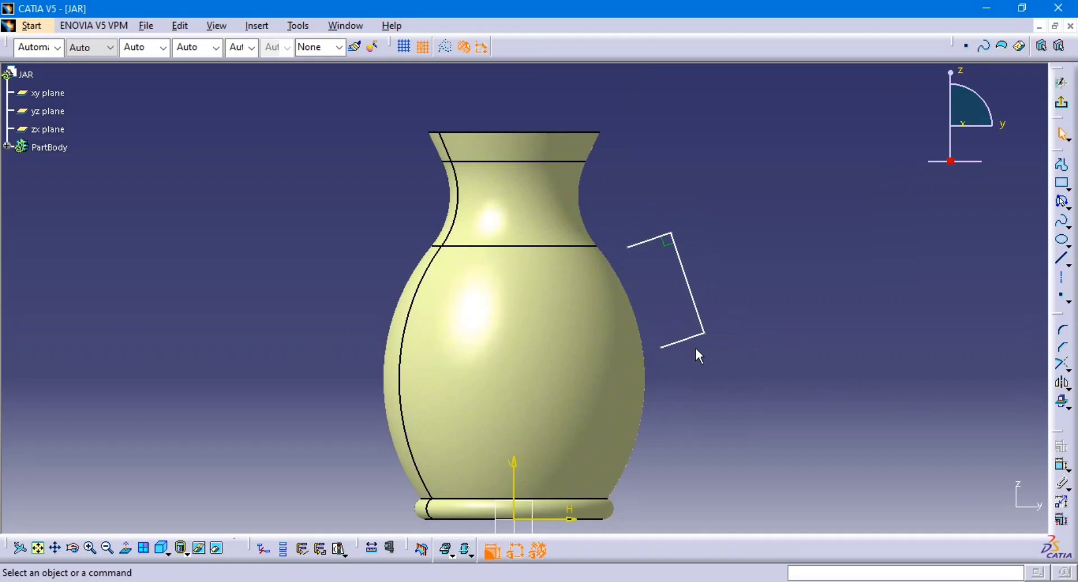
middle_click_drag(634, 267, 618, 315)
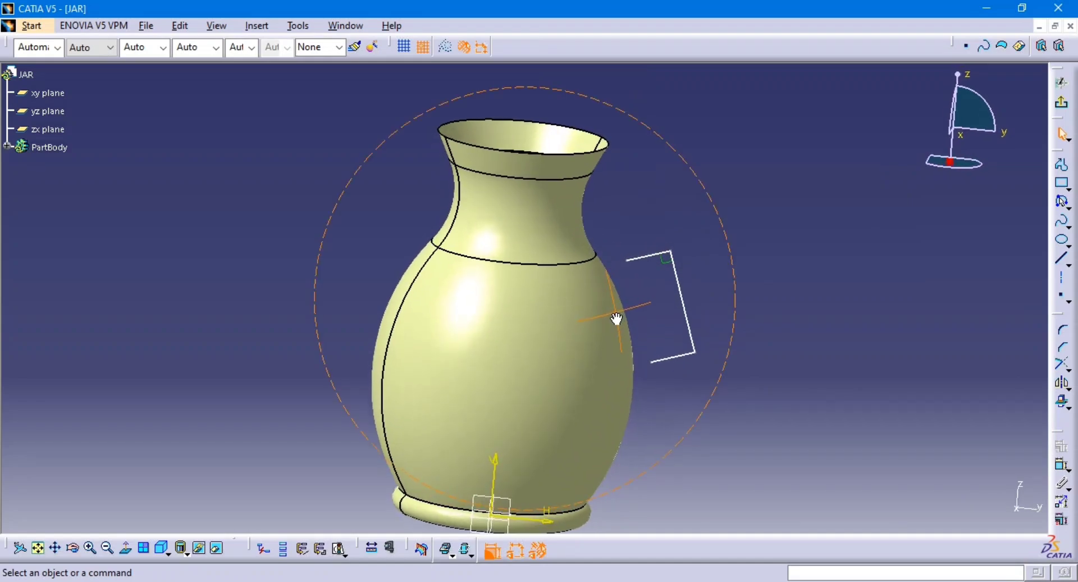
right_click(573, 255)
left_click(868, 220)
middle_click_drag(649, 200, 636, 226)
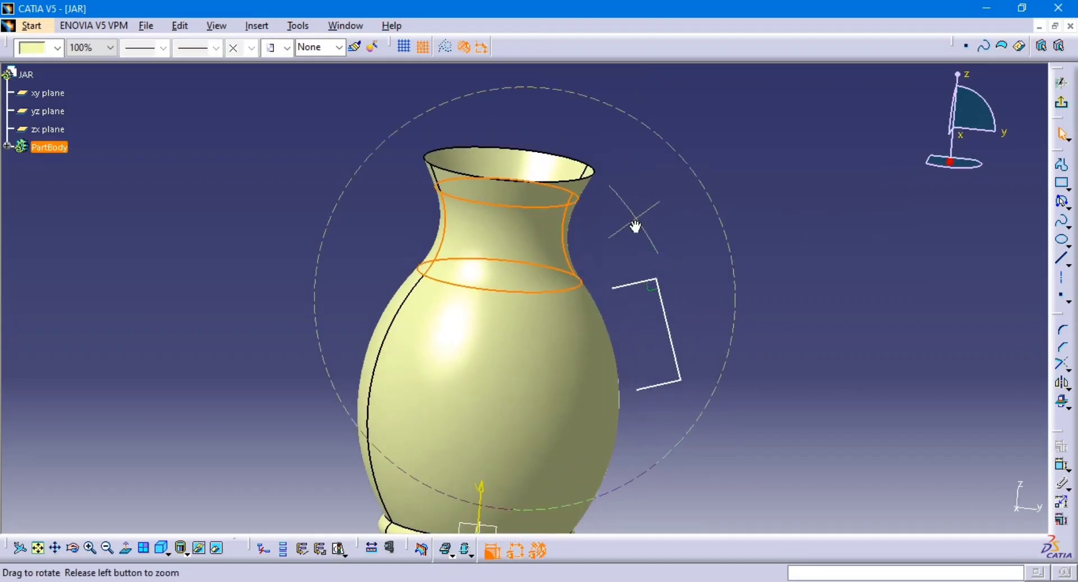
left_click(919, 207)
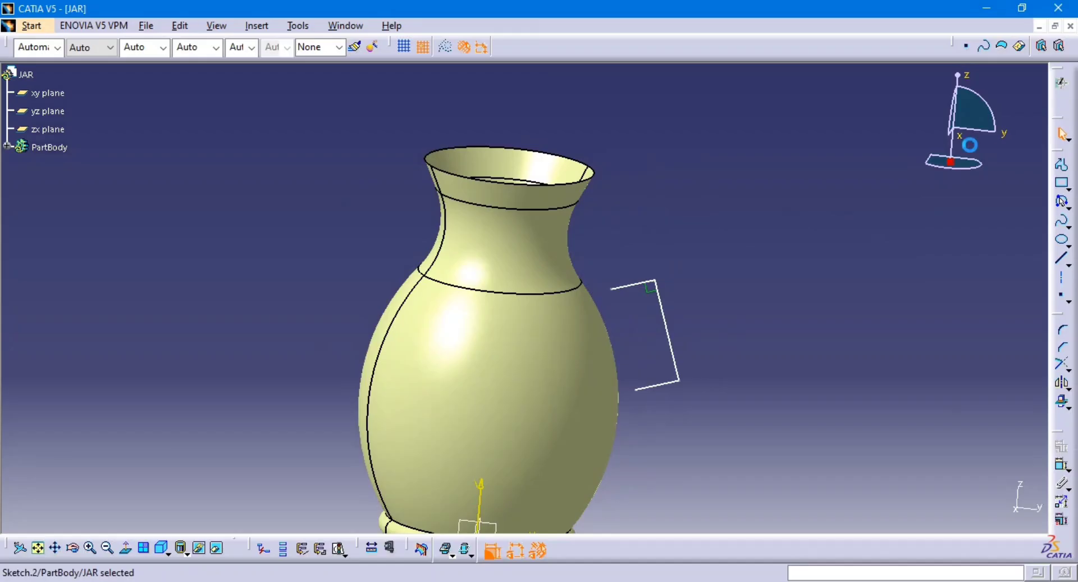
middle_click_drag(558, 260, 580, 196)
left_click(707, 348)
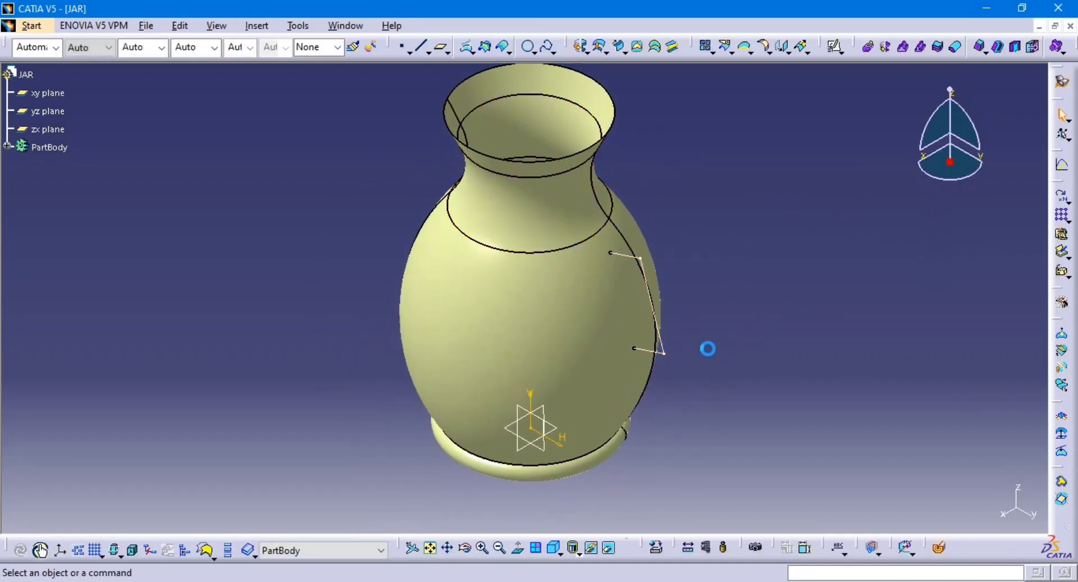
left_click(666, 353)
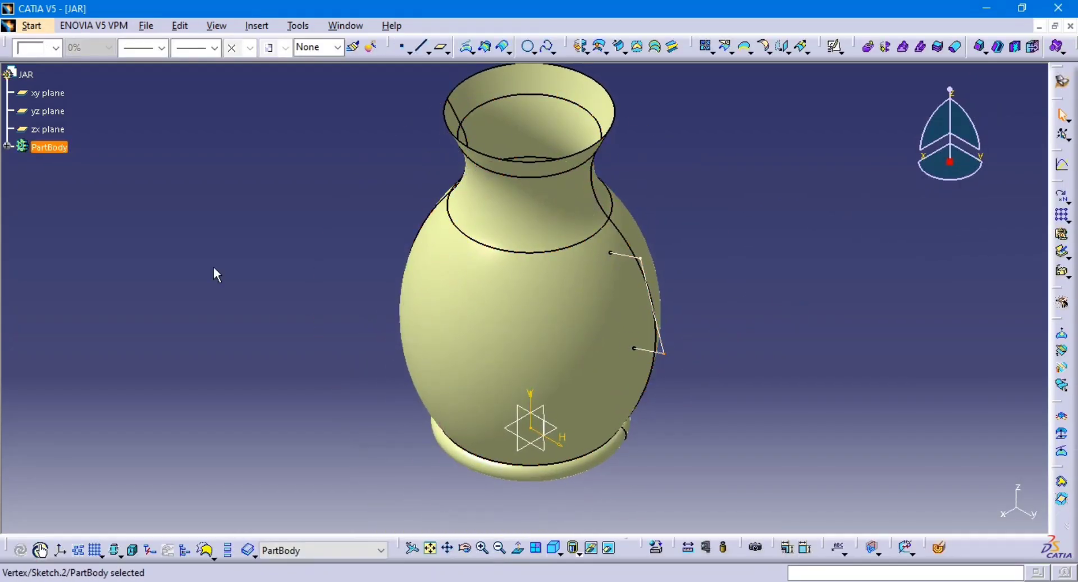
left_click(7, 148)
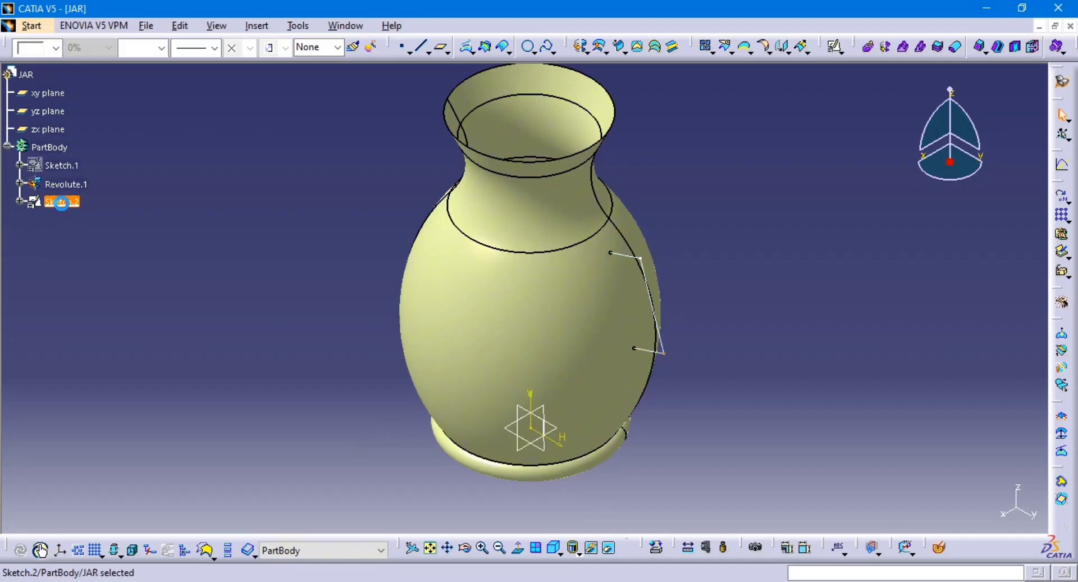
key("Delete")
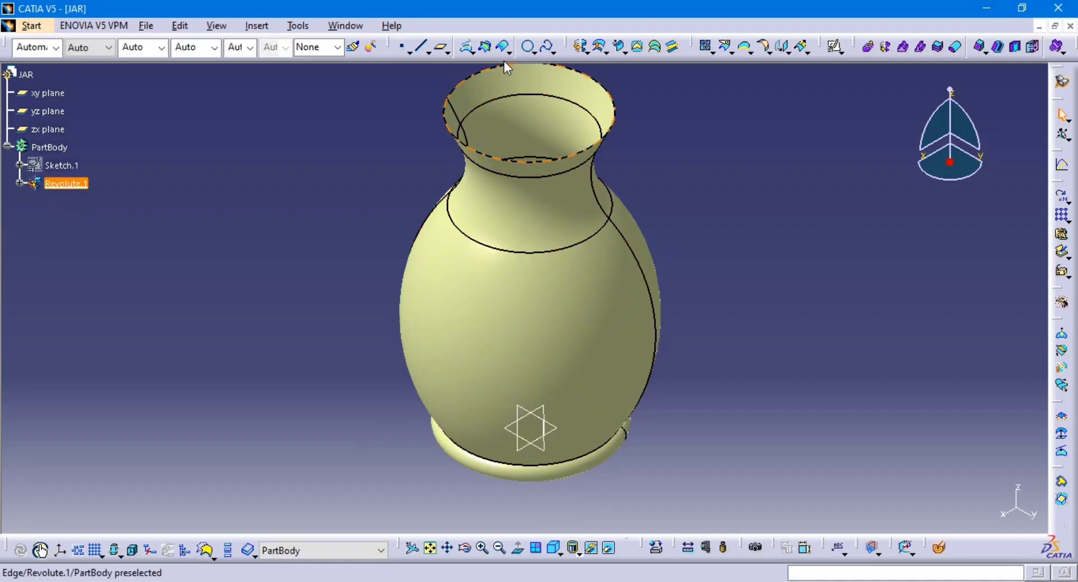
Create an intersection curve between the revolved jug surface Revolute.1 and the yz plane.
left_click(489, 50)
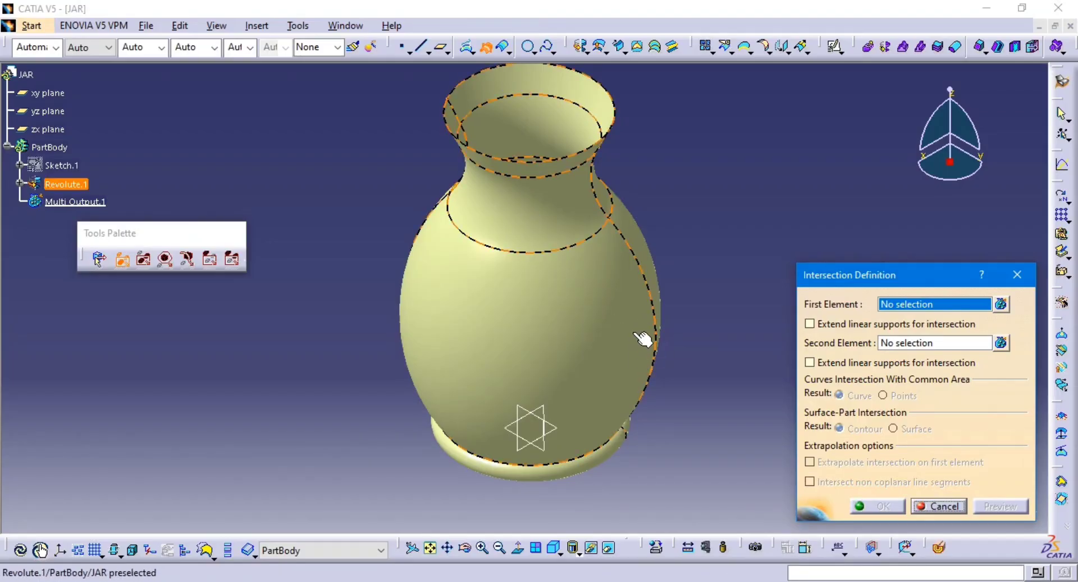
left_click(643, 339)
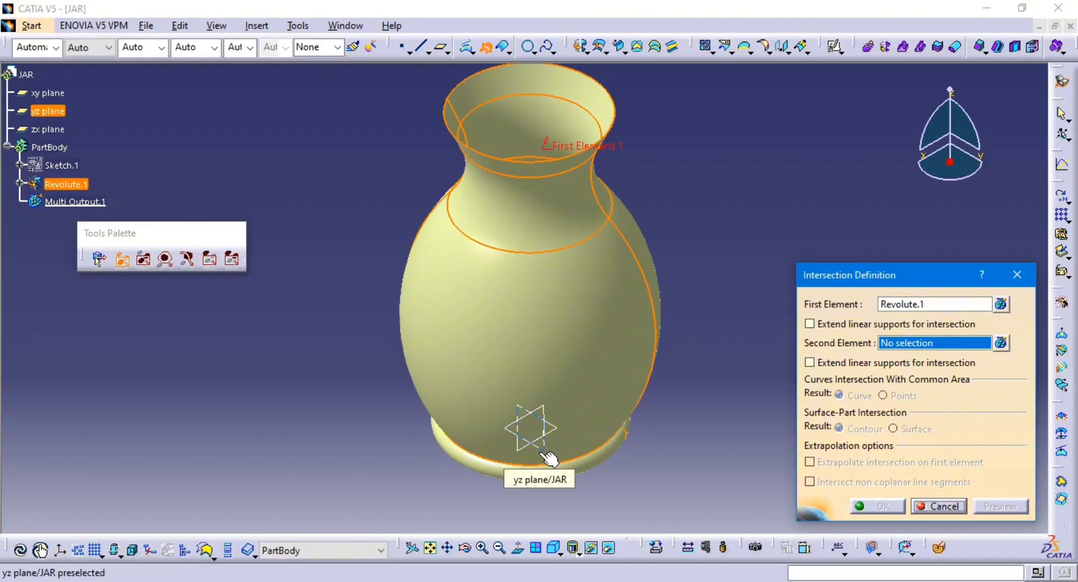
left_click(528, 435)
left_click(1012, 508)
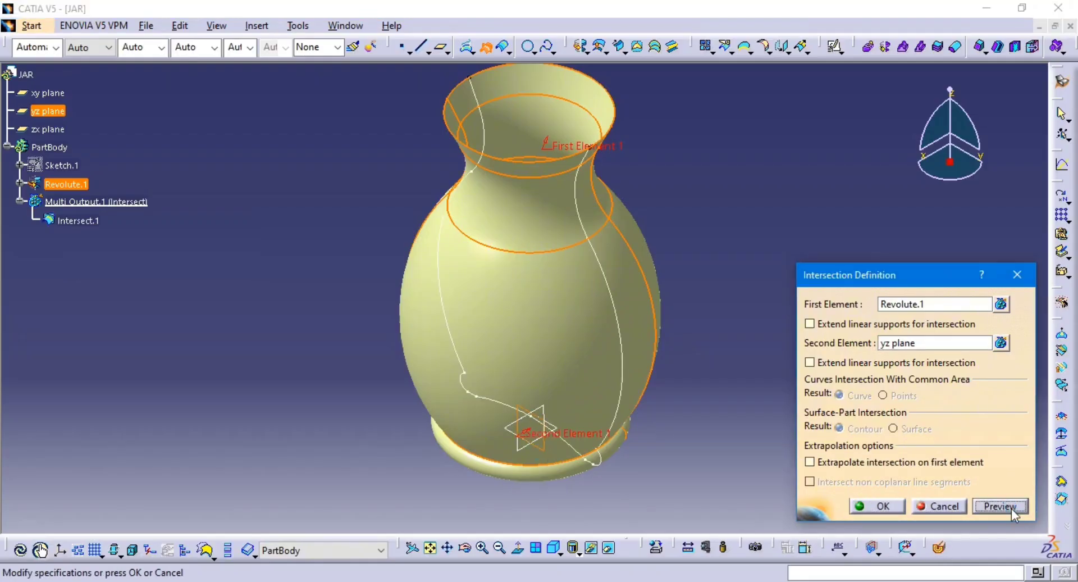
middle_click_drag(546, 363, 587, 315)
left_click(886, 507)
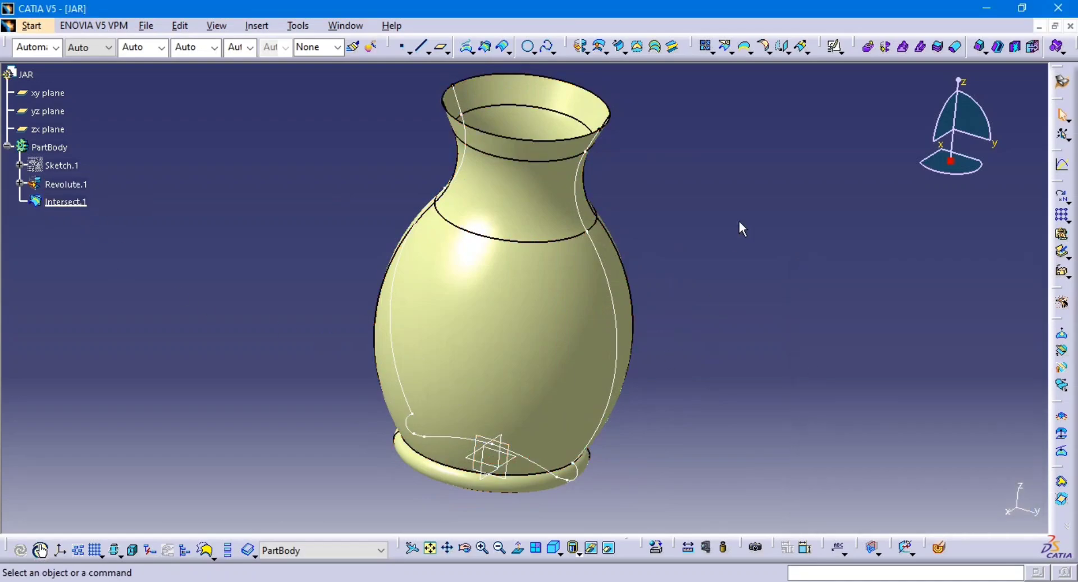
Start a new positioned sketch on the yz plane for the jug's handle path.
left_click(835, 46)
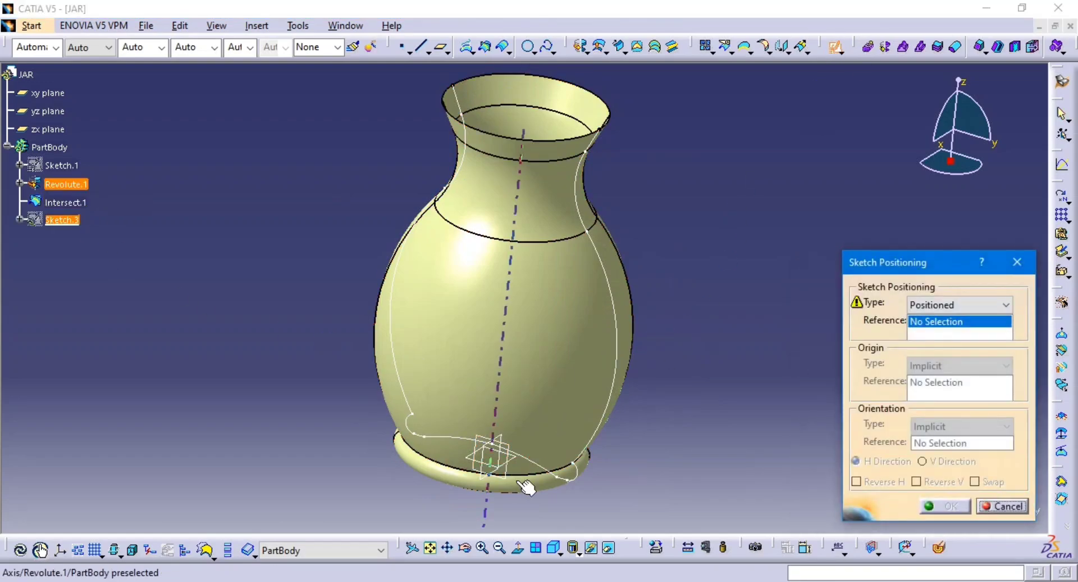
left_click(514, 477)
left_click(928, 501)
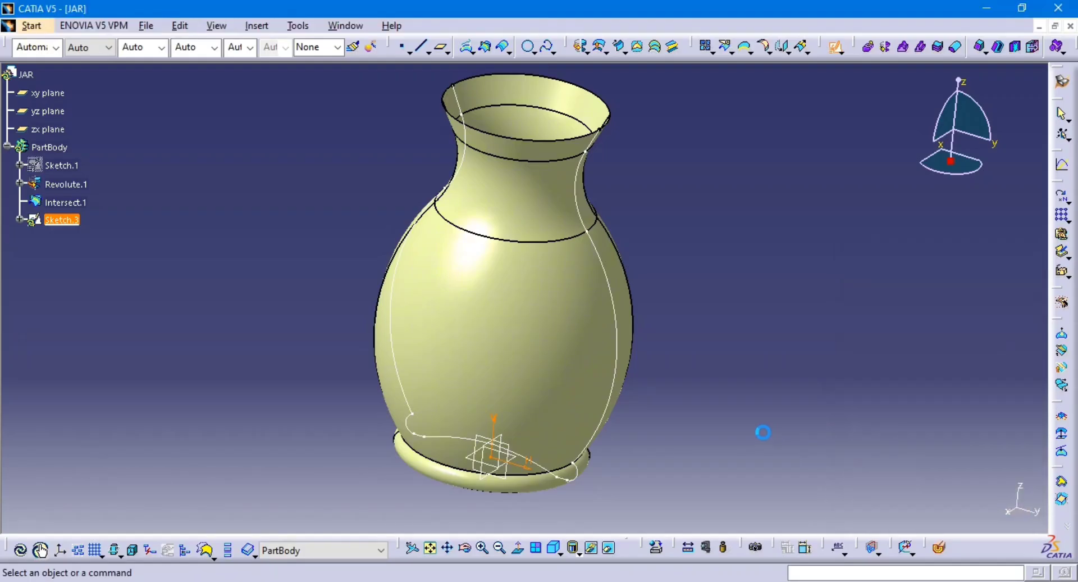
middle_click_drag(722, 322, 655, 217)
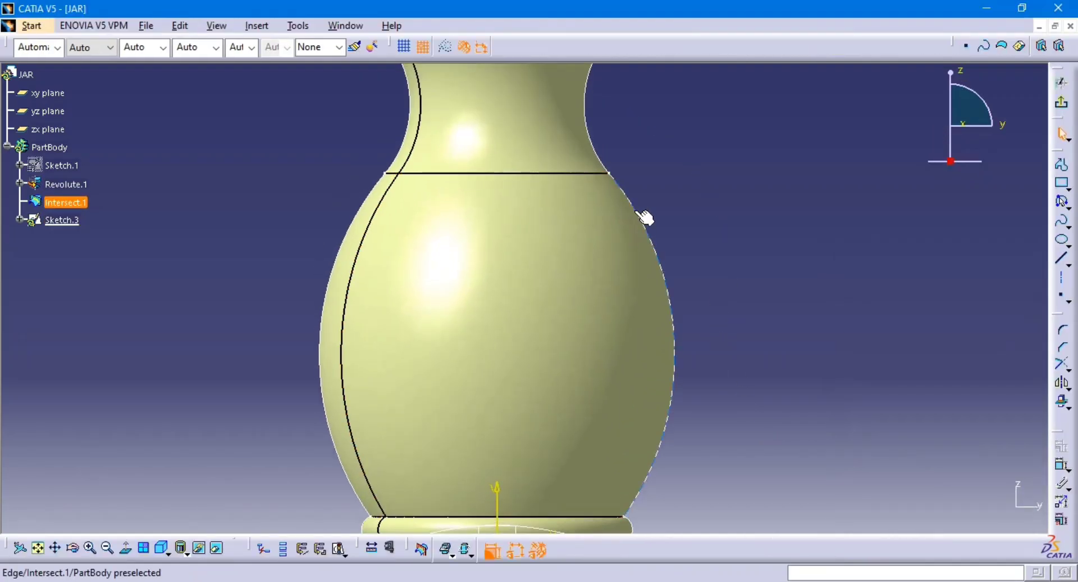
Sketch a three-line handle path beside the body's contour, with outer corners at about H 100, V 190 mm and H 120, V 130 mm.
left_click(1063, 258)
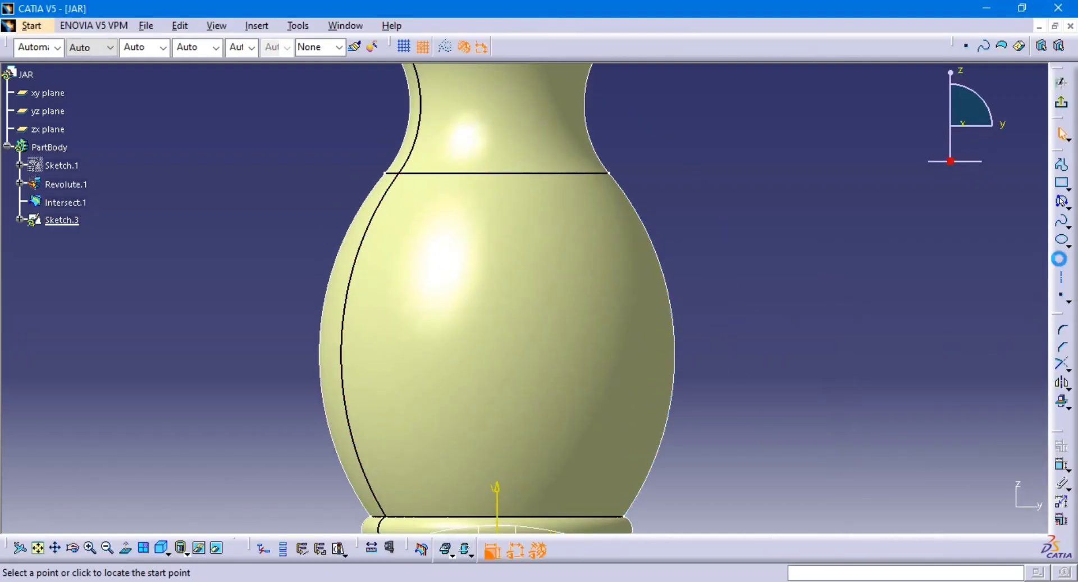
left_click(633, 193)
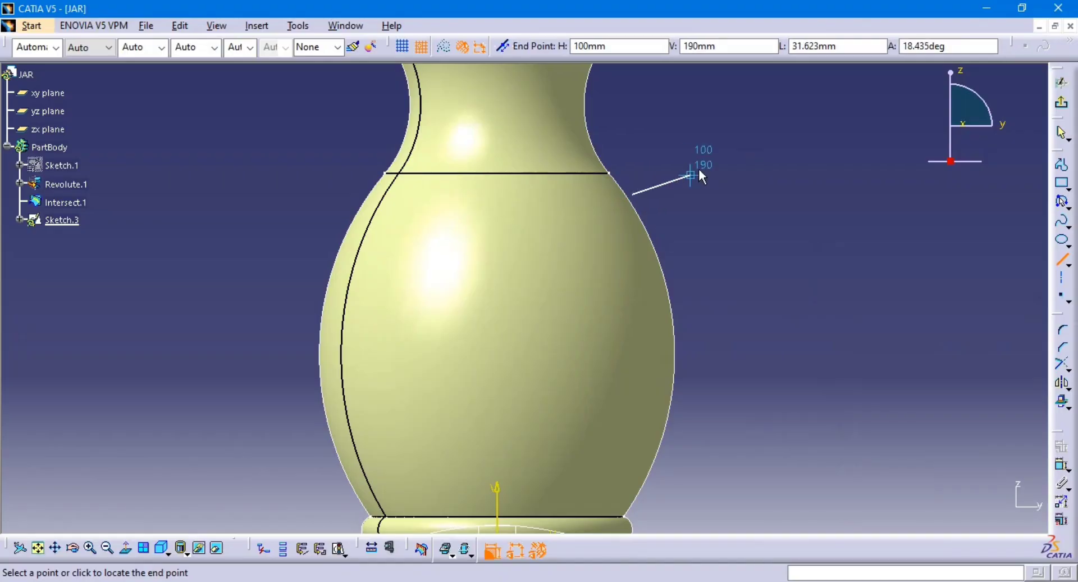
left_click(691, 175)
left_click(691, 175)
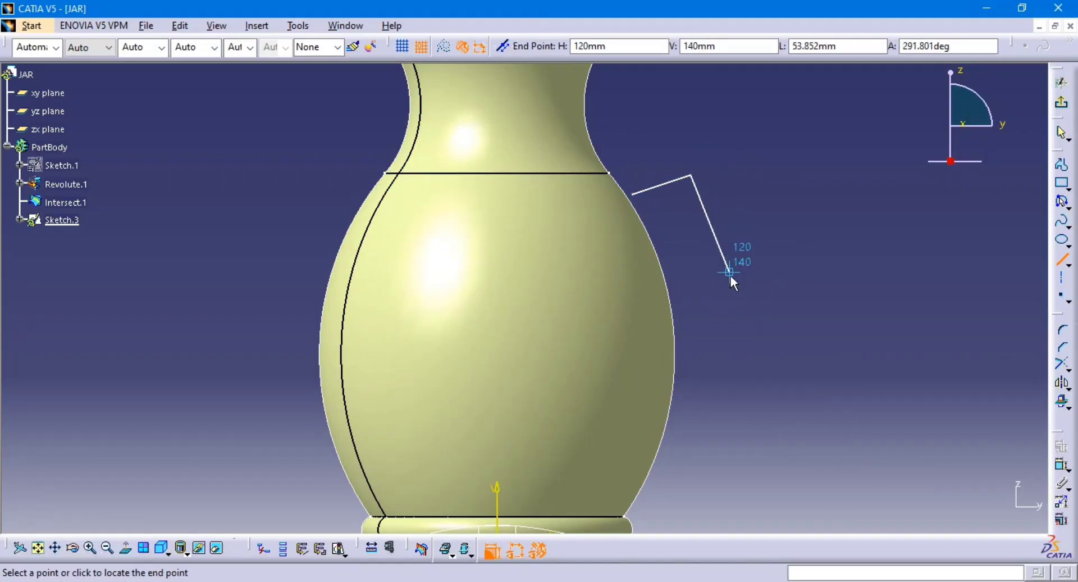
left_click(730, 290)
left_click(730, 290)
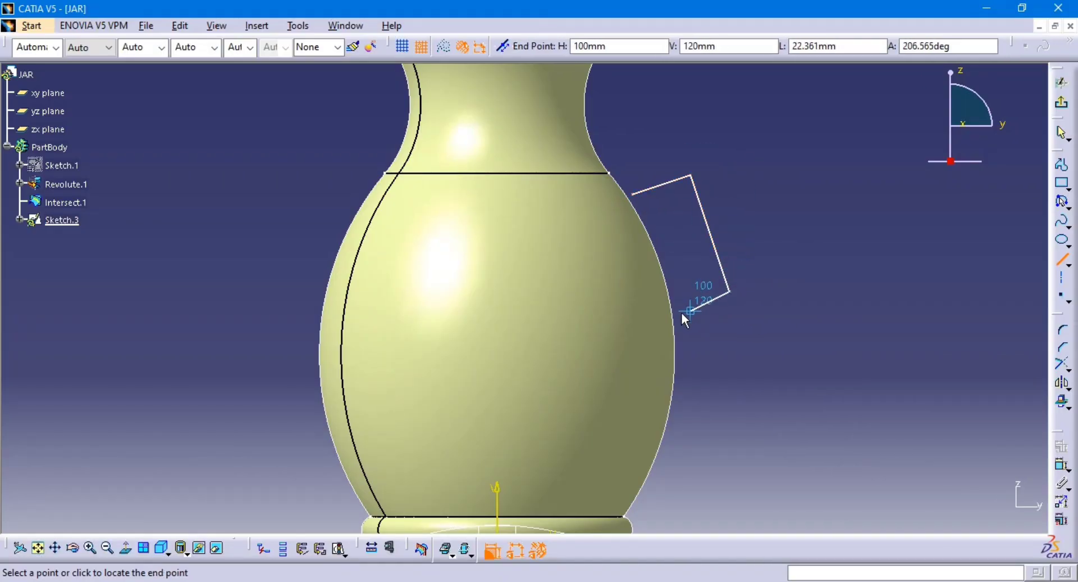
left_click(671, 310)
key("Escape")
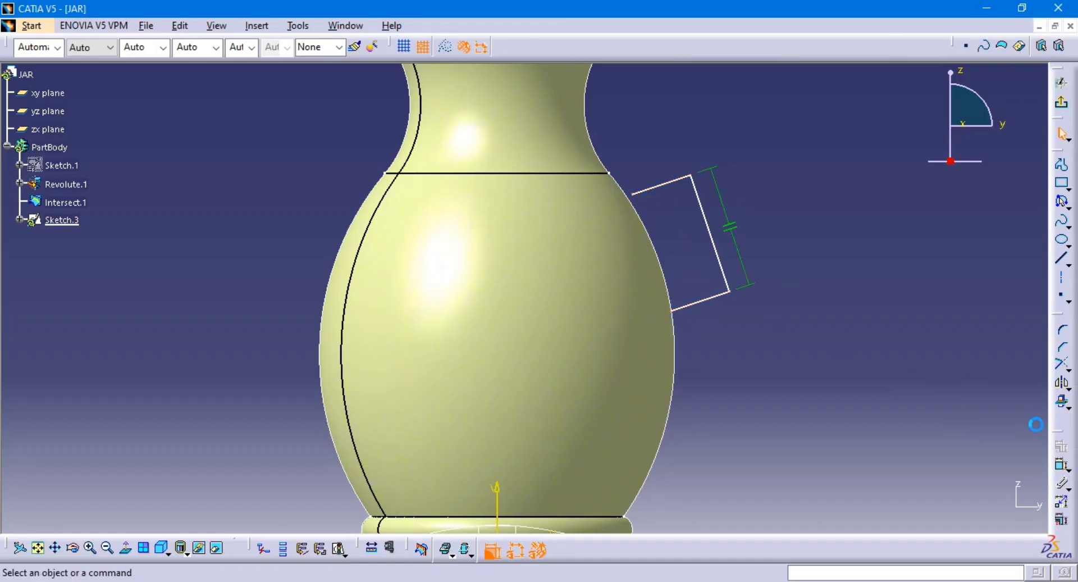
Constrain both open ends of the handle path to be coincident with the body's intersection curve.
left_click(1062, 465)
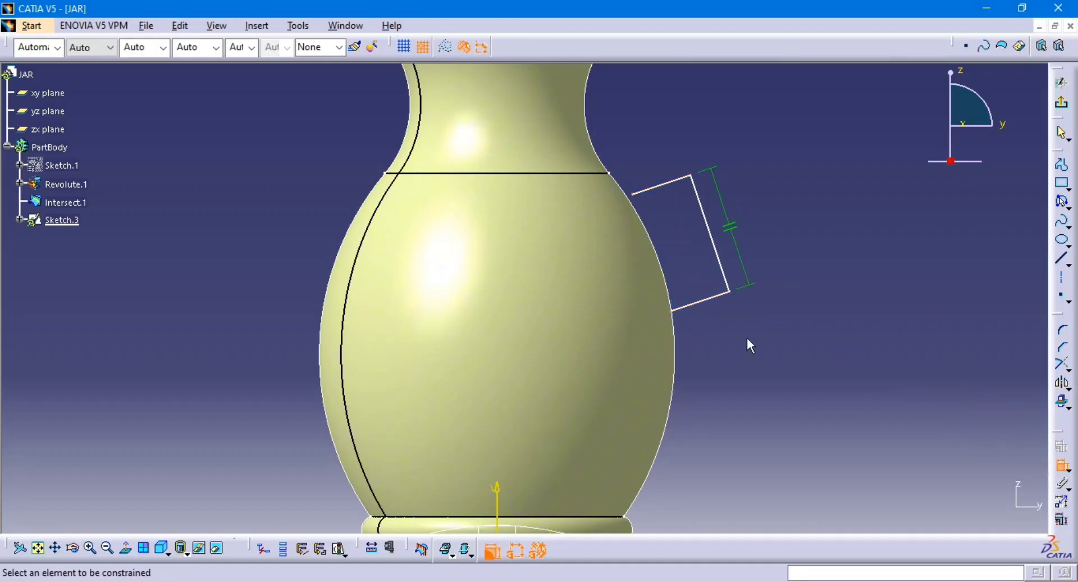
left_click(671, 311)
left_click(668, 283)
right_click(676, 267)
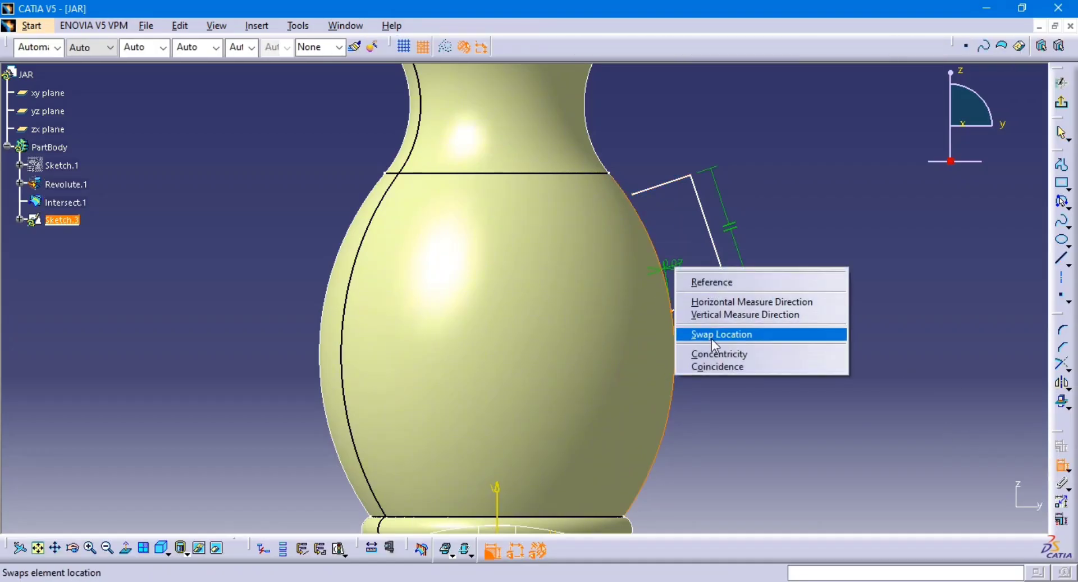
left_click(717, 366)
left_click(633, 192)
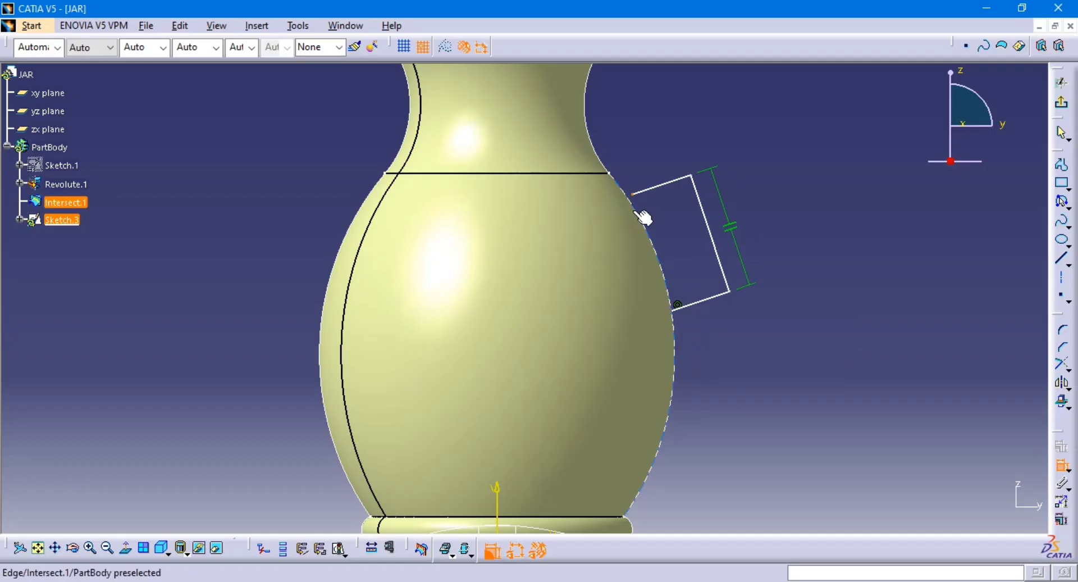
left_click(642, 213)
right_click(666, 146)
left_click(707, 245)
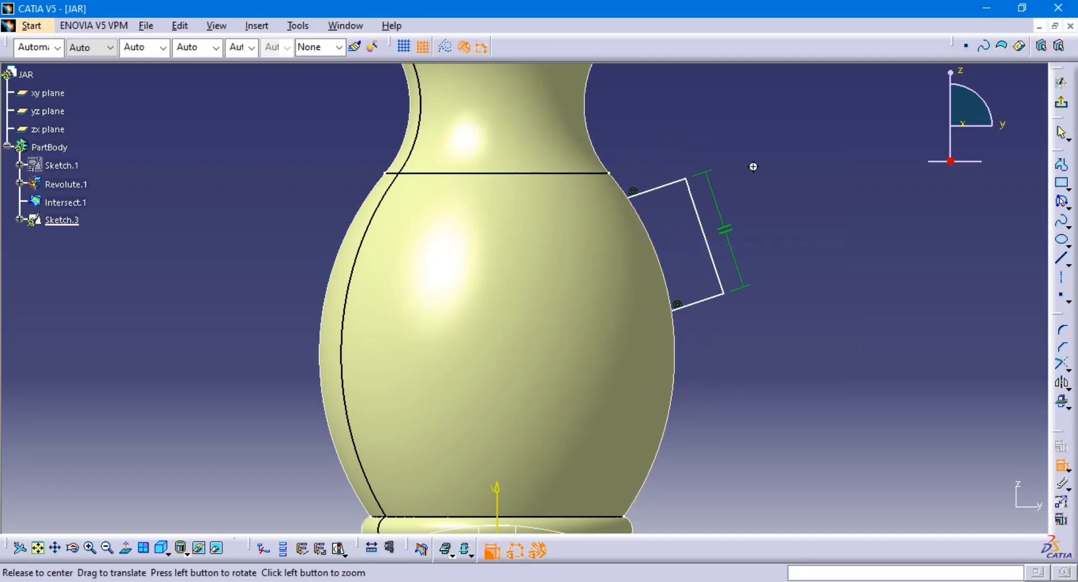
Round both outer corners of the handle path with a 25 mm radius, as given in the reference drawing.
mouse_move(753, 166)
middle_mouse_down()
mouse_move(749, 197)
mouse_move(803, 228)
middle_mouse_up()
key("alt+Tab")
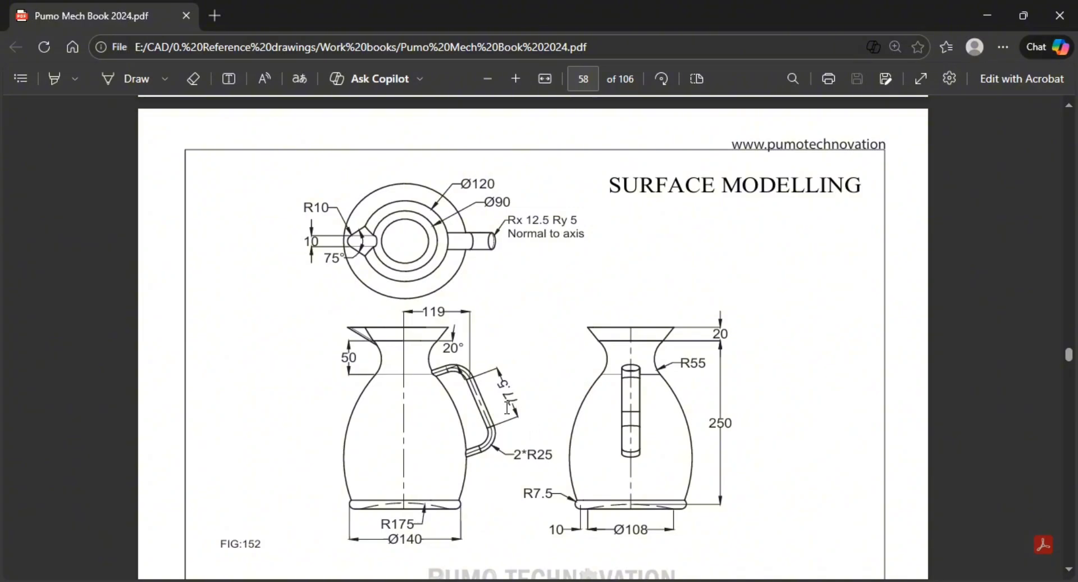
key("alt+Tab")
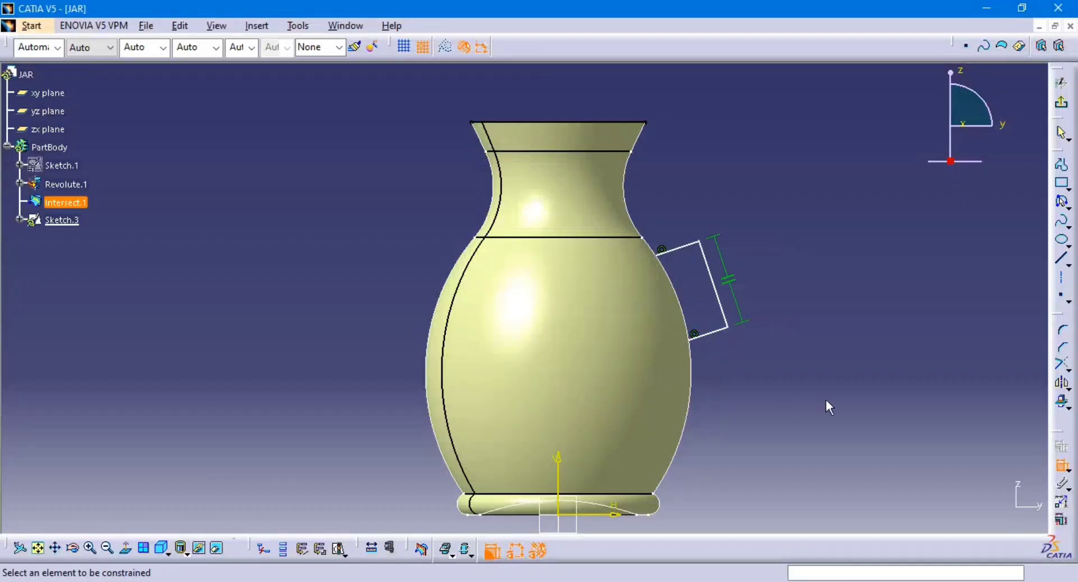
left_click(1065, 336)
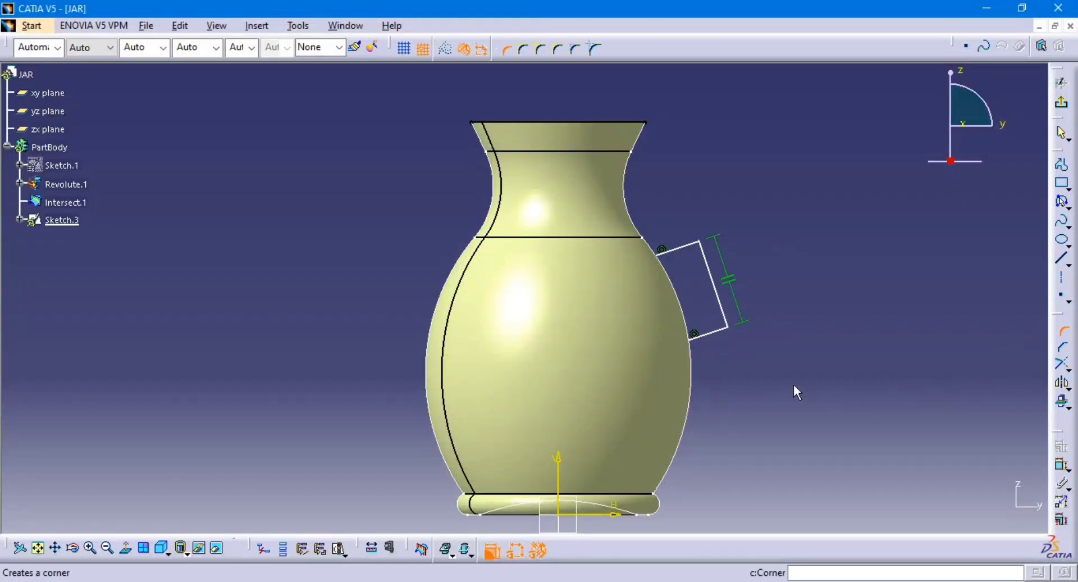
left_click_drag(794, 384, 689, 192)
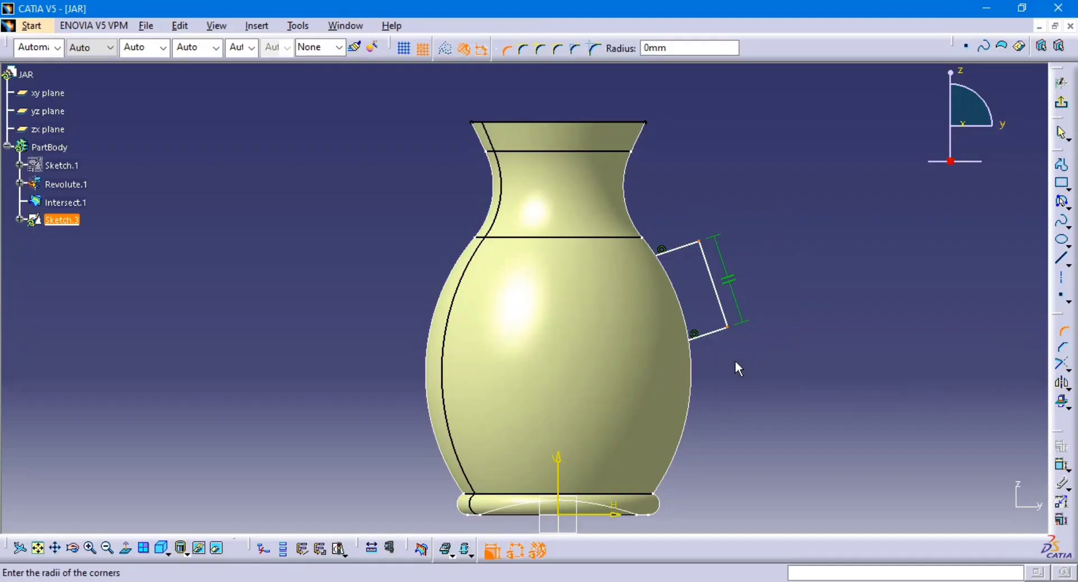
key("alt+Tab")
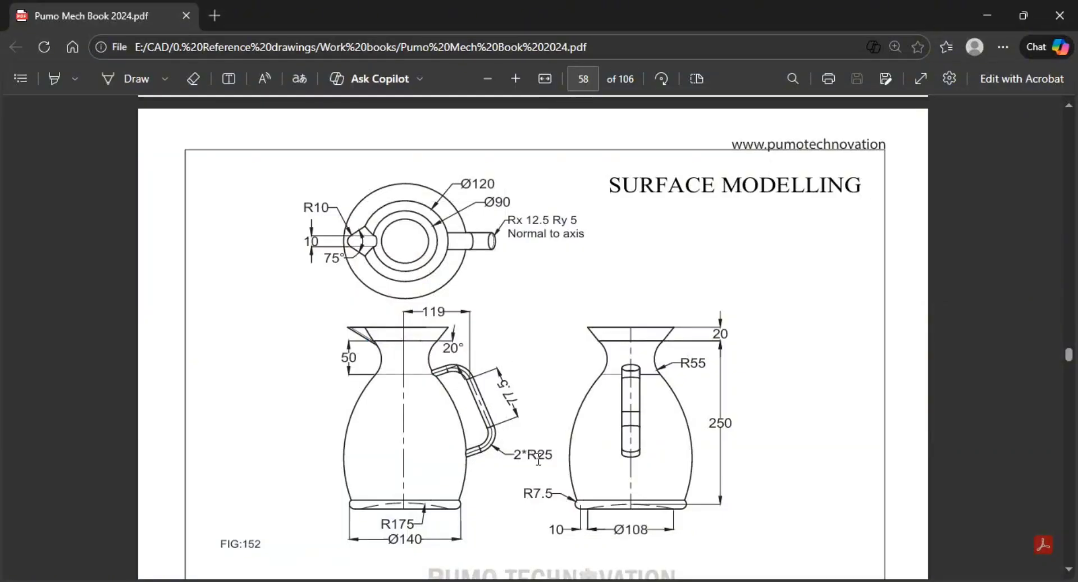
key("alt+Tab")
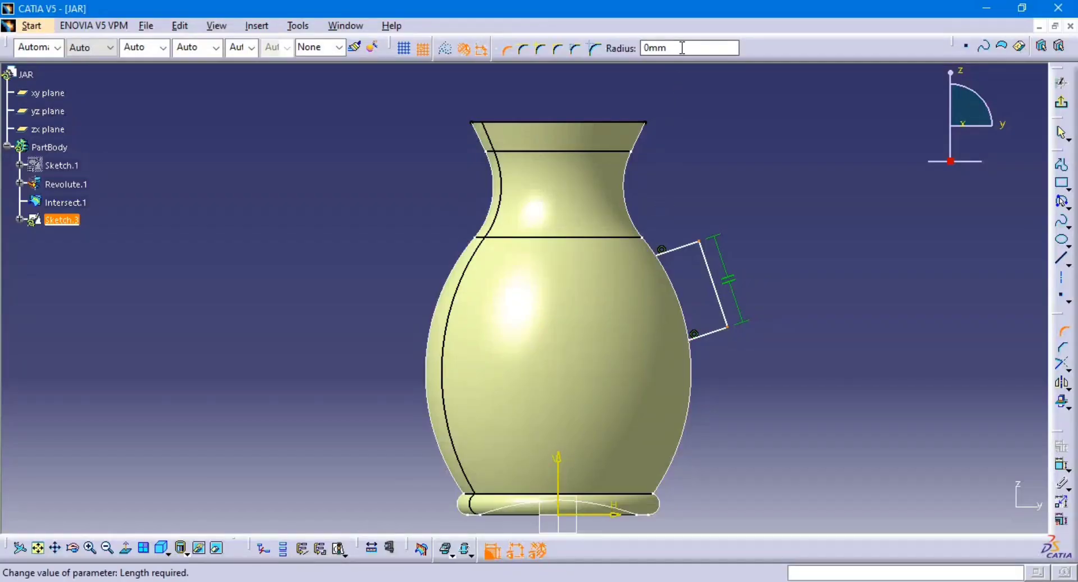
left_click_drag(682, 49, 431, 49)
type("25")
key("Return")
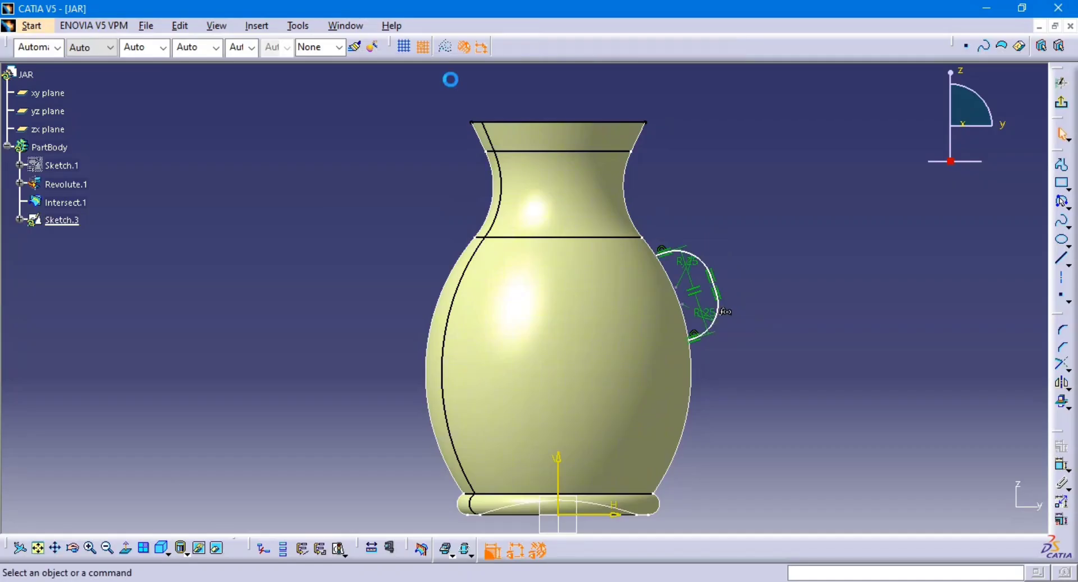
Dimension the handle path's straight middle segment between the two corner arcs and set its length to 77.5 mm.
mouse_move(702, 343)
middle_mouse_down()
mouse_move(749, 312)
mouse_move(692, 298)
mouse_move(793, 321)
middle_mouse_up()
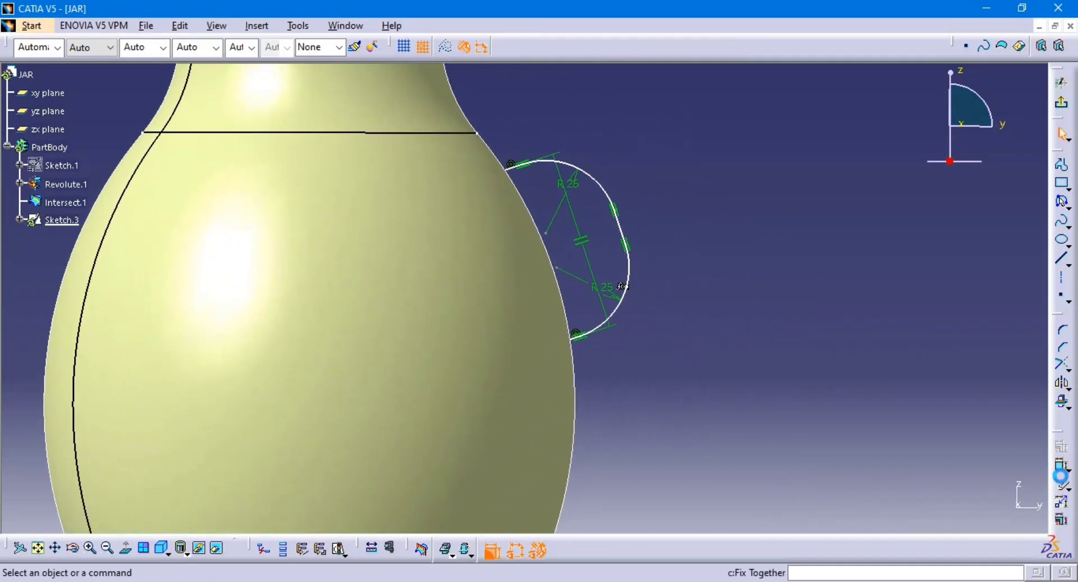
left_click(1062, 467)
left_click(622, 229)
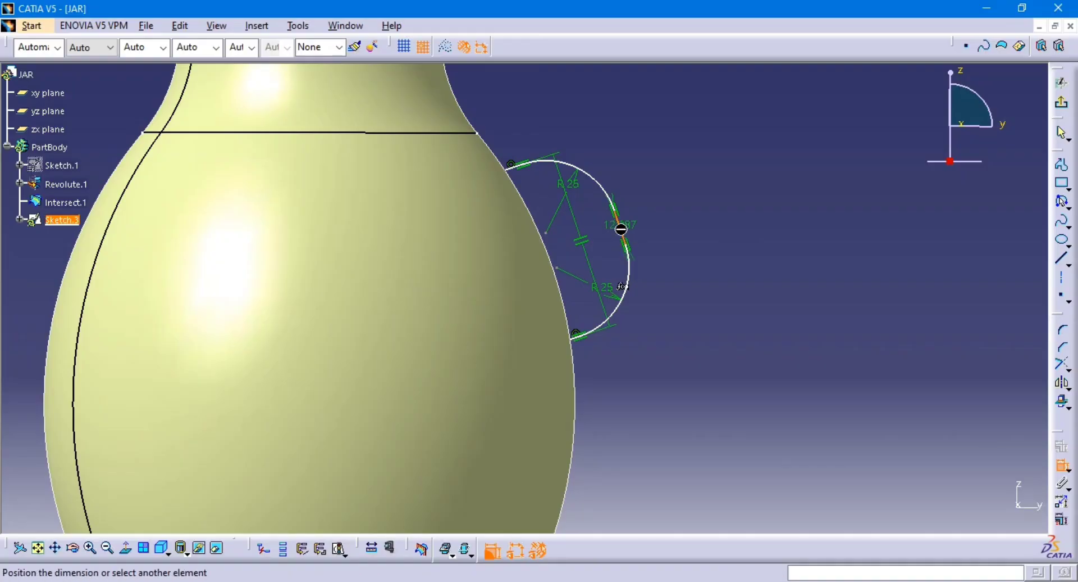
left_click(708, 208)
key("alt+Tab")
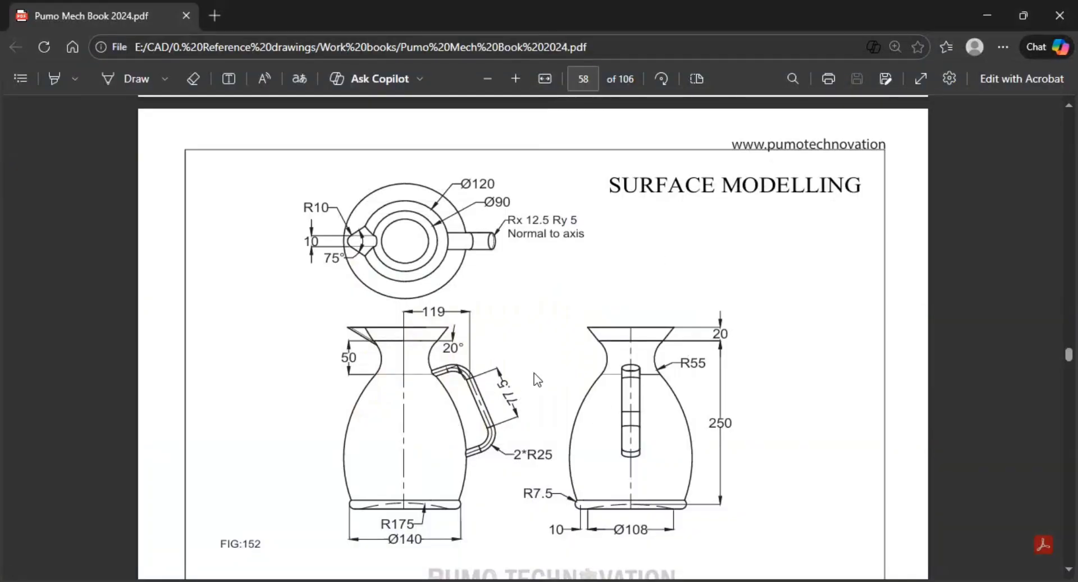
key("alt+Tab")
double_click(697, 215)
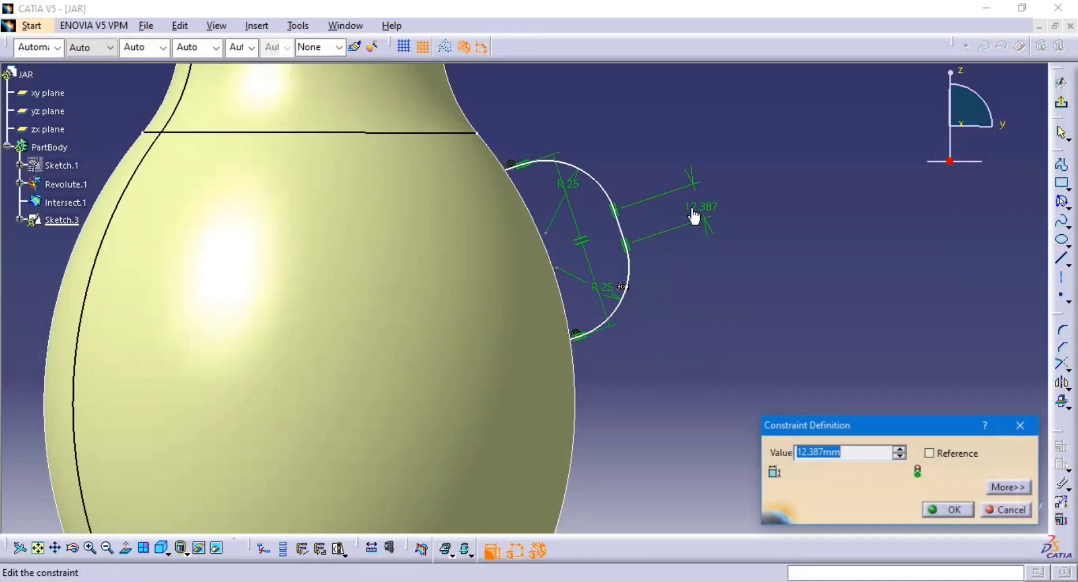
type("77.5")
key("Return")
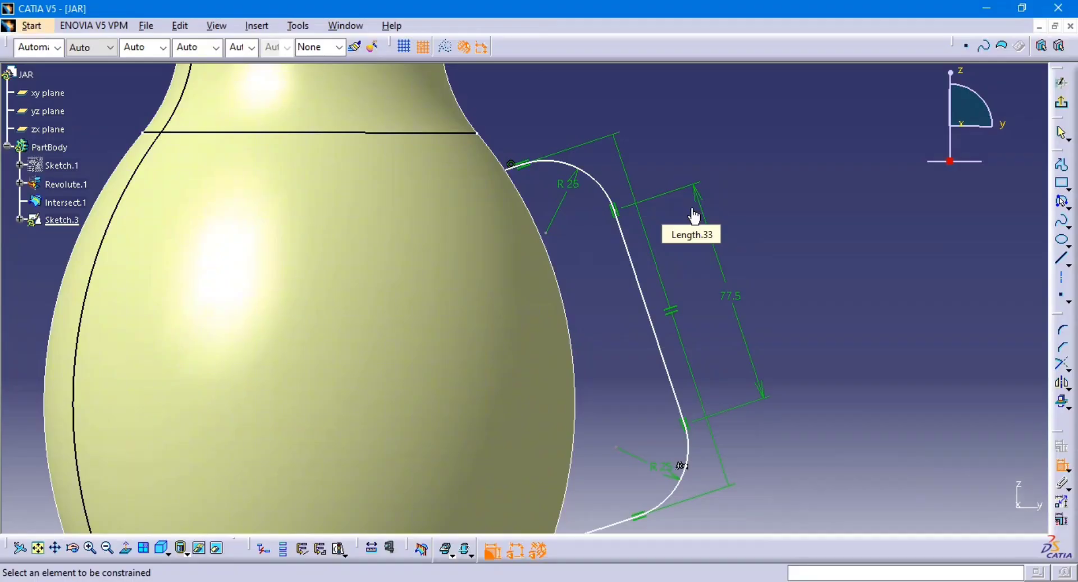
key("alt+Tab")
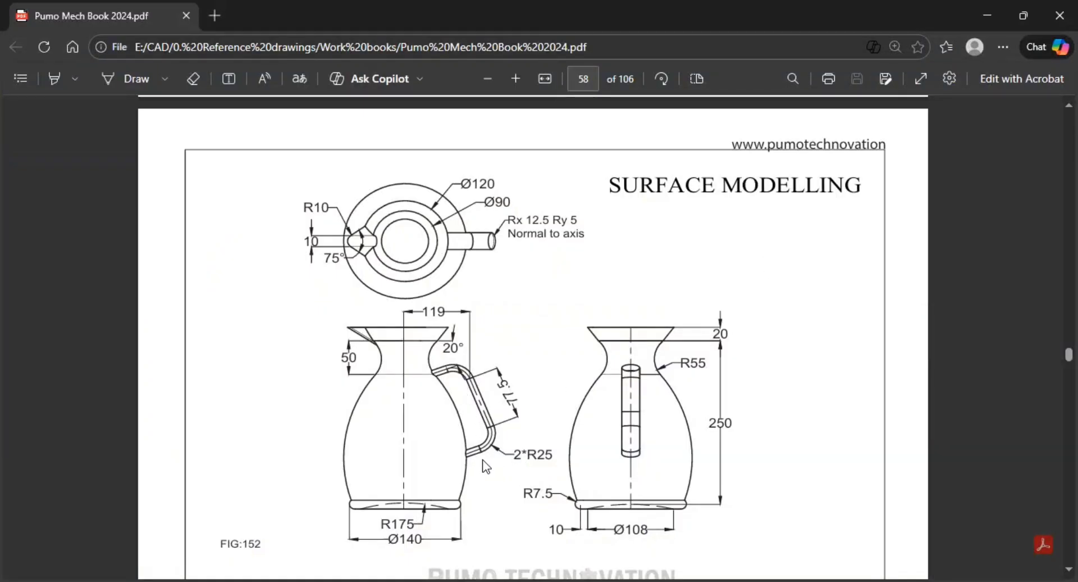
key("alt+Tab")
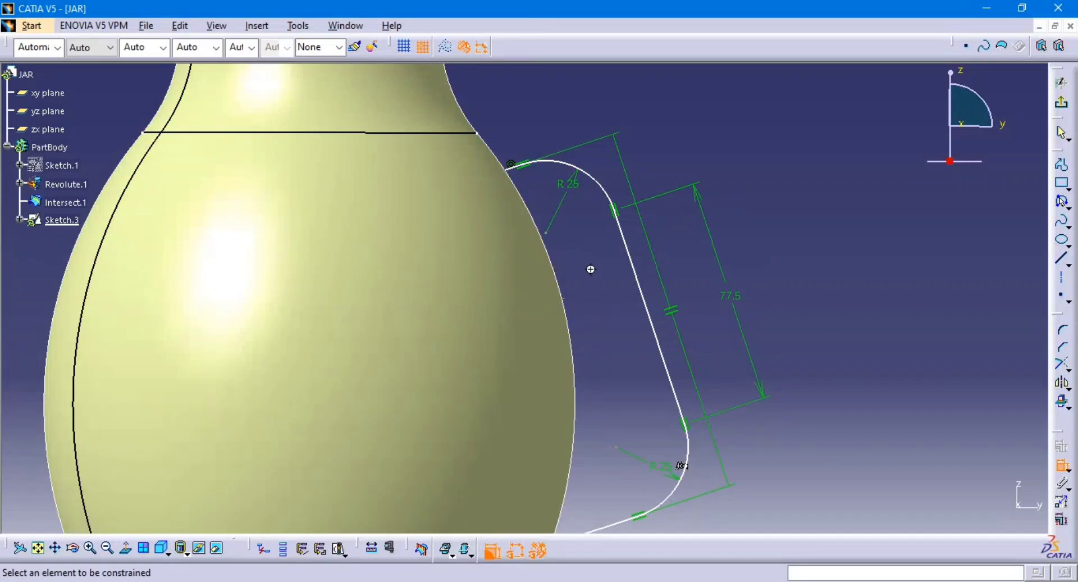
middle_click_drag(589, 270, 576, 421, "ctrl")
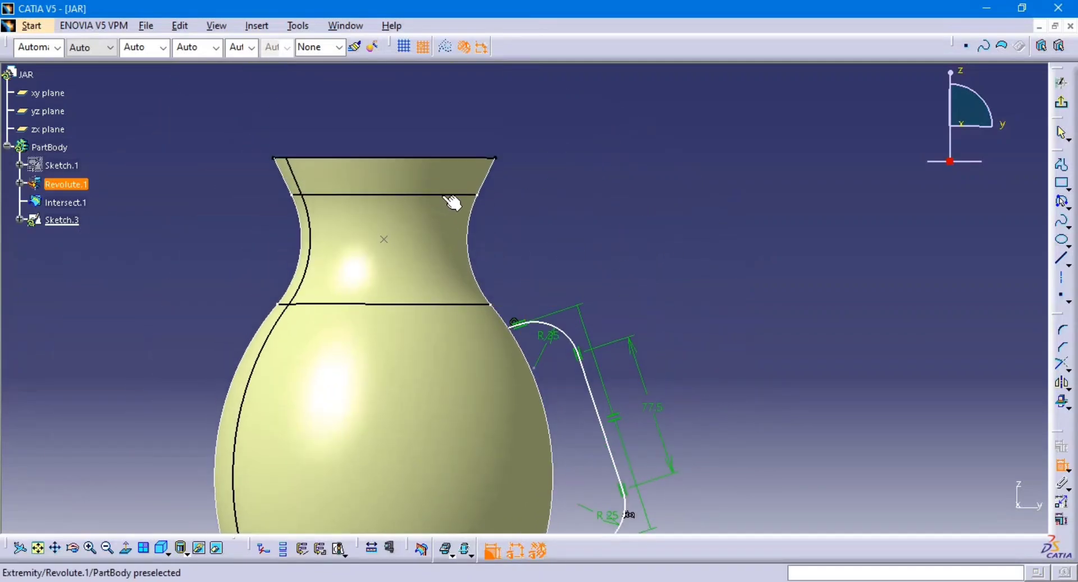
left_click(461, 196)
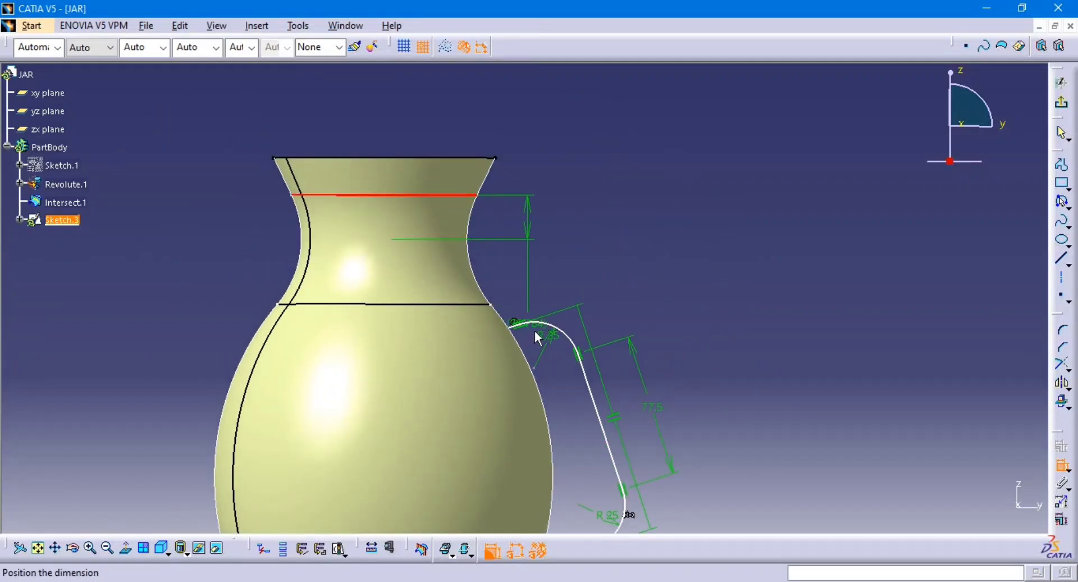
middle_click_drag(538, 337, 543, 254, "ctrl")
left_click(490, 387)
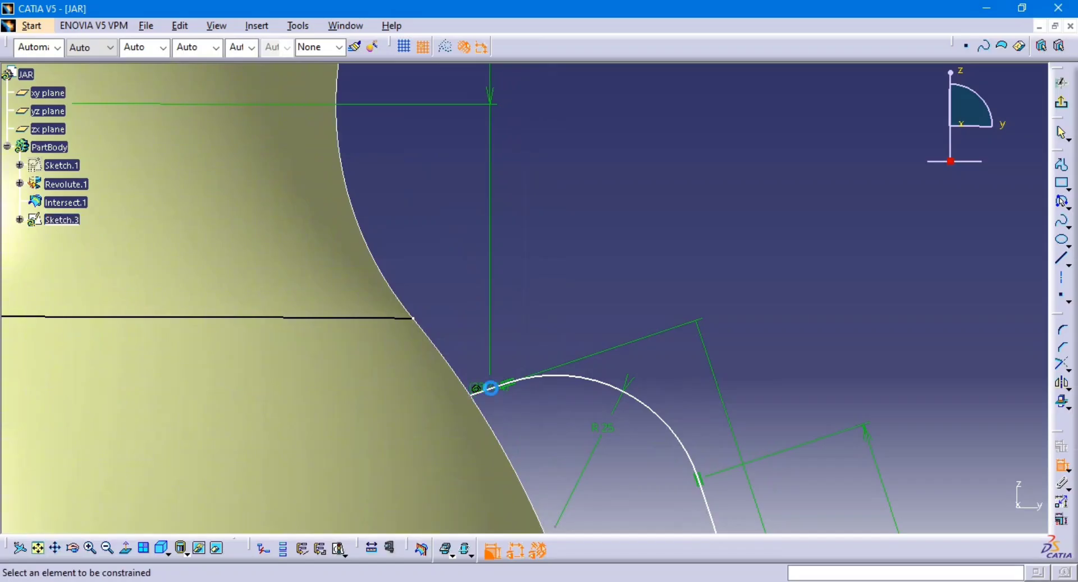
key("Escape")
left_click(483, 387)
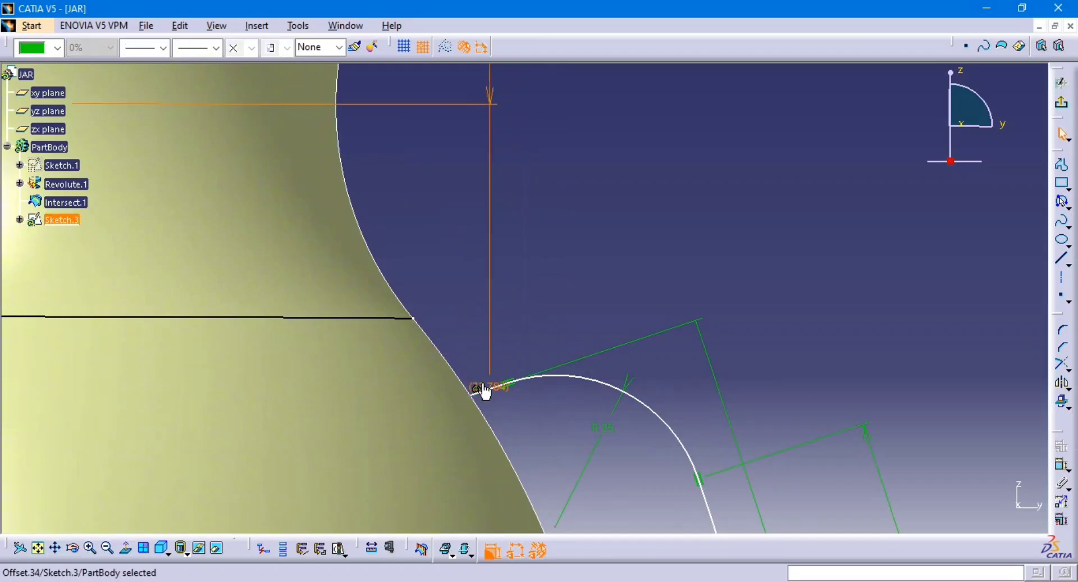
key("Delete")
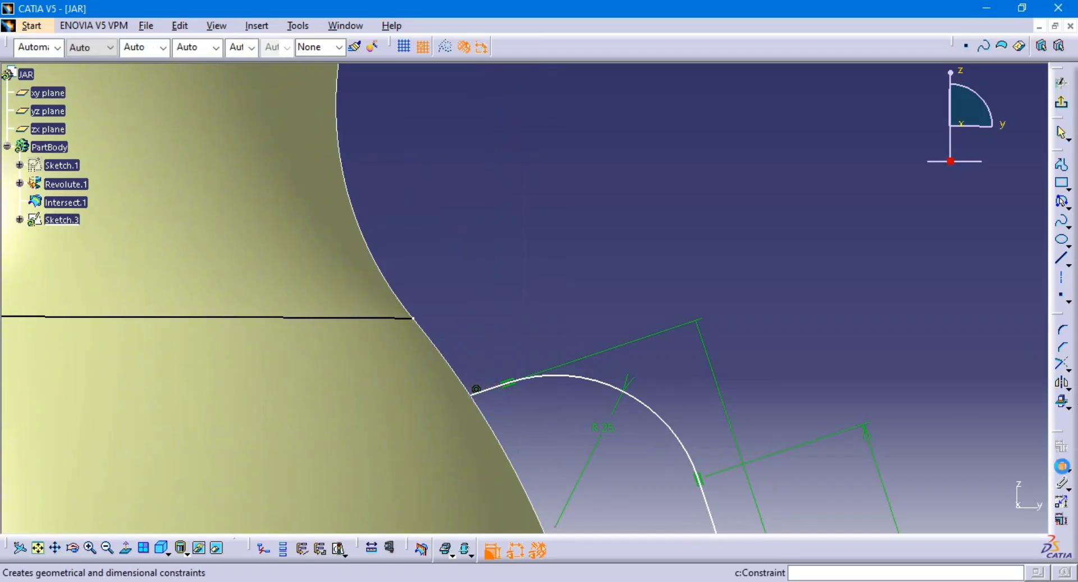
Constrain the angle between the handle path's upper end line and the horizontal neck-to-body edge to 20°.
left_click(1062, 466)
mouse_move(556, 239)
middle_mouse_down("ctrl")
mouse_move(567, 247)
mouse_move(436, 285)
middle_mouse_up("ctrl")
left_click(352, 313)
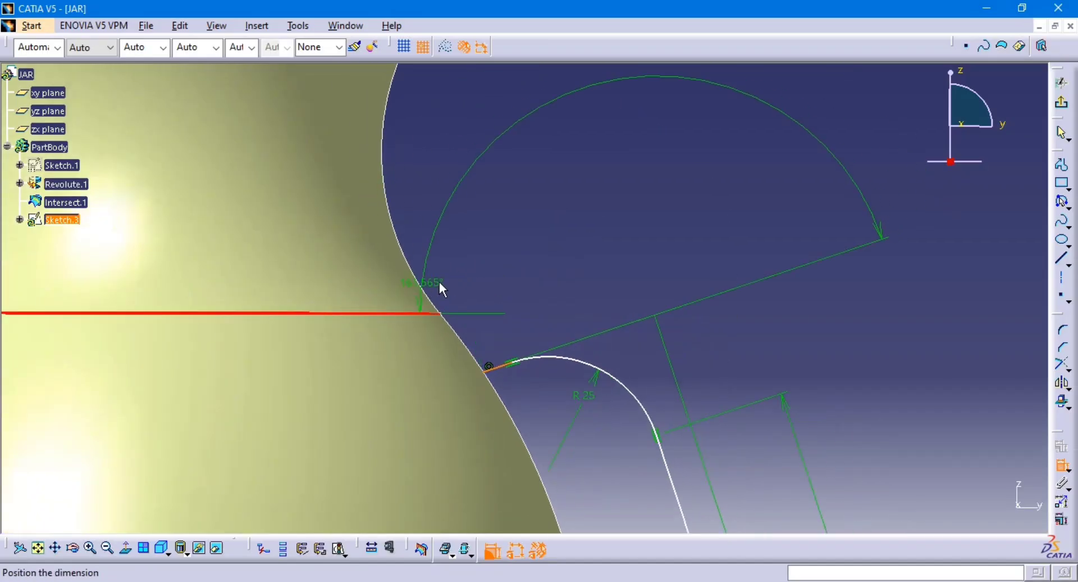
left_click(500, 366)
left_click(332, 374)
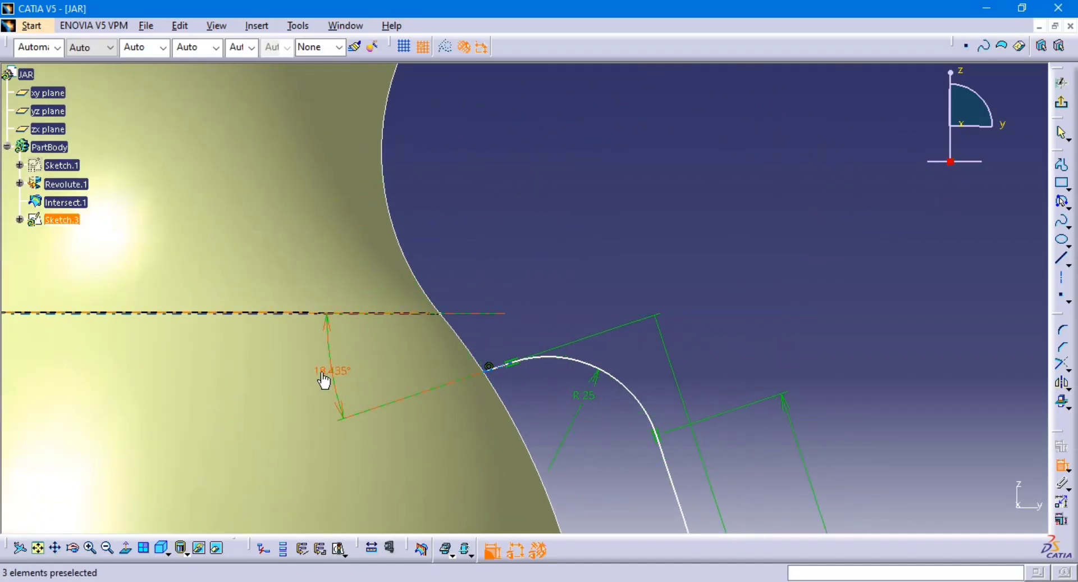
double_click(326, 372)
type("20")
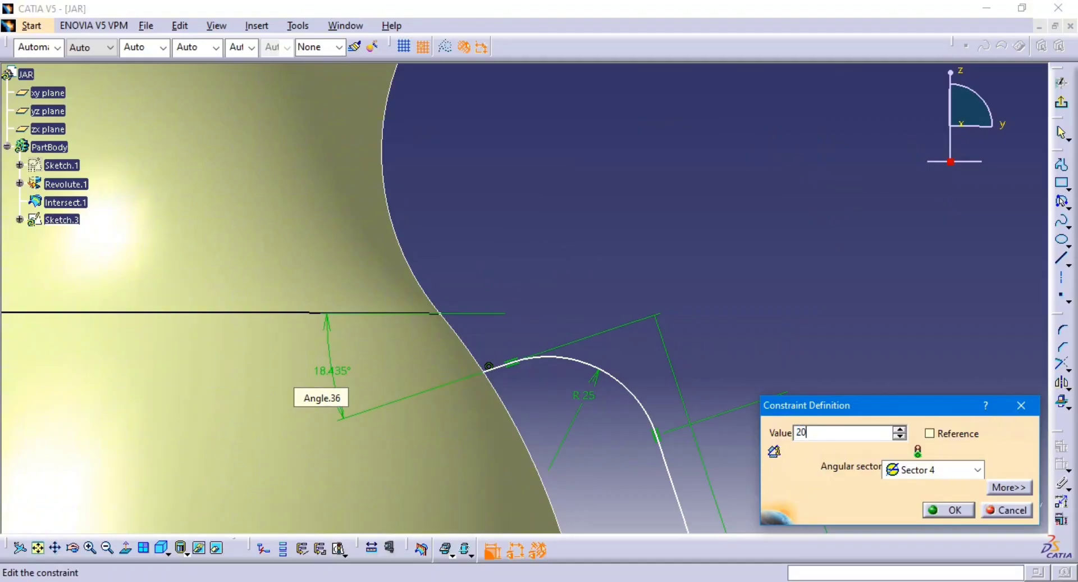
key("Return")
mouse_move(667, 284)
middle_mouse_down()
mouse_move(656, 373)
mouse_move(729, 176)
mouse_move(715, 247)
middle_mouse_up()
Dimension the horizontal distance from the jug's vertical axis to the handle path's upper outer corner and set it to 119 mm.
key("alt+Tab")
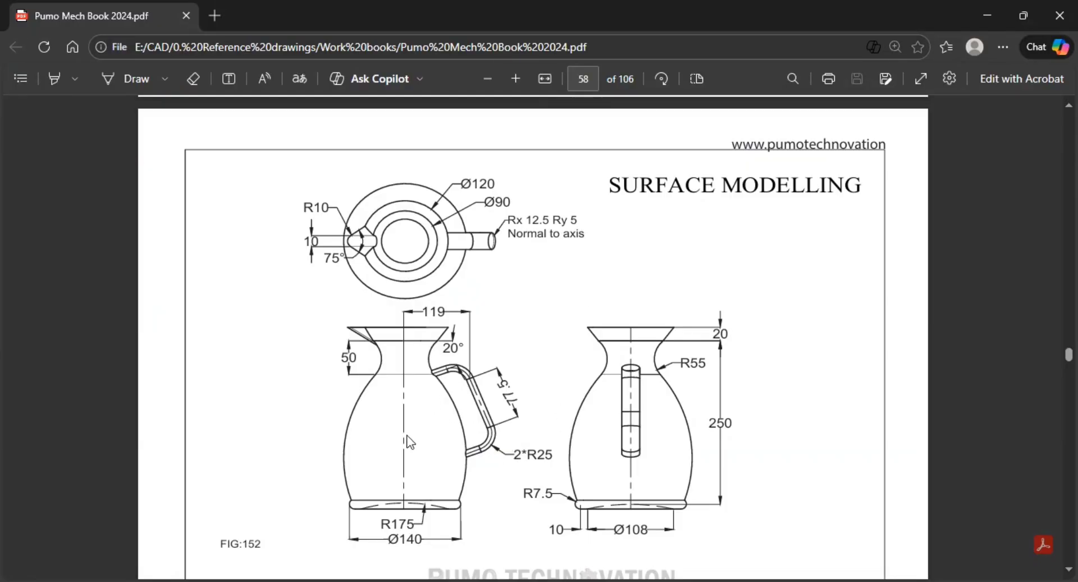
key("alt+Tab")
middle_click_drag(730, 187, 706, 300)
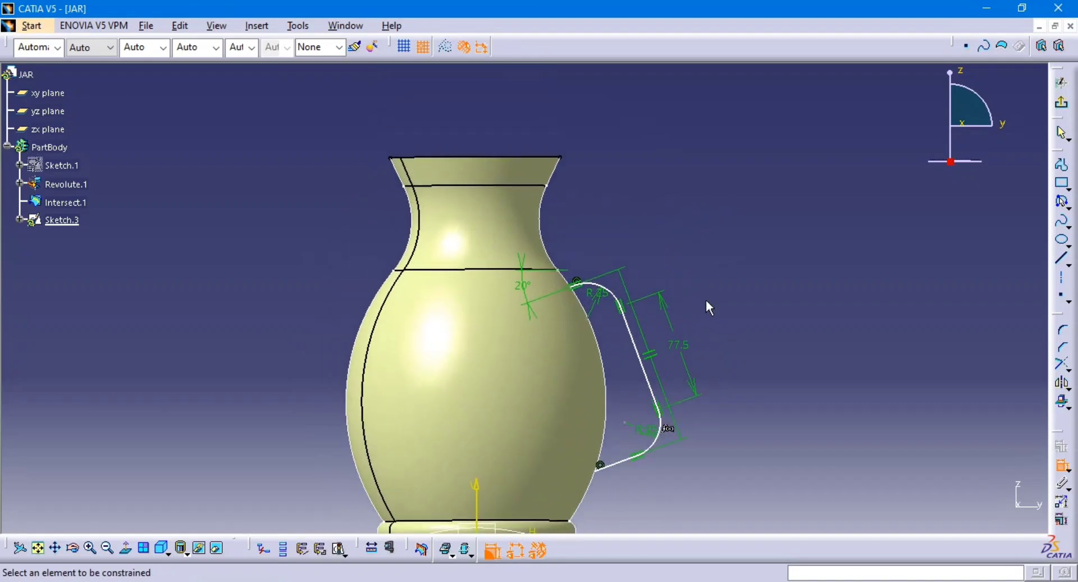
left_click(620, 307)
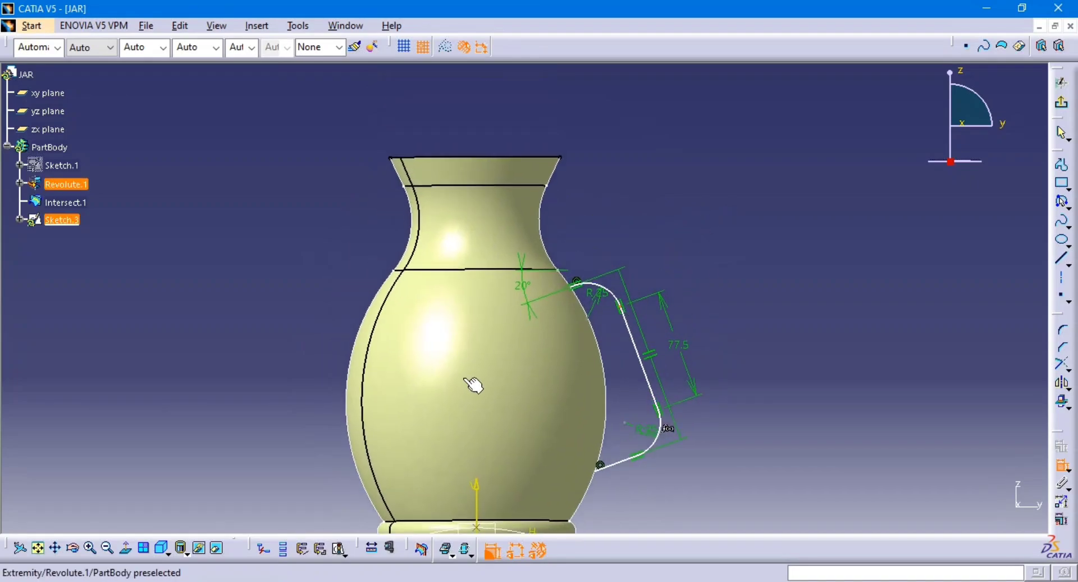
left_click(477, 487)
middle_click_drag(587, 174, 585, 263)
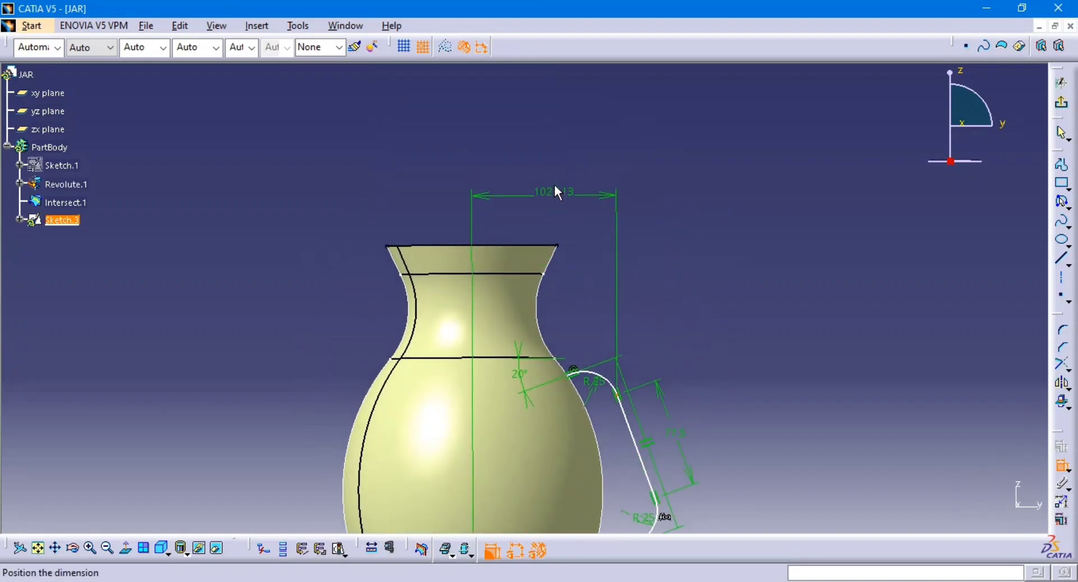
left_click(556, 181)
double_click(559, 186)
type("119")
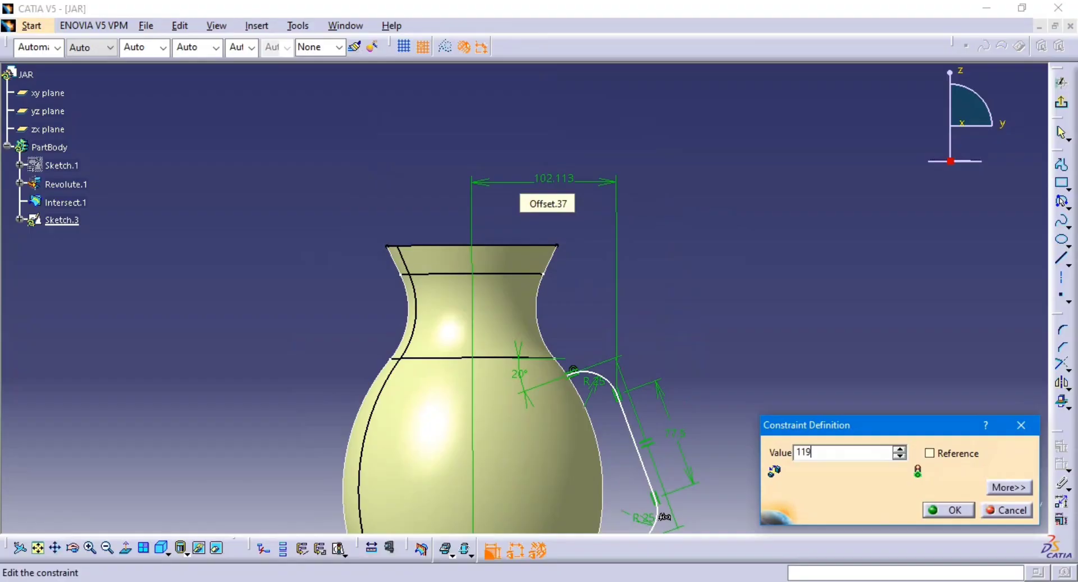
key("Return")
middle_click_drag(714, 268, 733, 235)
key("Escape")
Measure the jug's overall height from the horizontal base axis to the rim and compare it with the reference drawing.
key("alt+Tab")
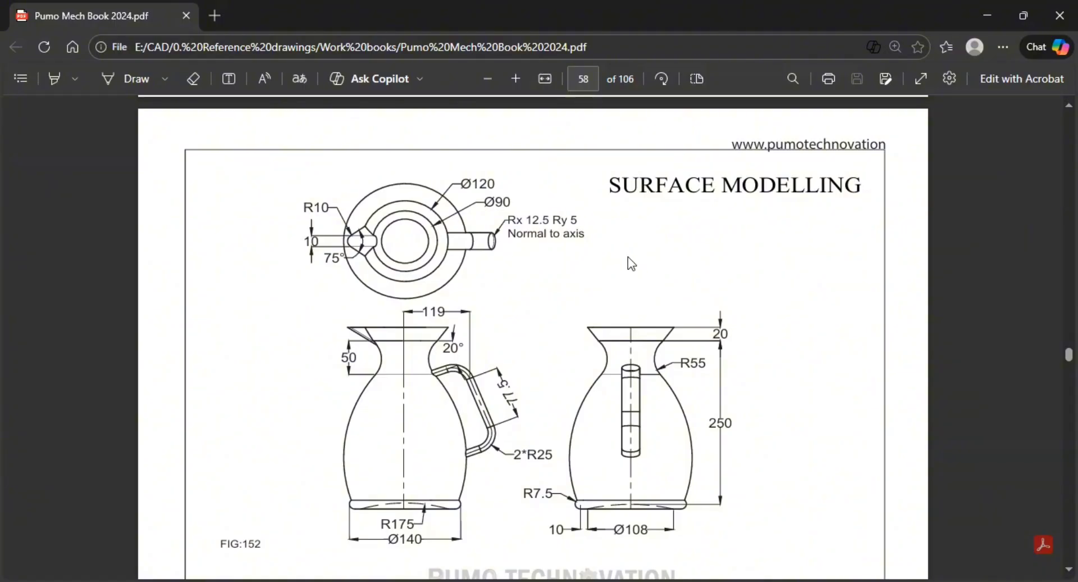
key("alt+Tab")
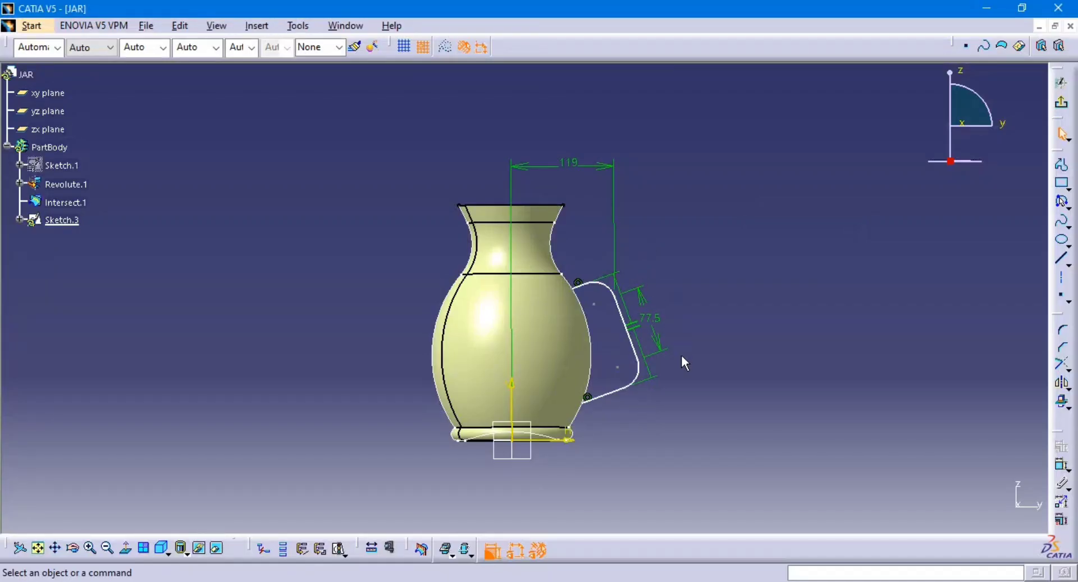
key("alt+Tab")
key("alt+Tab")
left_click(1062, 465)
left_click(551, 440)
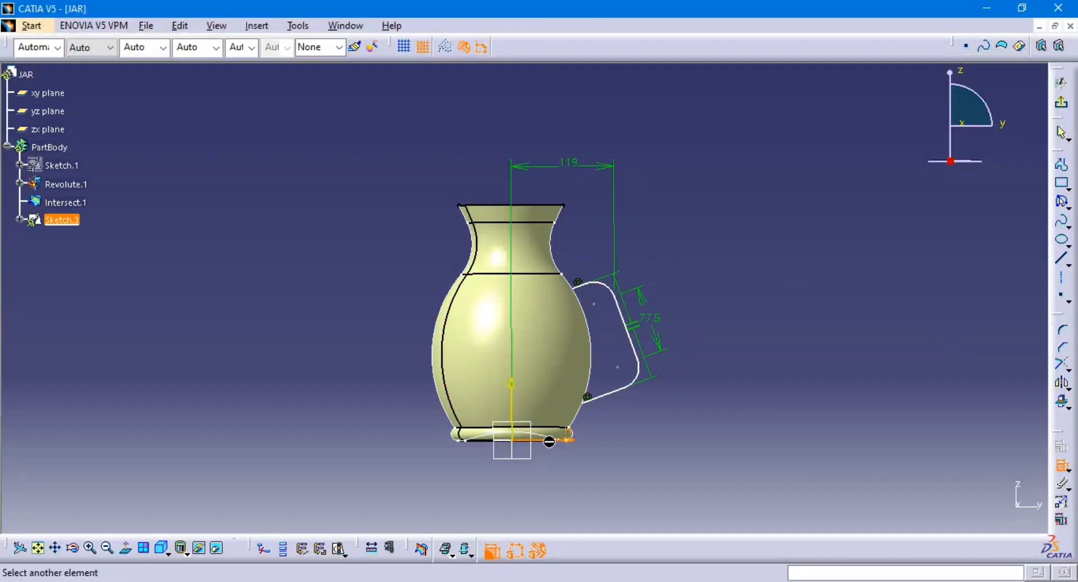
left_click(549, 206)
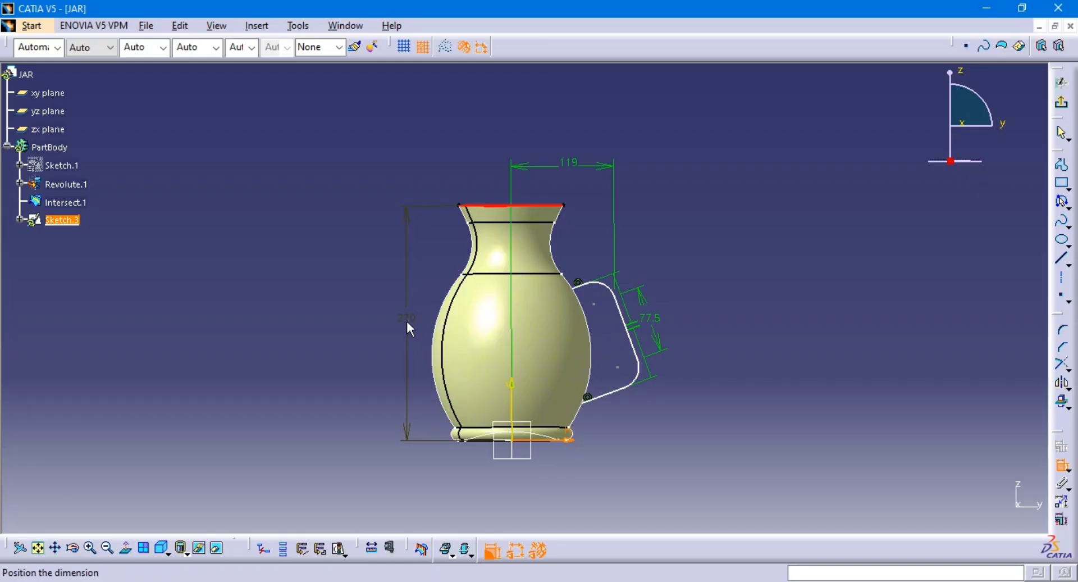
key("Escape")
Change the length of the handle path's straight middle segment to 57 mm and compare the shape with the reference drawing.
mouse_move(762, 278)
middle_mouse_down()
mouse_move(762, 252)
mouse_move(741, 270)
middle_mouse_up()
key("alt+Tab")
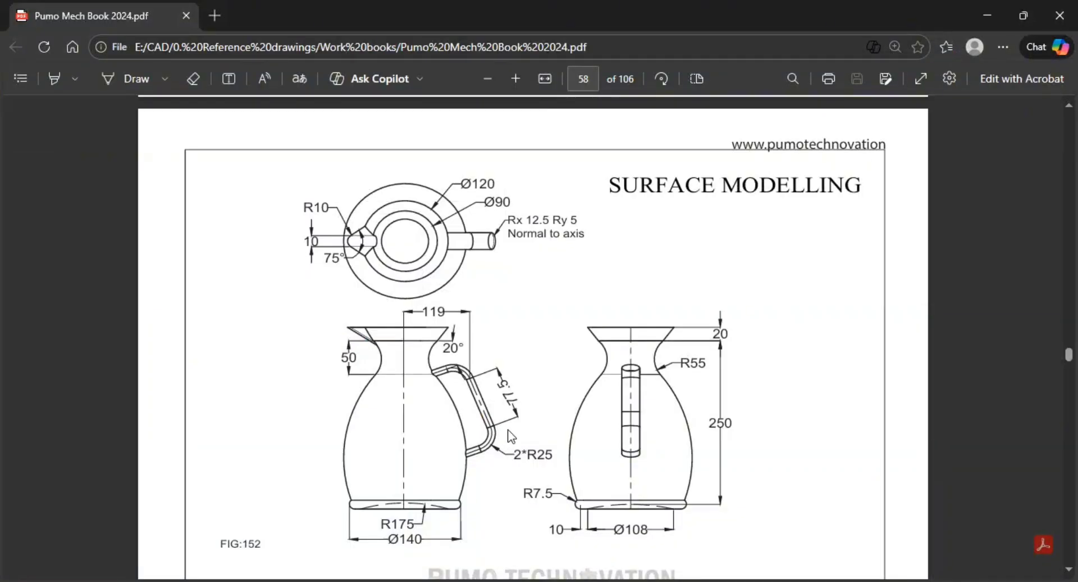
key("alt+Tab")
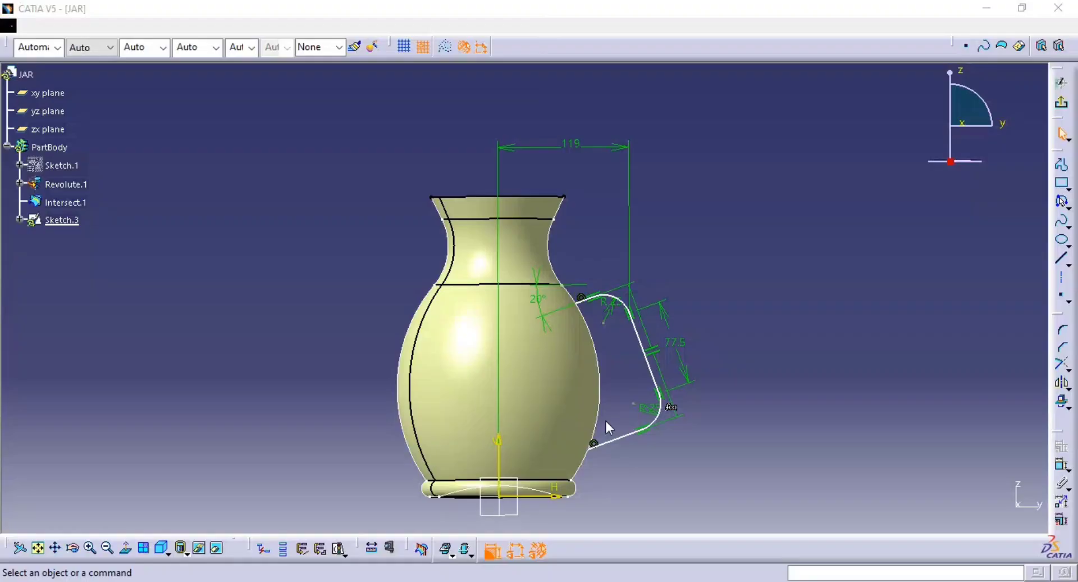
double_click(672, 341)
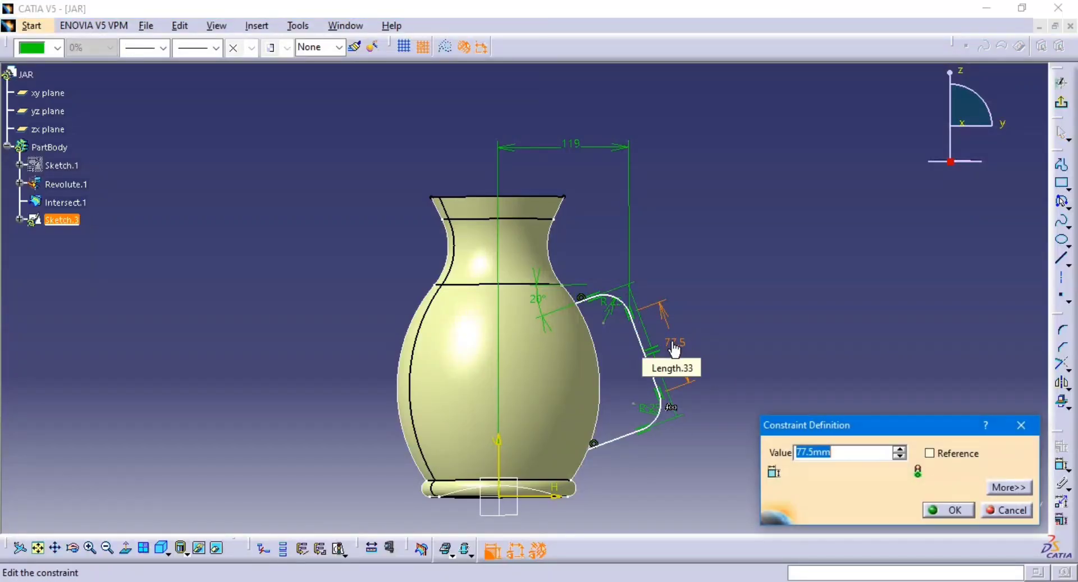
type("57")
key("Return")
left_click(749, 363)
mouse_move(748, 363)
middle_mouse_down()
mouse_move(731, 333)
mouse_move(731, 346)
middle_mouse_up()
key("alt+Tab")
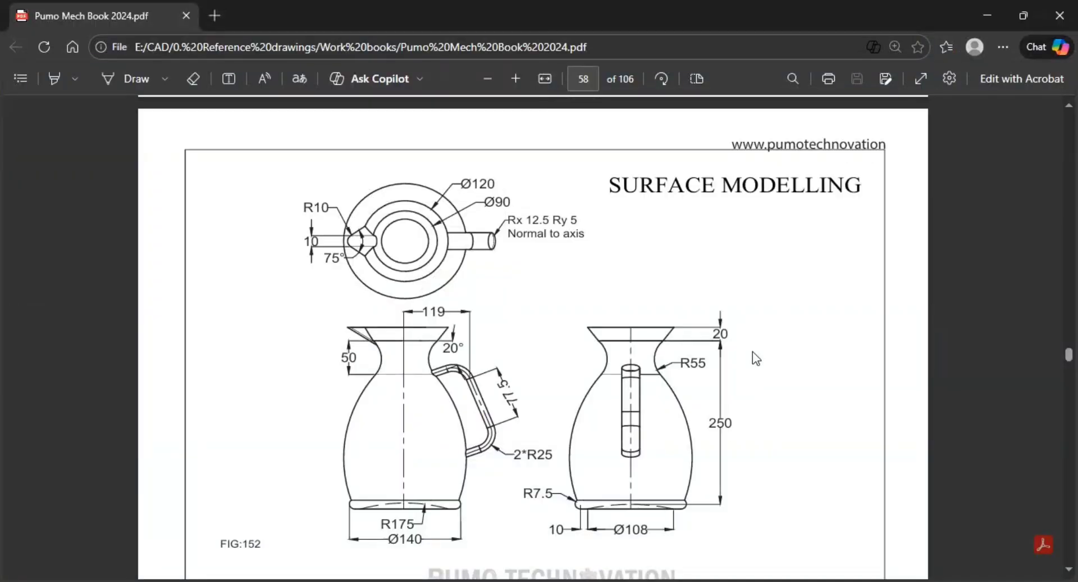
Switch back to CATIA, exit the handle path sketch, and hide the Intersect.1 curve.
key("alt+Tab")
mouse_move(732, 452)
middle_mouse_down()
mouse_move(742, 378)
mouse_move(743, 400)
middle_mouse_up()
left_click(1062, 102)
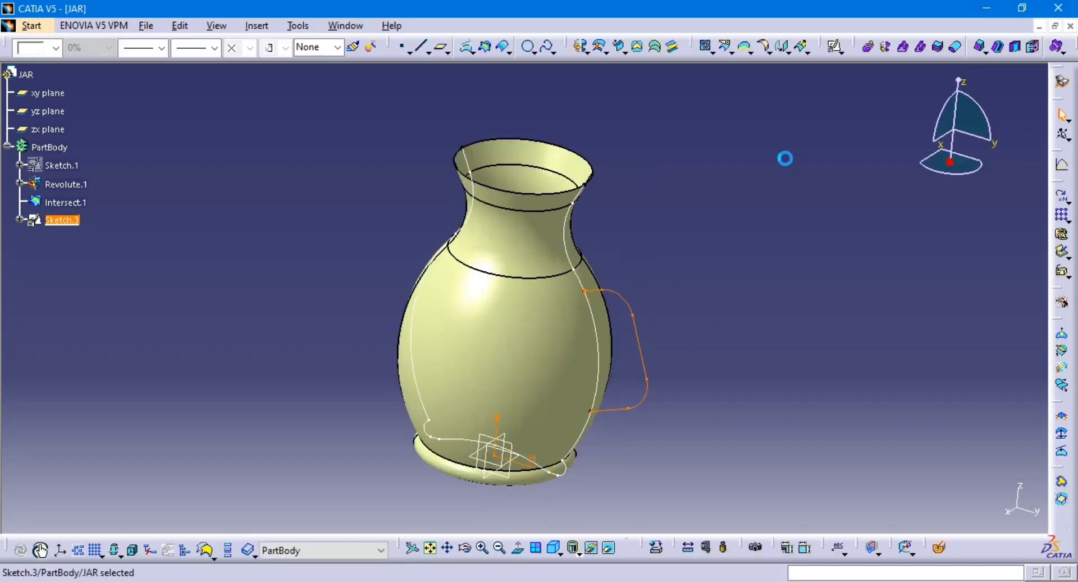
right_click(64, 204)
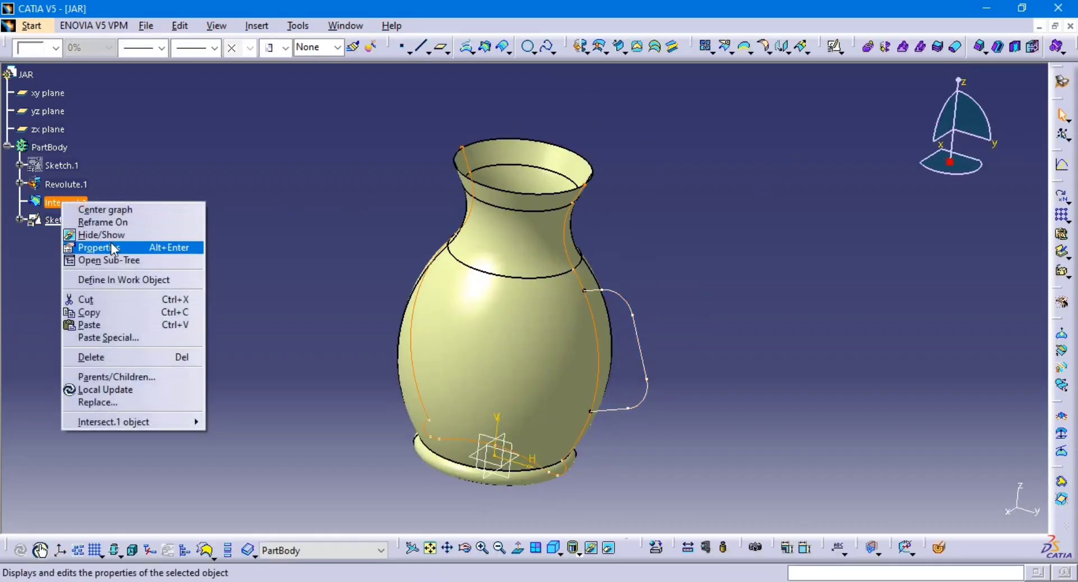
left_click(101, 235)
Create a plane normal to the handle path curve, passing through the path's upper end point.
middle_click_drag(720, 350, 692, 272)
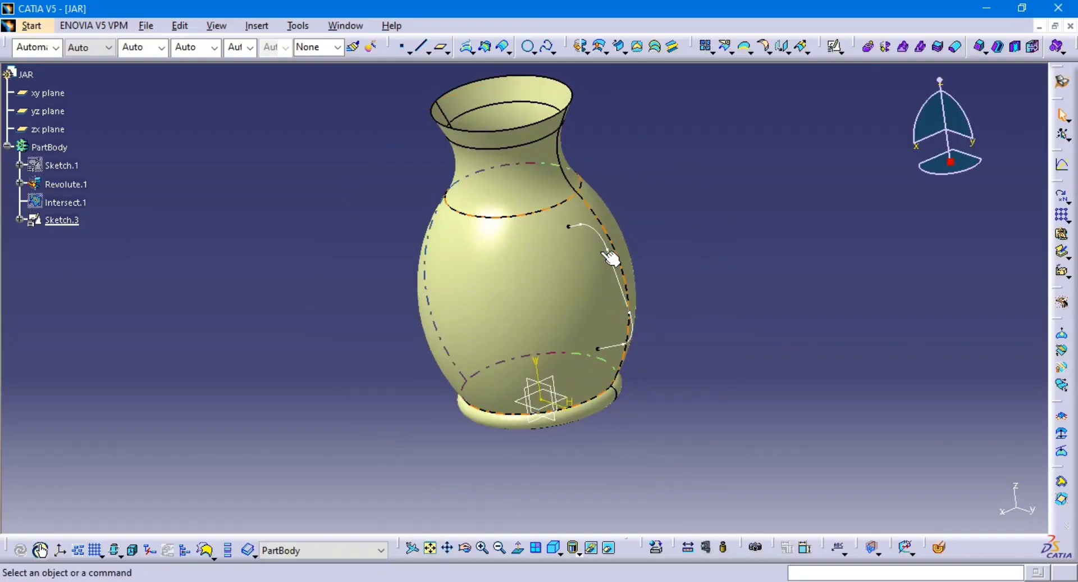
middle_click_drag(613, 296, 595, 316)
middle_click_drag(697, 257, 687, 267)
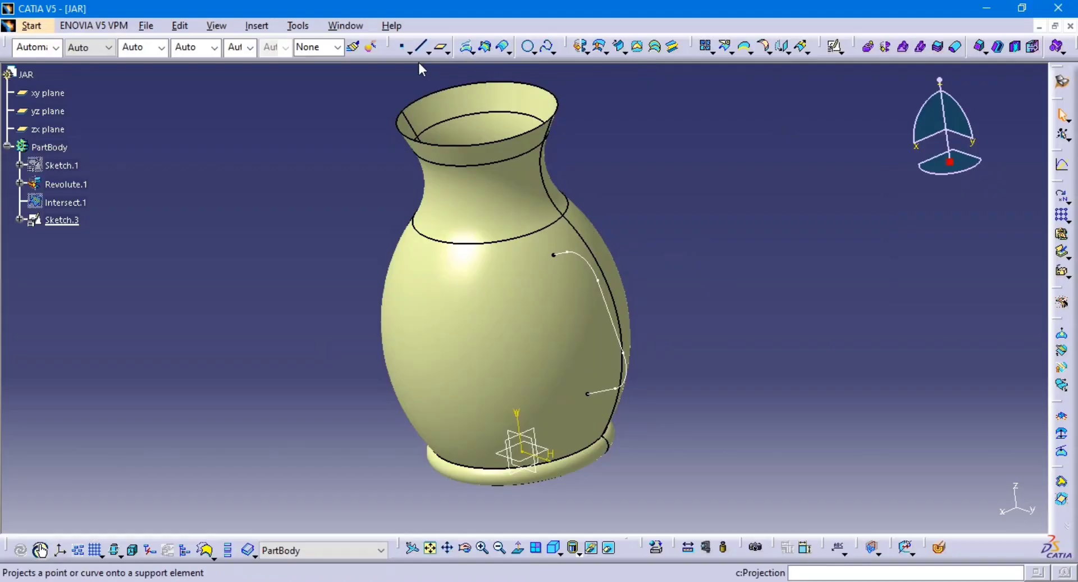
left_click(444, 48)
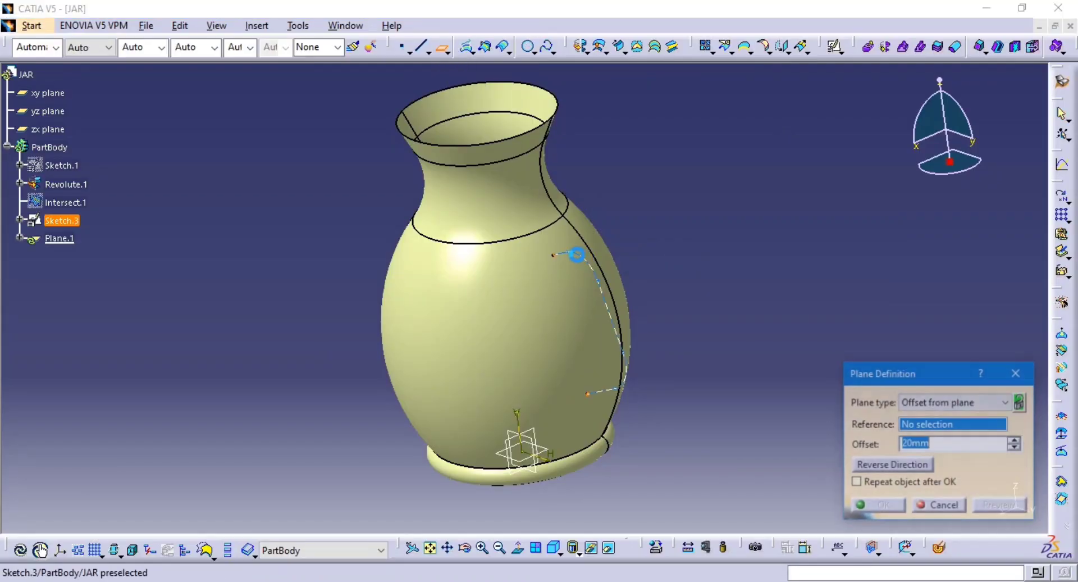
left_click(950, 402)
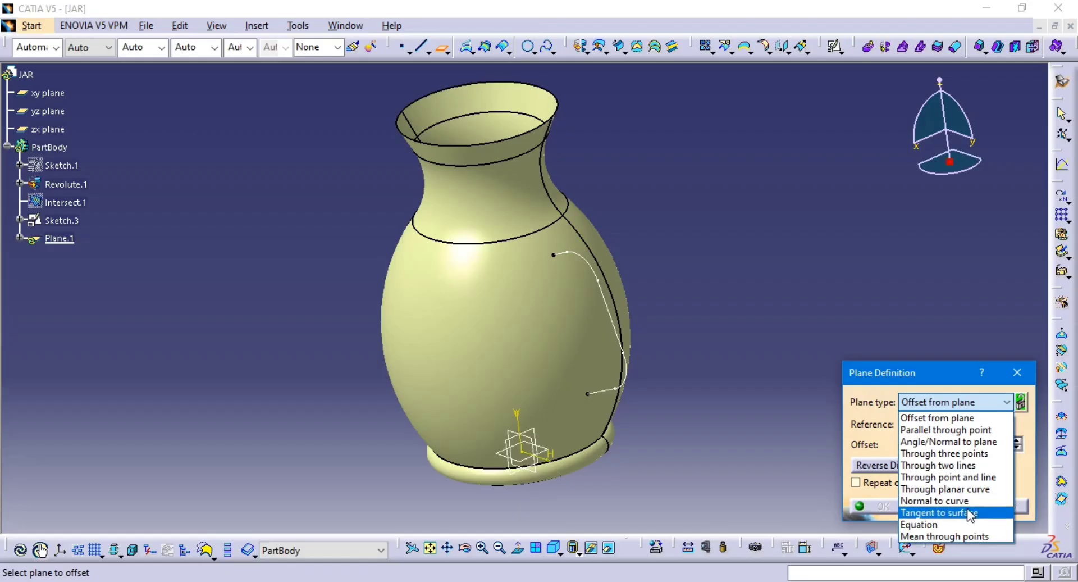
left_click(961, 501)
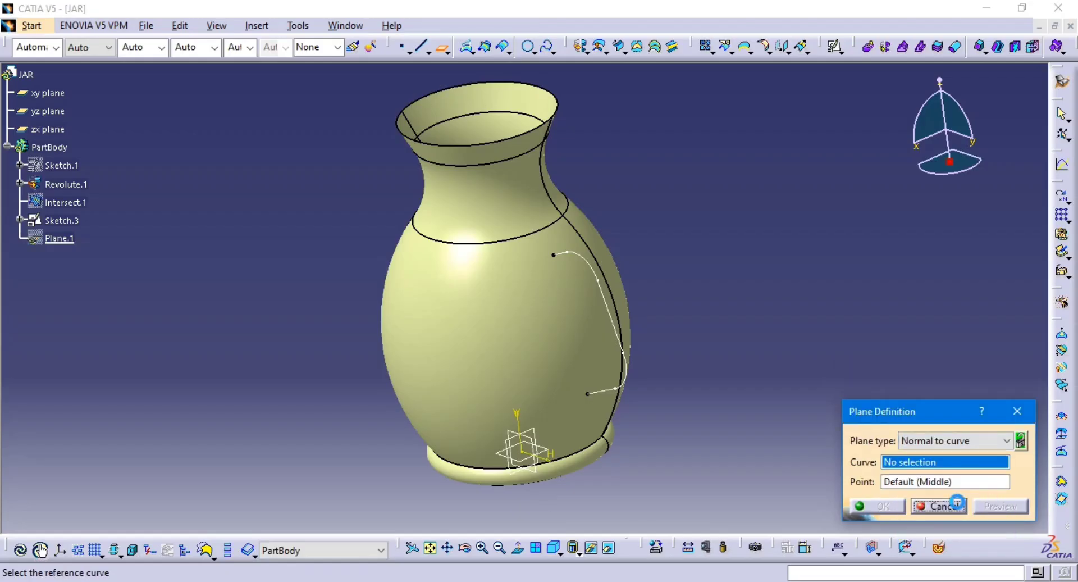
left_click(604, 297)
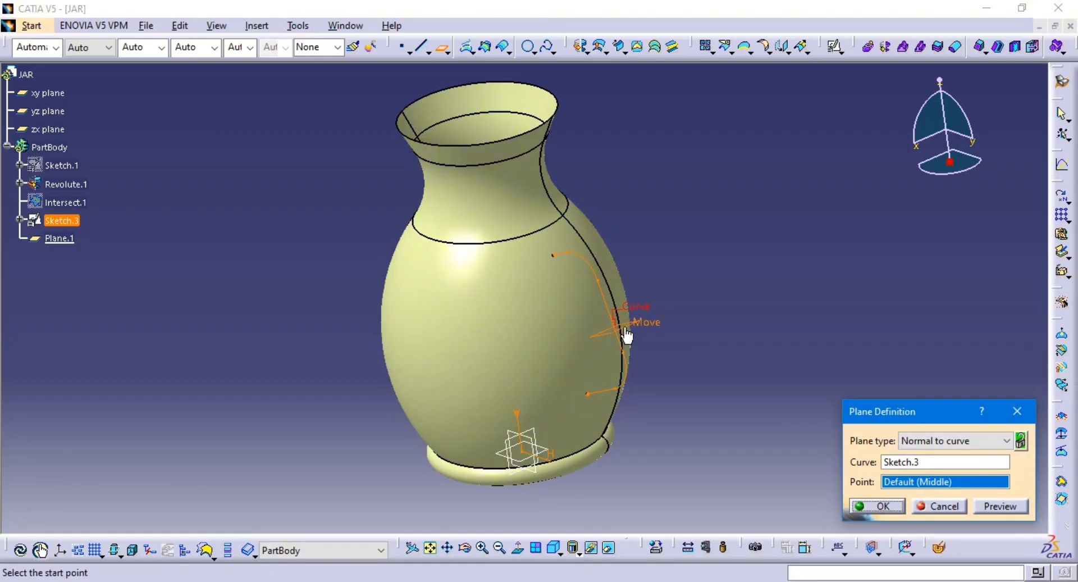
left_click(559, 257)
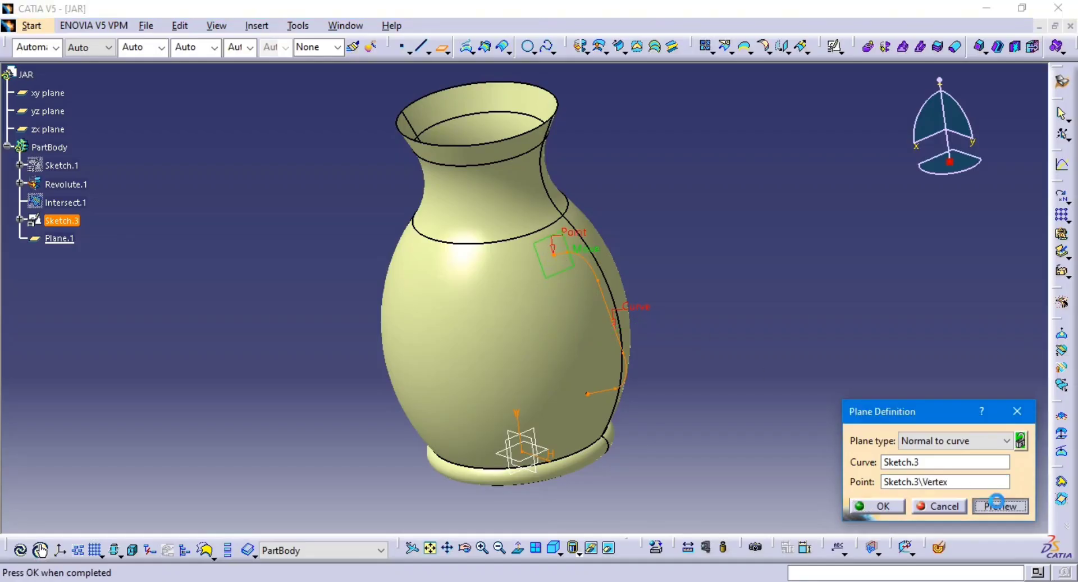
left_click(881, 507)
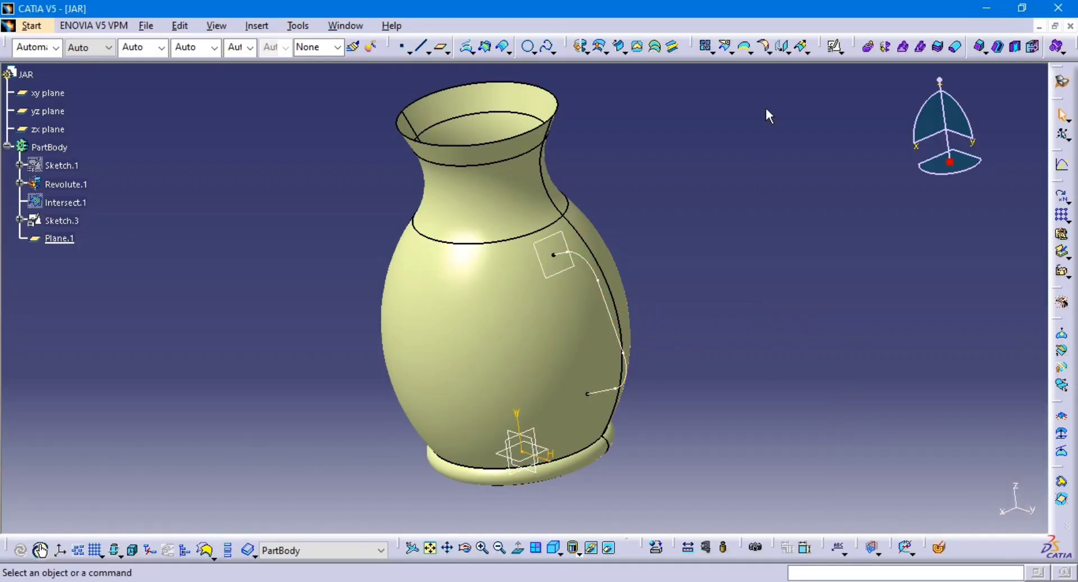
Start a positioned sketch on the plane at the handle path's upper end, with the H direction reversed.
left_click(836, 46)
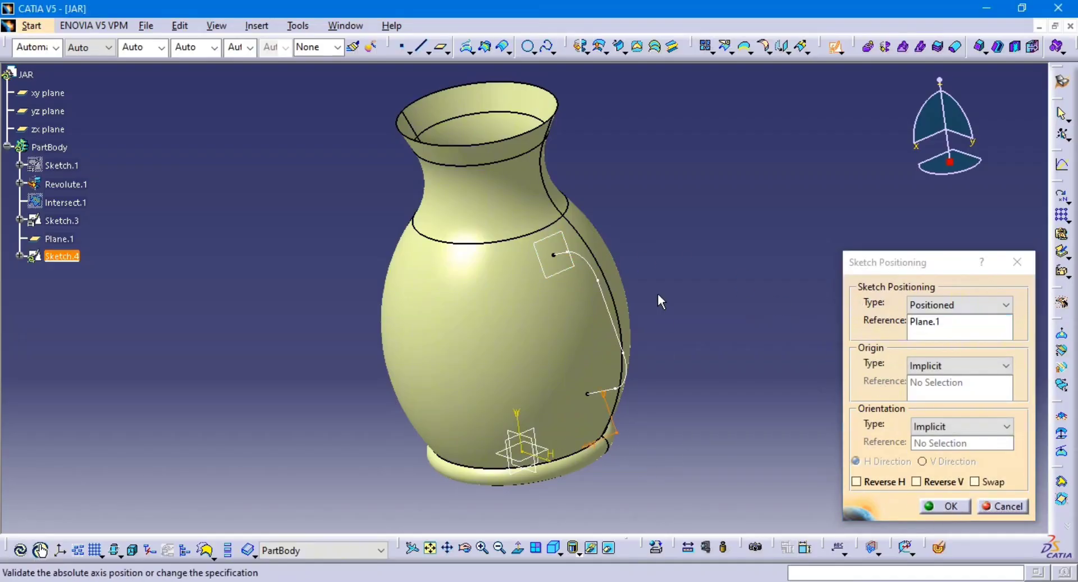
mouse_move(660, 302)
middle_mouse_down()
mouse_move(662, 253)
mouse_move(632, 307)
mouse_move(662, 298)
mouse_move(625, 298)
middle_mouse_up()
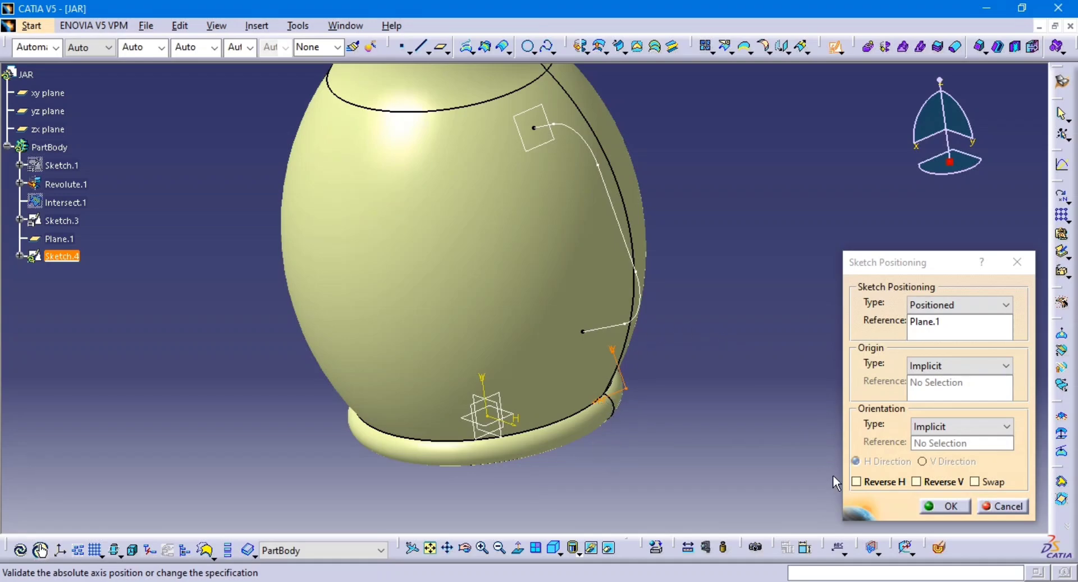
left_click(872, 484)
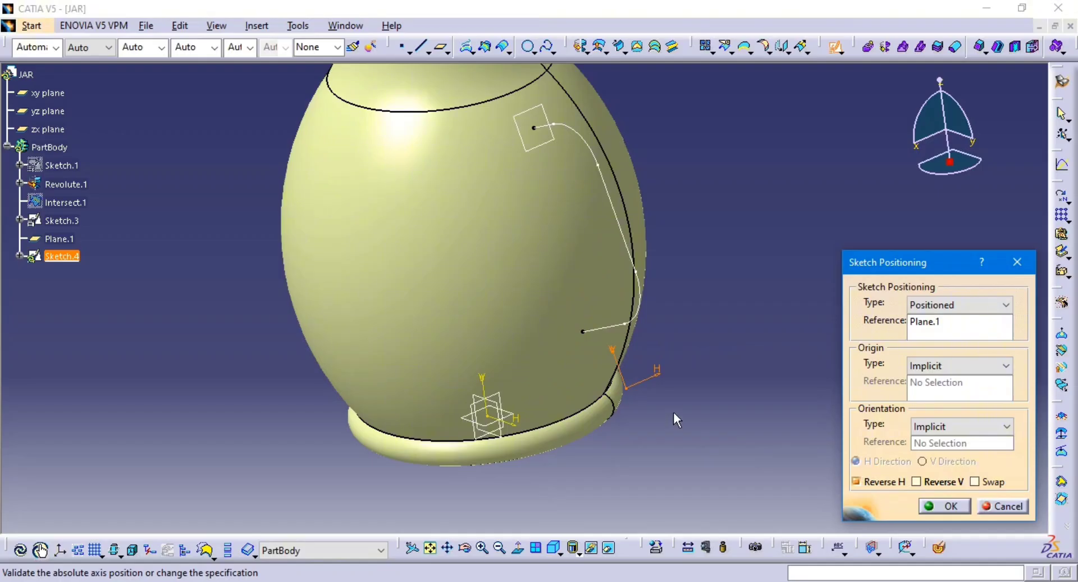
left_click(941, 508)
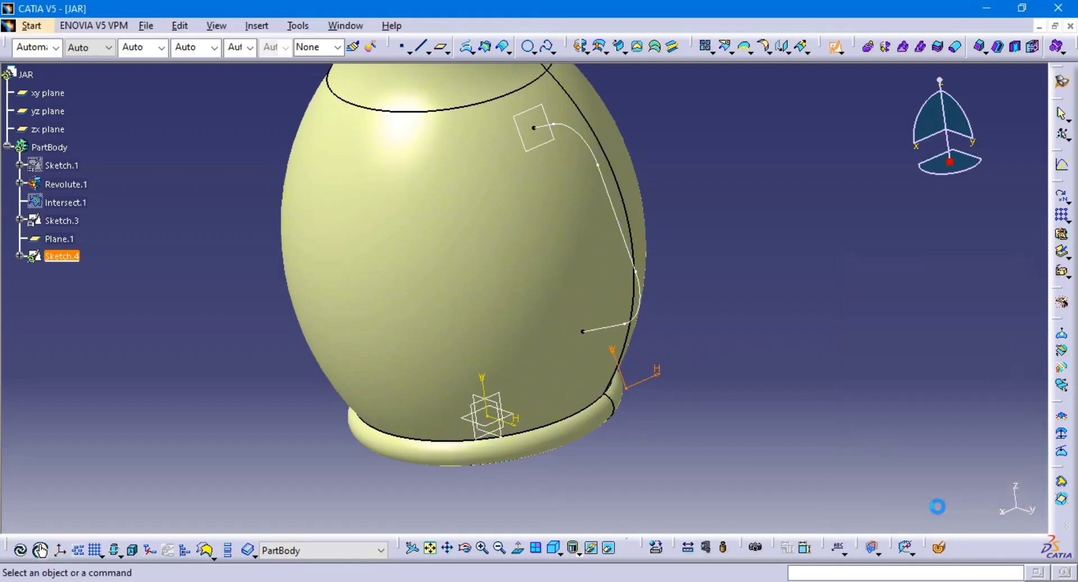
key("alt+Tab")
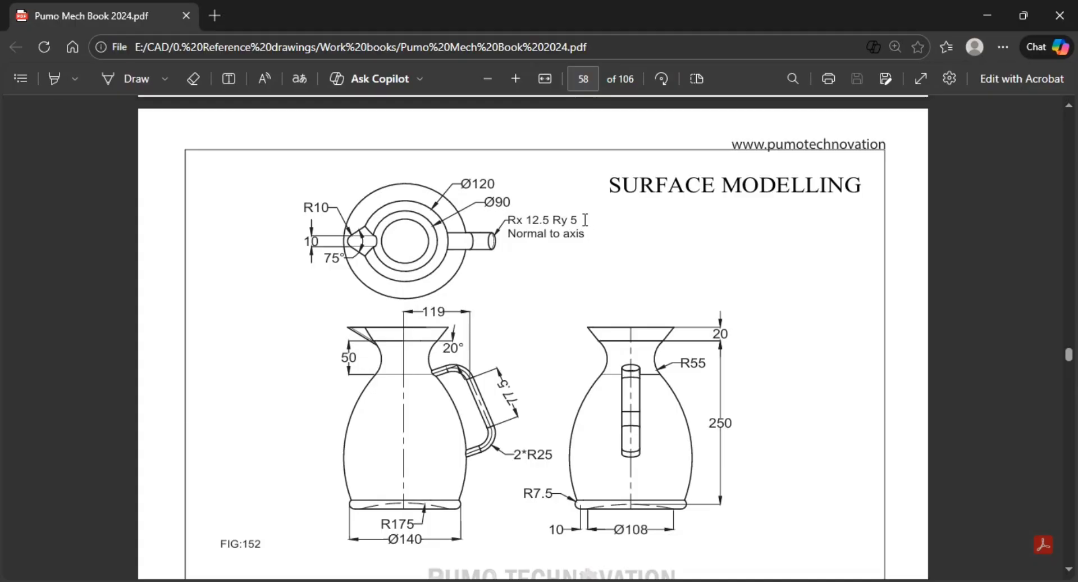
key("alt+Tab")
left_click(1062, 241)
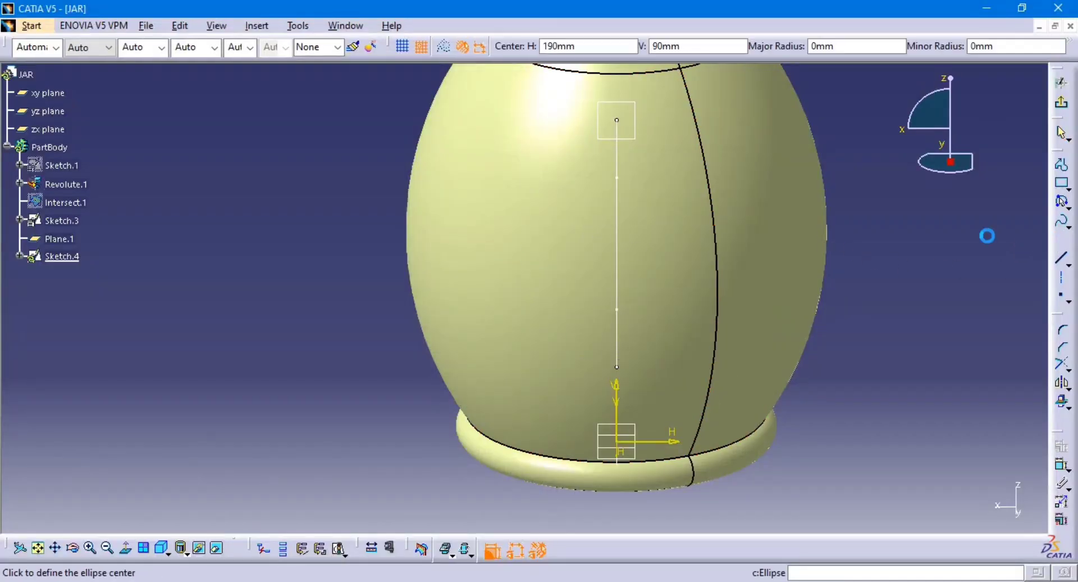
middle_click_drag(700, 207, 689, 324)
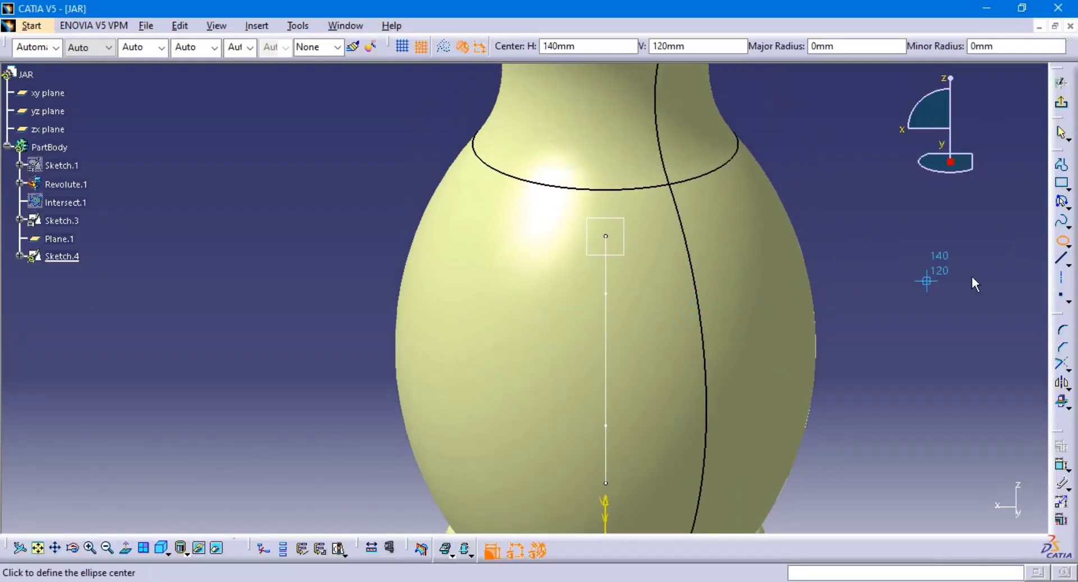
left_click(617, 241)
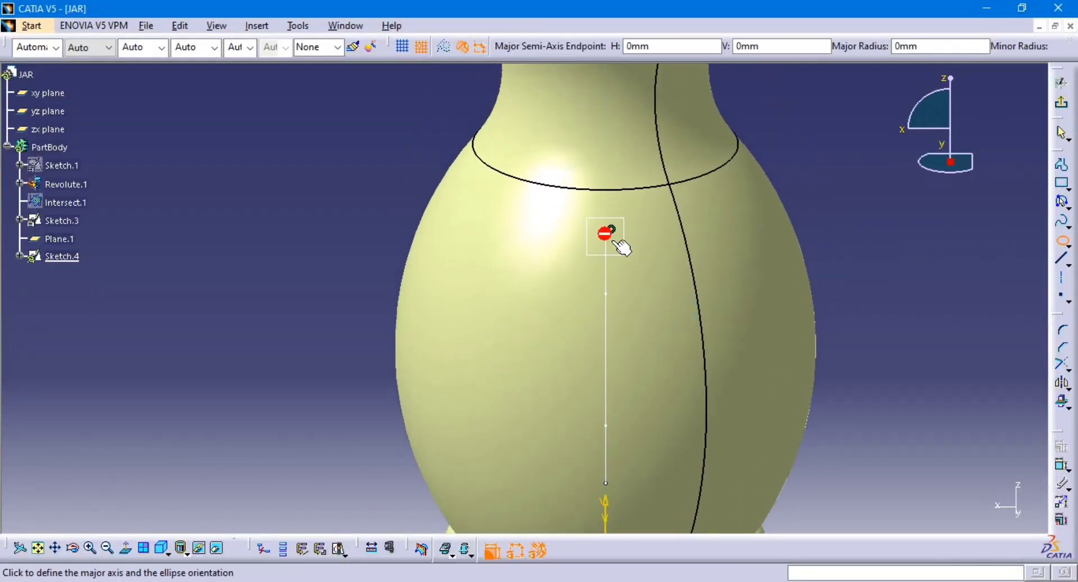
left_click(683, 239)
key("Escape")
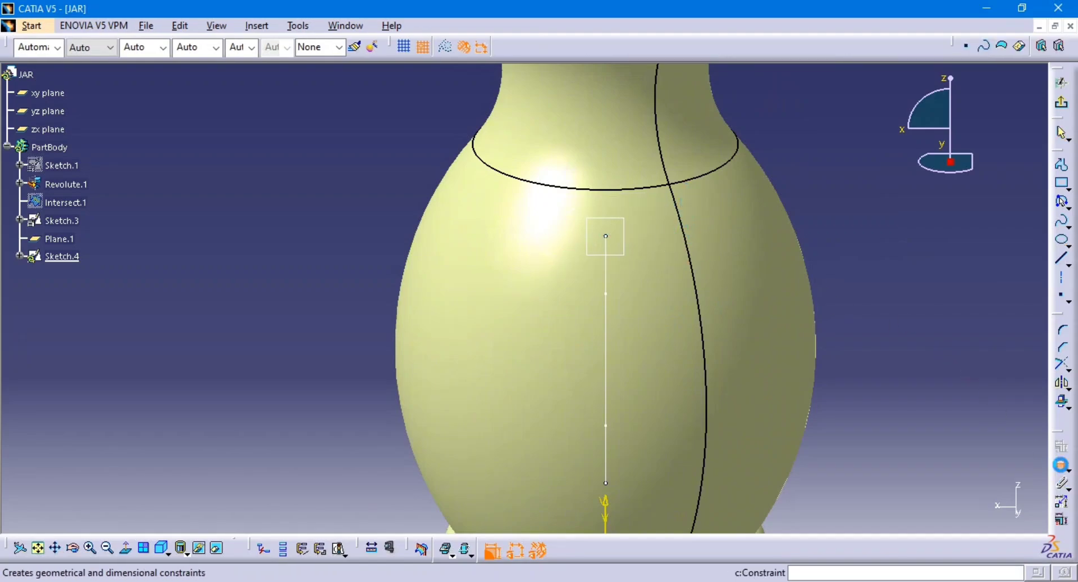
key("Escape")
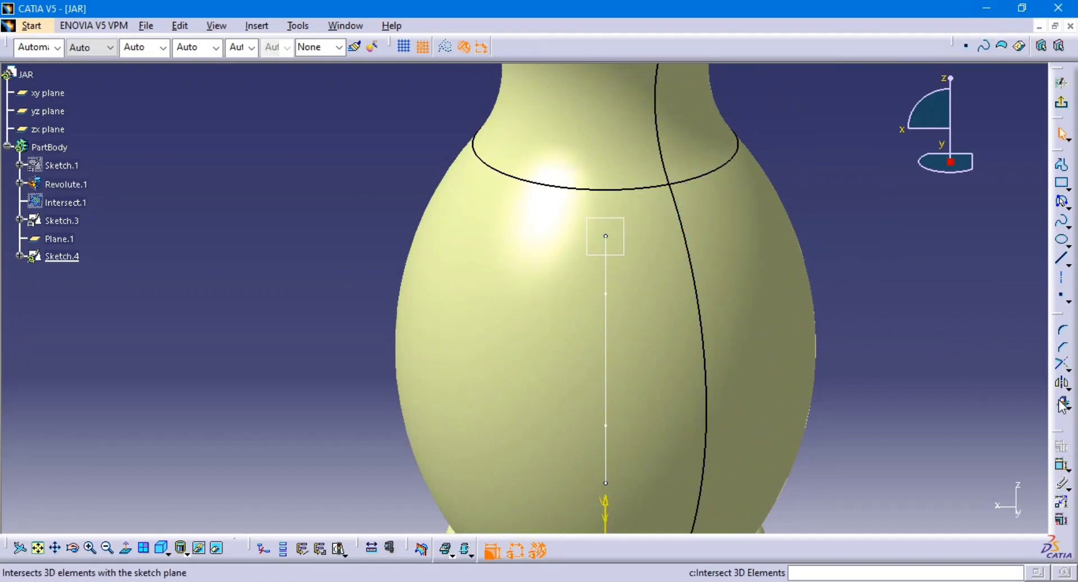
Sketch an ellipse about 100 mm wide and 60 mm high, centred on the upper endpoint of the handle path.
left_click(1062, 240)
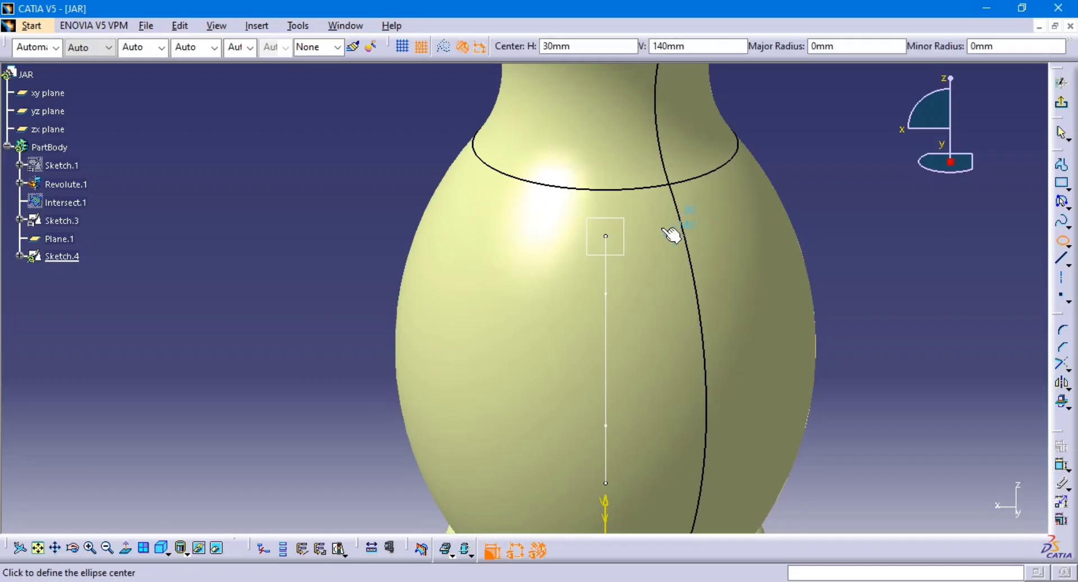
left_click(605, 236)
left_click(721, 236)
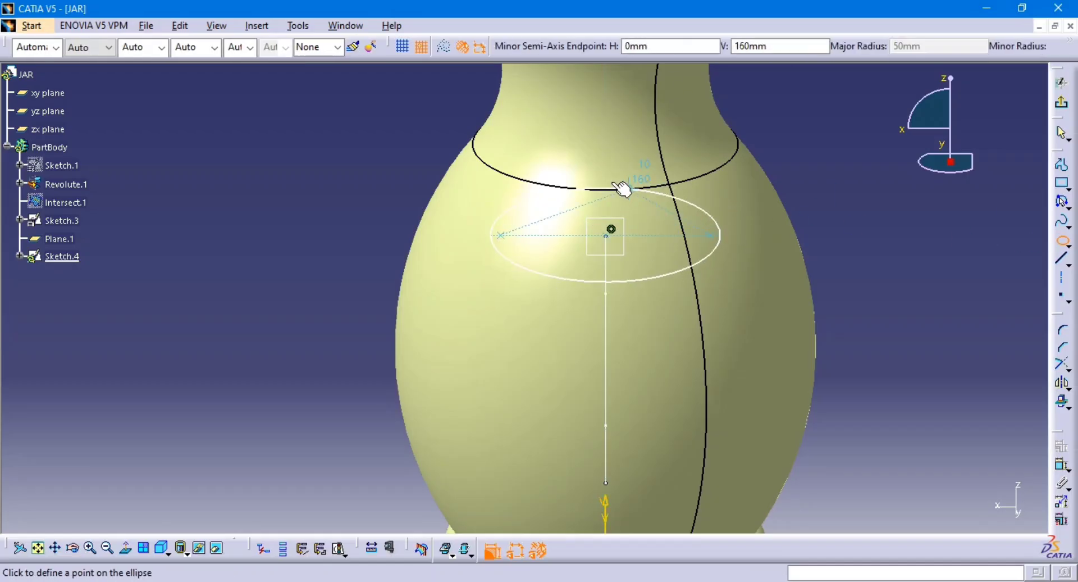
left_click(618, 169)
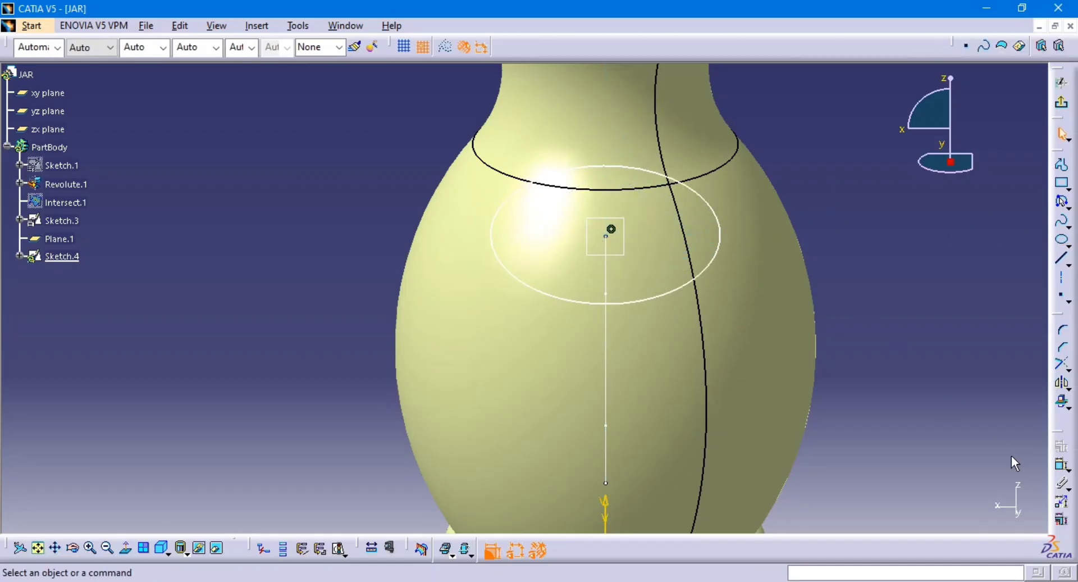
Dimension the ellipse's horizontal diameter and set it to 12.5 mm.
left_click(1064, 469)
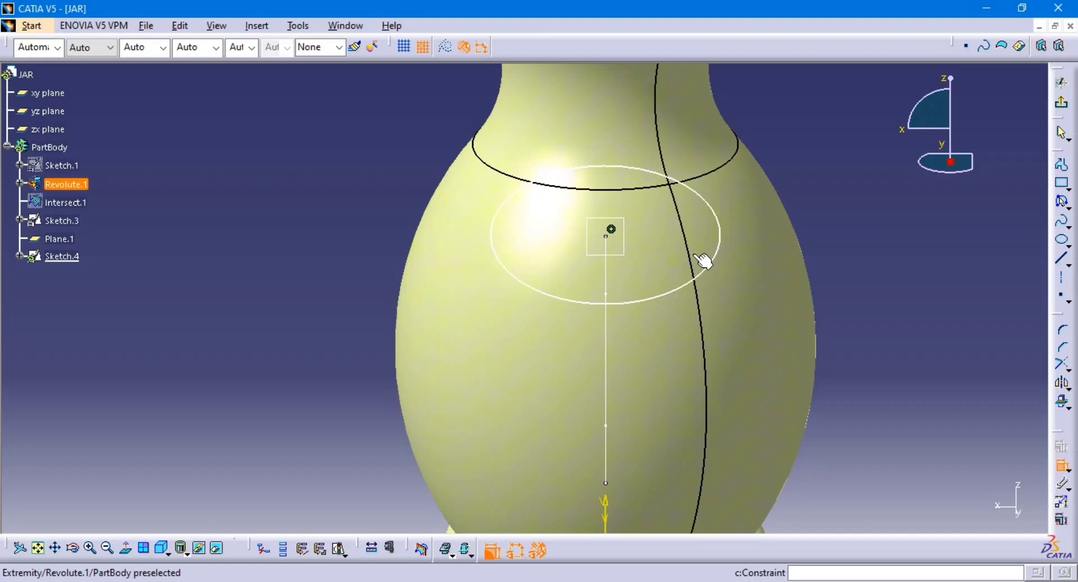
left_click(724, 261)
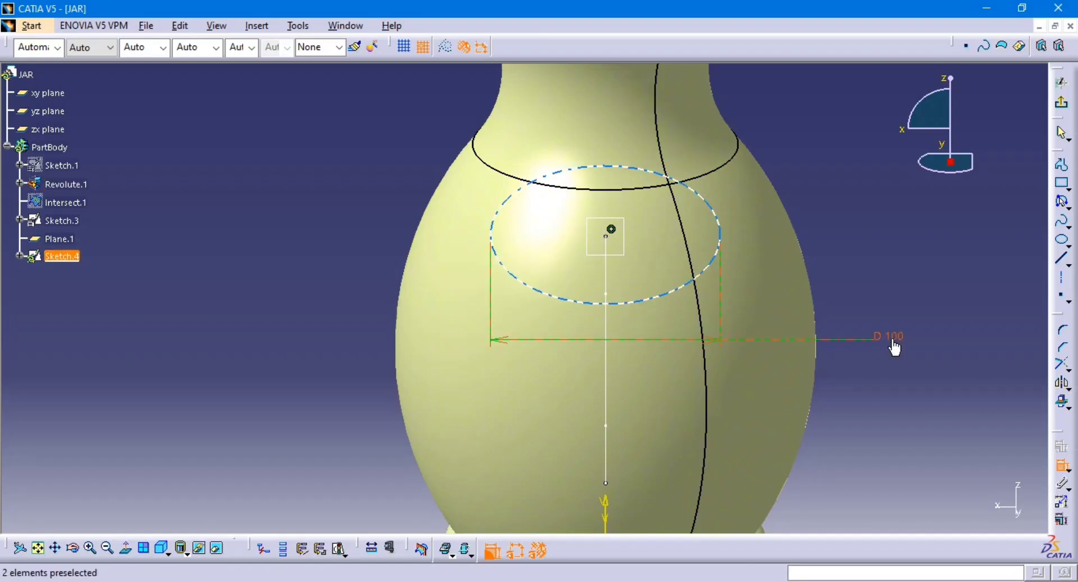
key("alt+Tab")
key("alt+Tab")
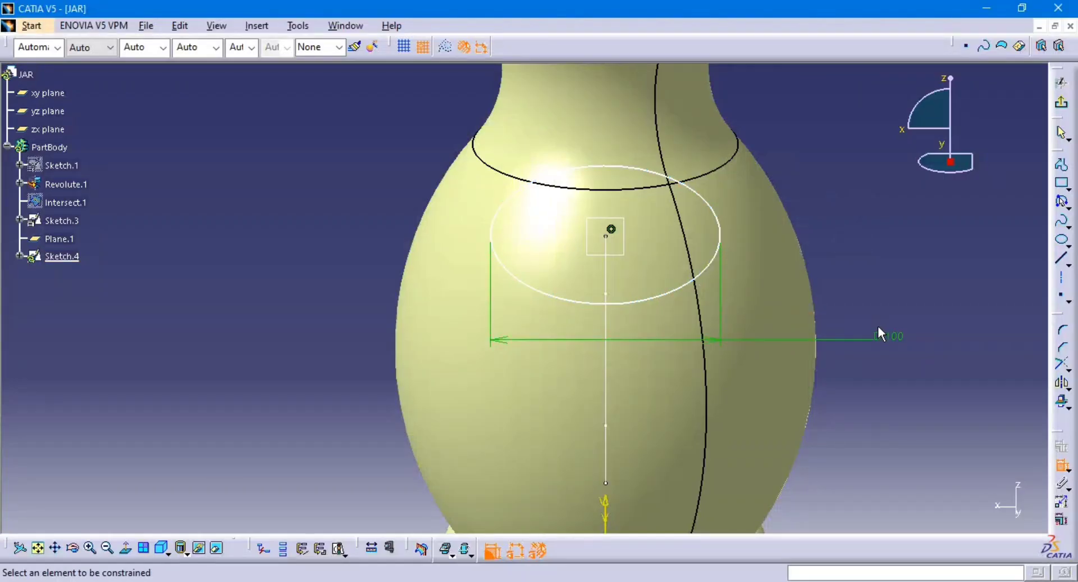
double_click(884, 340)
type("12.5")
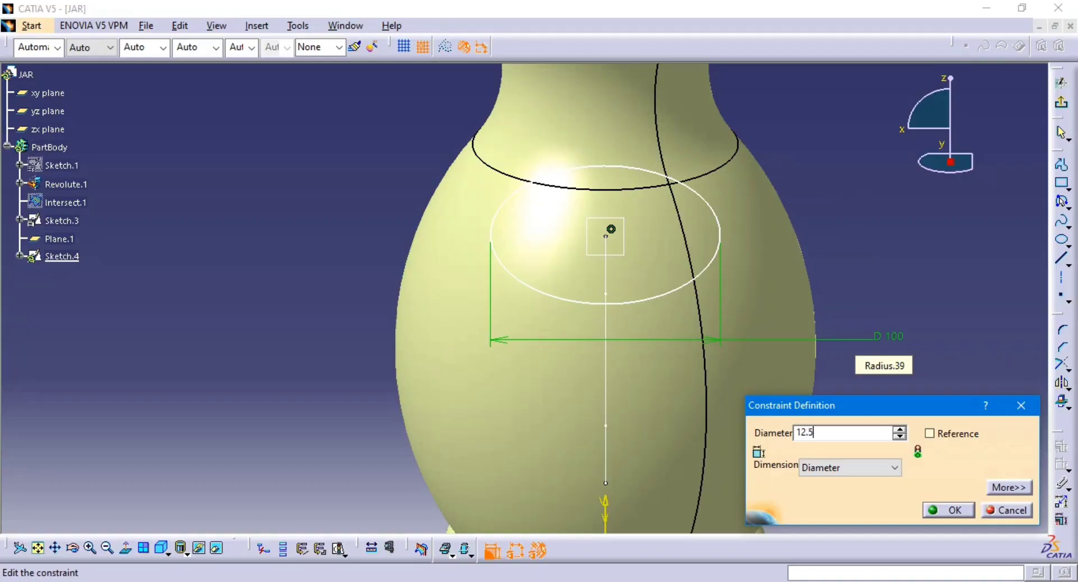
key("Return")
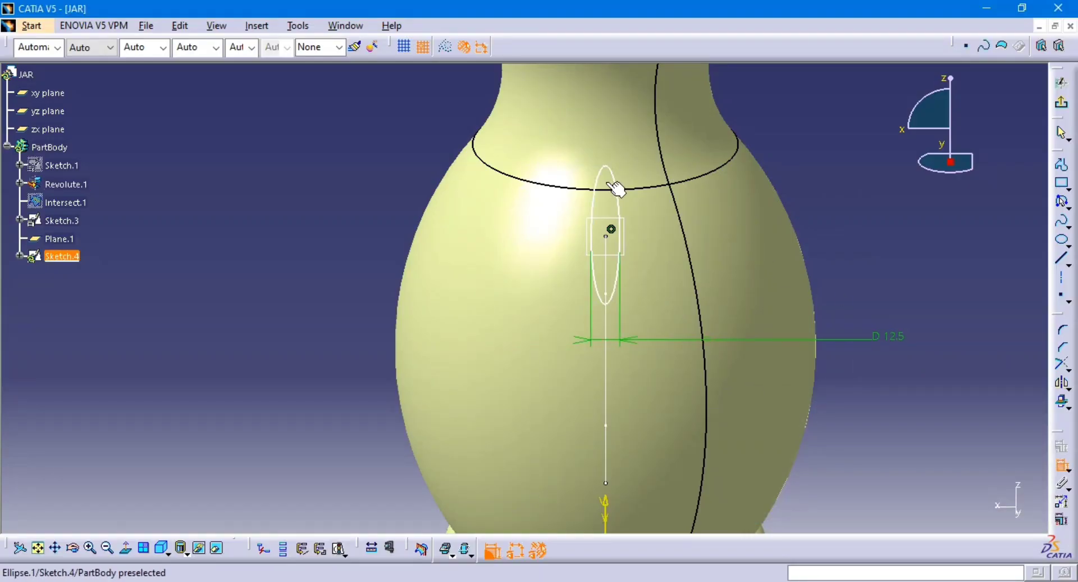
Dimension the ellipse's vertical half-height from its centre, set it to 5 mm and exit the sketch.
left_click(606, 235)
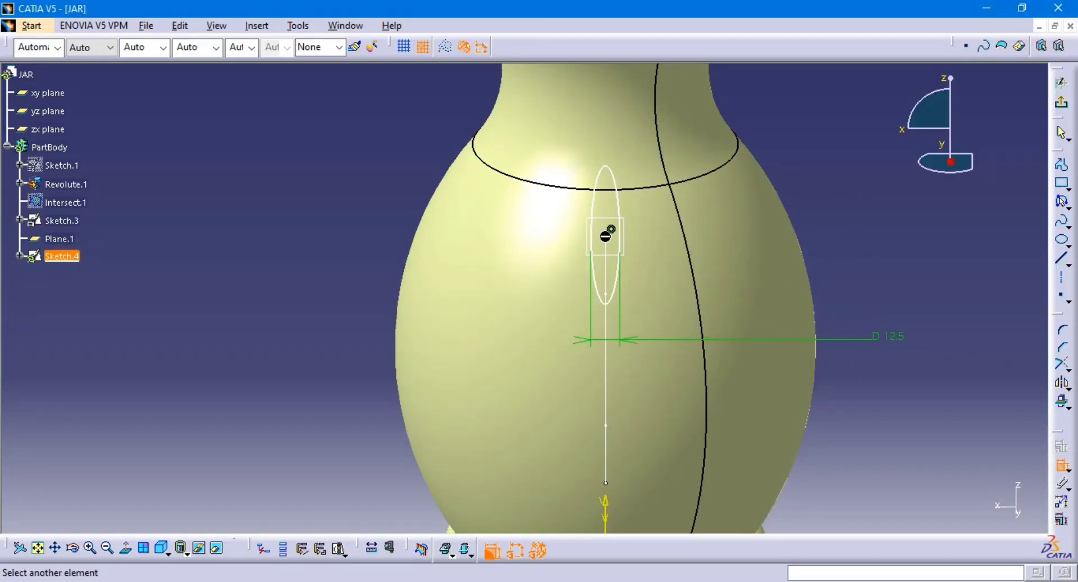
left_click(614, 171)
left_click(874, 221)
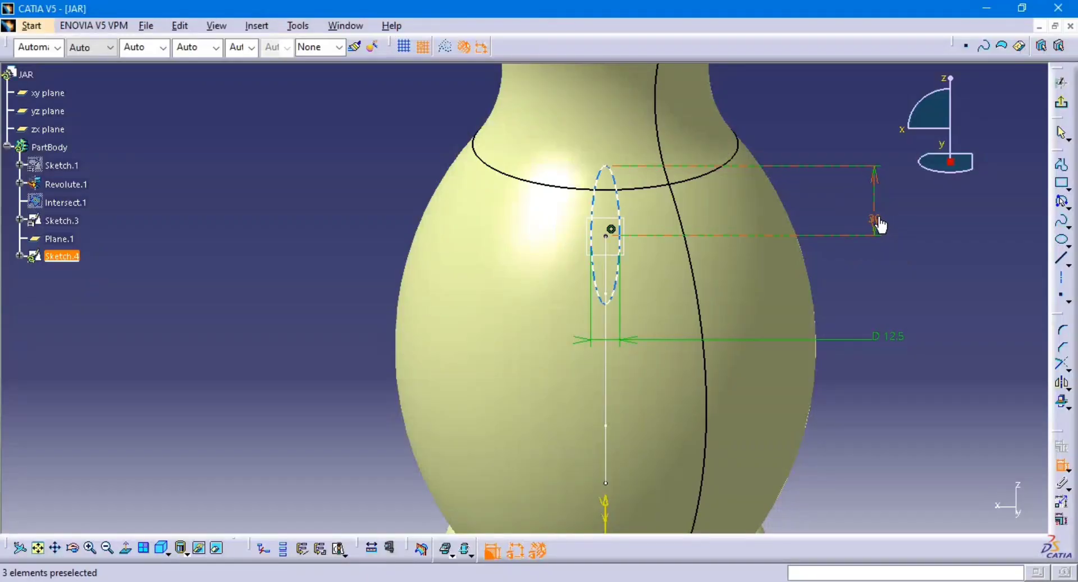
double_click(876, 221)
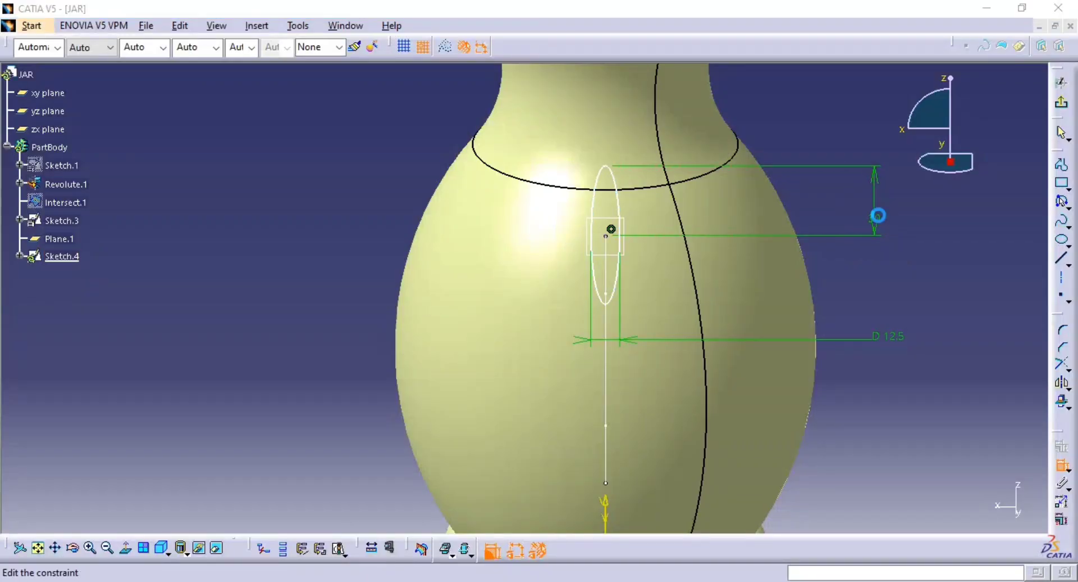
type("5")
key("Return")
middle_click_drag(856, 308, 884, 234)
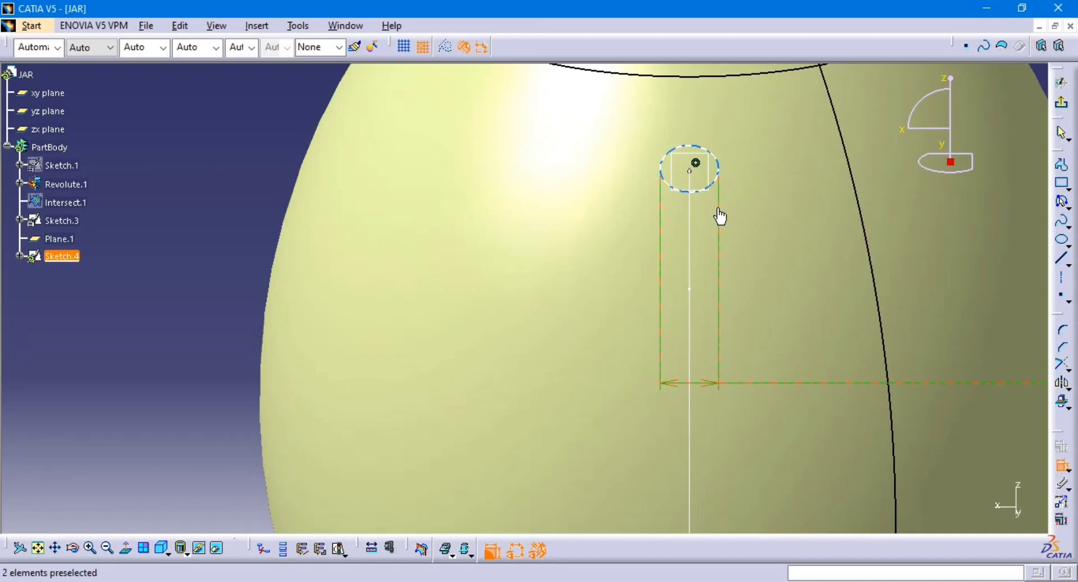
left_click(1065, 107)
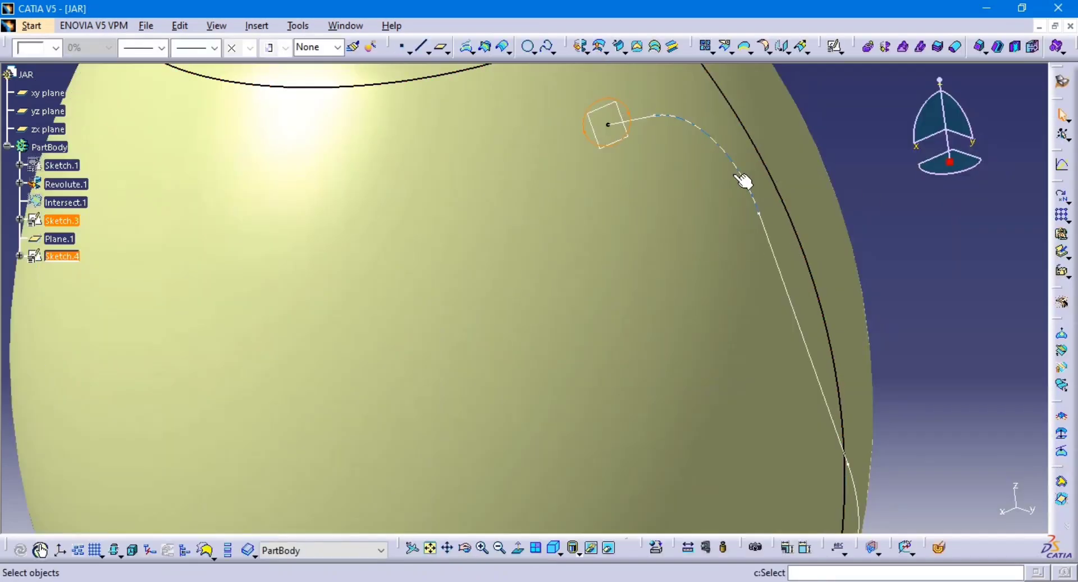
Create a swept surface for the handle using the ellipse sketch as profile and the handle path Sketch.3 as guide curve.
left_click(586, 53)
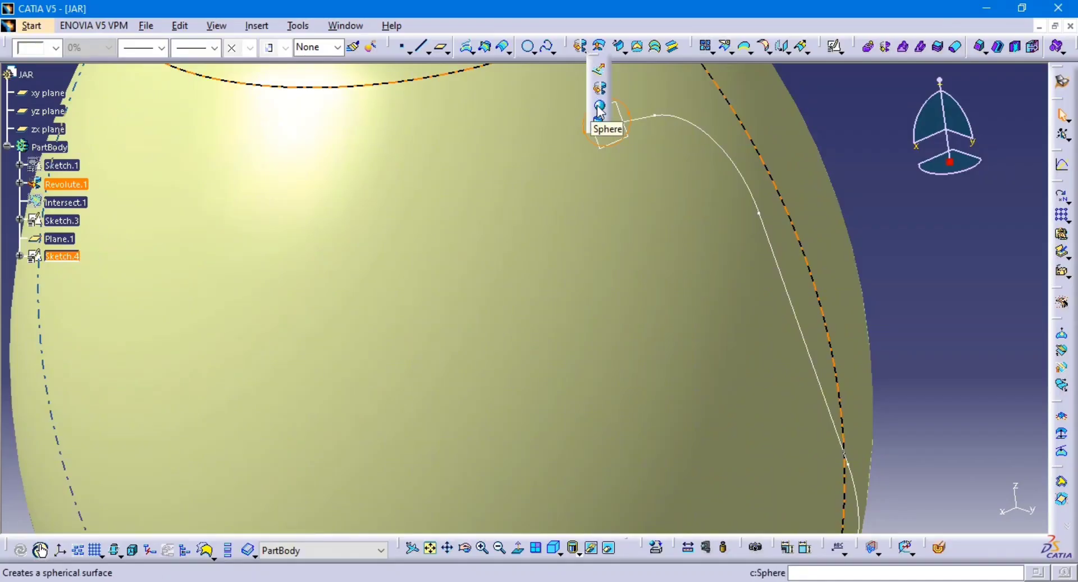
left_click(892, 213)
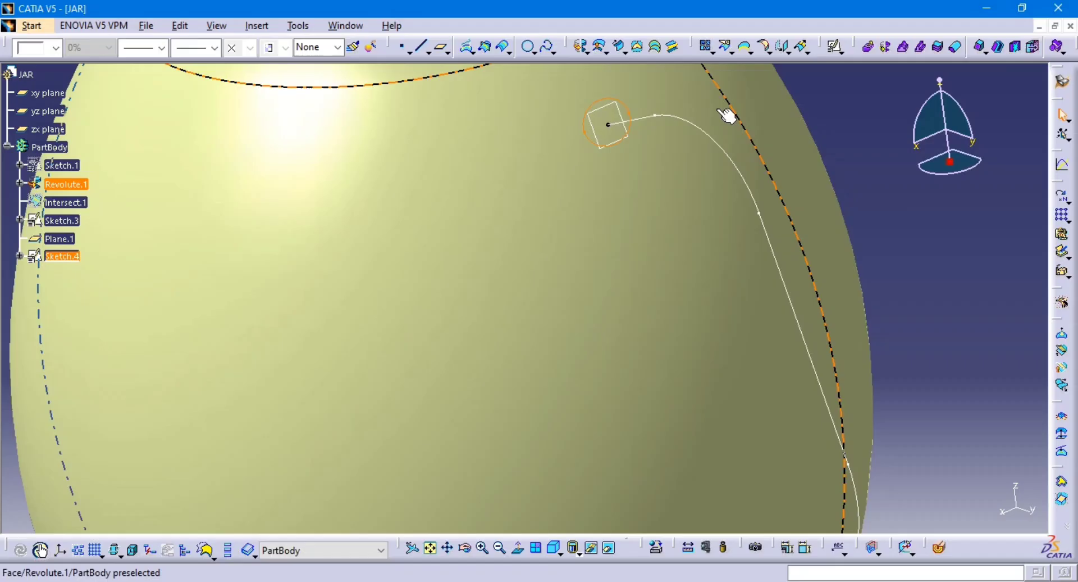
left_click(620, 47)
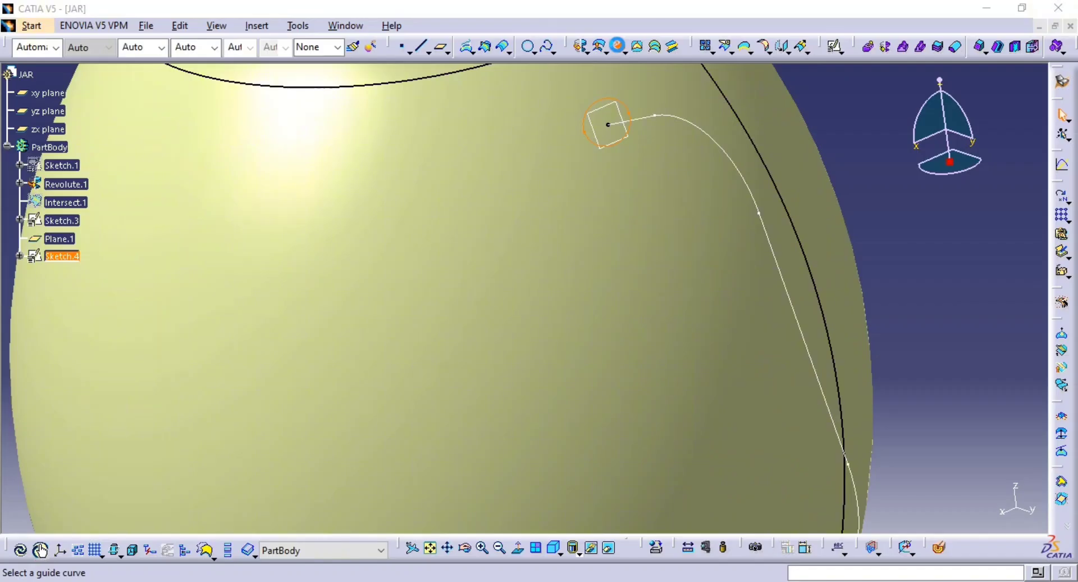
middle_click_drag(628, 203, 428, 245)
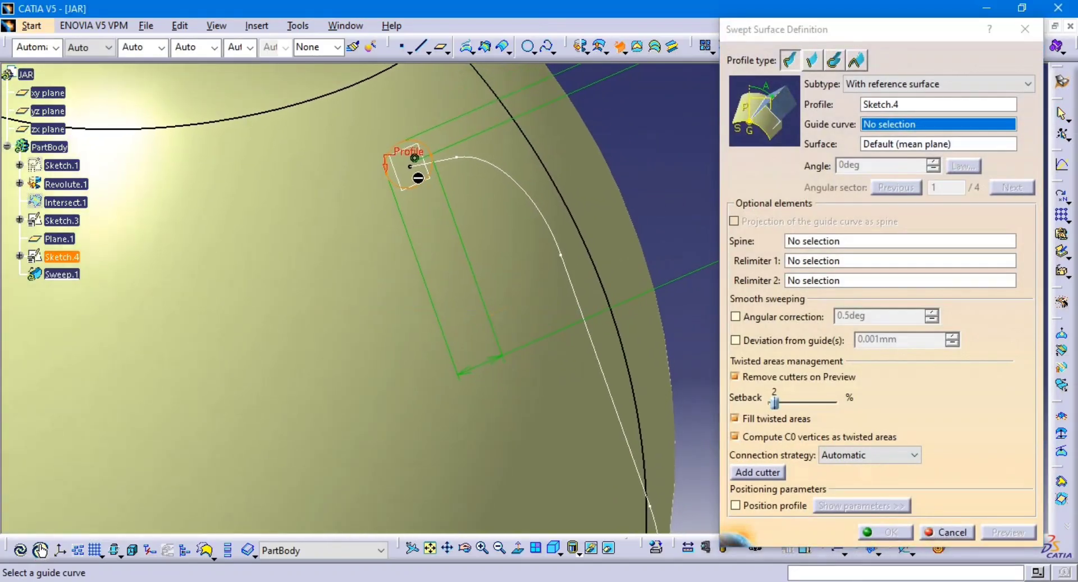
left_click(489, 163)
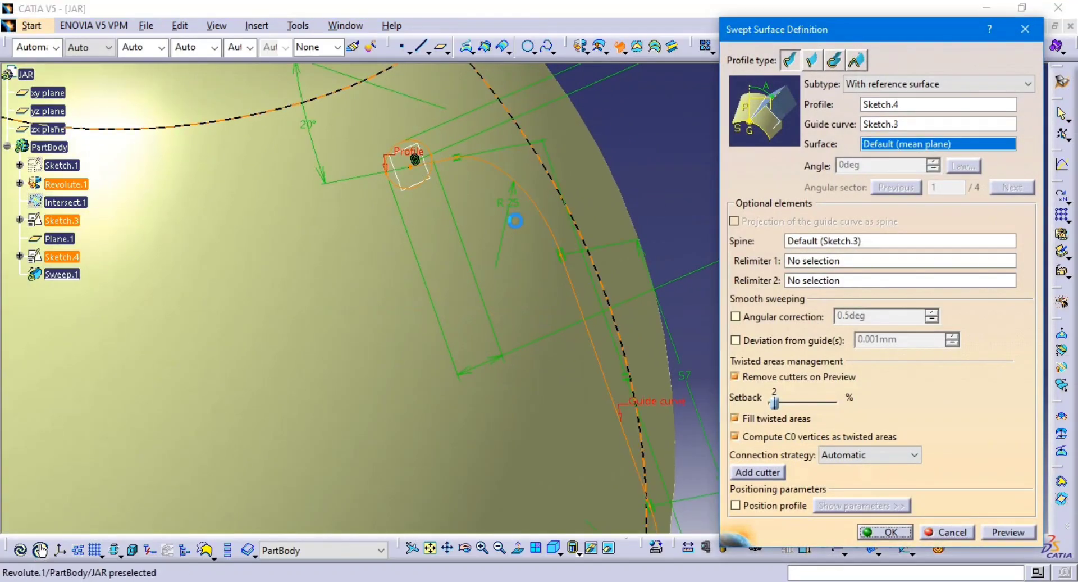
middle_click_drag(580, 232, 584, 186)
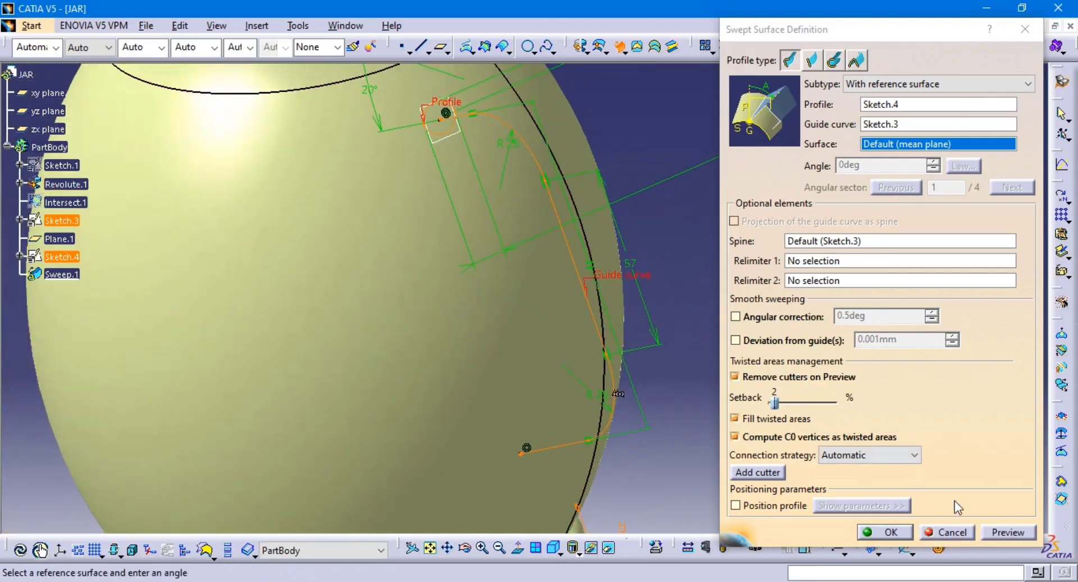
left_click(1013, 538)
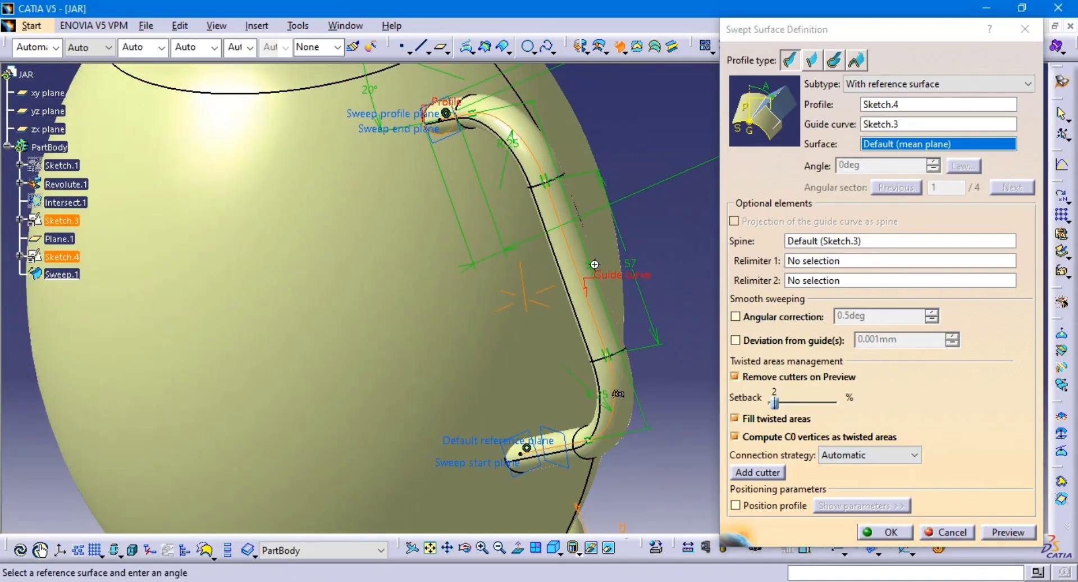
middle_click_drag(677, 256, 500, 247)
left_click(992, 532)
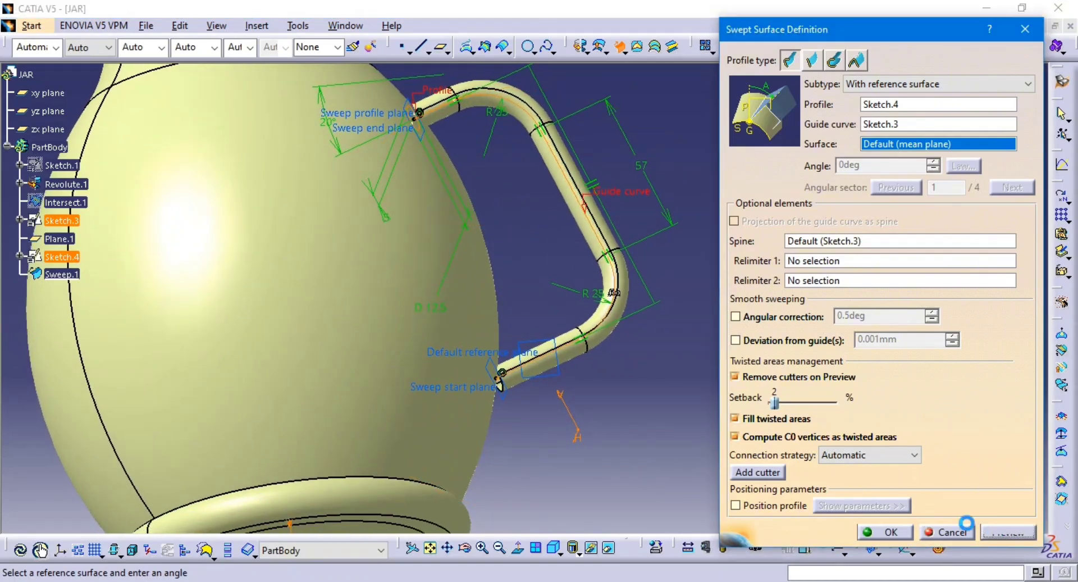
left_click(890, 533)
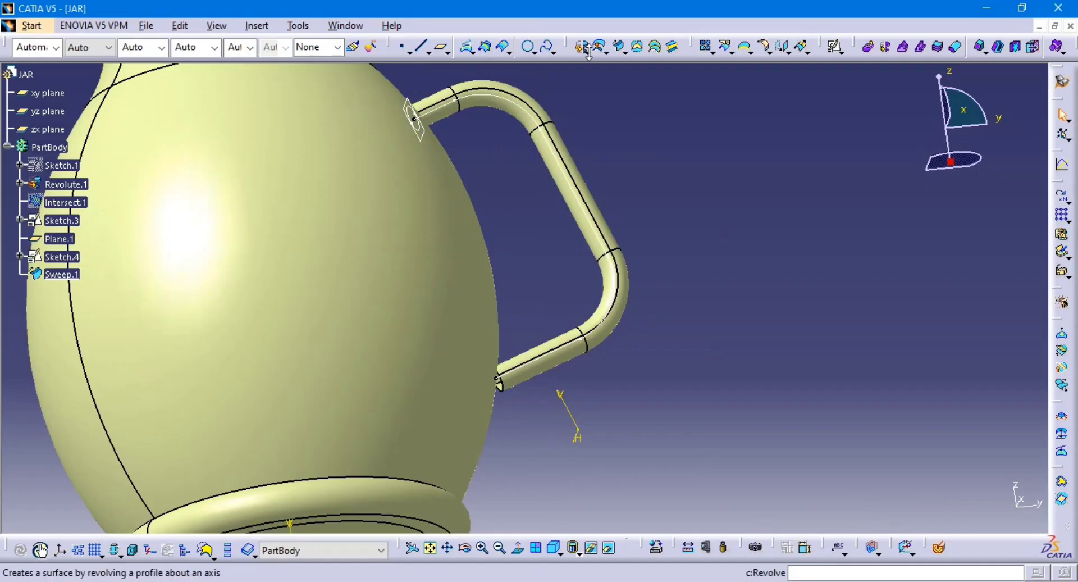
left_click(602, 70)
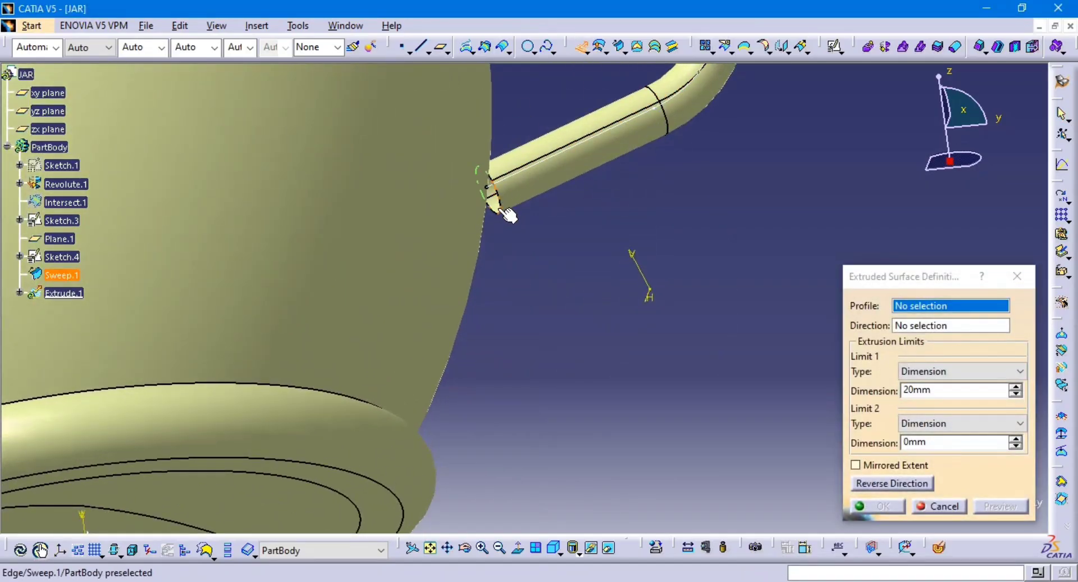
left_click(500, 208)
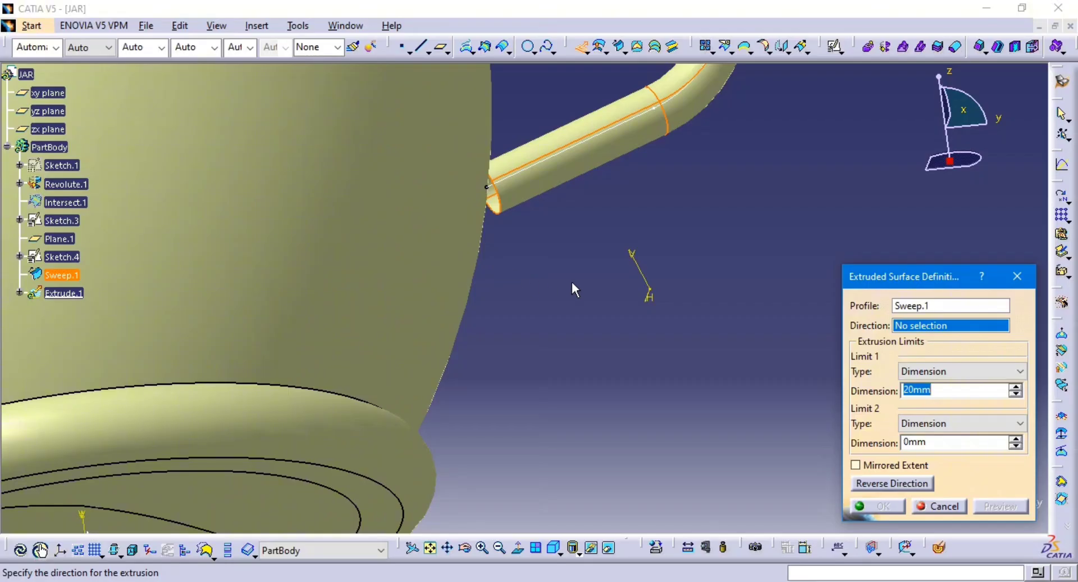
key("Escape")
Extrude the ellipse sketch at the handle's upper end as a surface, 20 mm along the handle and 21 mm into the jar.
middle_click_drag(524, 217, 428, 217)
middle_click_drag(352, 235, 390, 206)
middle_click_drag(525, 234, 597, 207)
middle_click_drag(472, 163, 630, 148)
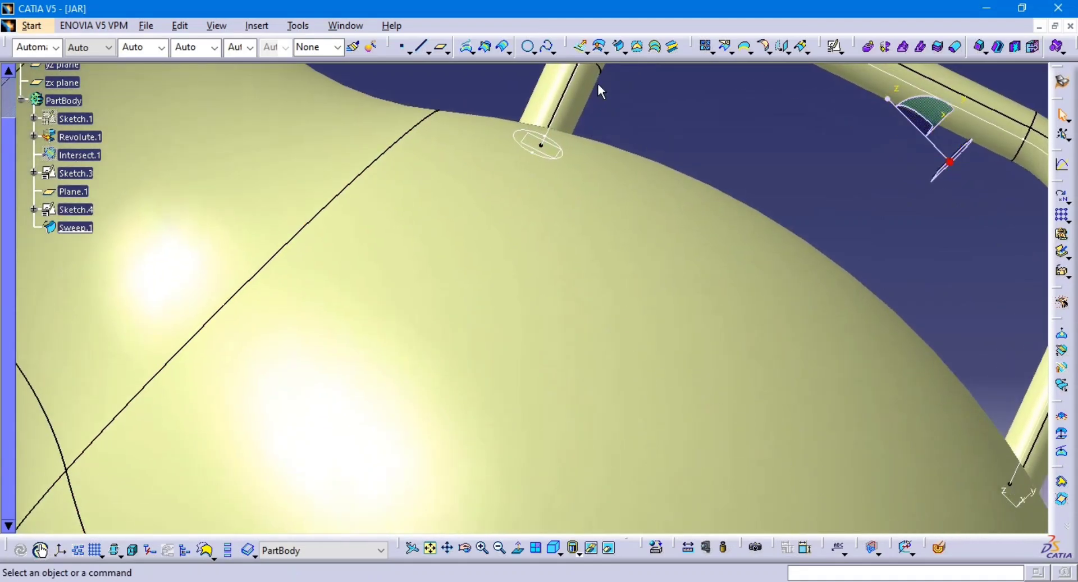
left_click(583, 51)
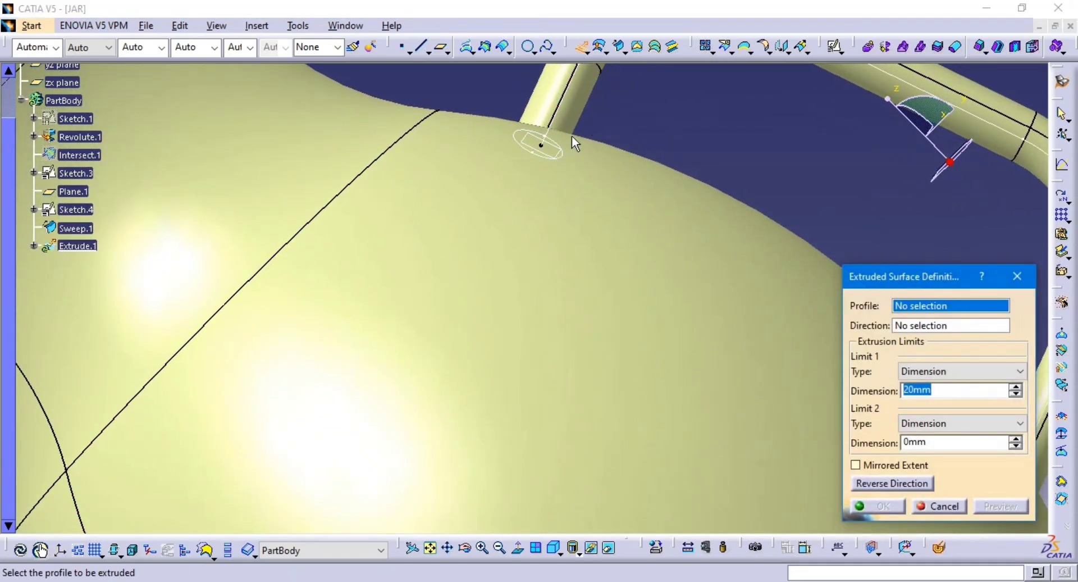
left_click(528, 136)
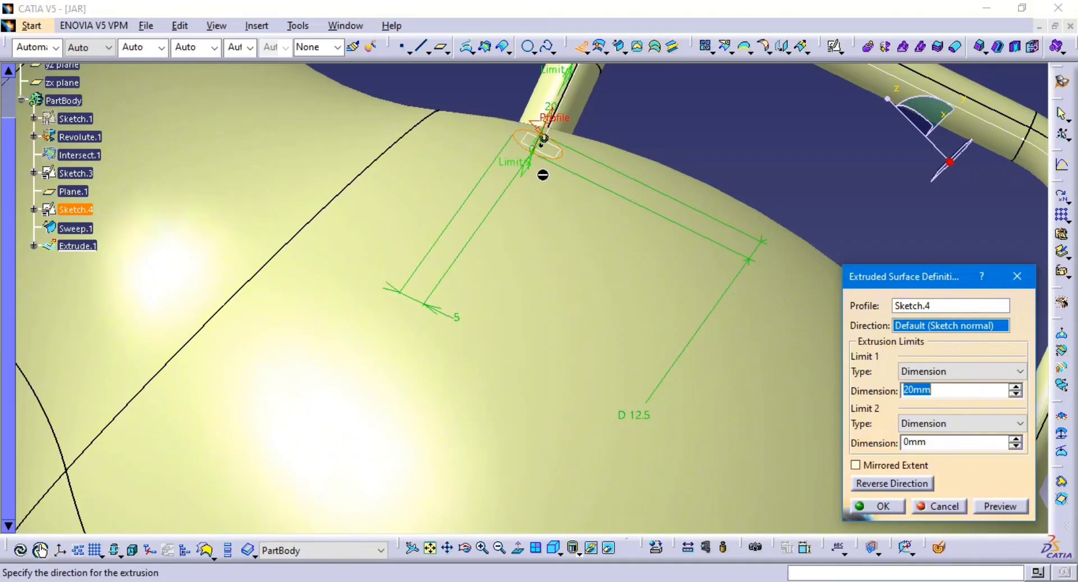
left_click(522, 176)
left_click_drag(497, 230, 491, 268)
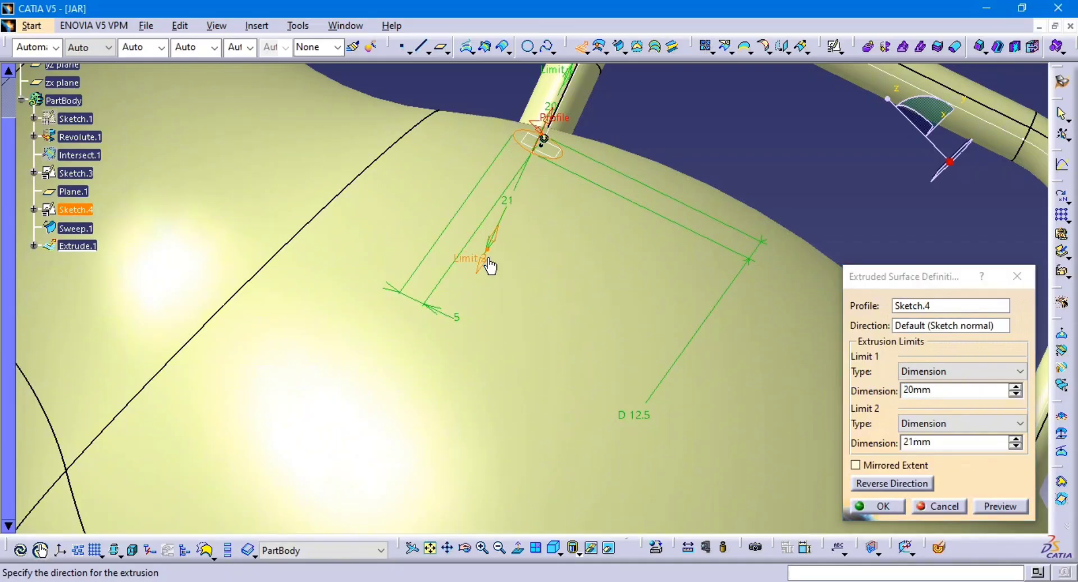
middle_click_drag(591, 178, 581, 216)
middle_click_drag(547, 201, 287, 223)
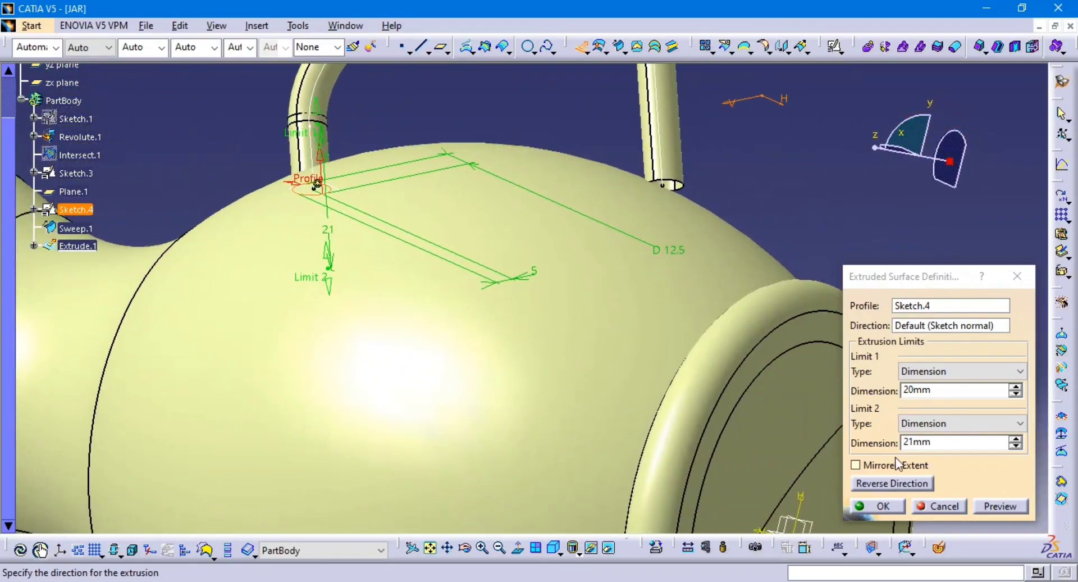
left_click(967, 503)
left_click(886, 506)
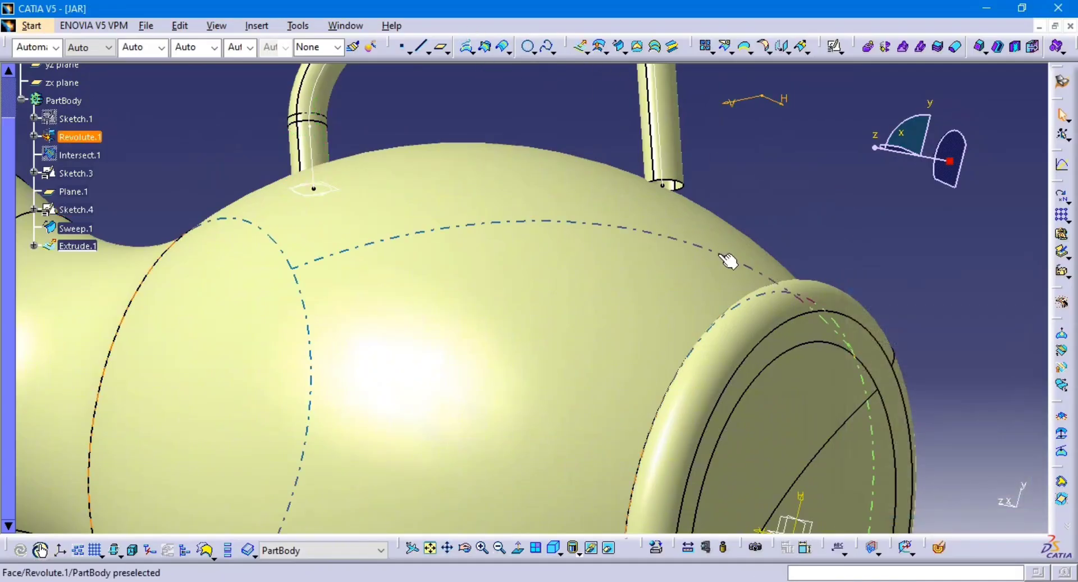
Extract a boundary curve with point continuity from the open edge at the swept handle's lower end.
middle_click_drag(673, 203, 676, 174, "ctrl")
middle_click_drag(621, 131, 547, 96)
middle_click_drag(757, 123, 701, 129)
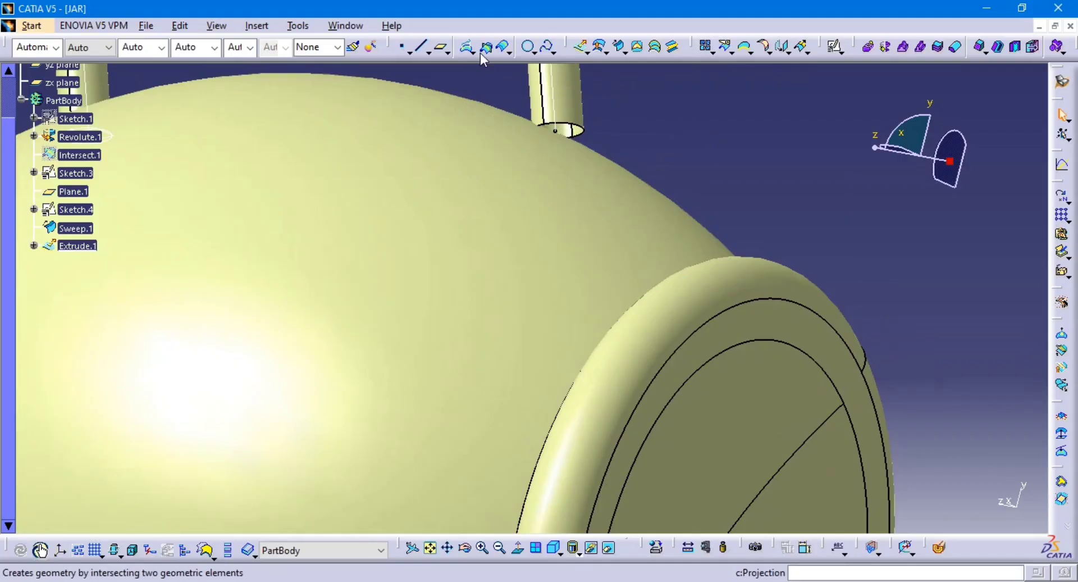
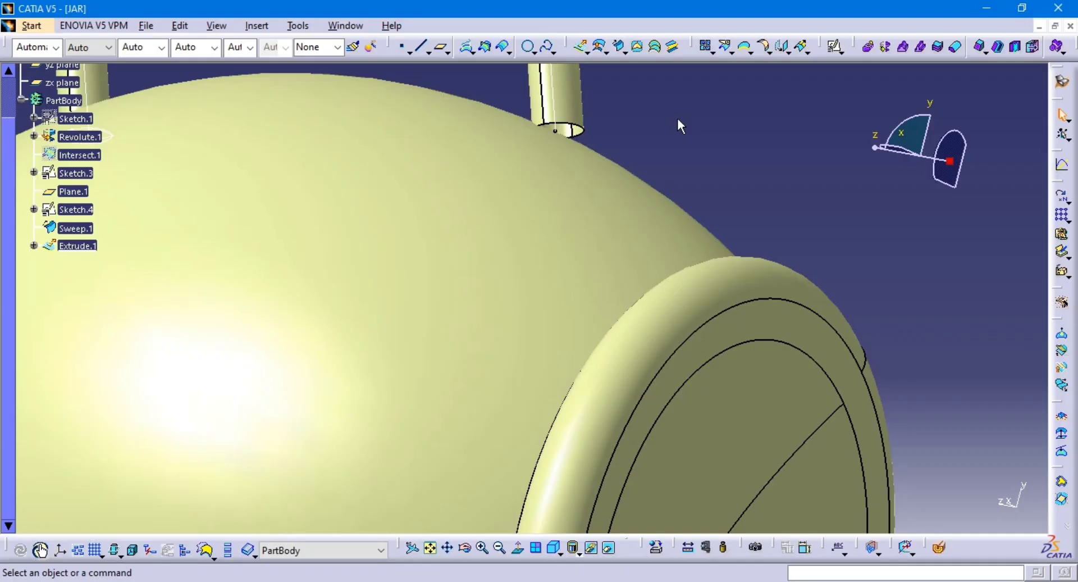
left_click(745, 52)
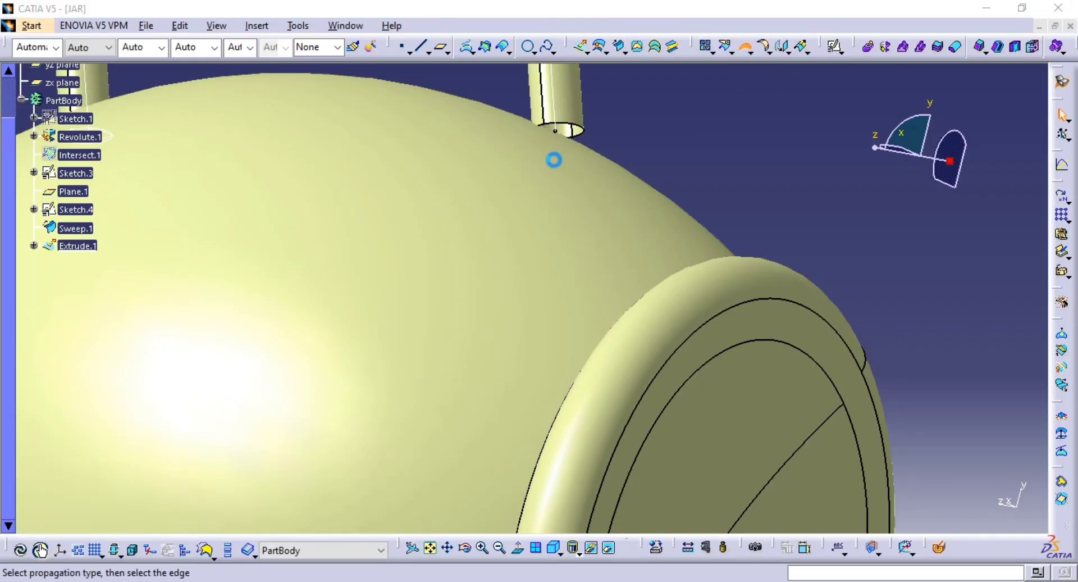
left_click(583, 129)
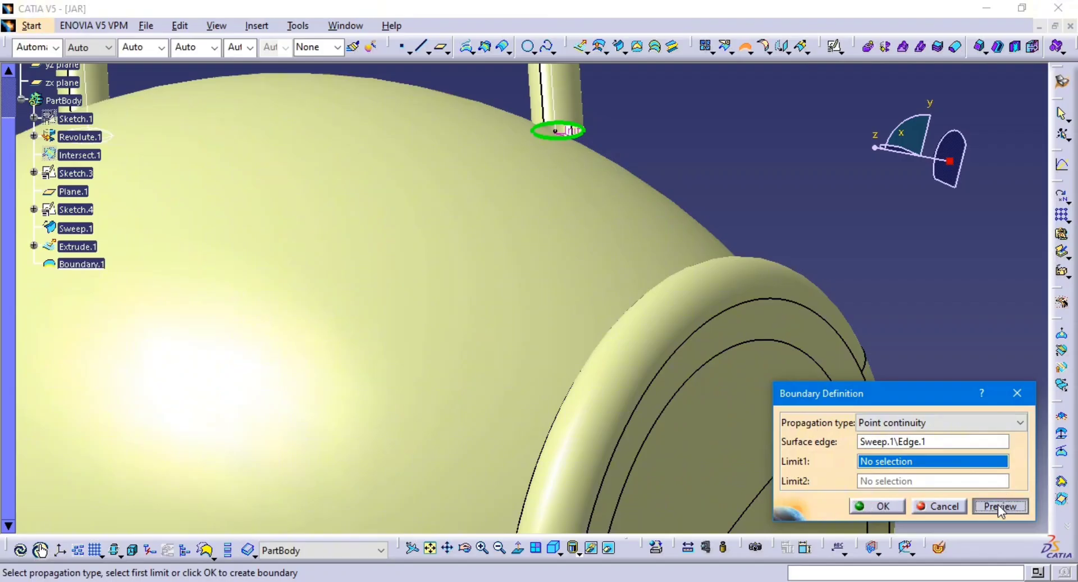
left_click(898, 508)
Extrude the boundary curve at the handle's lower end as a surface along the handle path's straight segment, 20 mm outward and 38 mm into the jar.
middle_click_drag(718, 88, 674, 148)
left_click(582, 49)
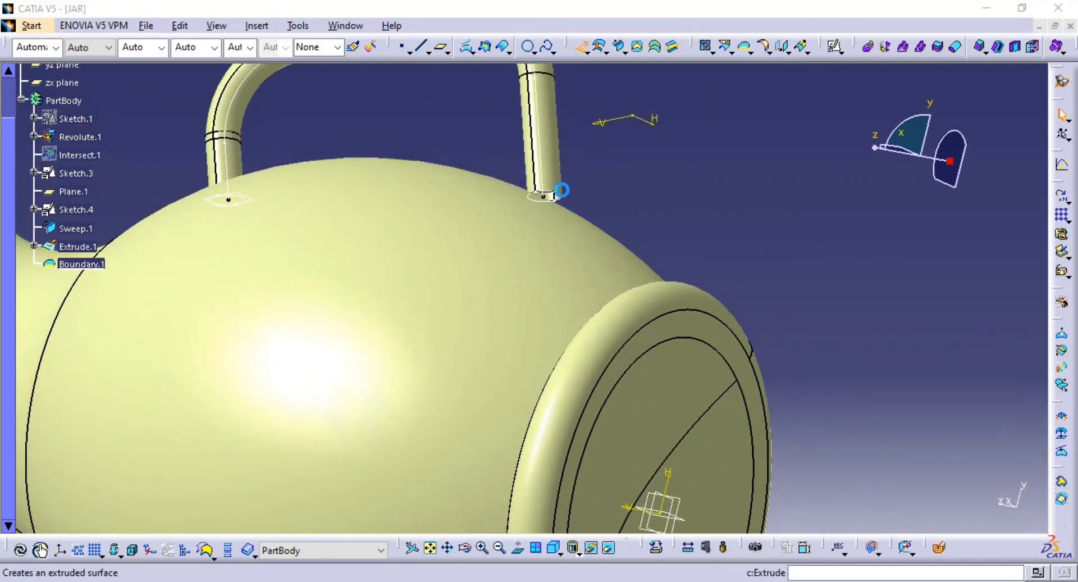
left_click(556, 193)
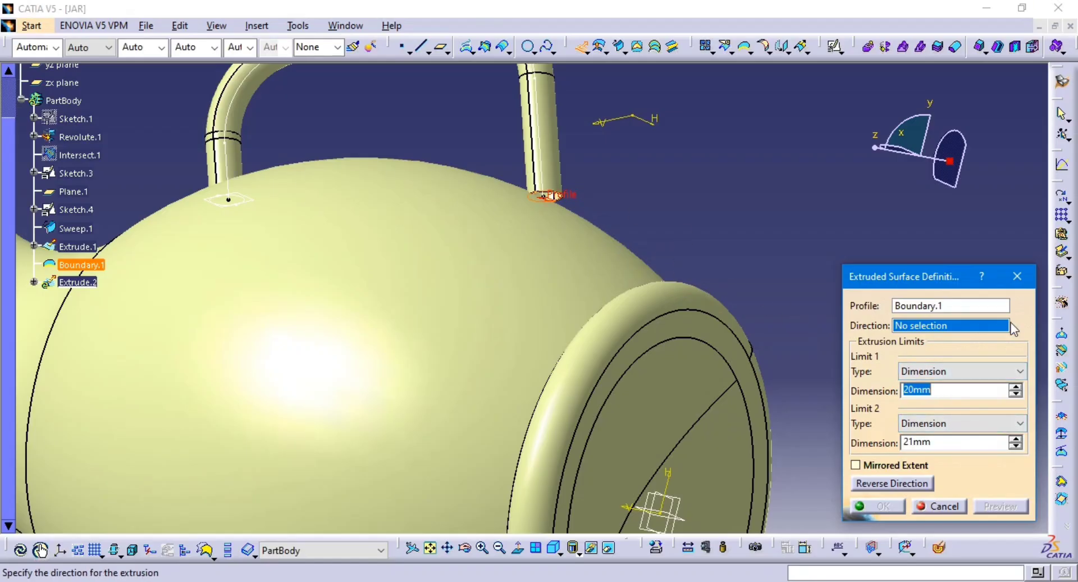
left_click(548, 169)
left_click(535, 259)
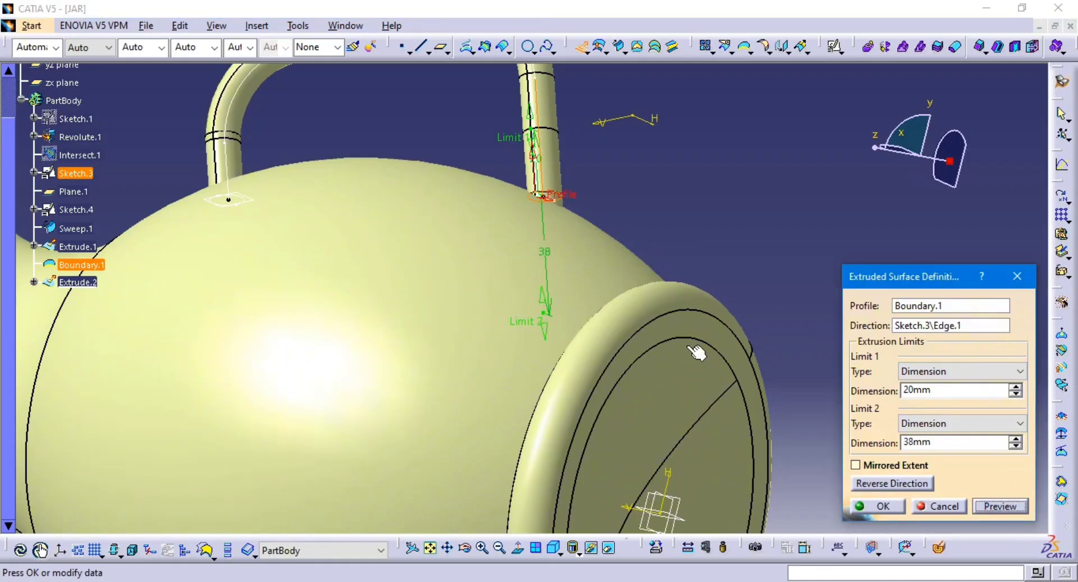
middle_click_drag(600, 234, 598, 312)
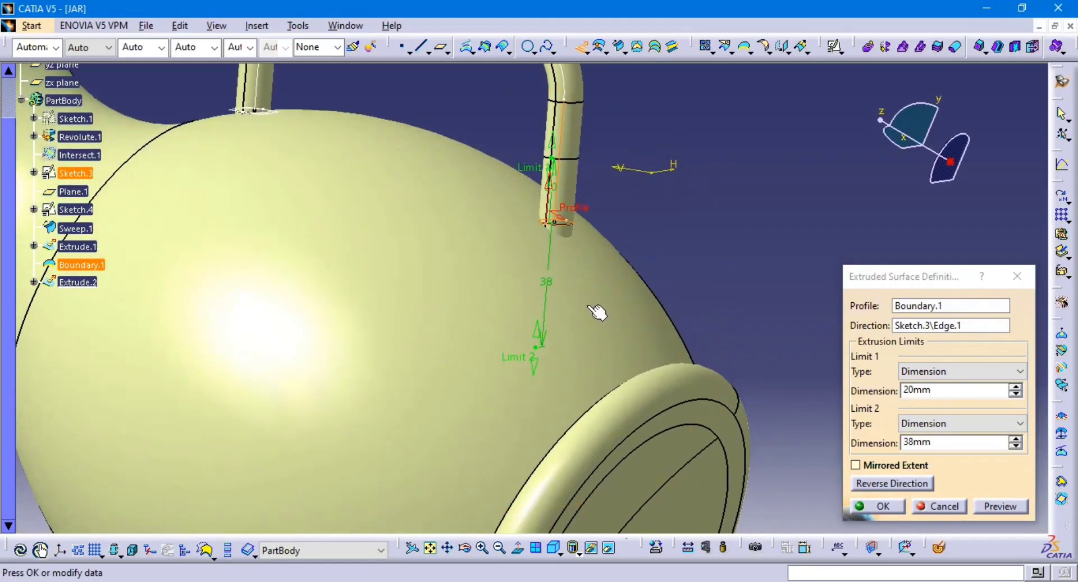
left_click(925, 502)
Try to join the swept handle surface with the extruded surfaces at both of its ends, displaying the connexity diagnosis.
middle_click_drag(773, 274, 700, 227)
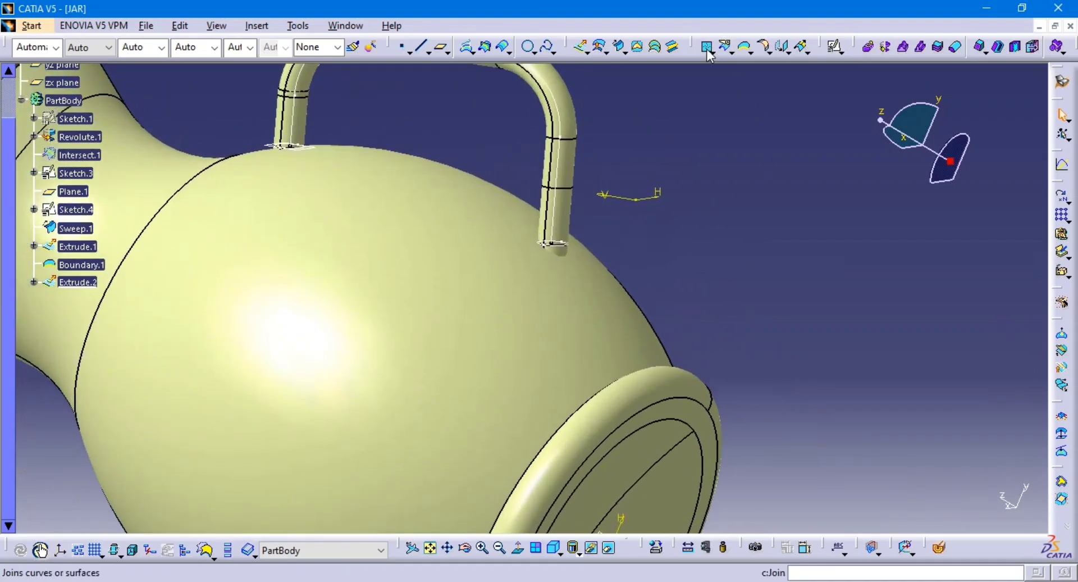
left_click(705, 46)
left_click(583, 168)
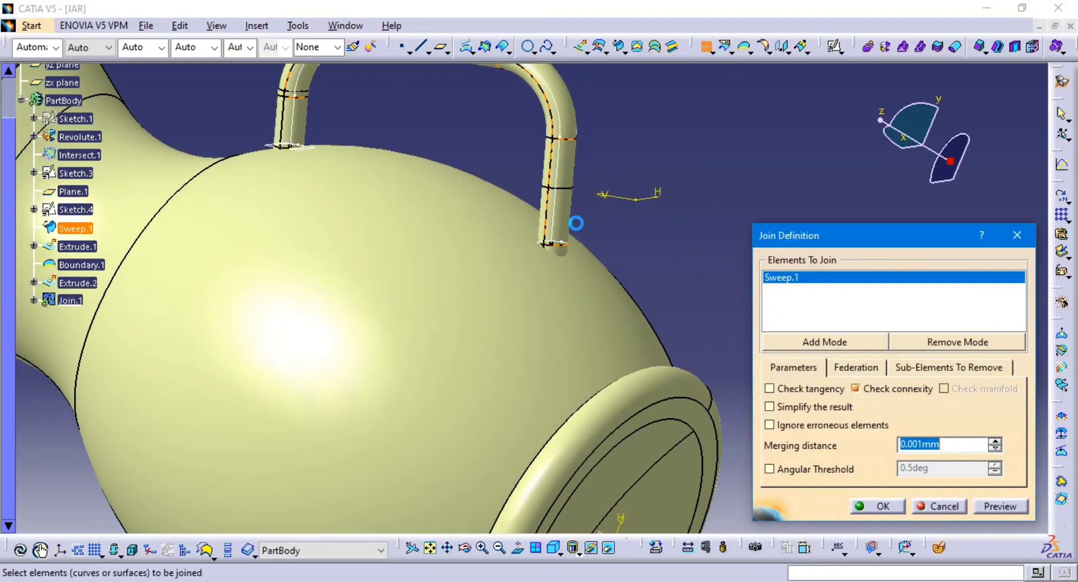
middle_click_drag(561, 247, 569, 118)
left_click(662, 121)
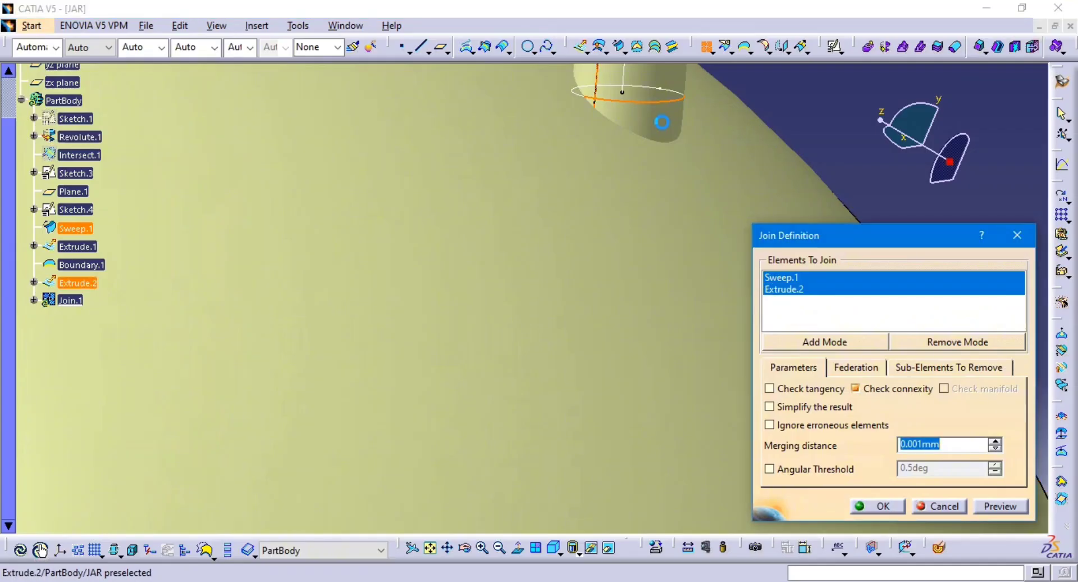
middle_click_drag(661, 102, 601, 258)
middle_click_drag(441, 223, 678, 413)
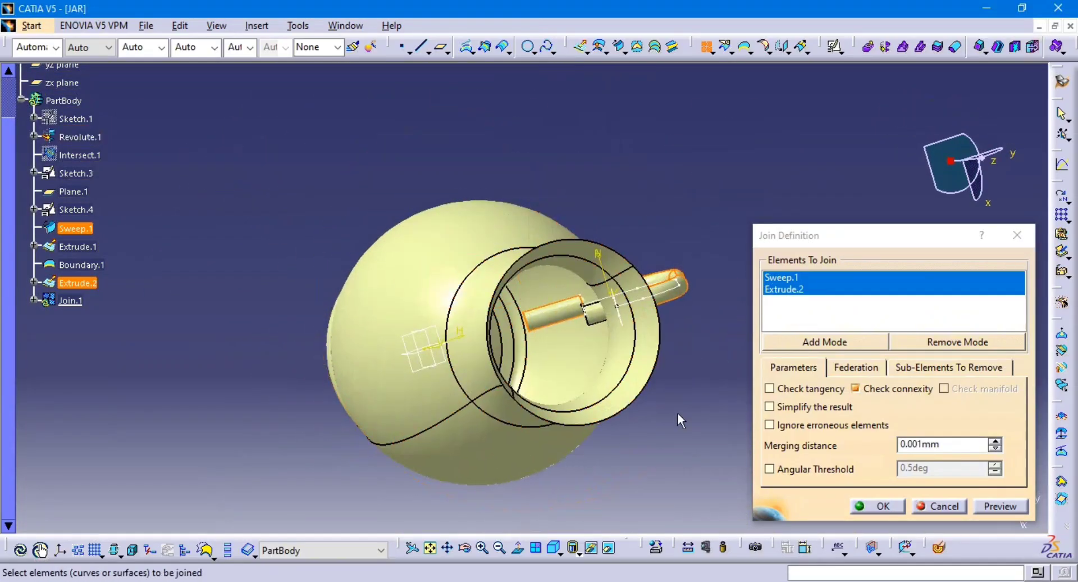
left_click(608, 318)
left_click(1003, 506)
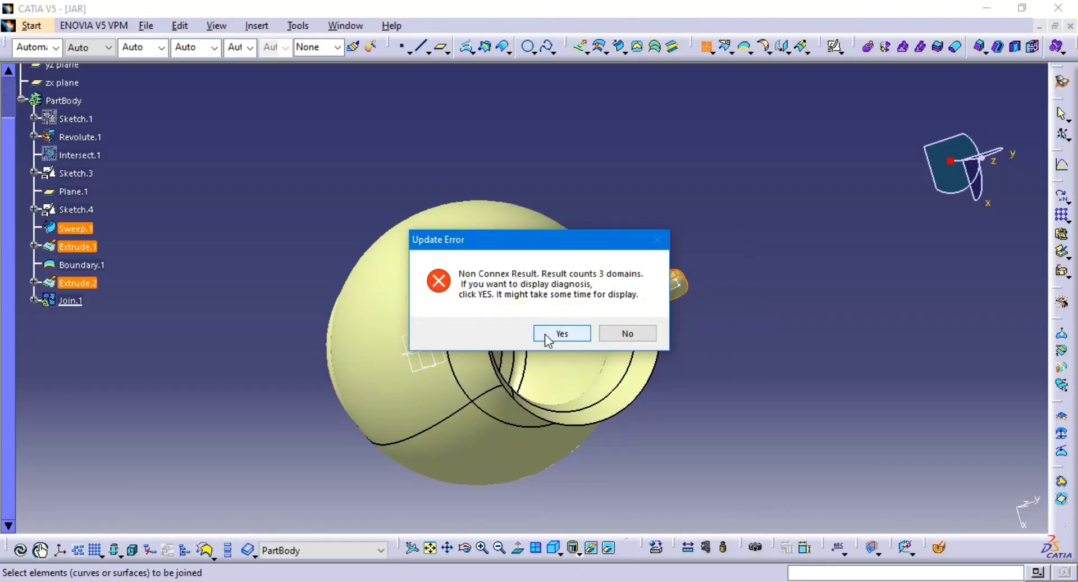
left_click(562, 333)
middle_click_drag(697, 331, 534, 214)
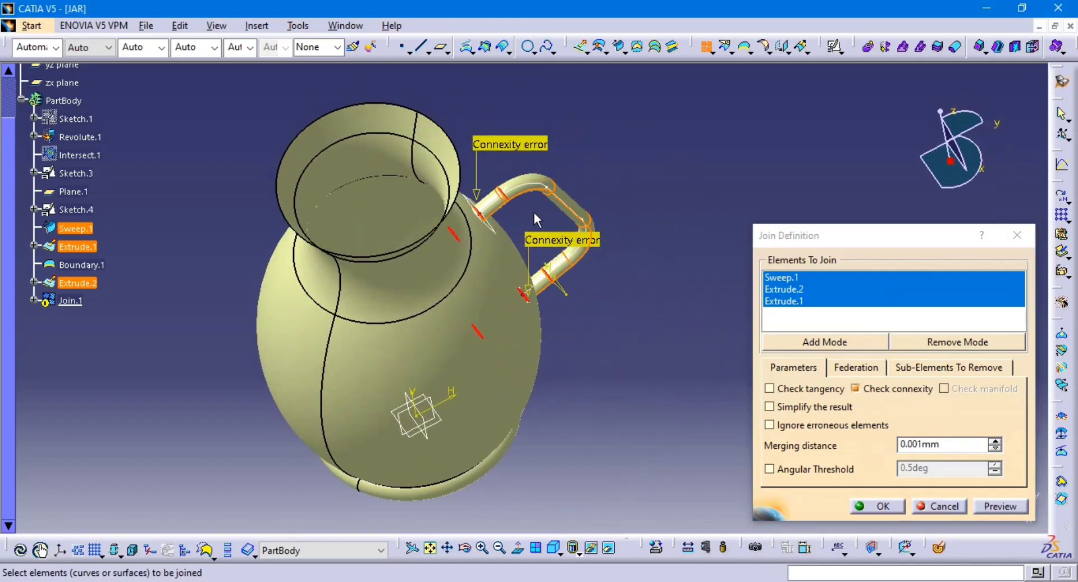
middle_click_drag(526, 252, 453, 198)
middle_click_drag(622, 228, 622, 269)
left_click(926, 505)
Split the extruded surface at the handle's upper end using the revolved jar body as the cutting element.
middle_click_drag(673, 293, 640, 266)
middle_click_drag(542, 370, 505, 299)
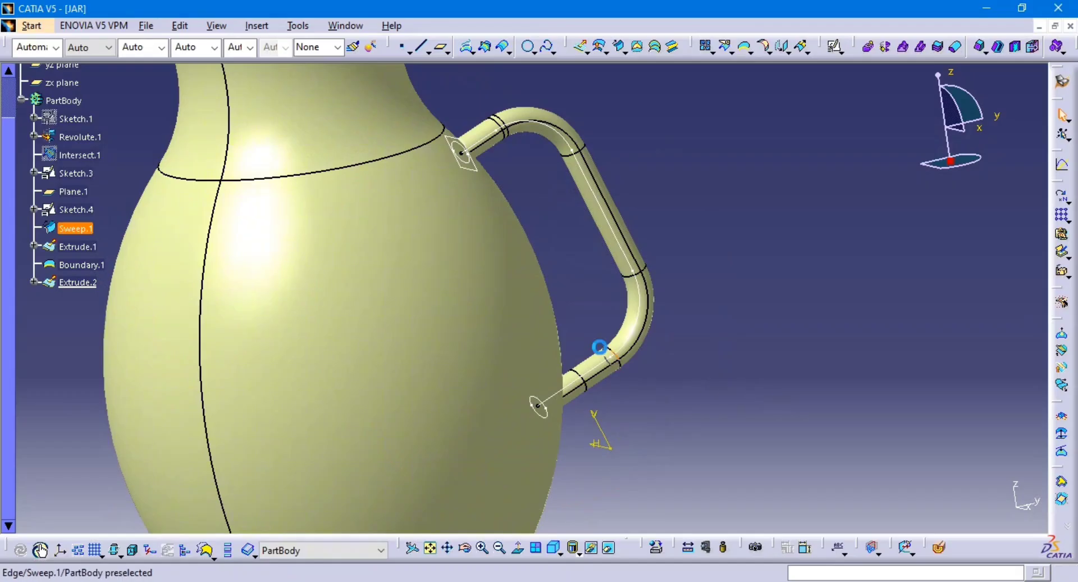
middle_click_drag(599, 347, 555, 451)
middle_click_drag(593, 389, 614, 226)
middle_click_drag(664, 331, 762, 282)
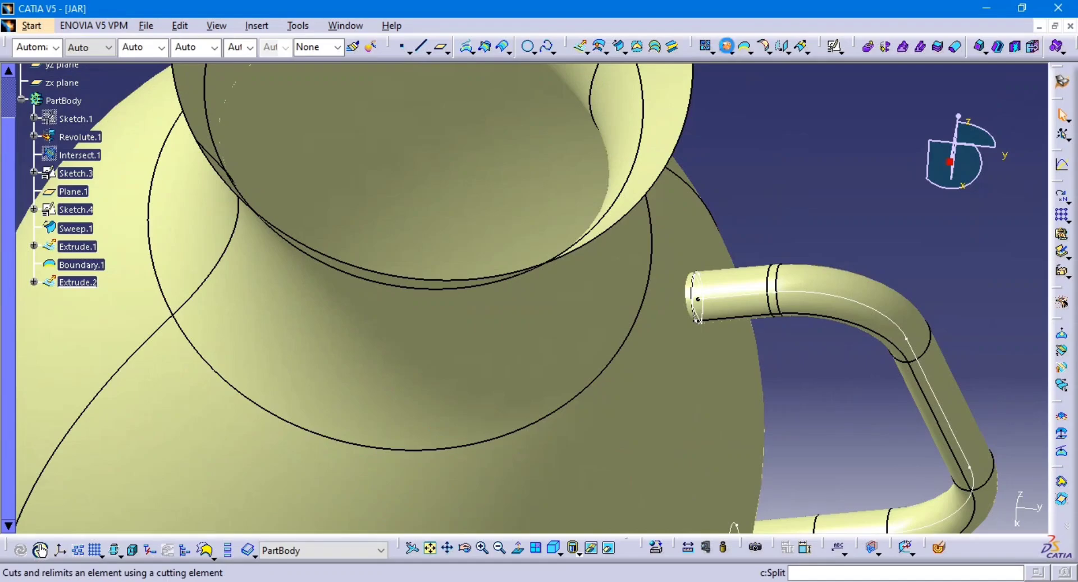
left_click(727, 47)
middle_click_drag(612, 338, 683, 366)
left_click(705, 401)
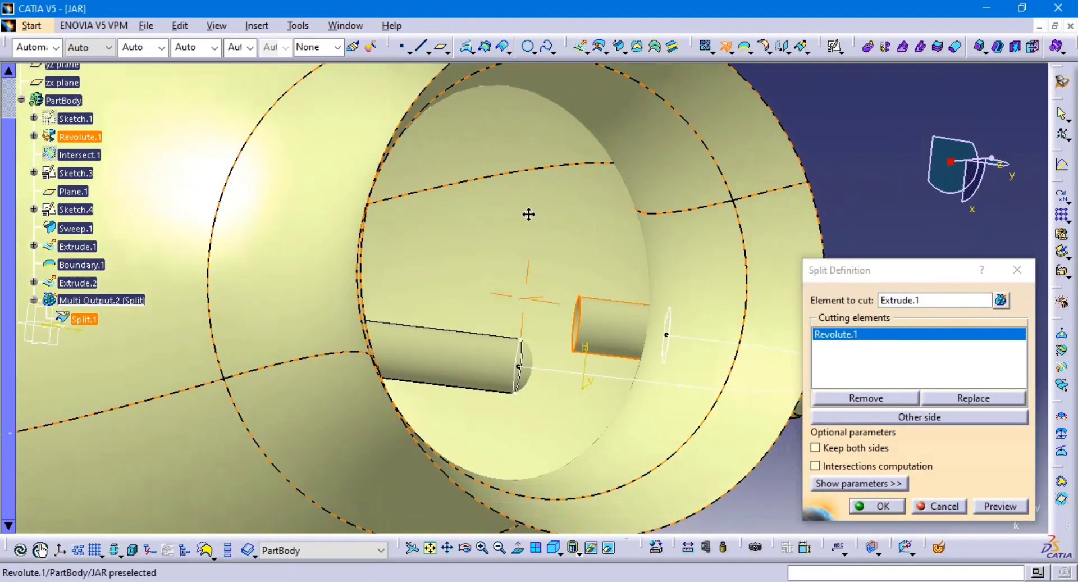
left_click(572, 208)
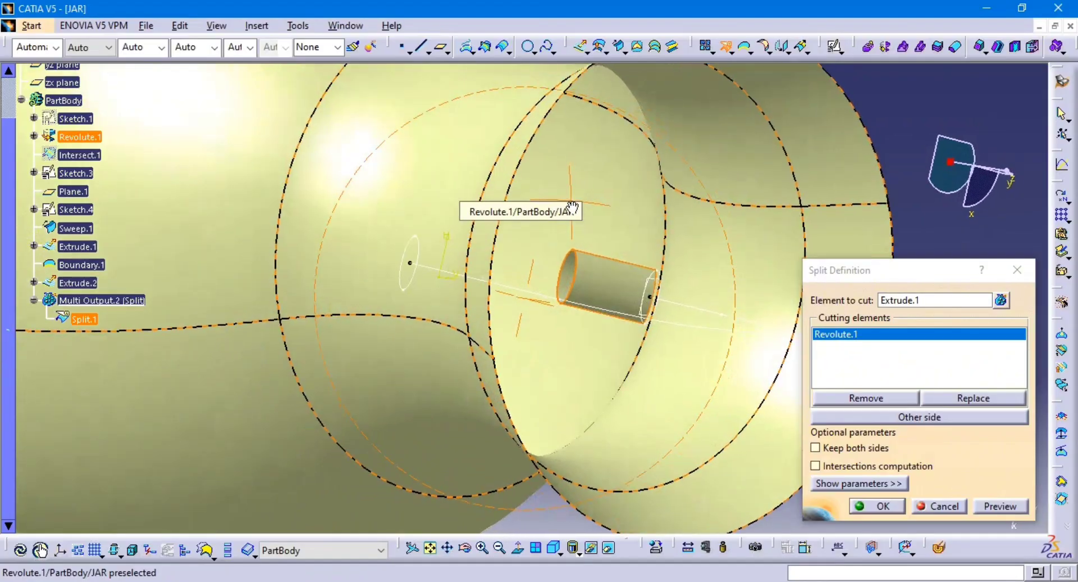
left_click(990, 507)
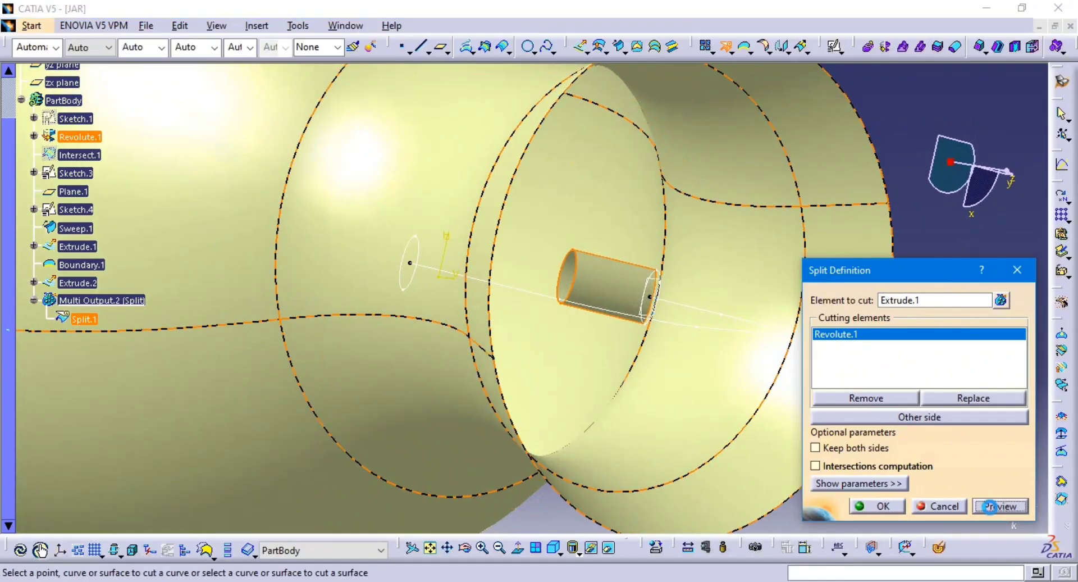
left_click(895, 507)
Edit the upper extension's split to keep the other side, the portion outside the jar.
middle_click_drag(756, 359, 565, 253)
middle_click_drag(574, 336, 578, 196)
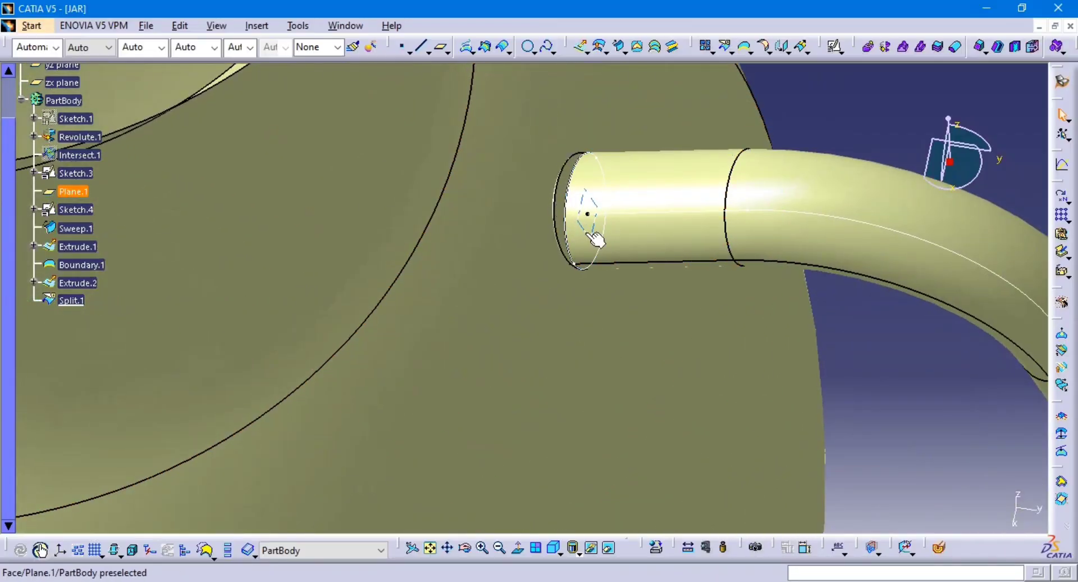
double_click(73, 302)
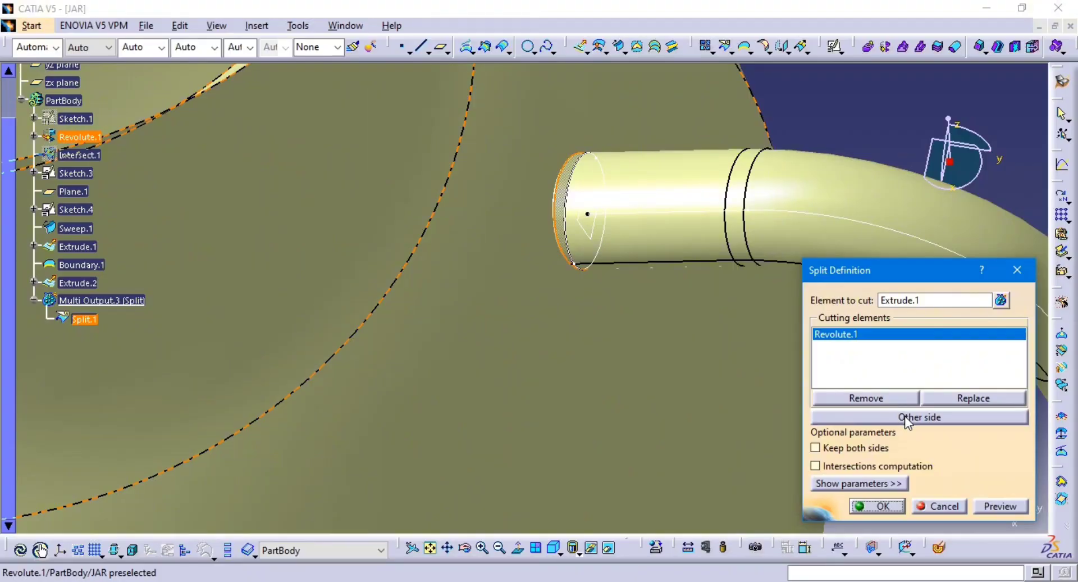
left_click(905, 416)
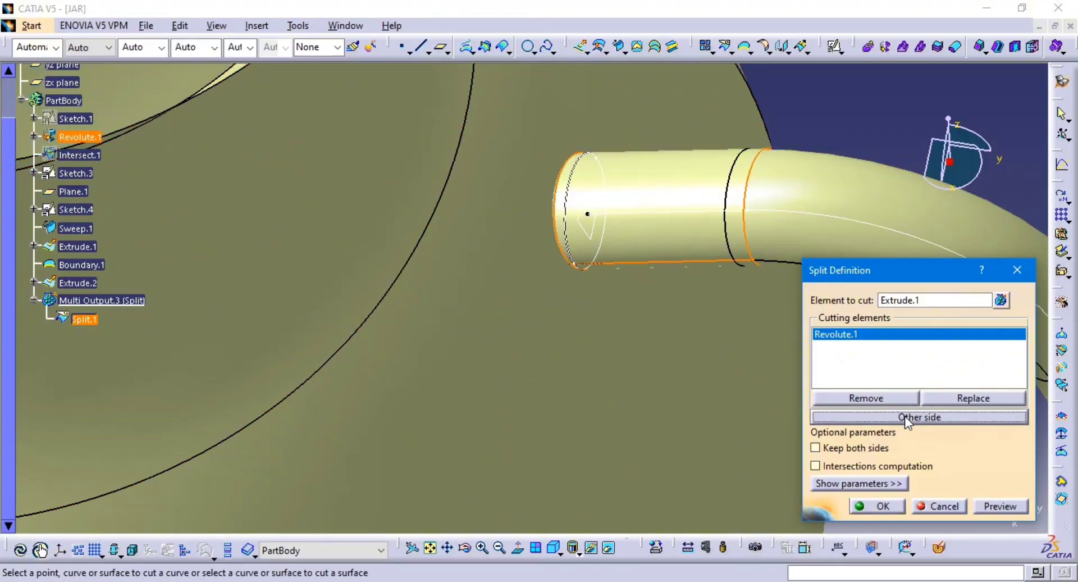
left_click(872, 507)
Split the swept handle surface with the revolved jar body, switching to the other side to keep the portion outside the jar.
mouse_move(568, 231)
middle_mouse_down()
mouse_move(621, 308)
mouse_move(691, 351)
mouse_move(655, 265)
middle_mouse_up()
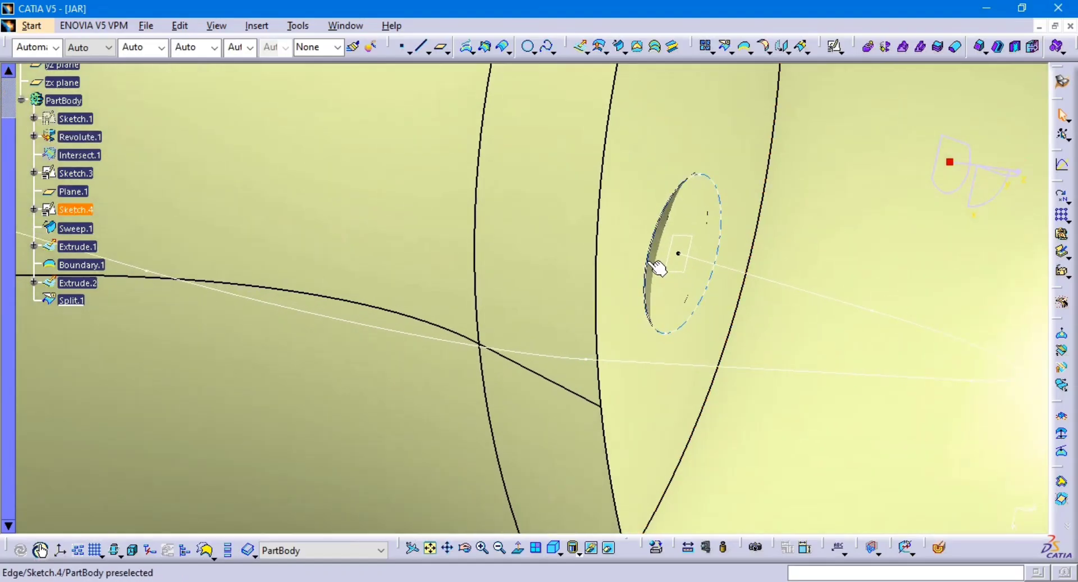
mouse_move(761, 303)
middle_mouse_down()
mouse_move(647, 232)
mouse_move(621, 145)
mouse_move(642, 272)
mouse_move(559, 181)
mouse_move(501, 169)
mouse_move(545, 202)
mouse_move(568, 137)
middle_mouse_up()
middle_click_drag(664, 260, 628, 295)
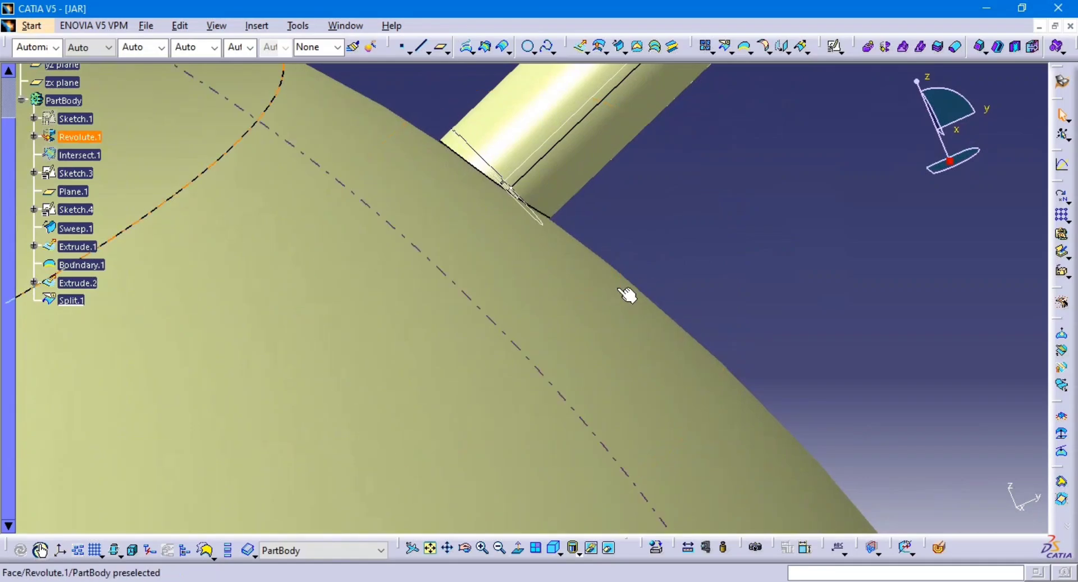
middle_click_drag(687, 234, 709, 385)
middle_click_drag(602, 353, 622, 153)
middle_click_drag(515, 356, 642, 287)
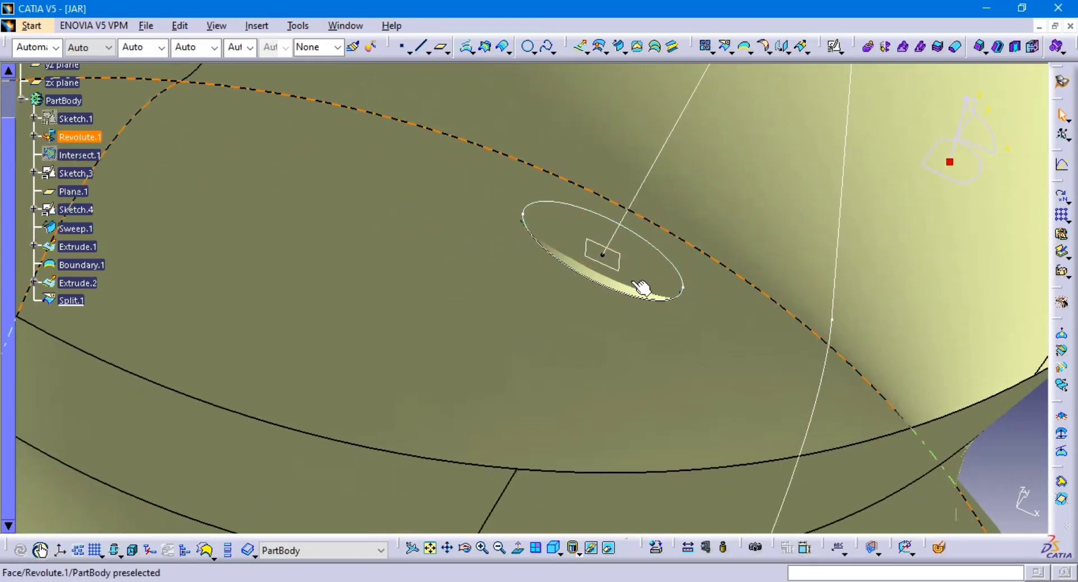
left_click(726, 49)
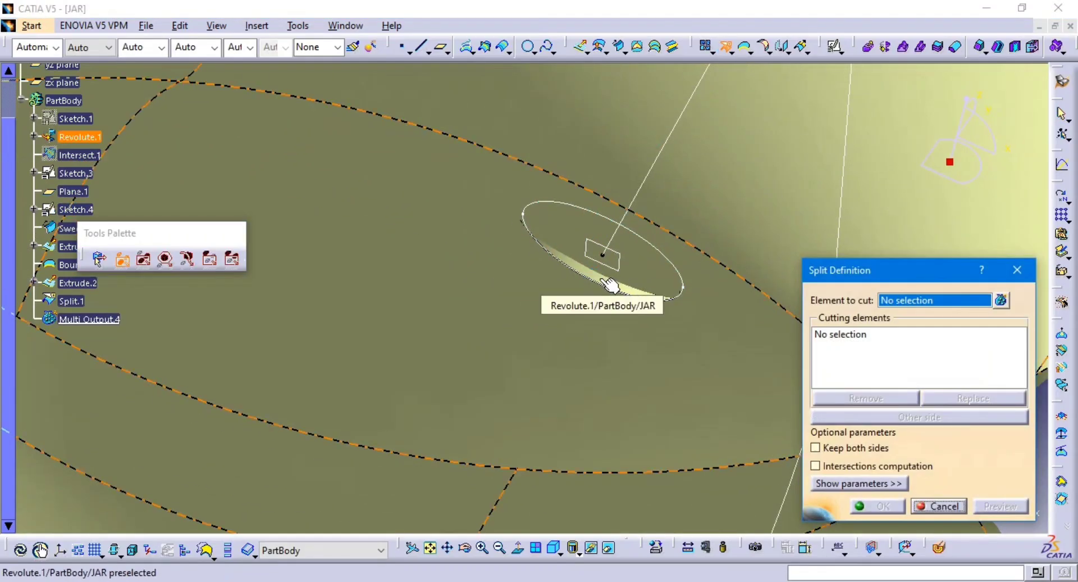
middle_click_drag(590, 284, 658, 253)
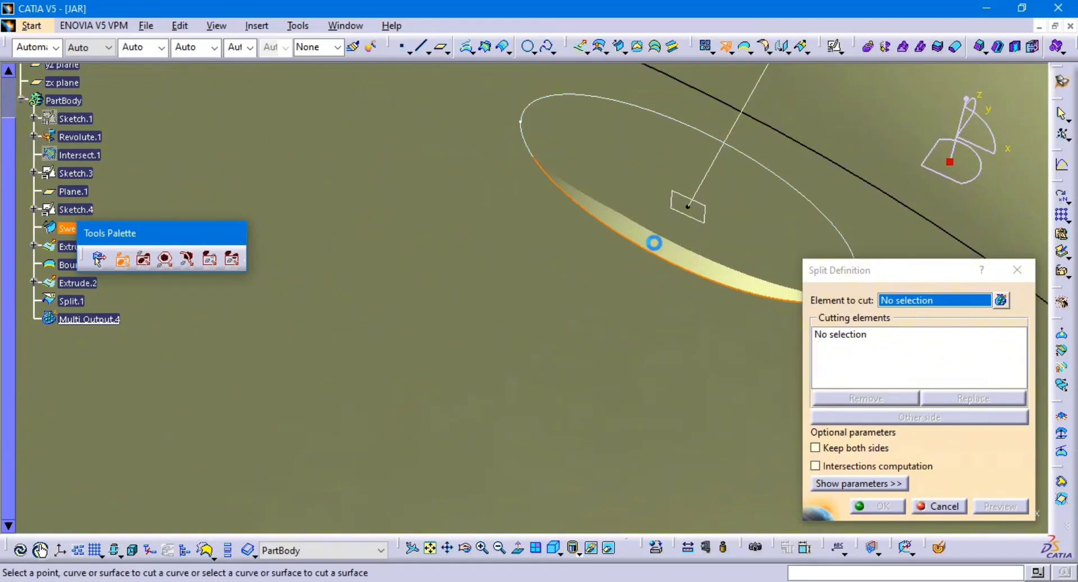
left_click(654, 243)
left_click(595, 305)
middle_click_drag(595, 305, 580, 325)
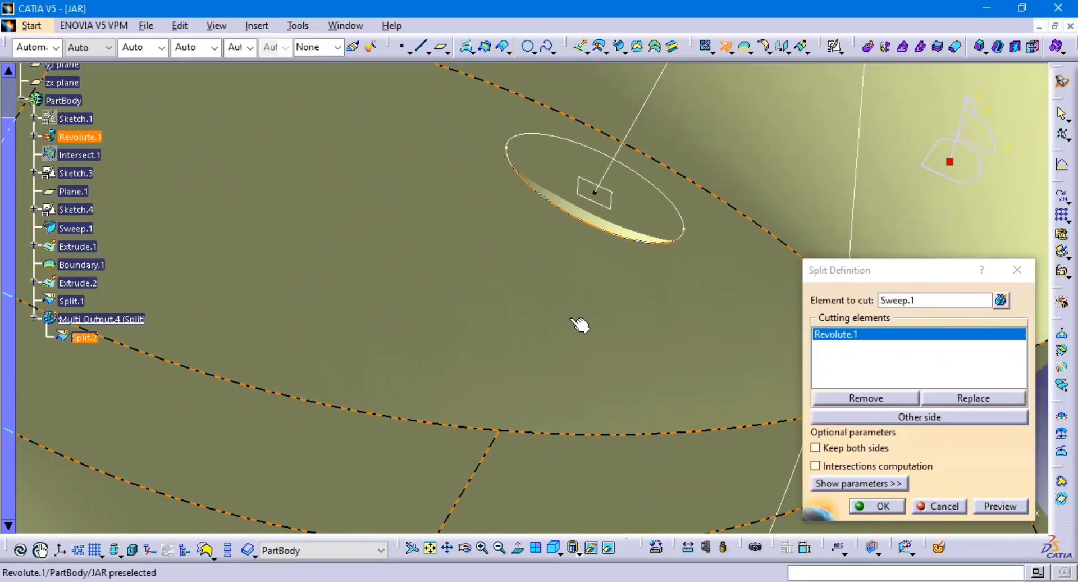
left_click(889, 418)
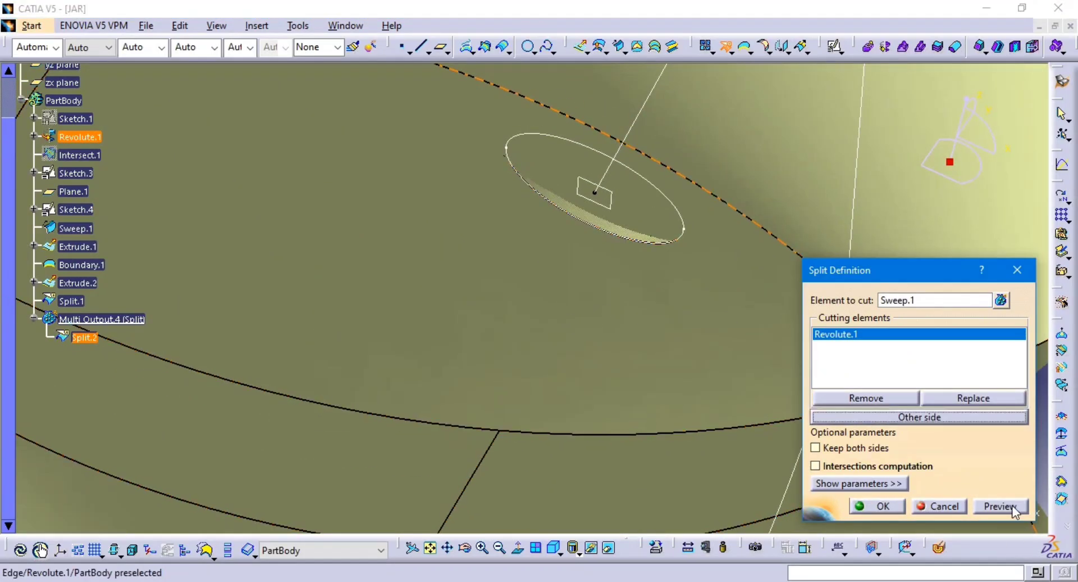
left_click(892, 505)
Split the extruded surface at the handle's lower end with the revolved jar body, switching sides to remove the portion inside the jar.
middle_click_drag(795, 298, 549, 311)
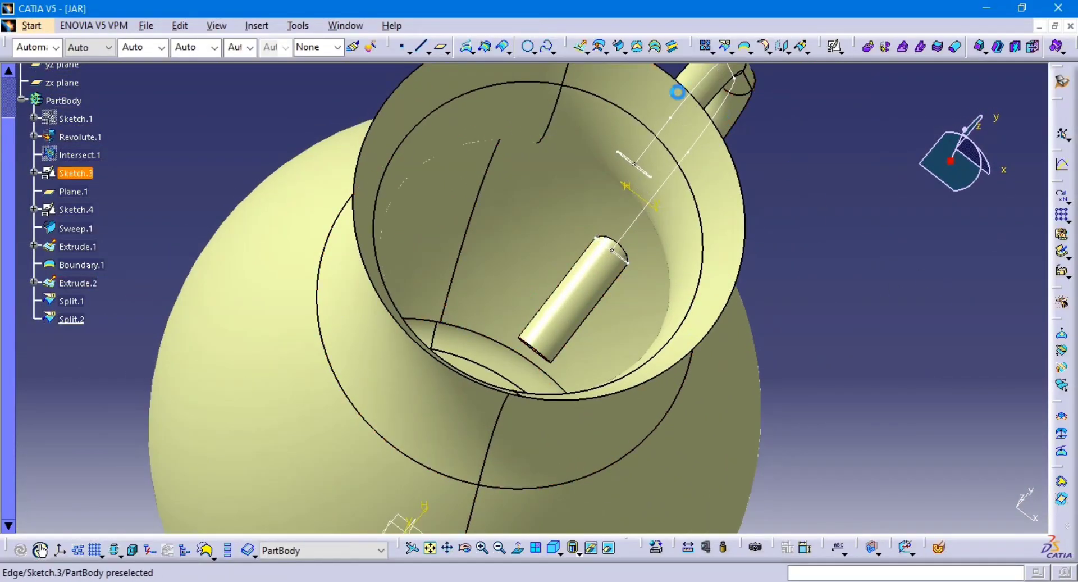
left_click(678, 91)
left_click(725, 50)
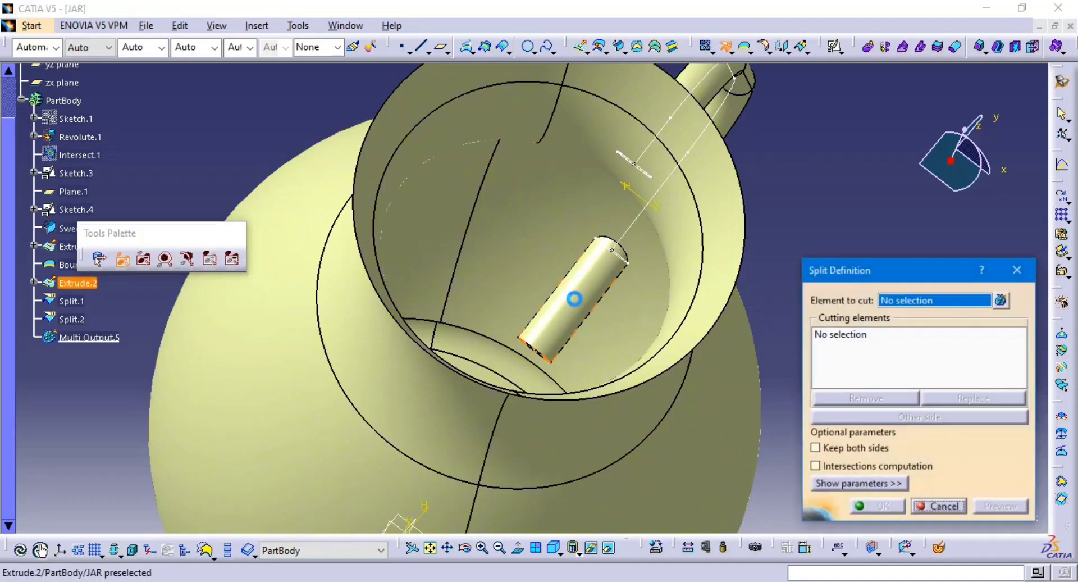
left_click(584, 302)
left_click(563, 257)
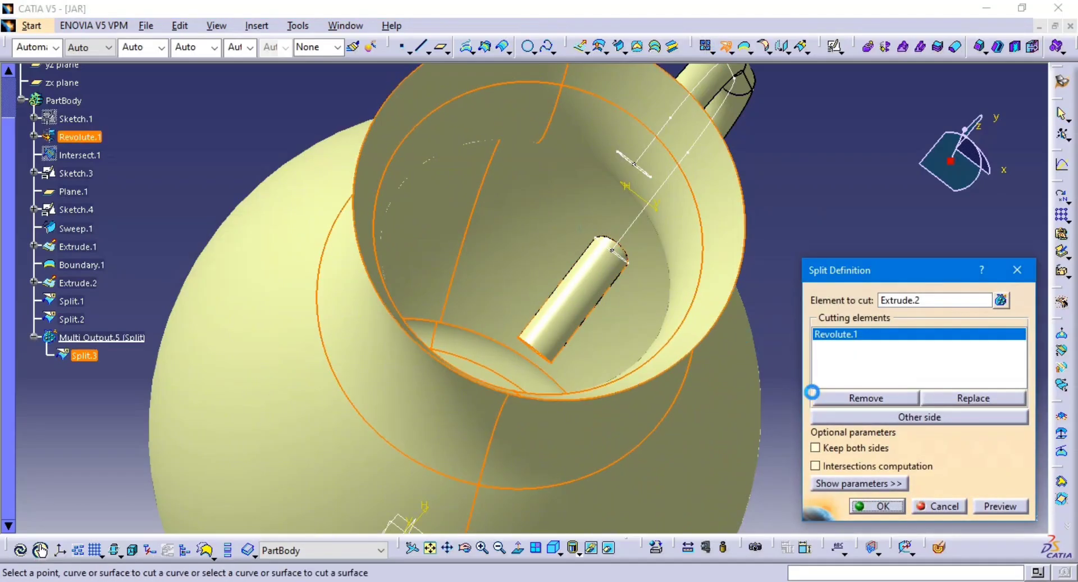
left_click(985, 500)
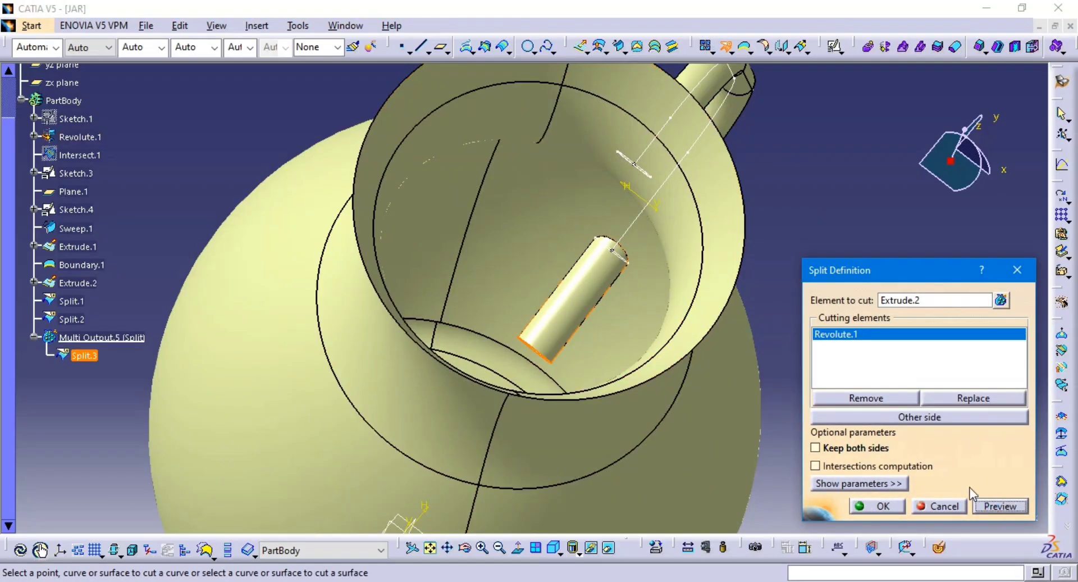
left_click(971, 420)
left_click(879, 508)
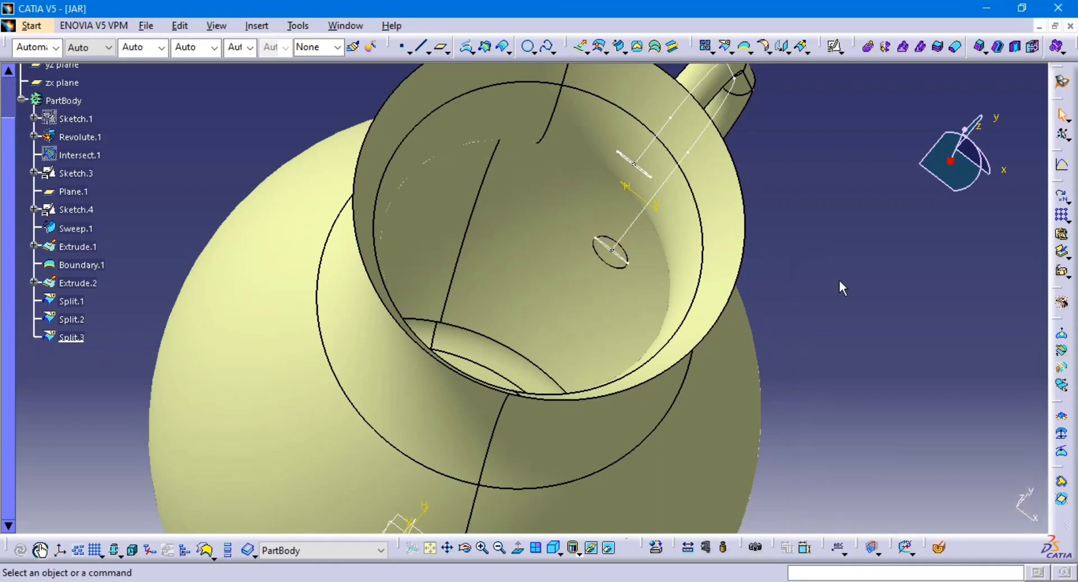
Hide the boundary curve at the handle's lower end and the handle path sketch, Sketch.3.
middle_click_drag(682, 299, 477, 243)
left_click(475, 243)
right_click(475, 244)
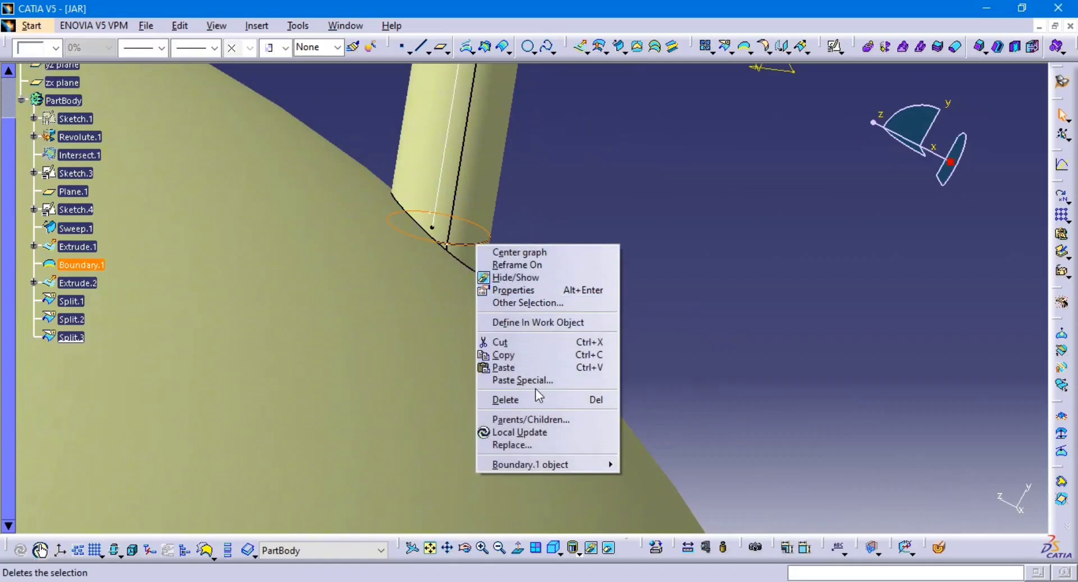
left_click(564, 278)
left_click(443, 178)
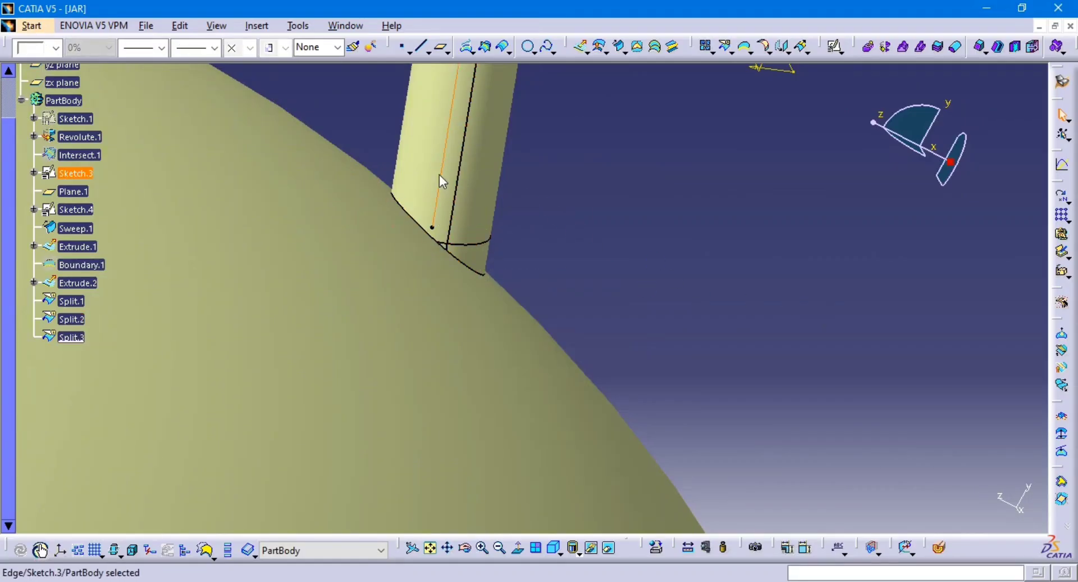
right_click(441, 176)
left_click(481, 208)
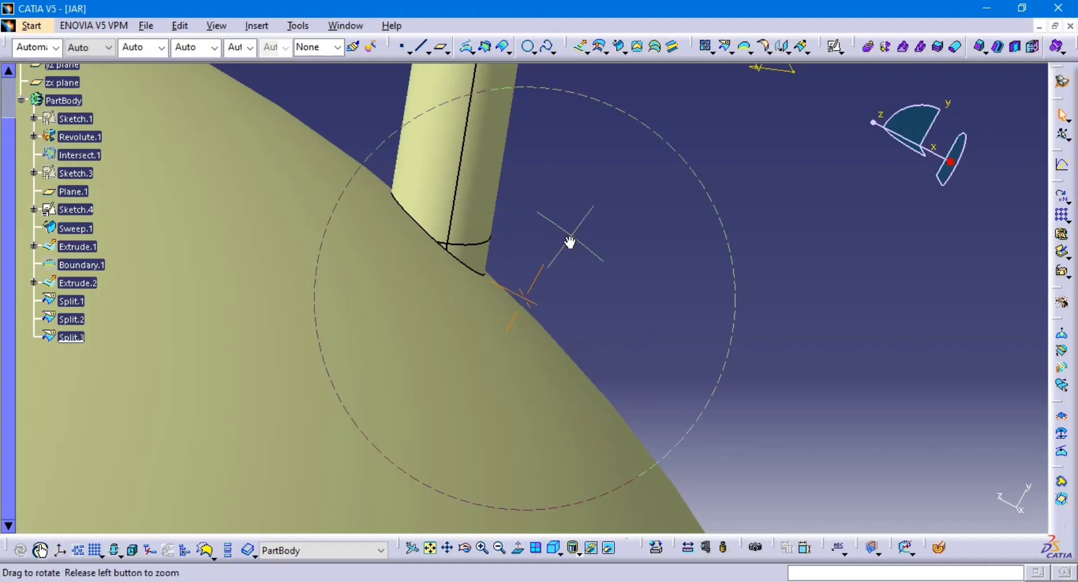
Hide the ellipse profile sketch, Sketch.4, at the handle's upper end.
middle_click_drag(571, 241, 510, 431)
middle_click_drag(416, 325, 409, 223)
middle_click_drag(287, 221, 551, 285)
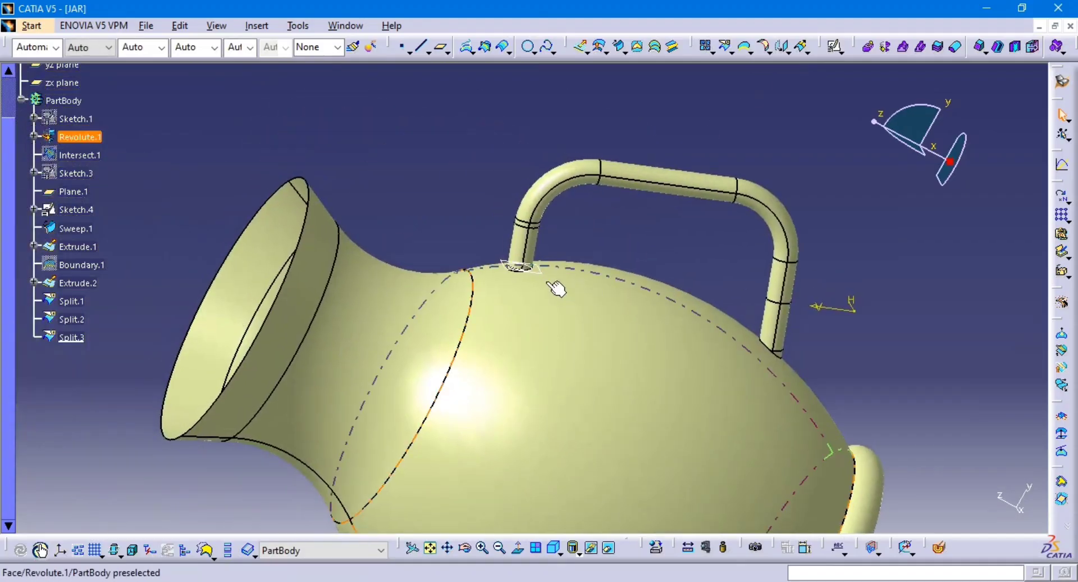
right_click(535, 269)
left_click(604, 299)
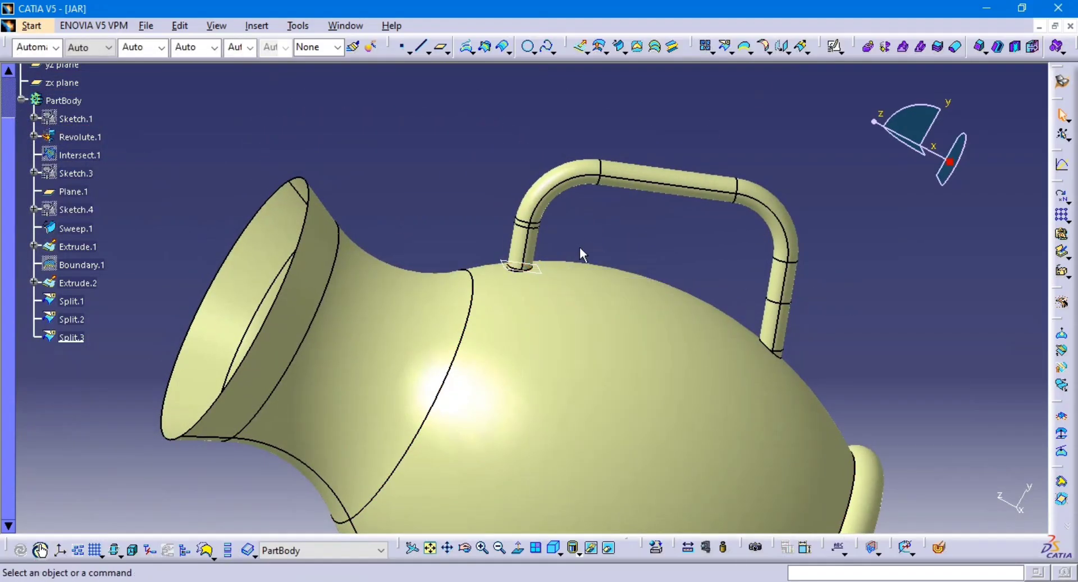
Hide the reference plane, Plane.1, at the handle's upper end.
right_click(539, 270)
left_click(584, 309)
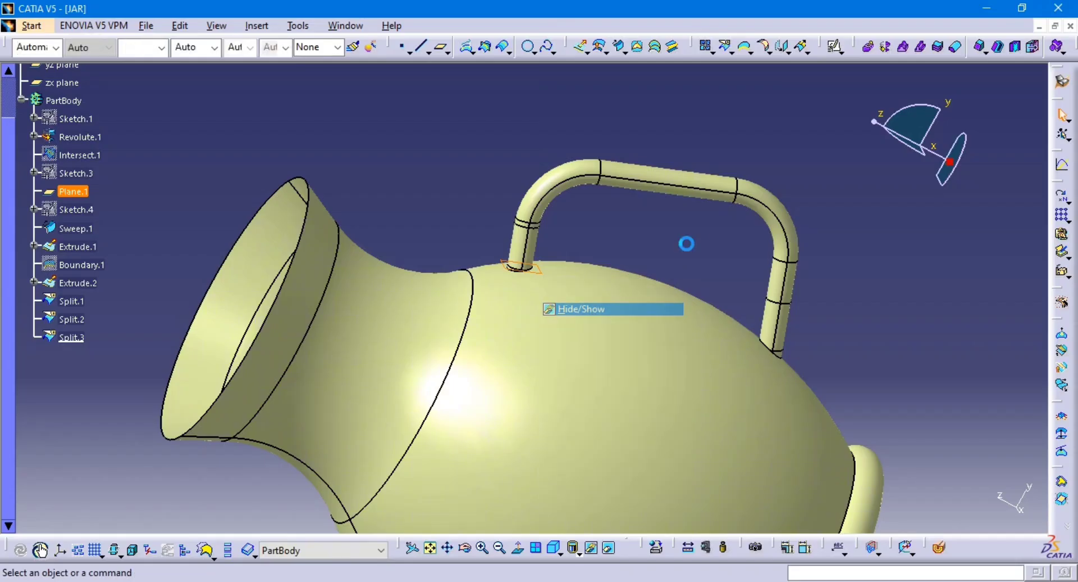
left_click(557, 549)
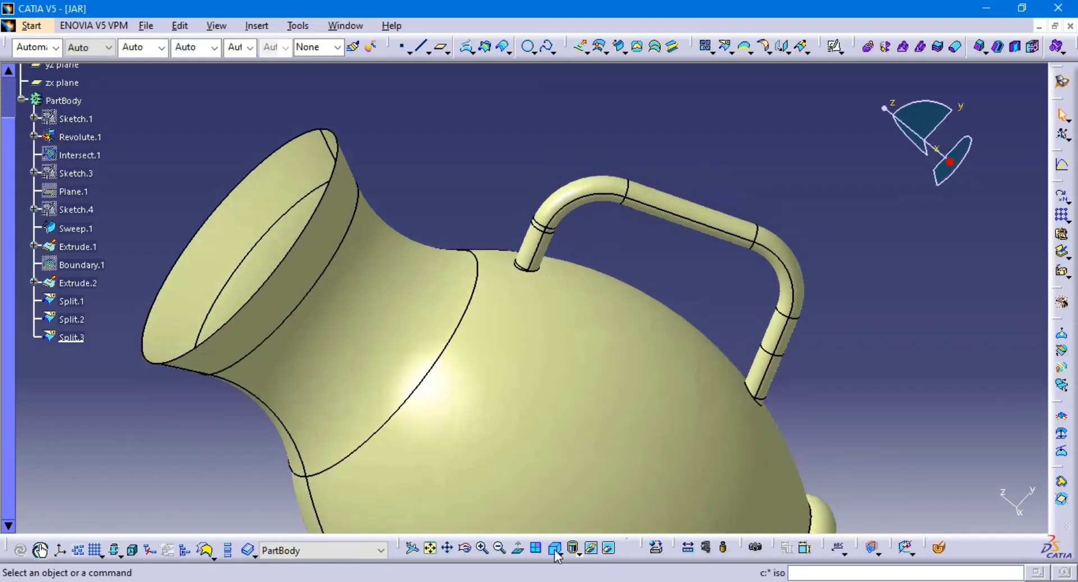
Edit Extrude.2 at the handle's lower end, setting Limit 2 to 0 mm and reversing the extrusion direction.
middle_click_drag(669, 332, 715, 258)
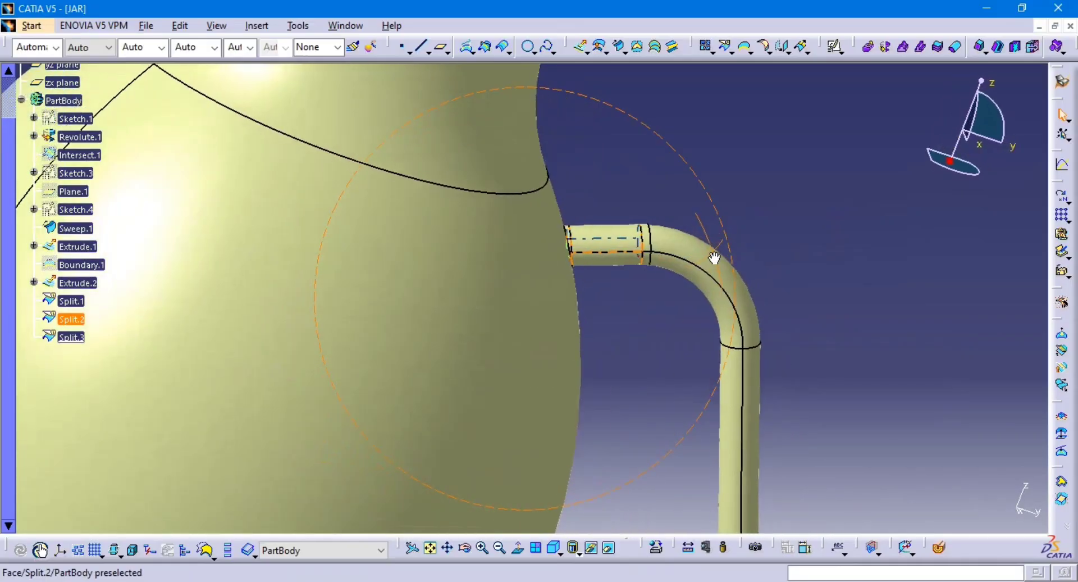
middle_click_drag(638, 267, 650, 221)
middle_click_drag(570, 234, 621, 241)
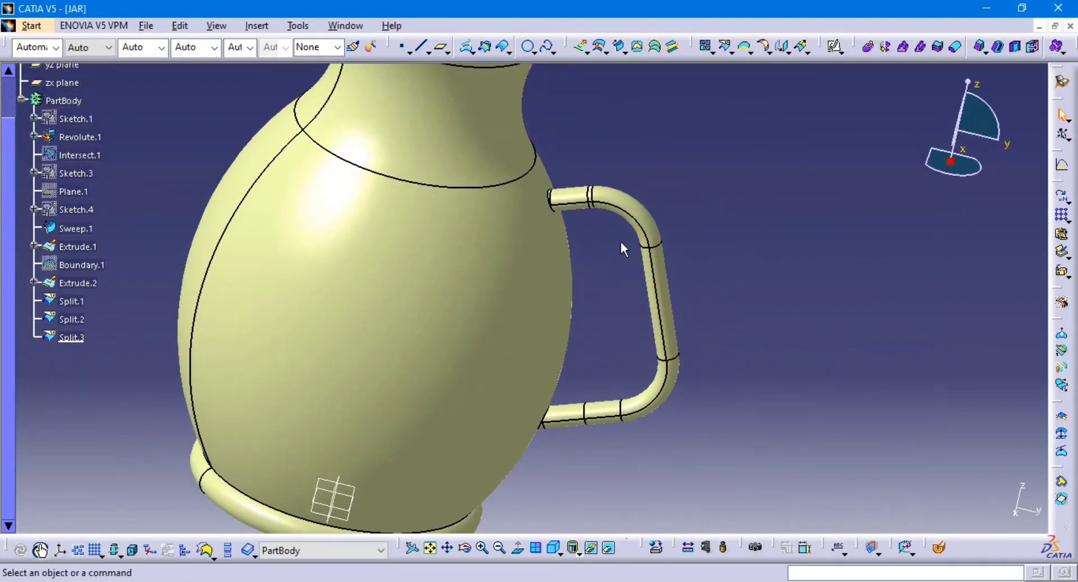
middle_click_drag(806, 234, 477, 236)
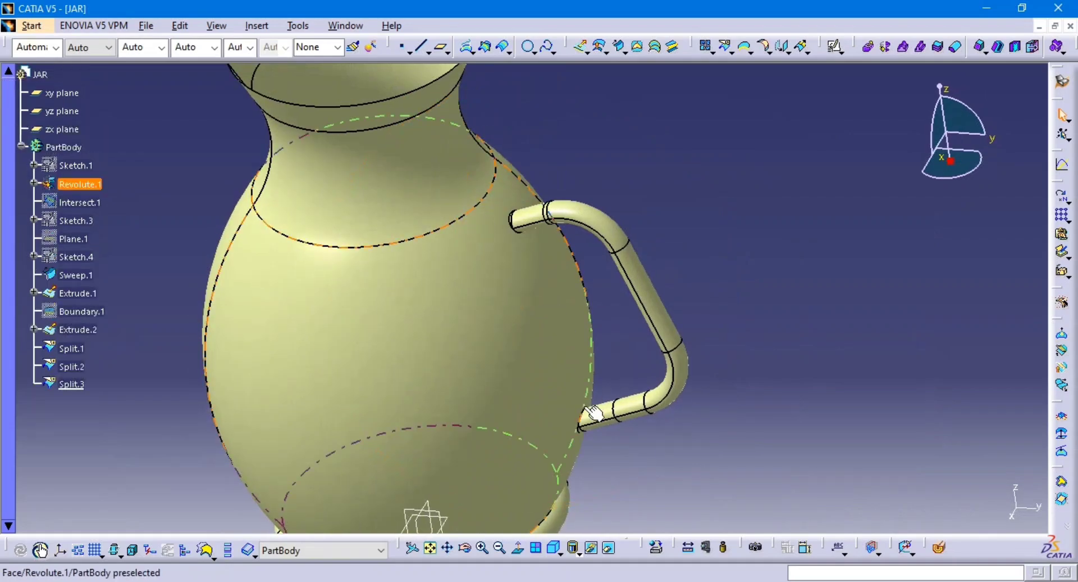
double_click(83, 330)
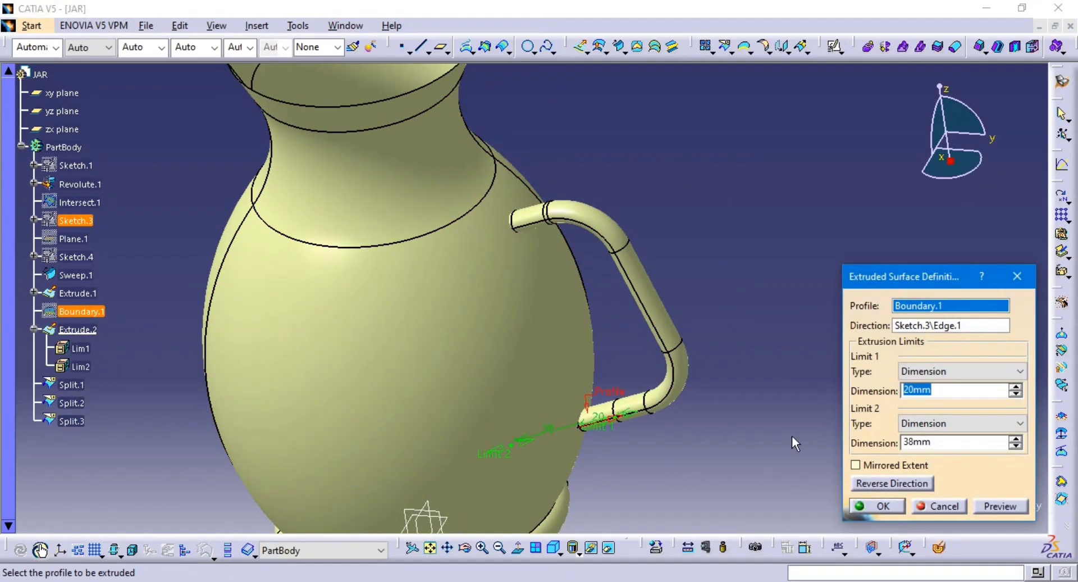
left_click(944, 445)
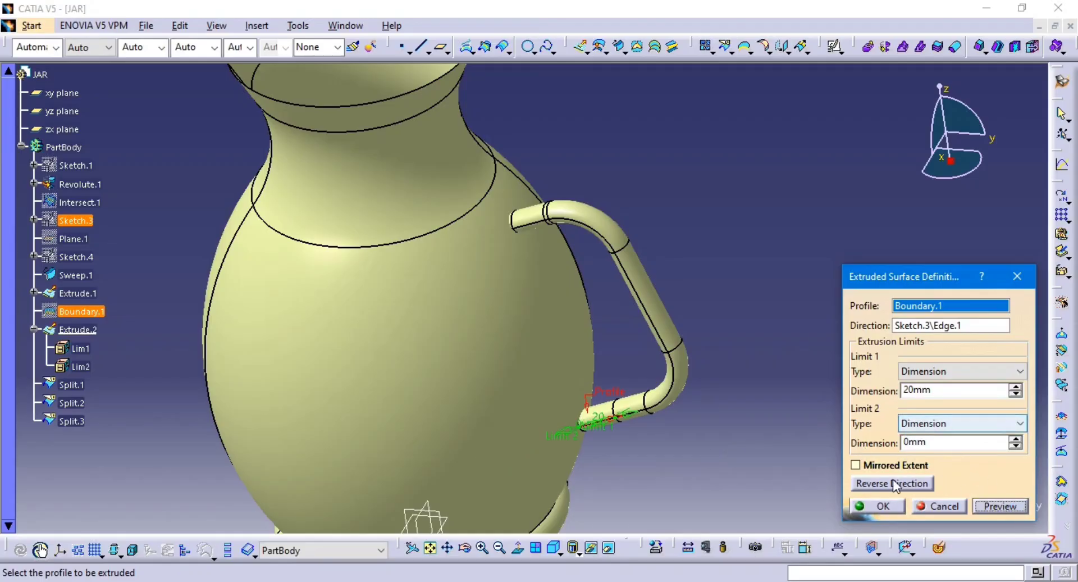
left_click(879, 483)
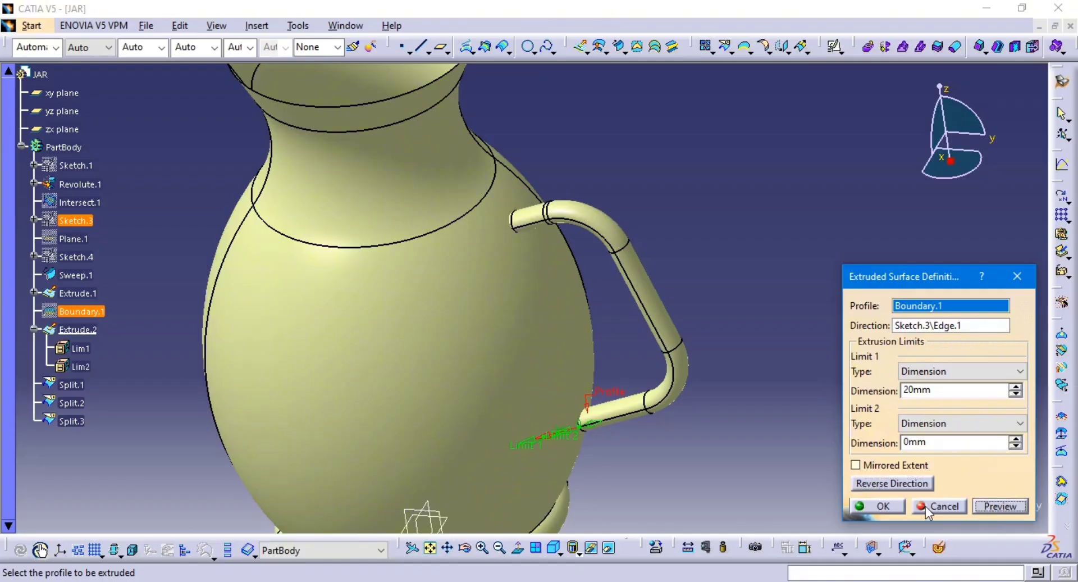
left_click(892, 506)
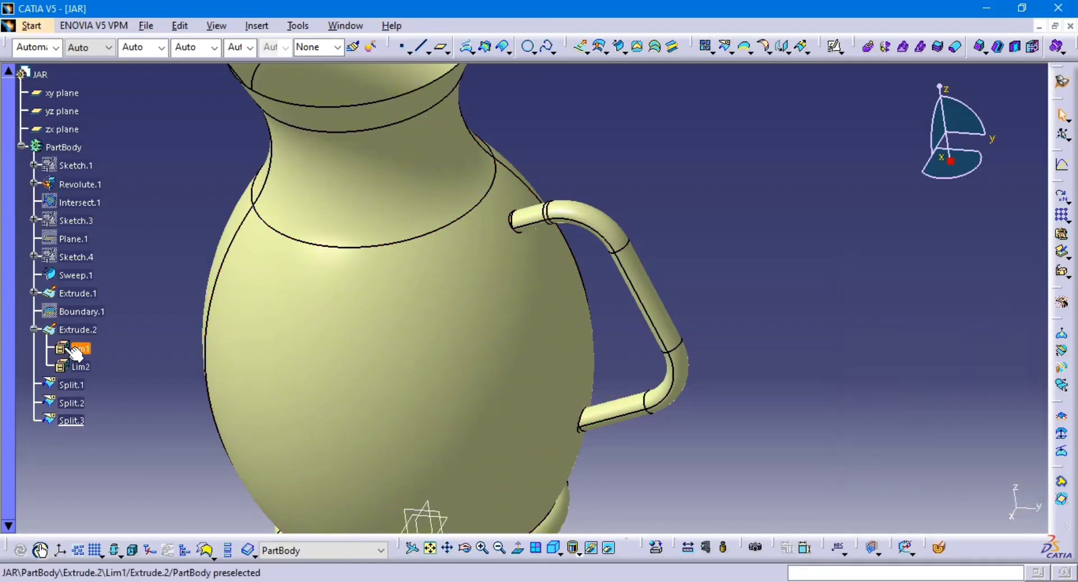
Edit Extrude.1 at the handle's upper end, setting Limit 2 to 0 mm and reversing the extrusion direction.
double_click(82, 291)
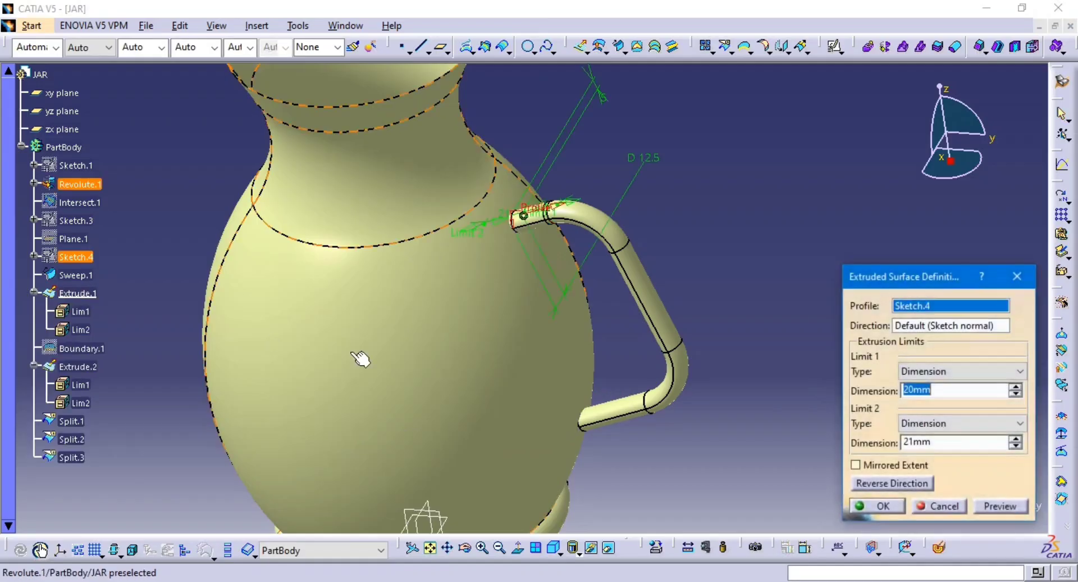
double_click(918, 442)
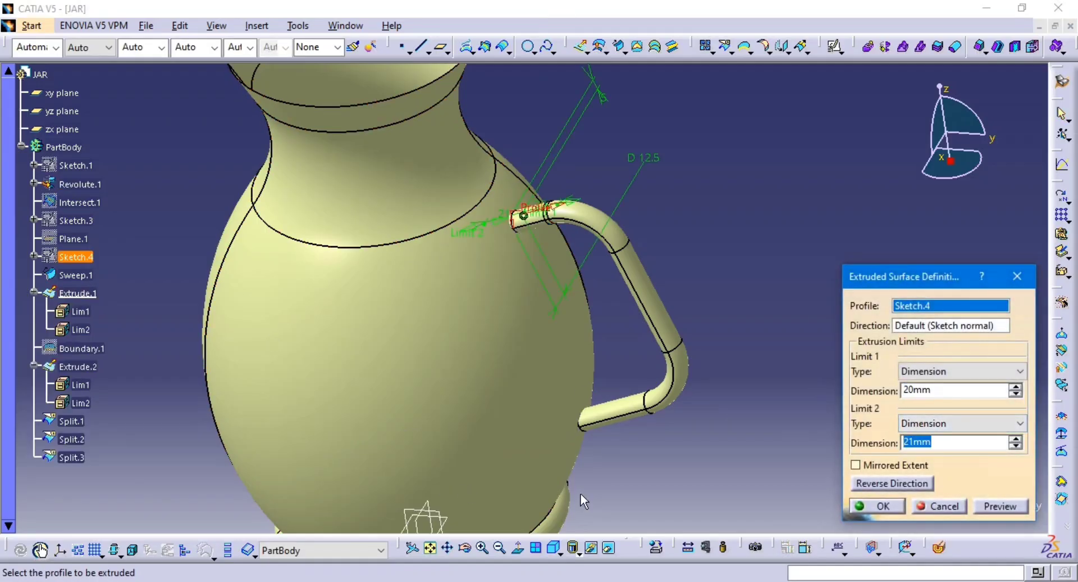
type("0")
left_click(983, 507)
left_click(926, 484)
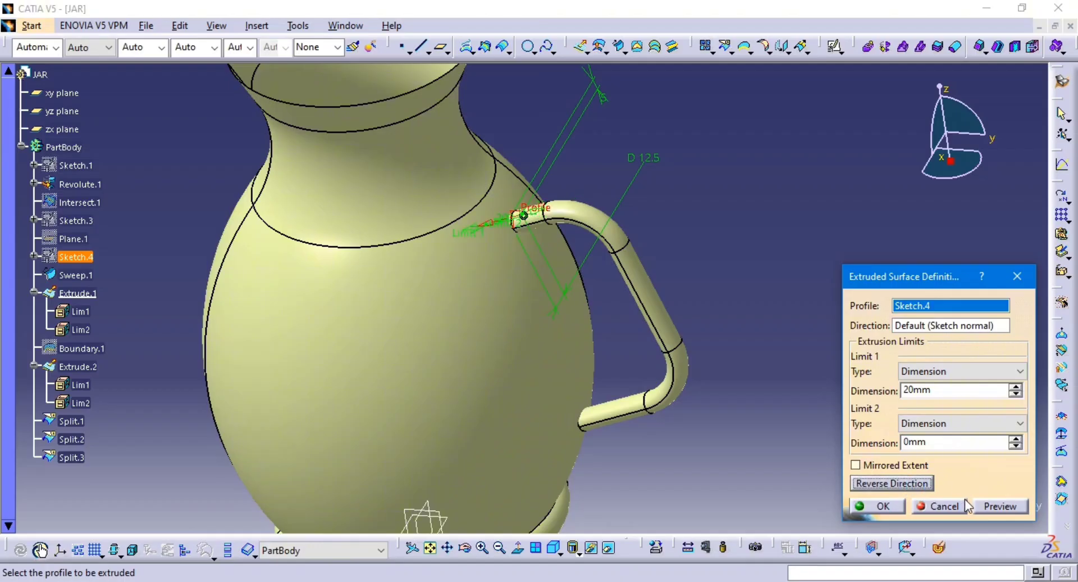
left_click(993, 505)
left_click(882, 506)
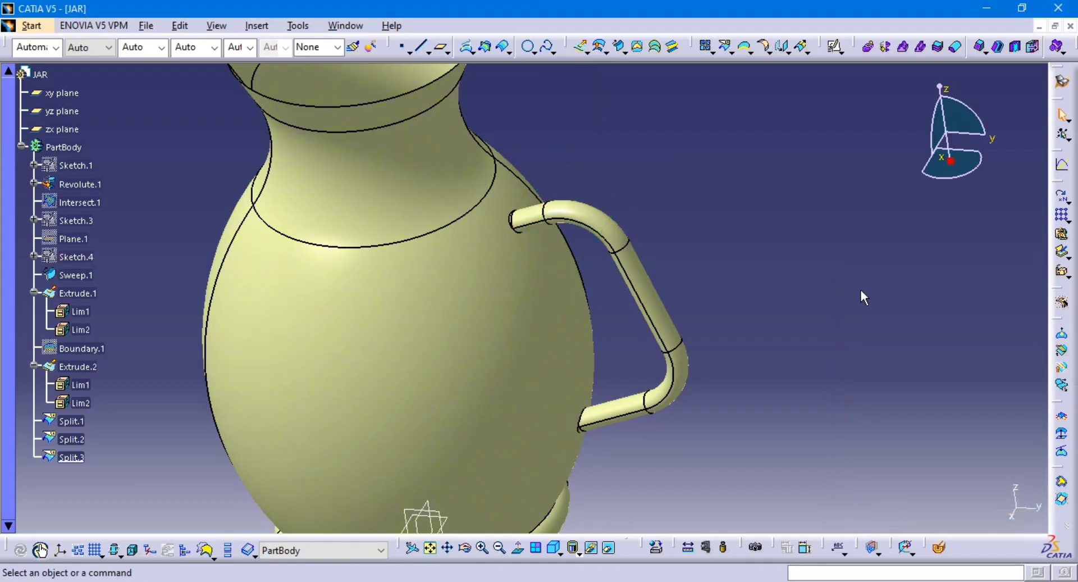
Compare the jar model with the surface modelling drawing on page 58 of Pumo Mech Book 2024.pdf, examining the spout's views and dimensions.
middle_click_drag(514, 264, 682, 285)
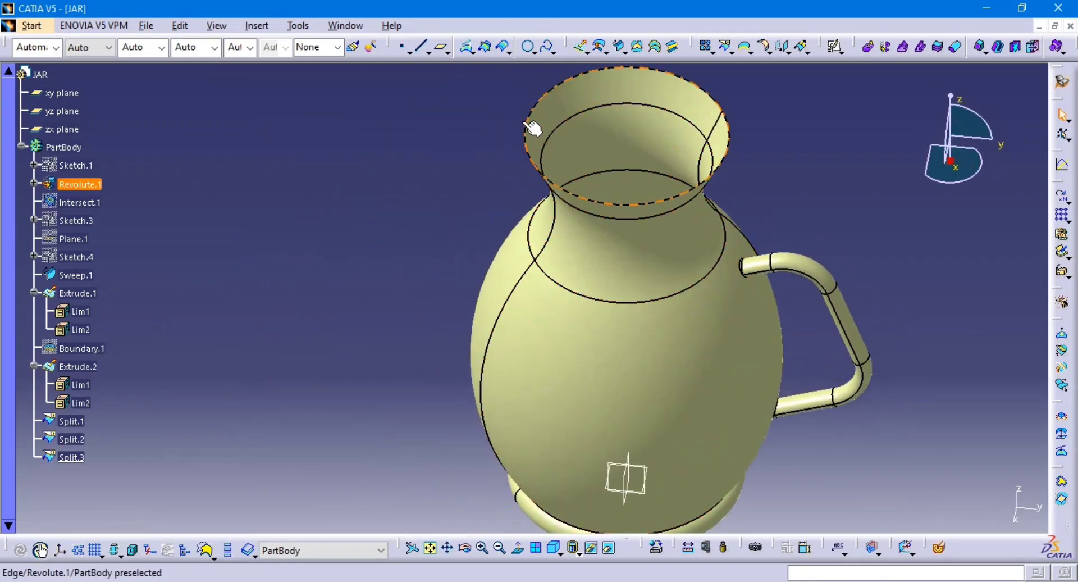
key("alt+Tab")
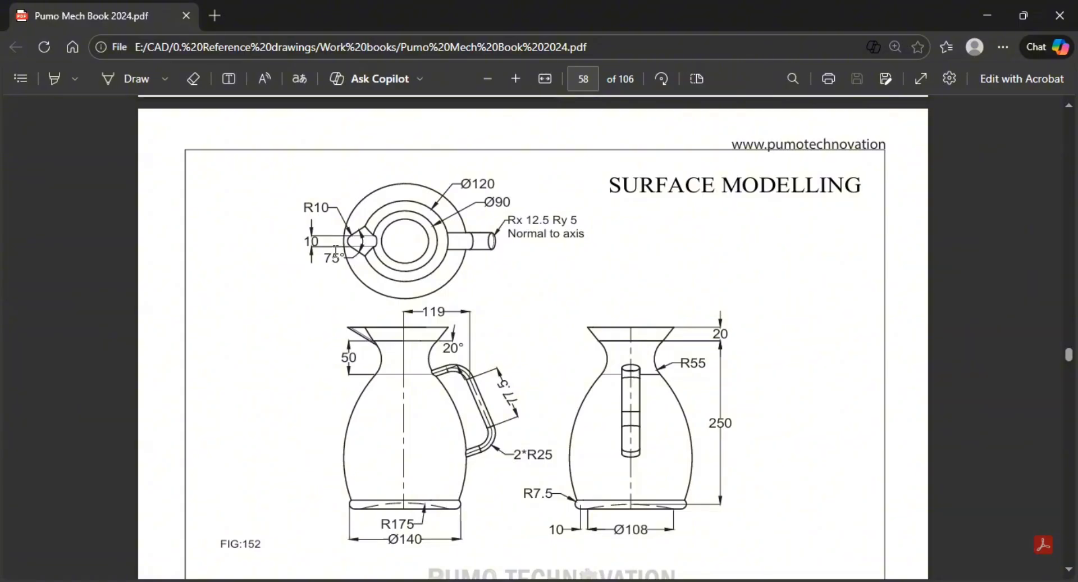
key("alt+Tab")
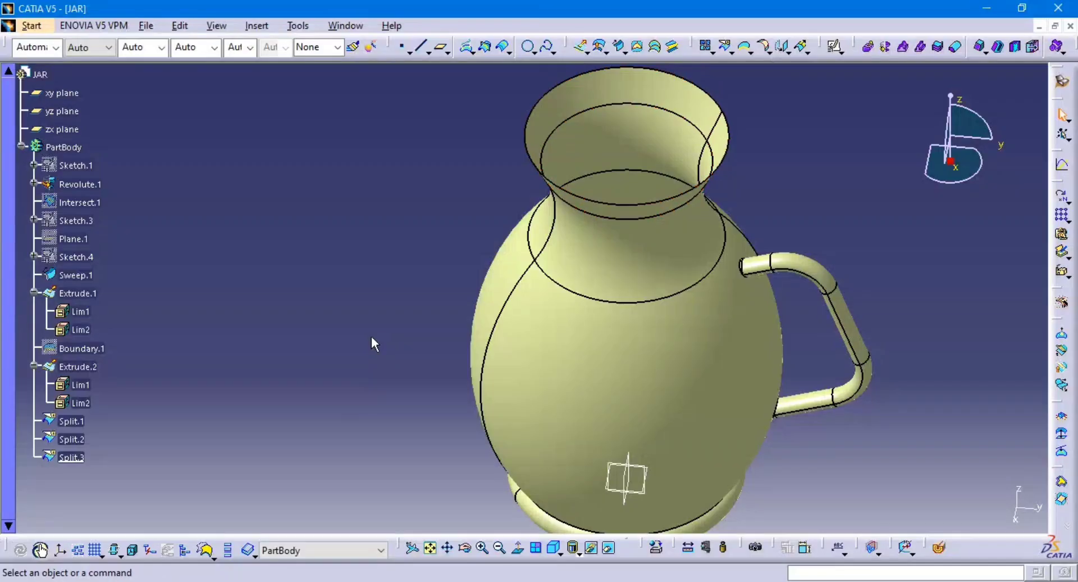
key("alt+Tab")
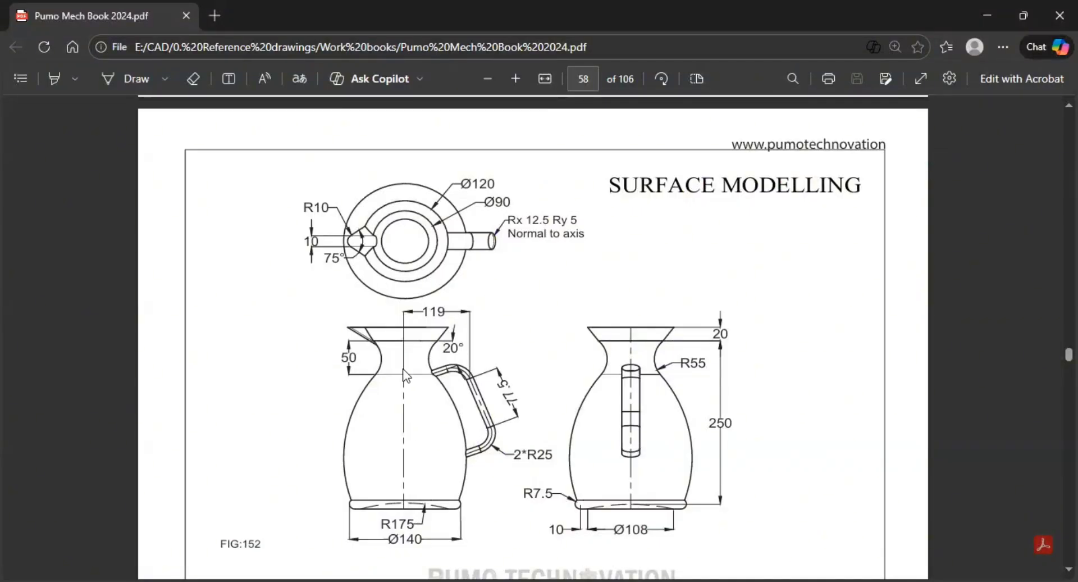
key("alt+Tab")
middle_click_drag(741, 409, 679, 217)
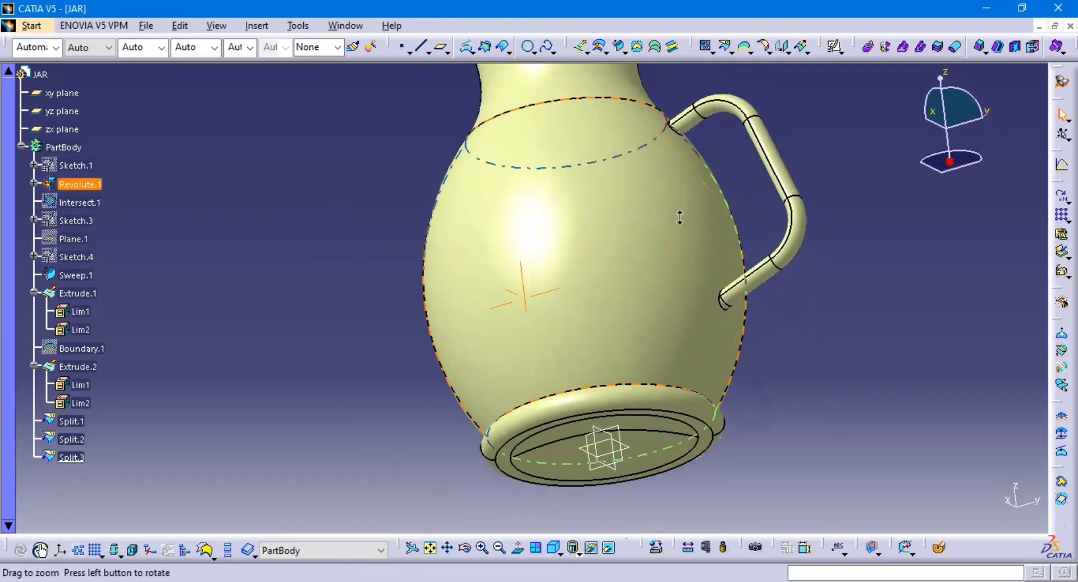
middle_click_drag(580, 335, 563, 522)
middle_click_drag(696, 357, 663, 315)
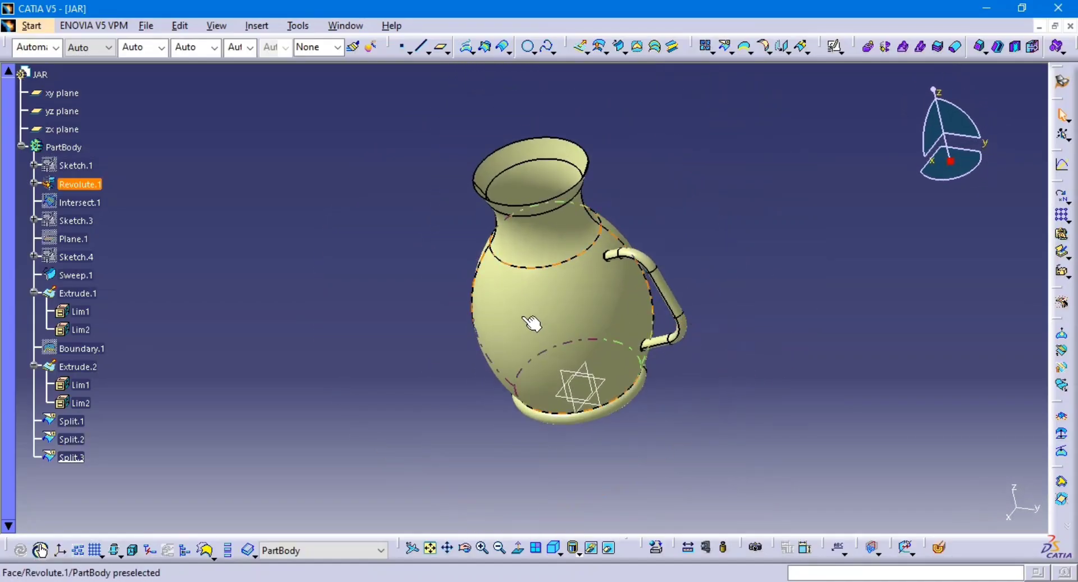
middle_click_drag(534, 323, 607, 297)
key("alt+Tab")
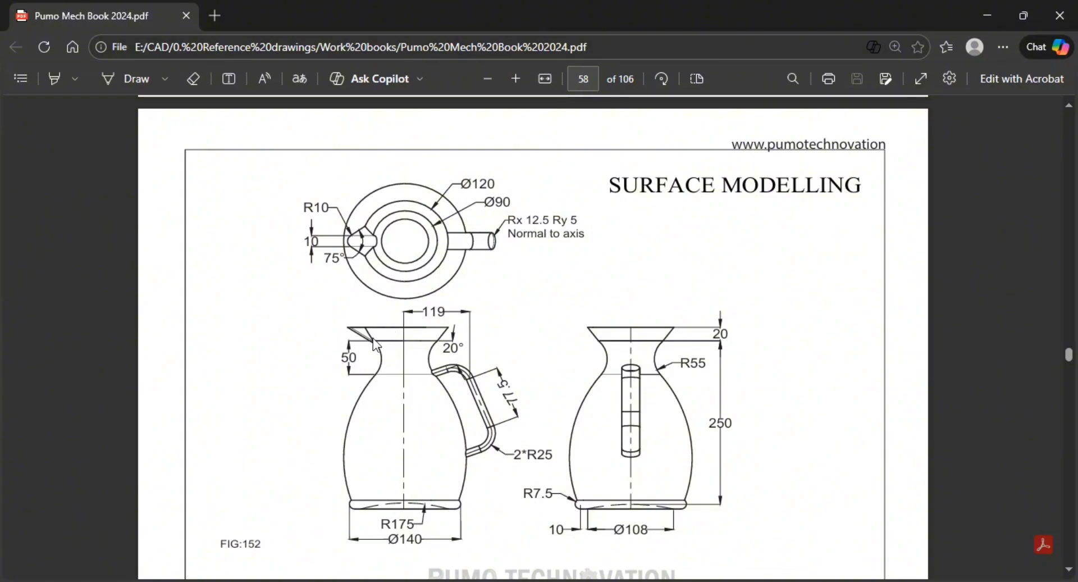
key("alt+Tab")
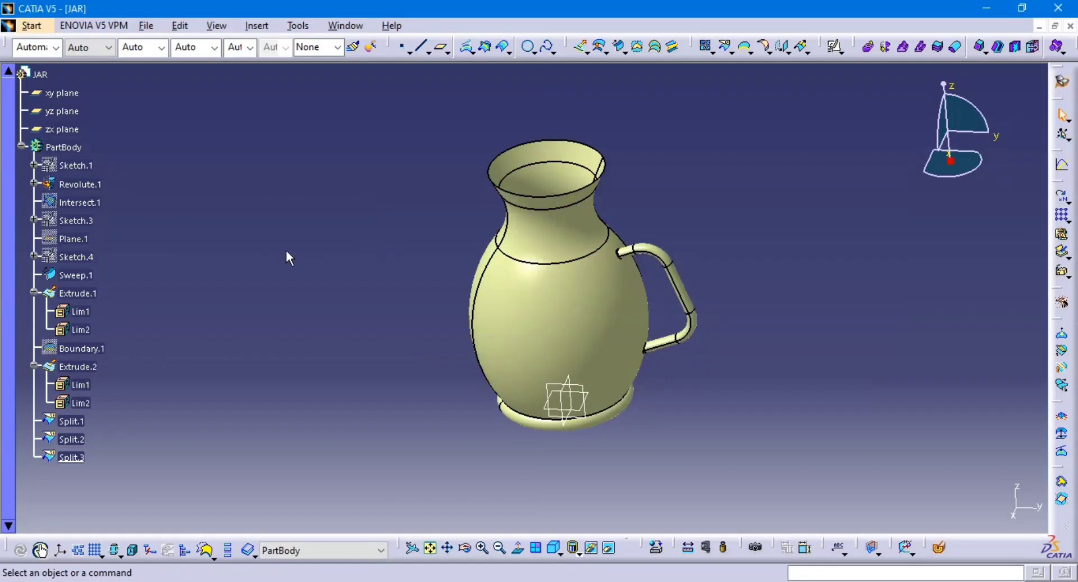
key("alt+Tab")
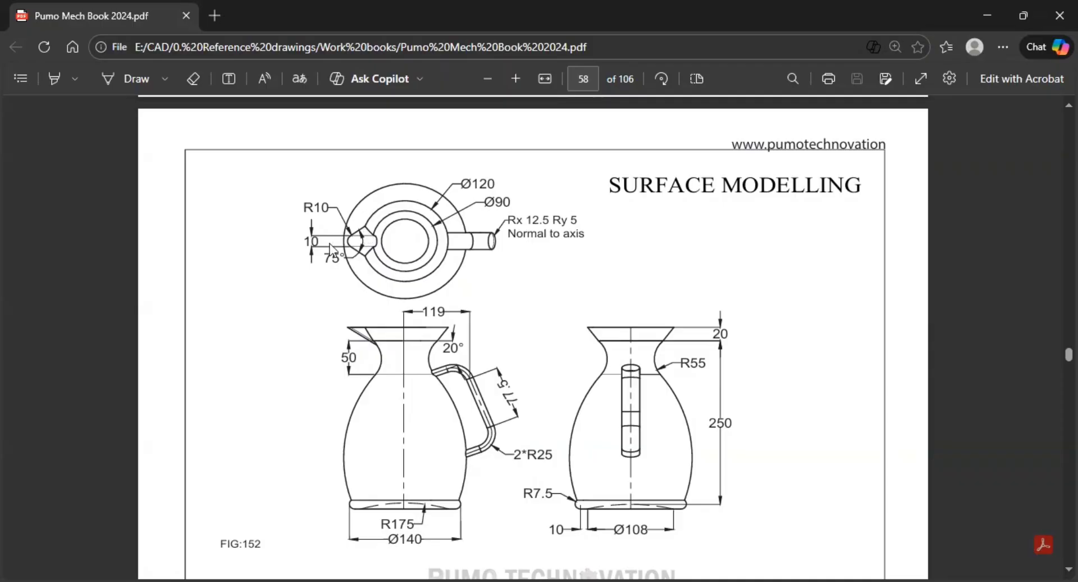
key("alt+Tab")
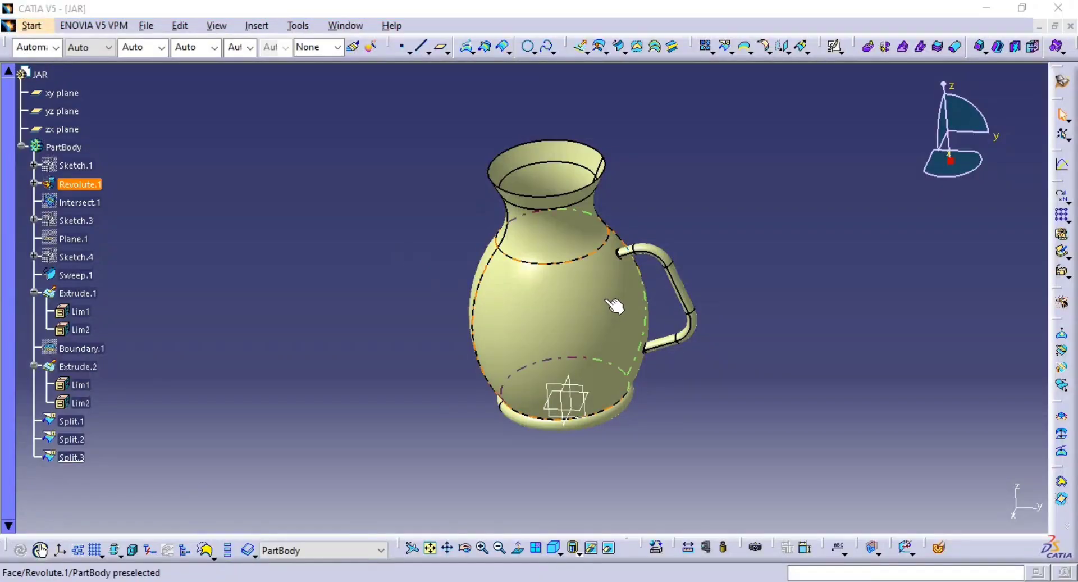
key("alt+Tab")
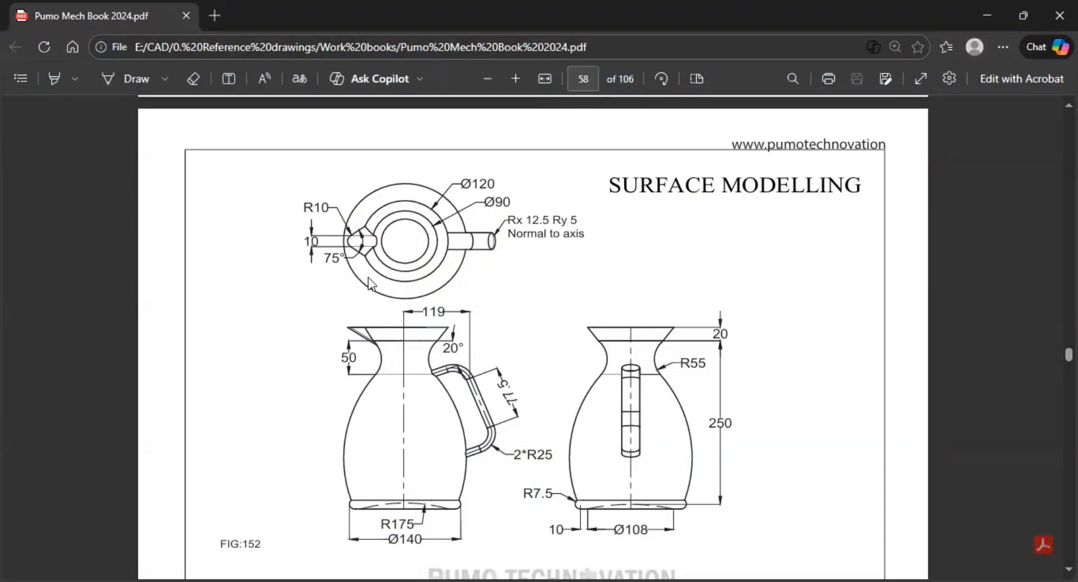
key("alt+Tab")
middle_click_drag(638, 392, 628, 412)
middle_click_drag(712, 264, 652, 243)
middle_click_drag(616, 206, 730, 188)
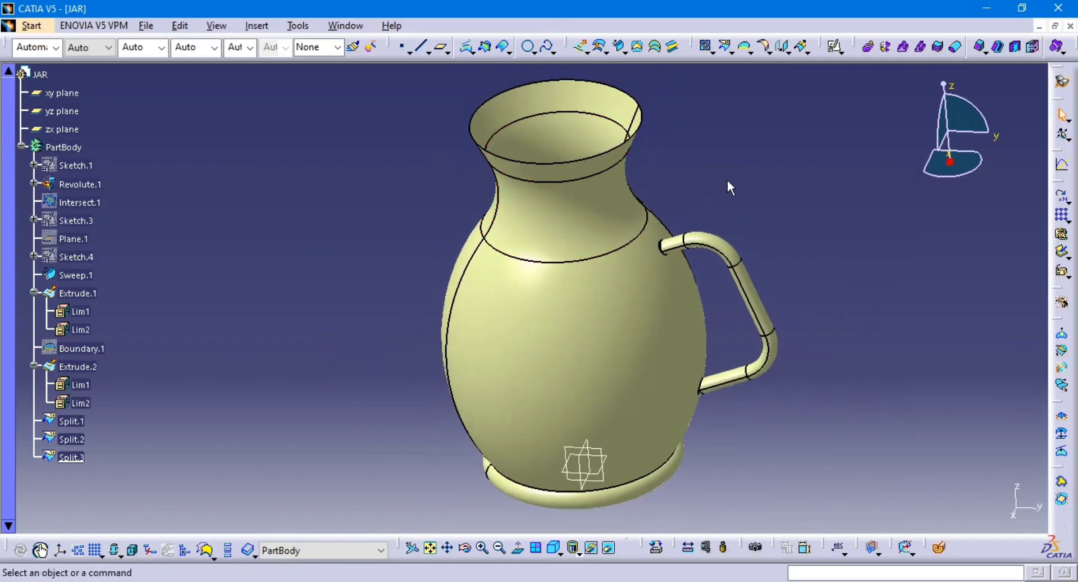
Create a plane offset 270 mm upward from the xy plane, at the jar's rim.
left_click(442, 49)
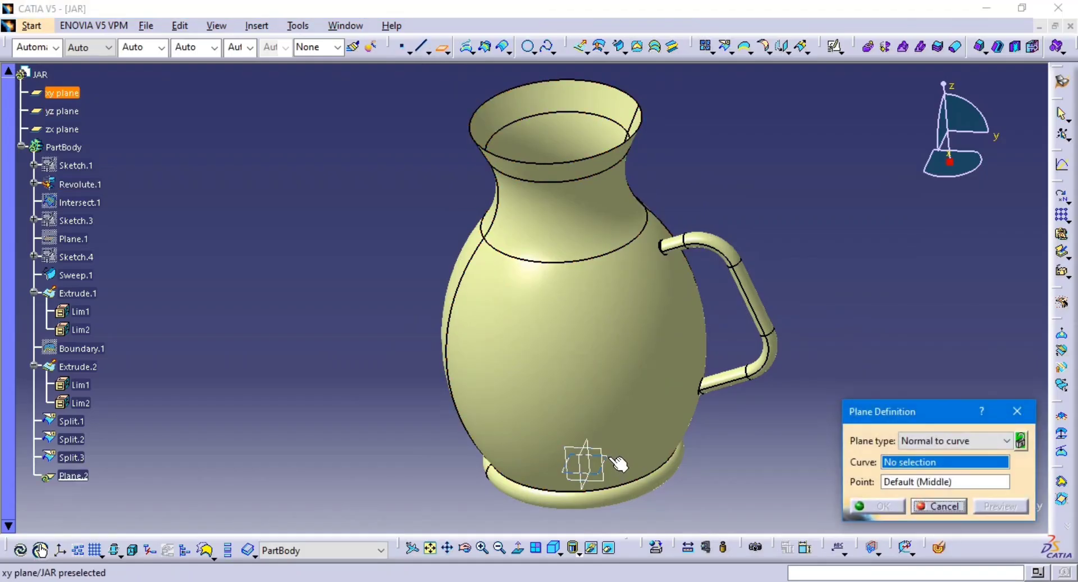
left_click(618, 463)
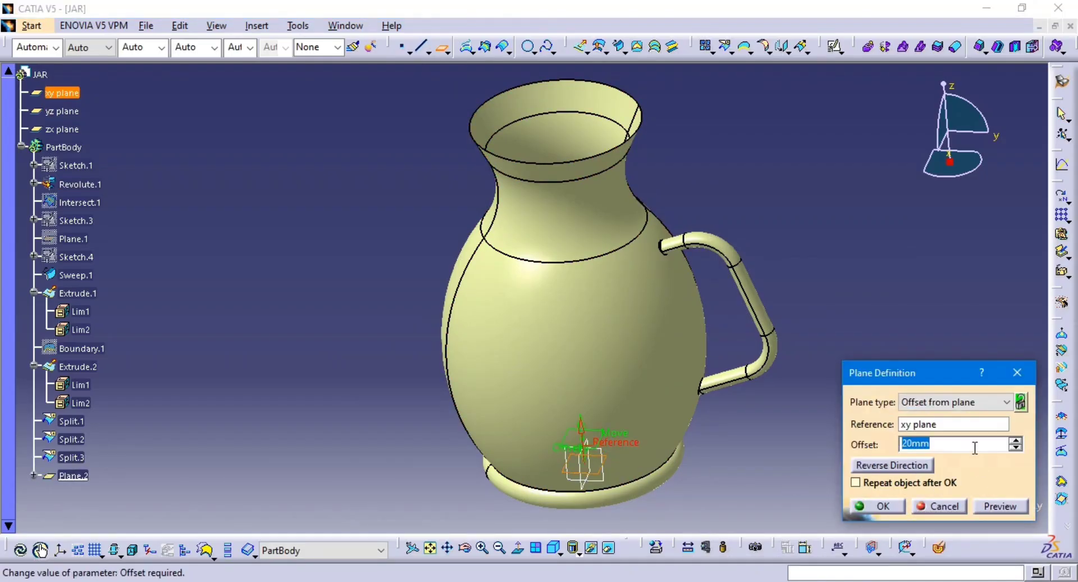
key("Return")
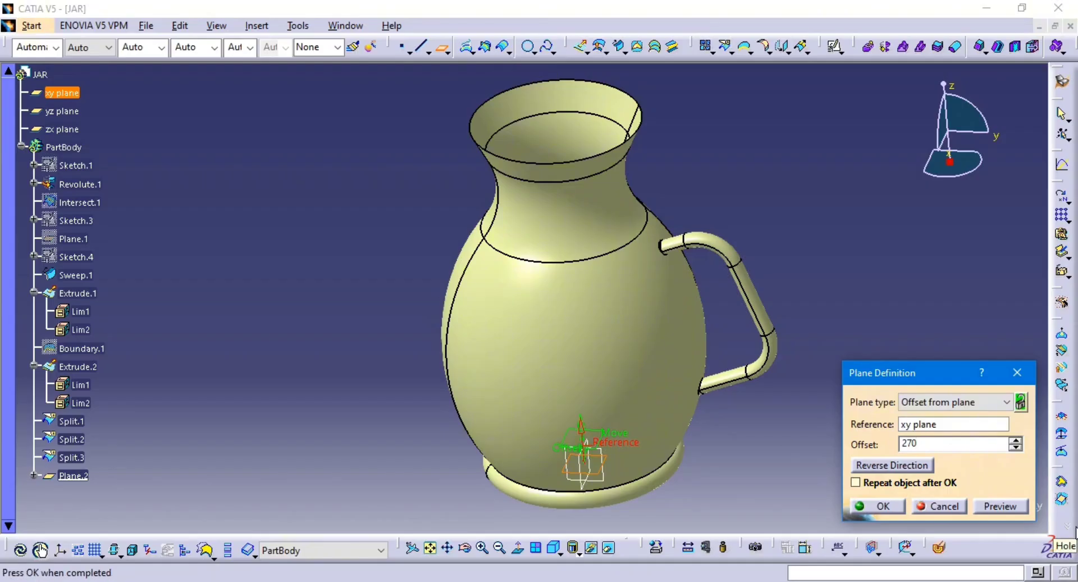
left_click(988, 507)
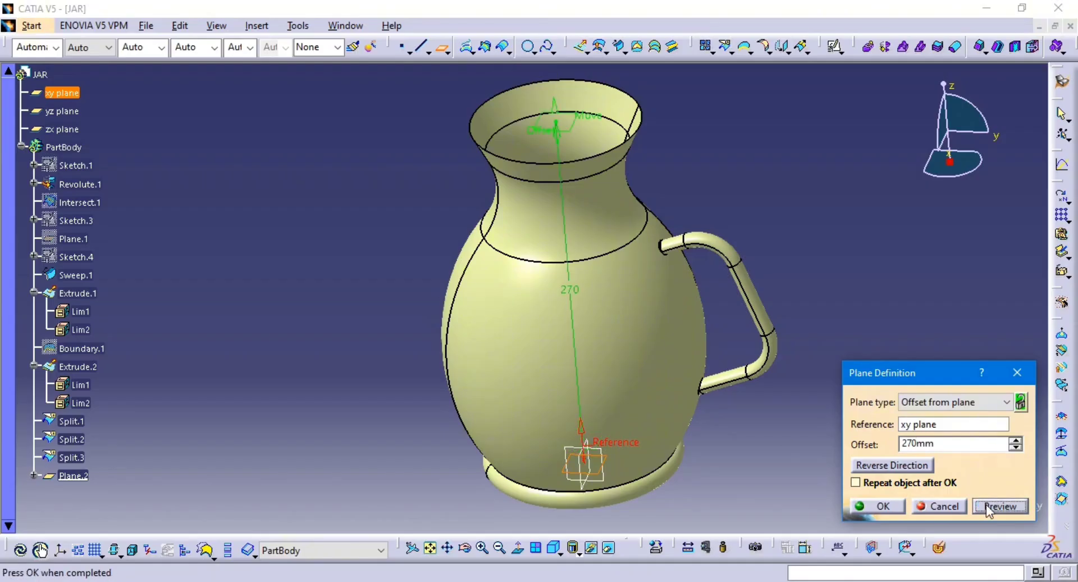
left_click(895, 509)
Start a positioned sketch on the offset plane at the jar's rim, with its axes swapped and the V direction reversed.
left_click(836, 46)
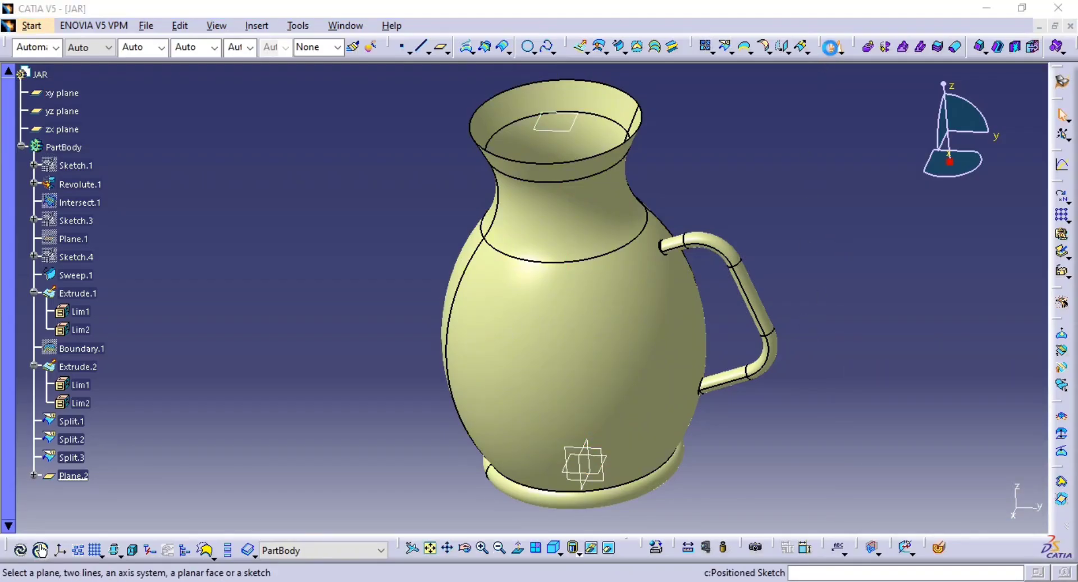
left_click(567, 127)
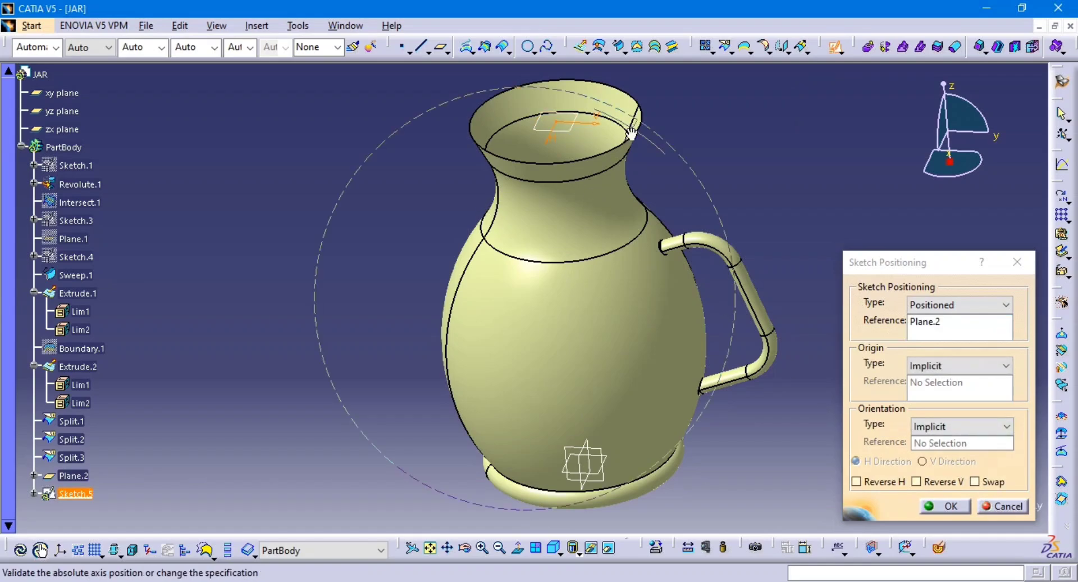
middle_click_drag(632, 134, 589, 201)
left_click(554, 548)
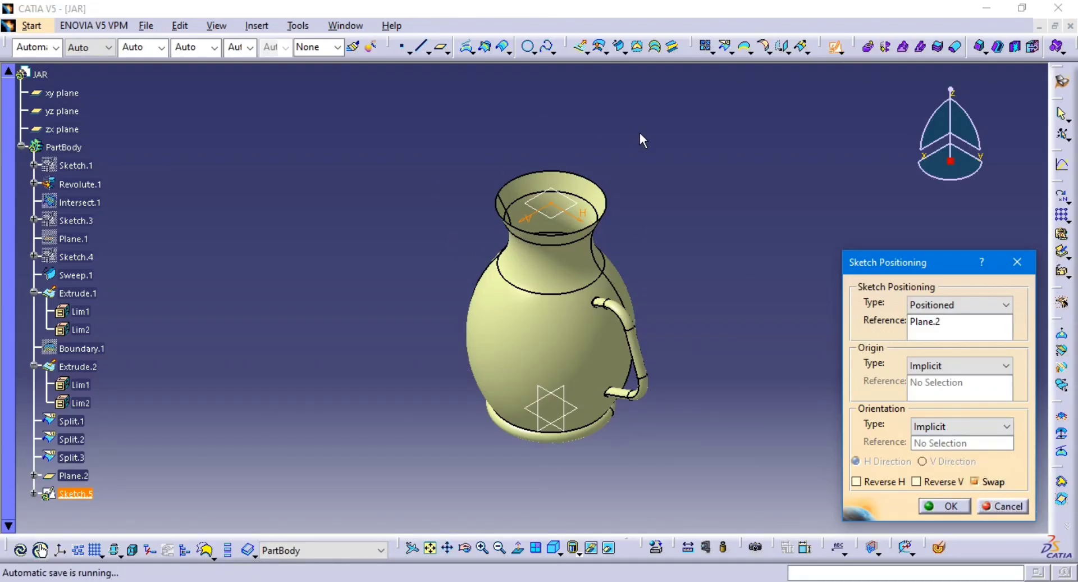
left_click(947, 508)
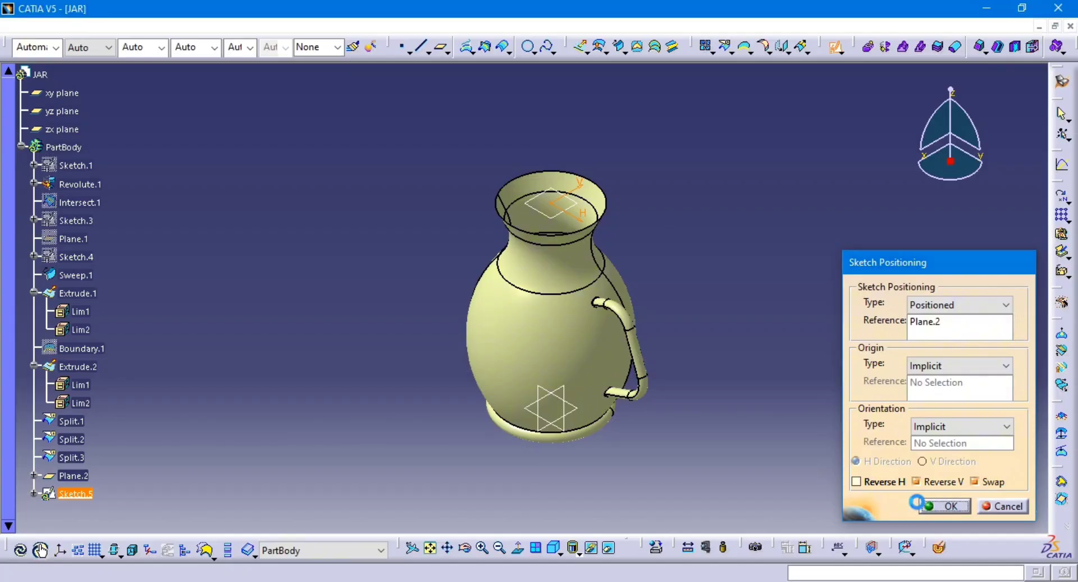
middle_click_drag(584, 274, 583, 245)
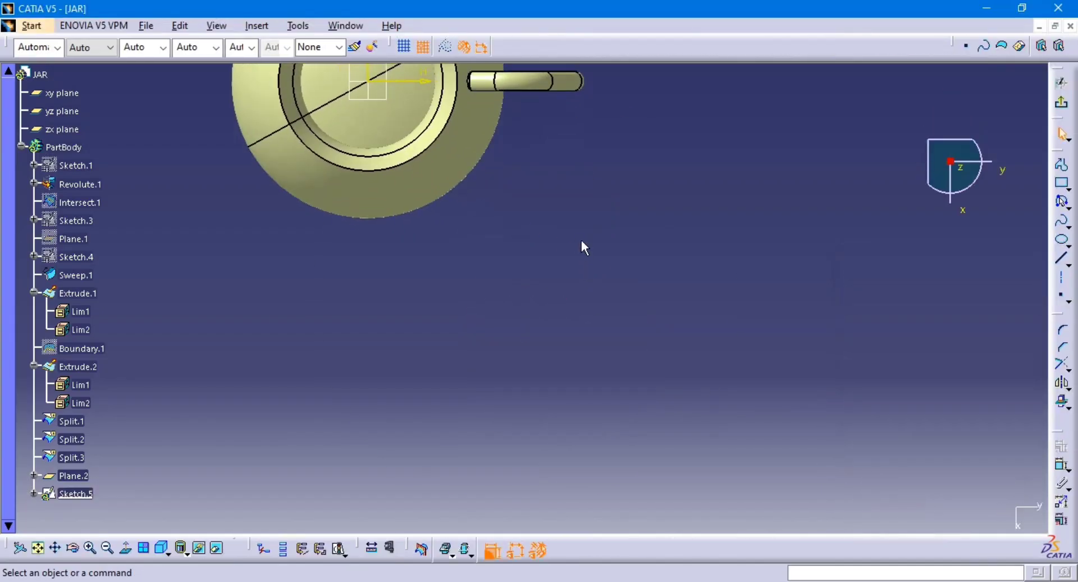
middle_click_drag(635, 275, 842, 413)
middle_click_drag(544, 280, 616, 285)
left_click(594, 357)
middle_click_drag(702, 311, 594, 277)
left_click(658, 283)
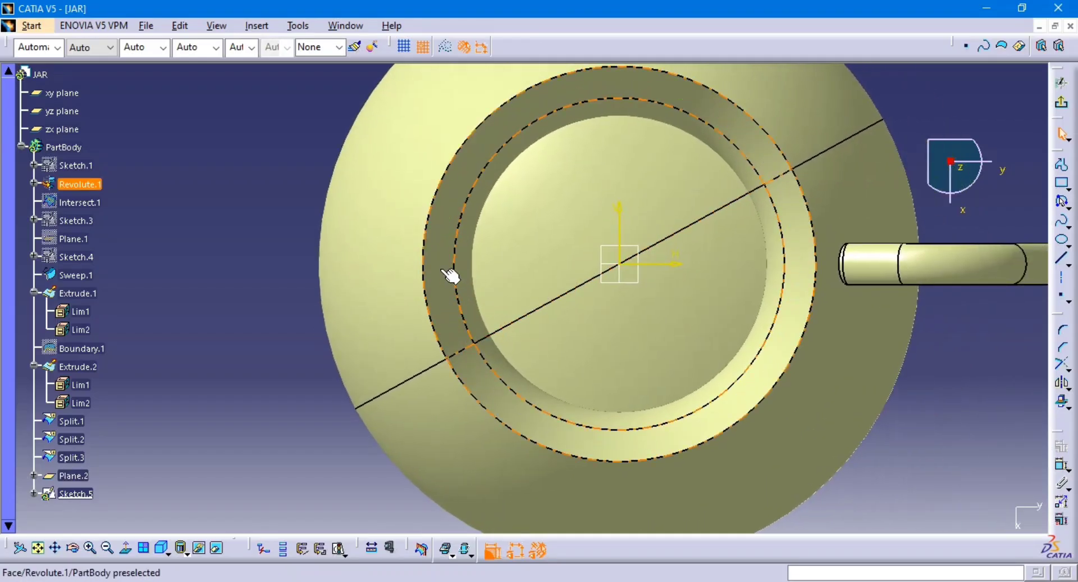
Check the spout in the workbook drawing and sketch a circle about 20 mm in diameter outside the rim, centred at H -70 mm, V 0 mm.
key("alt+Tab")
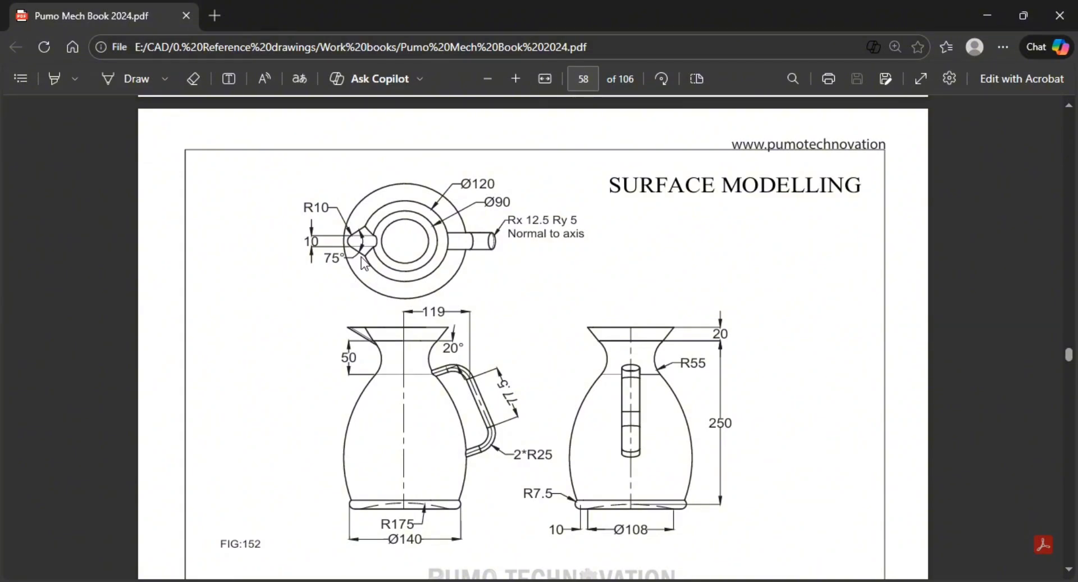
key("alt+Tab")
key("alt+Tab")
key("alt+Tab")
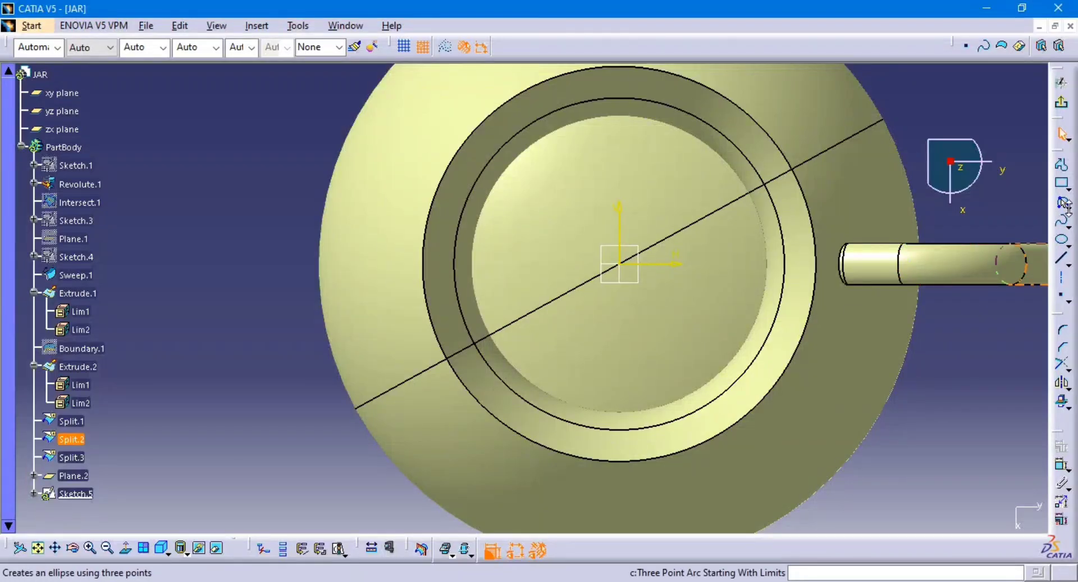
left_click(1064, 202)
left_click(960, 219)
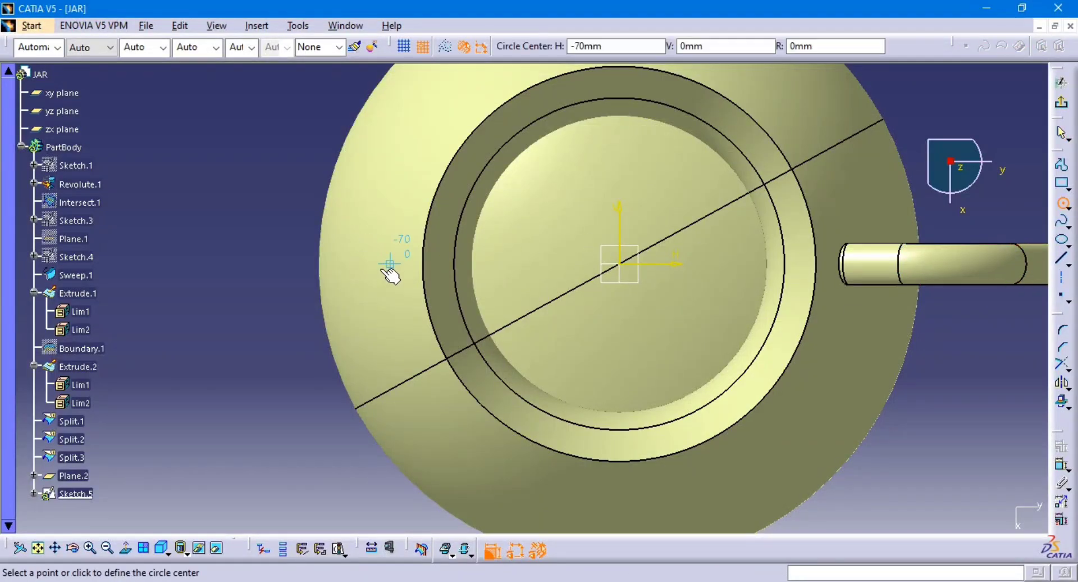
left_click(392, 263)
left_click(422, 262)
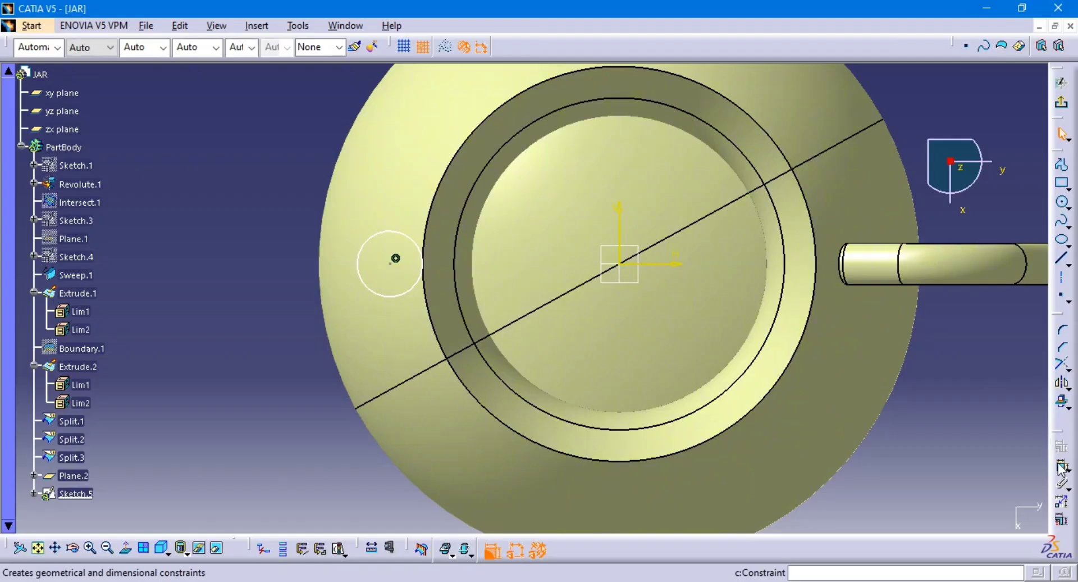
Dimension the spout circle's diameter and compare it with the workbook drawing.
key("alt+Tab")
key("alt+Tab")
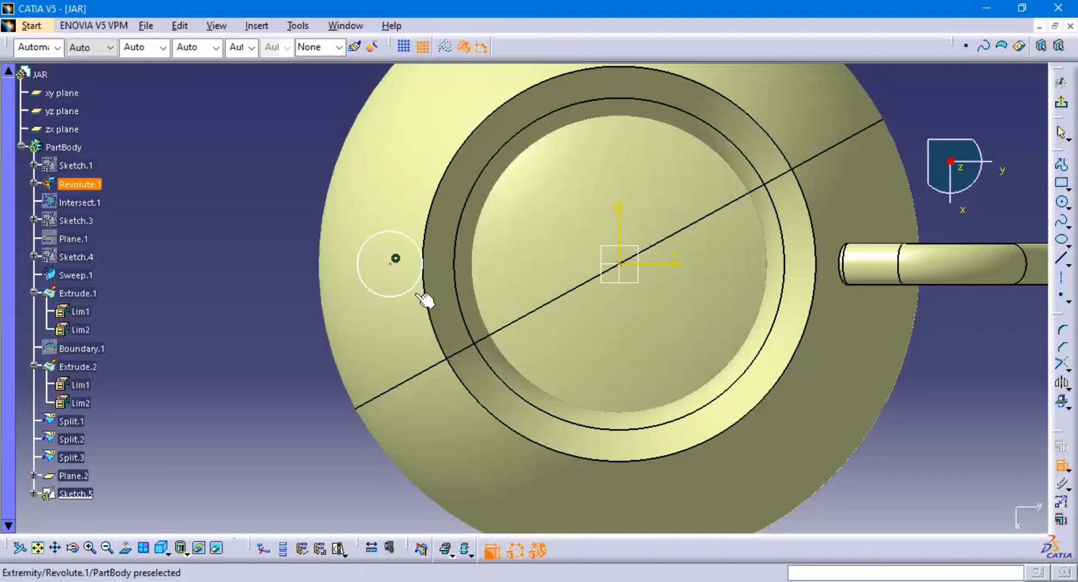
left_click(375, 236)
left_click(243, 222)
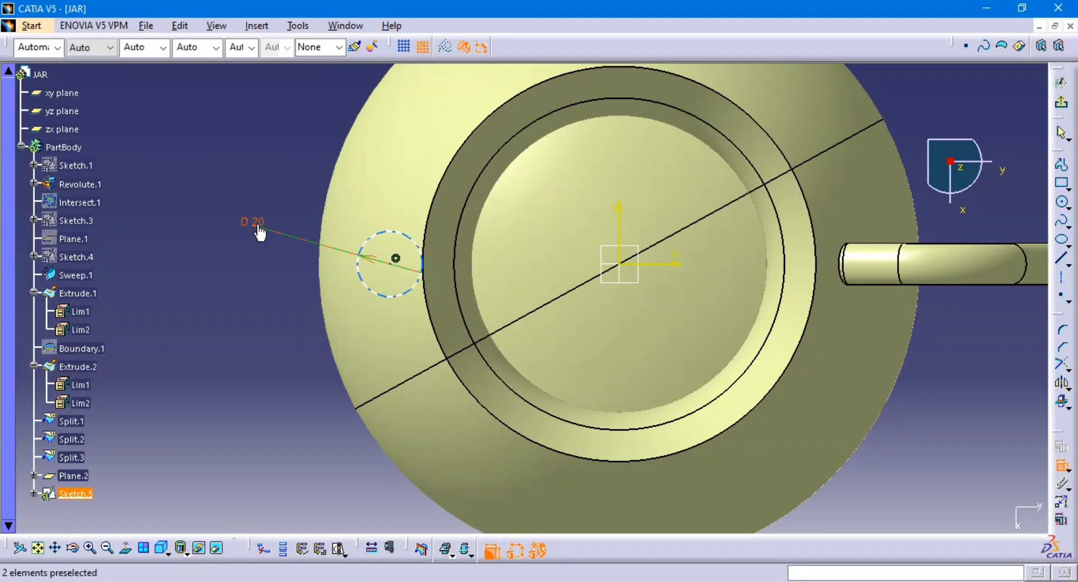
key("alt+Tab")
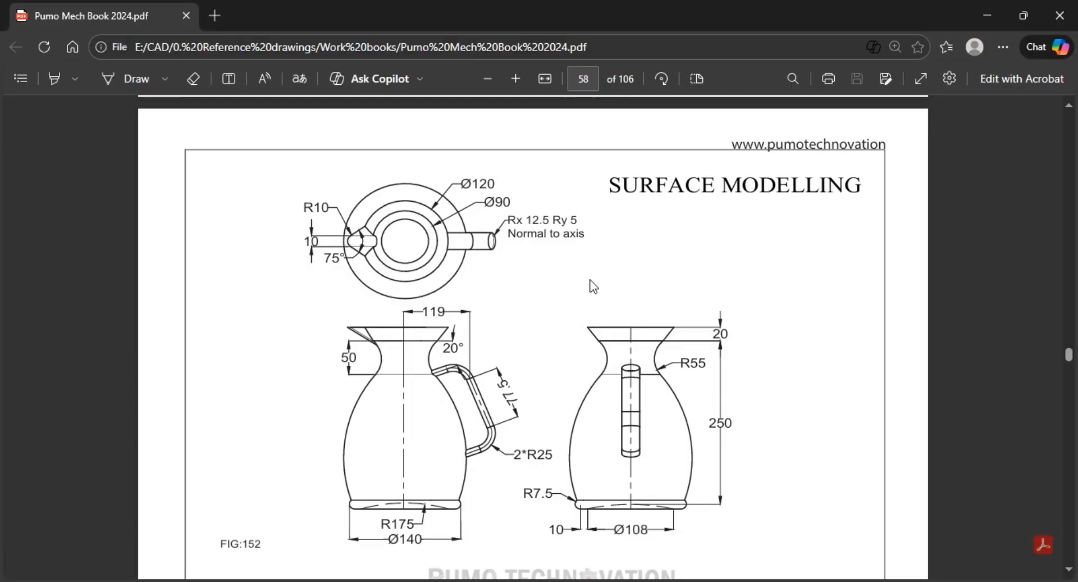
key("alt+Tab")
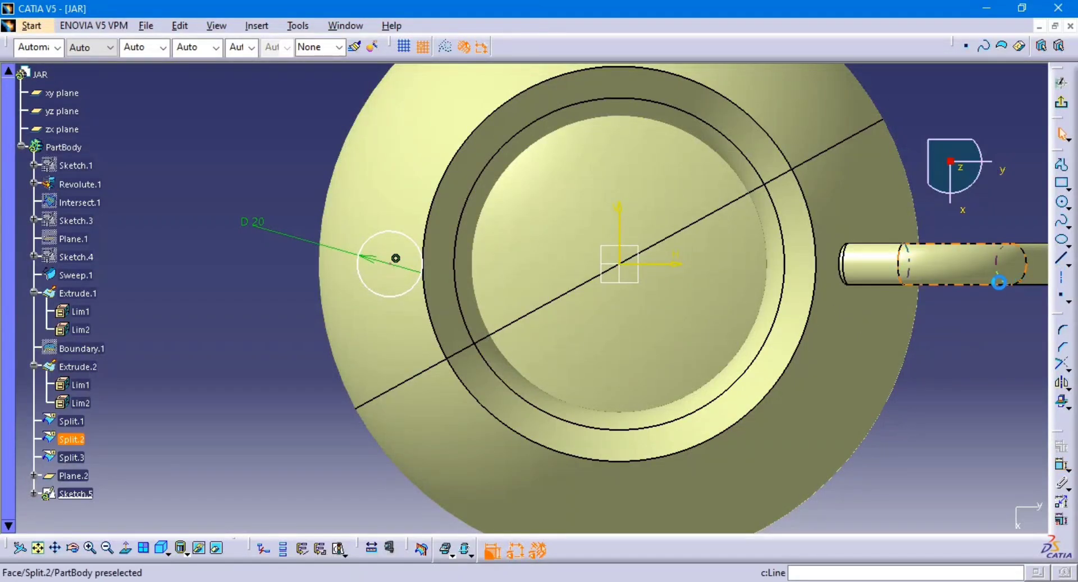
Turn off grid snapping and sketch two slanted lines running from the spout circle's upper and lower sides towards the jar's rim.
left_click(1063, 262)
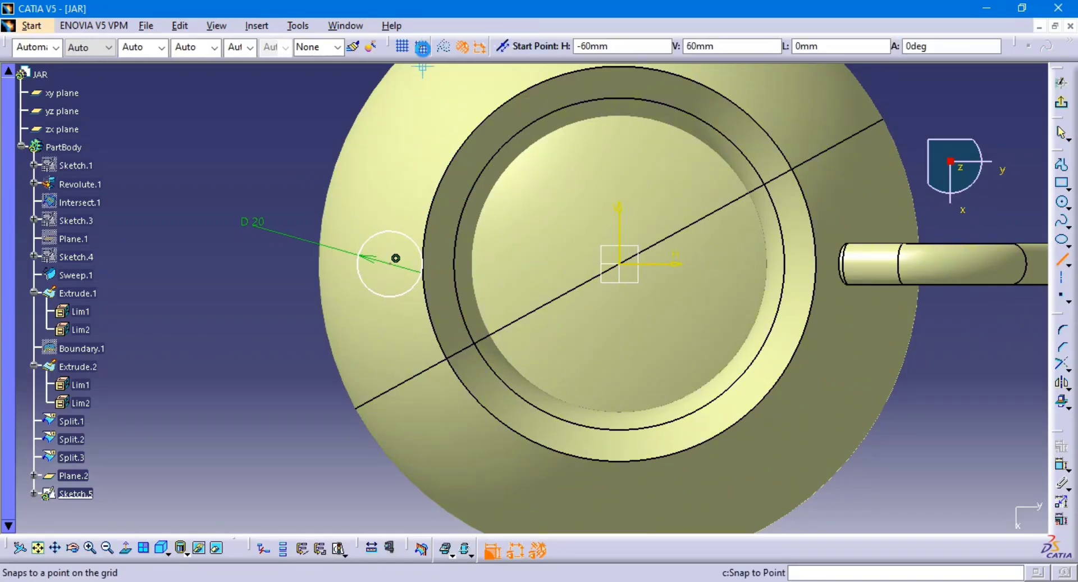
left_click(422, 47)
left_click(428, 179)
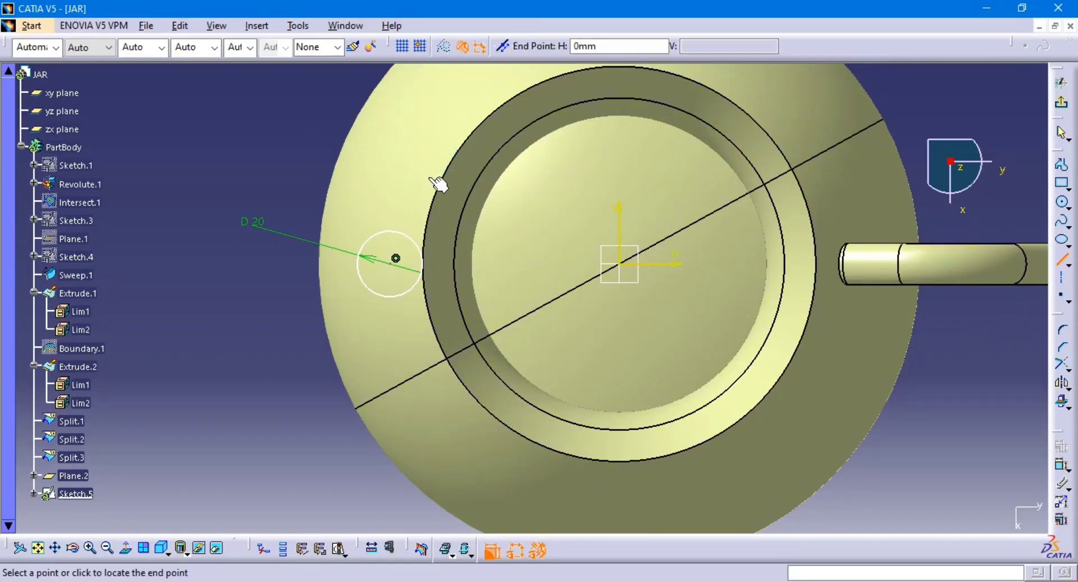
left_click(368, 239)
left_click(353, 201)
left_click(403, 329)
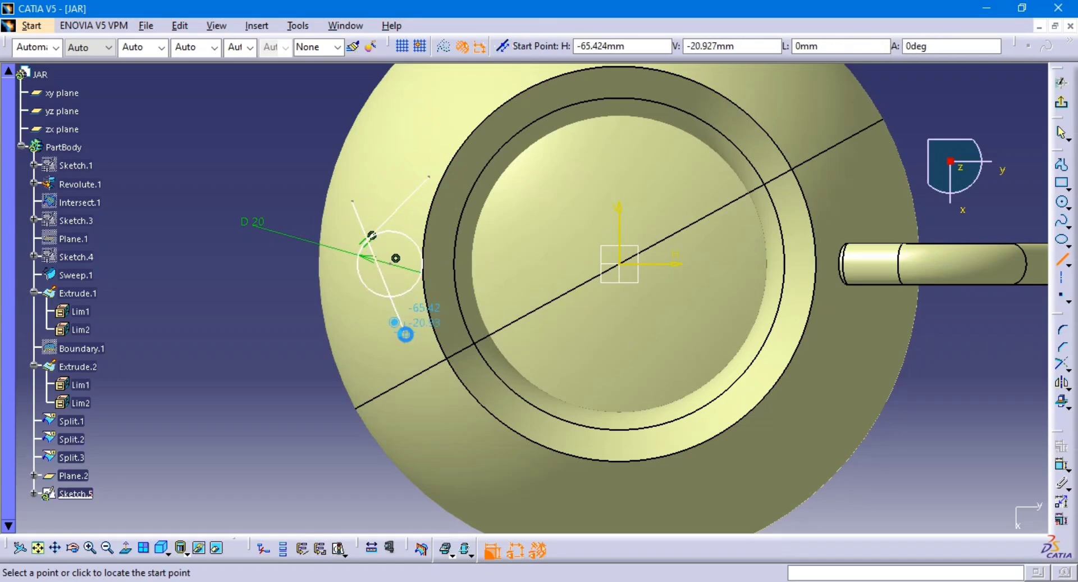
left_click(377, 300)
left_click(442, 360)
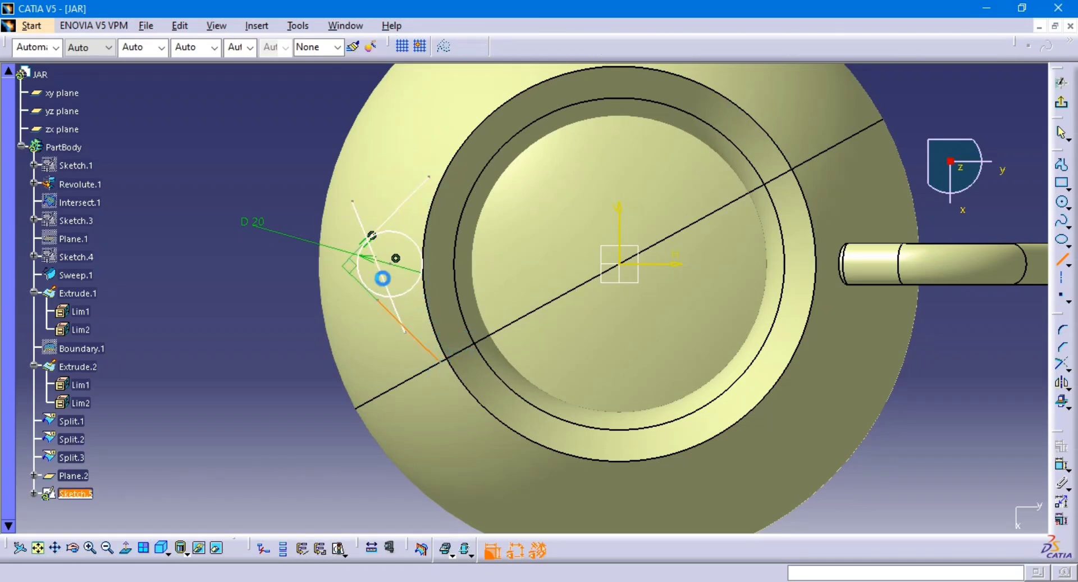
Delete the stray line crossing the circle and the perpendicularity constraint between the two slanted spout lines.
left_click(382, 274)
key("Delete")
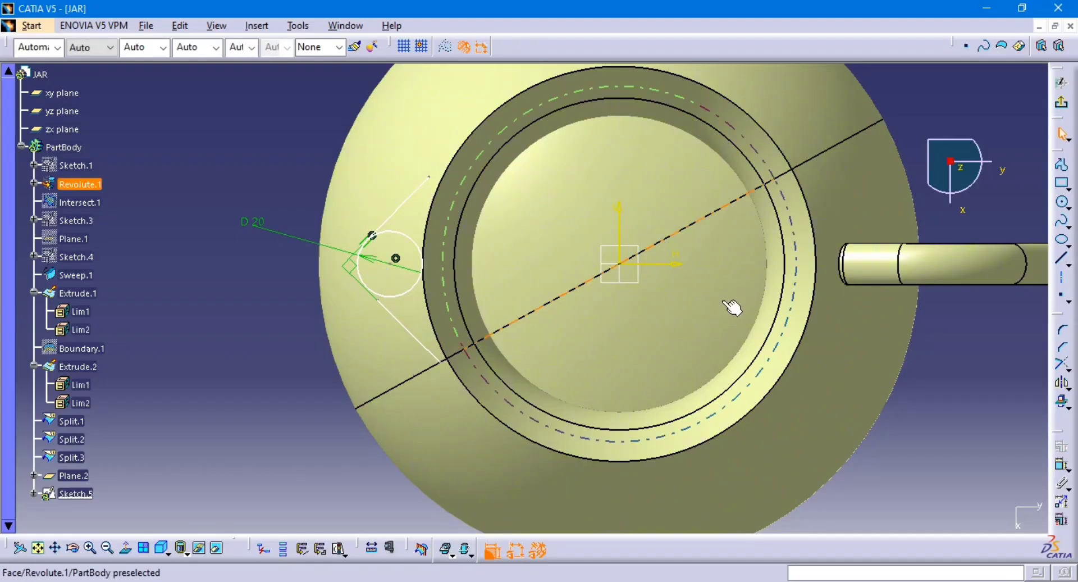
left_click(351, 269)
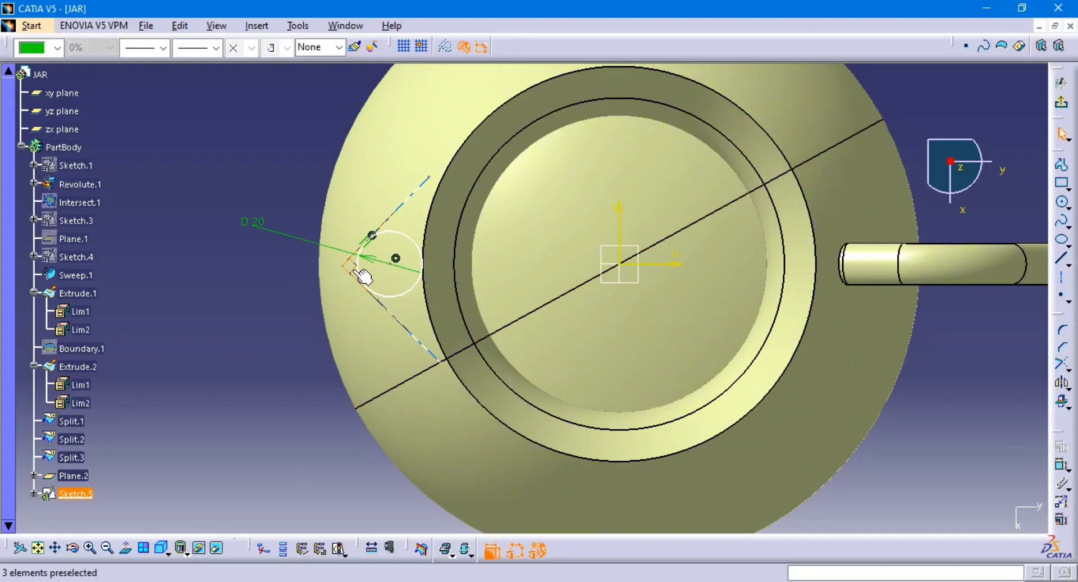
key("Delete")
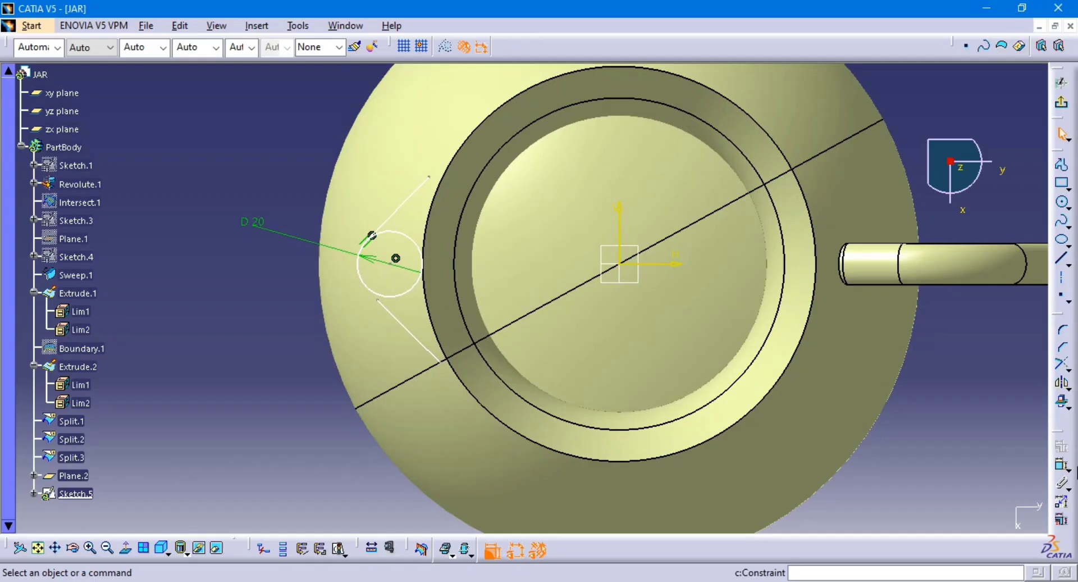
Constrain the lower slanted line to be tangent to the spout circle.
left_click(1062, 465)
left_click(397, 326)
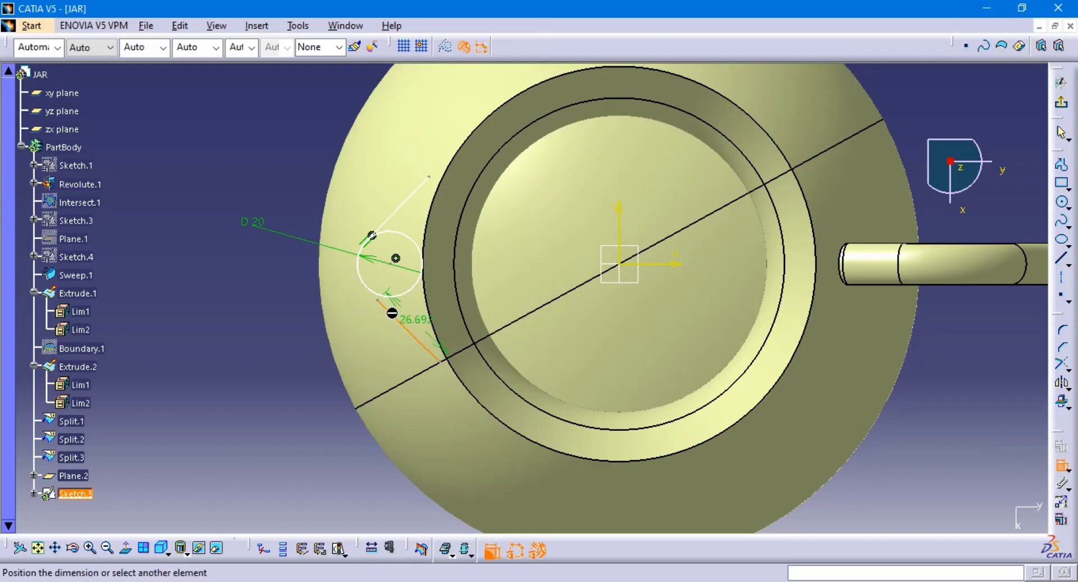
right_click(287, 281)
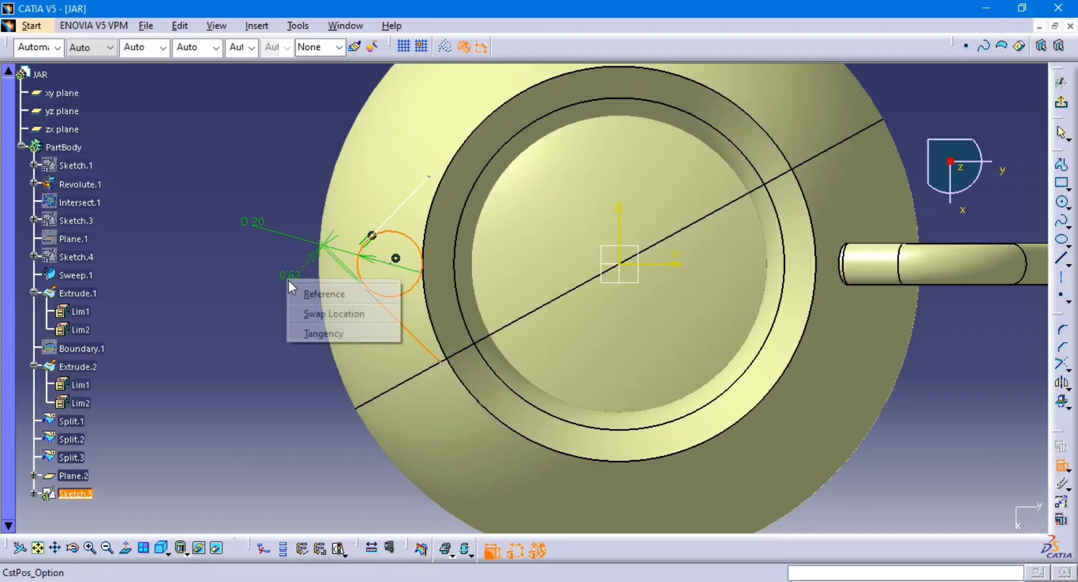
left_click(342, 331)
middle_click_drag(399, 295, 400, 264, "ctrl")
middle_click_drag(399, 264, 398, 294)
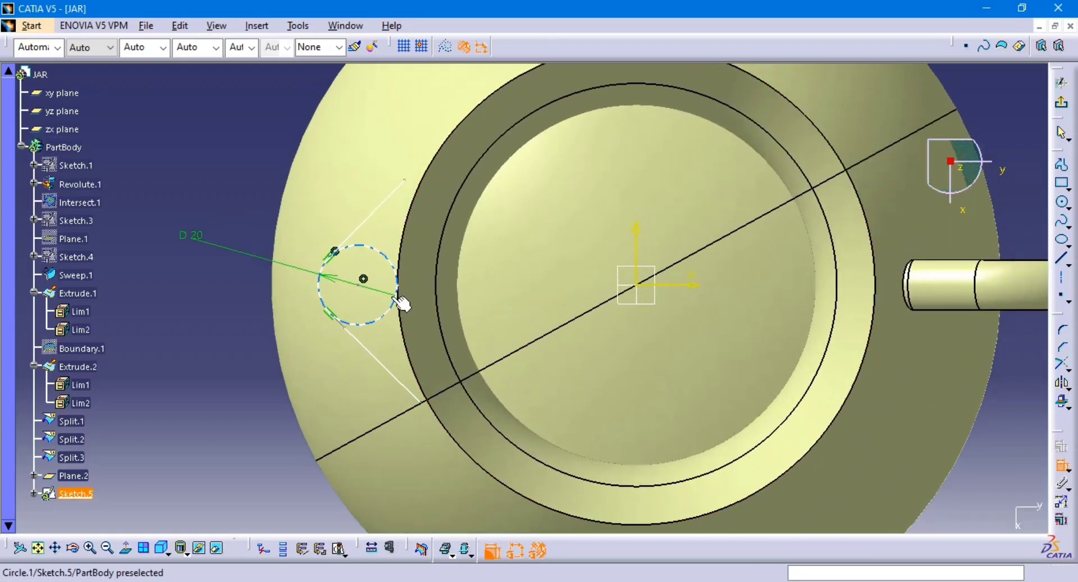
Make the two slanted spout lines symmetric about the sketch's horizontal axis.
left_click(366, 223)
right_click(502, 302)
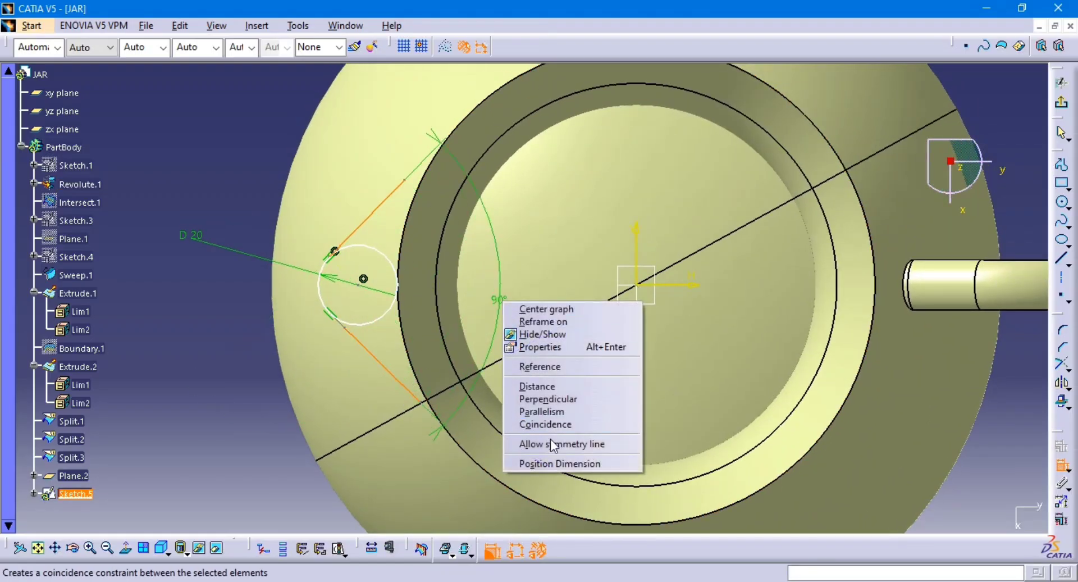
left_click(557, 444)
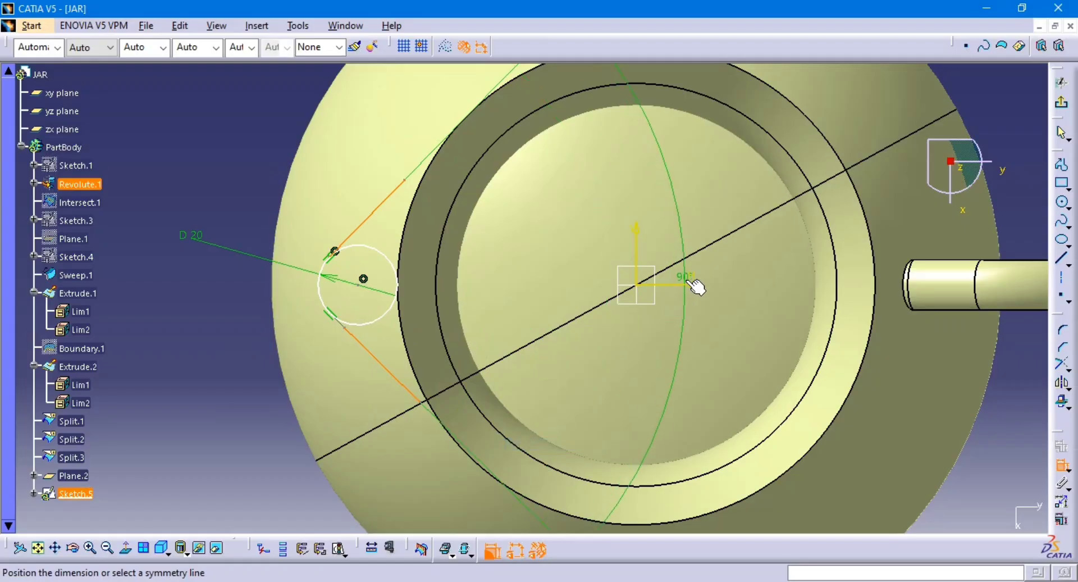
left_click(695, 285)
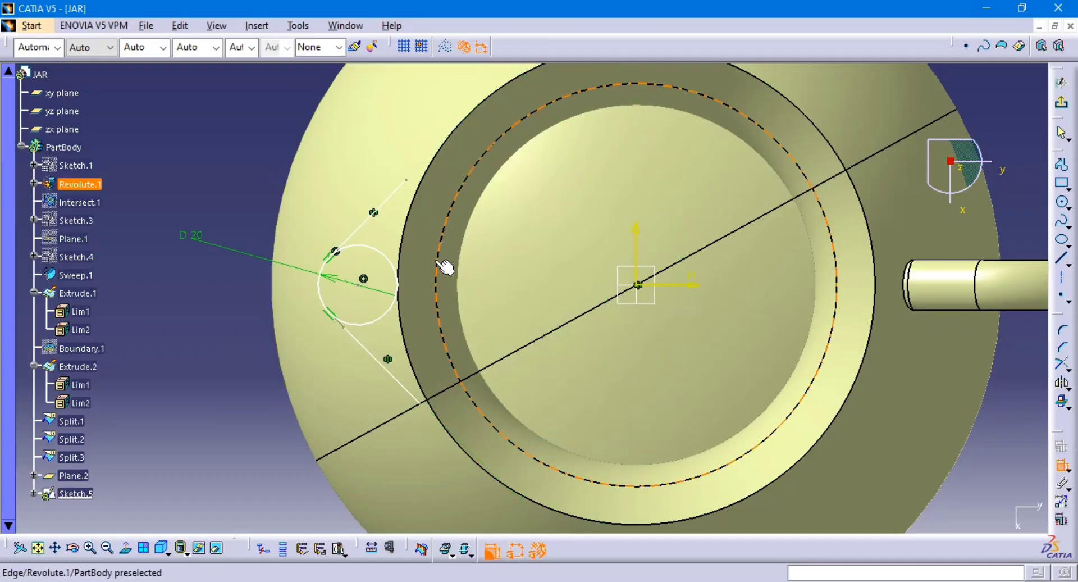
Check the spout angle in the workbook drawing and constrain the angle between the two slanted lines to 75 degrees.
key("alt+Tab")
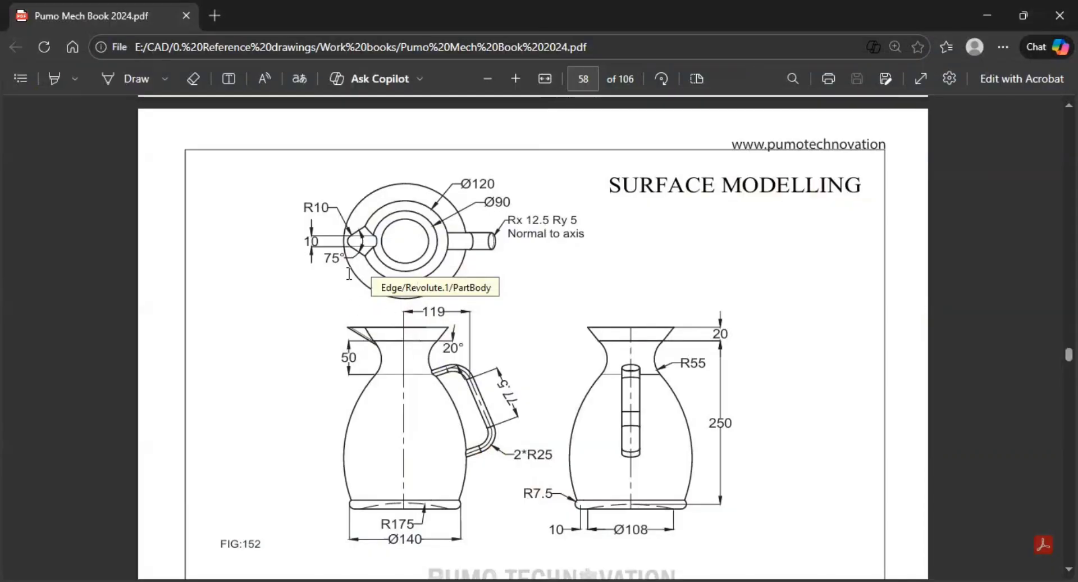
key("alt+Tab")
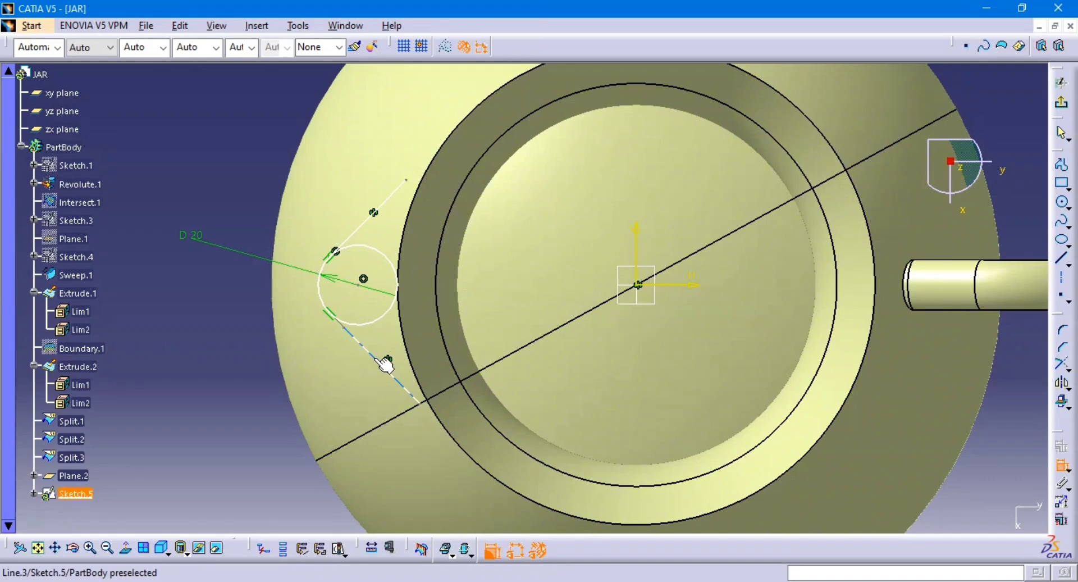
left_click(378, 362)
left_click(388, 198)
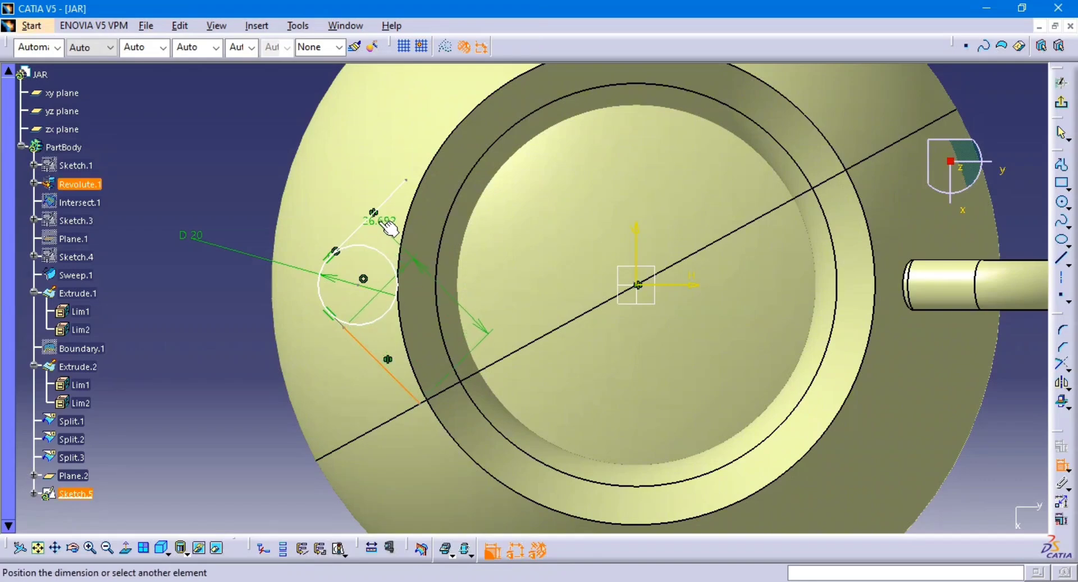
left_click(466, 289)
double_click(465, 278)
type("75")
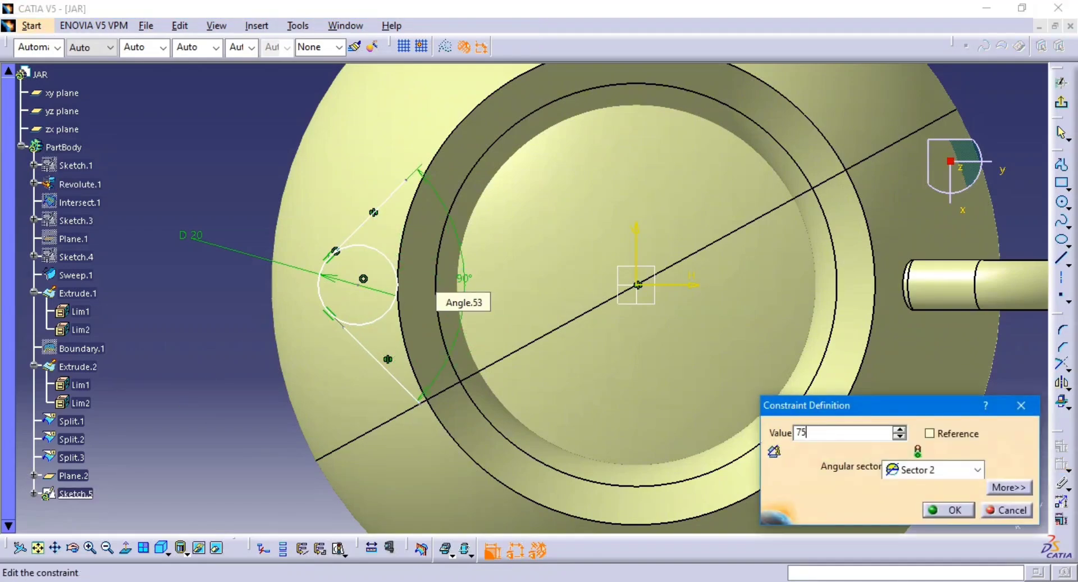
key("Return")
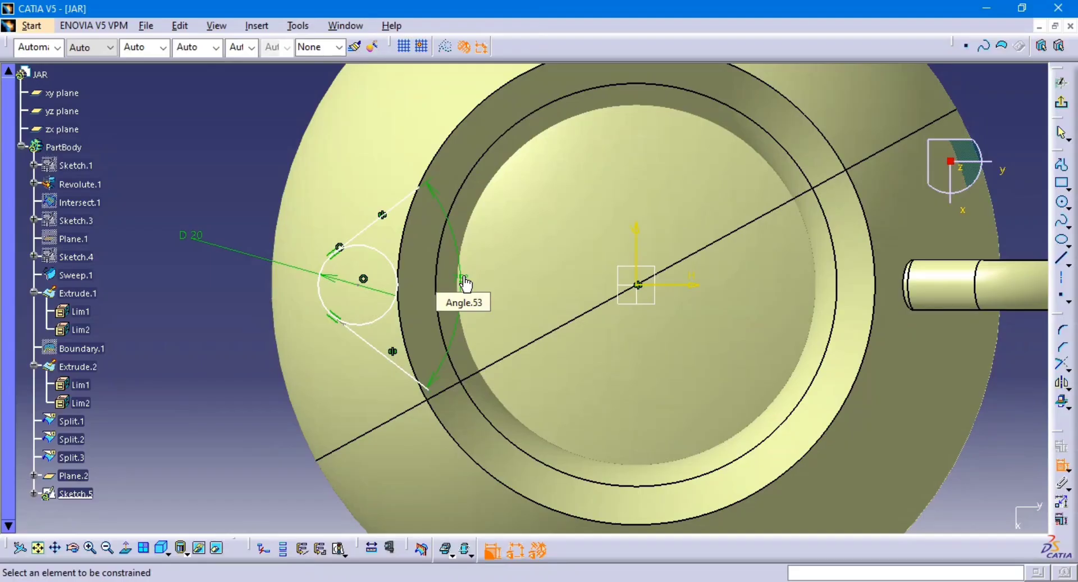
Trim only the lower slanted line so that it ends at the spout circle.
middle_click_drag(344, 318, 332, 225)
middle_click_drag(309, 268, 932, 219)
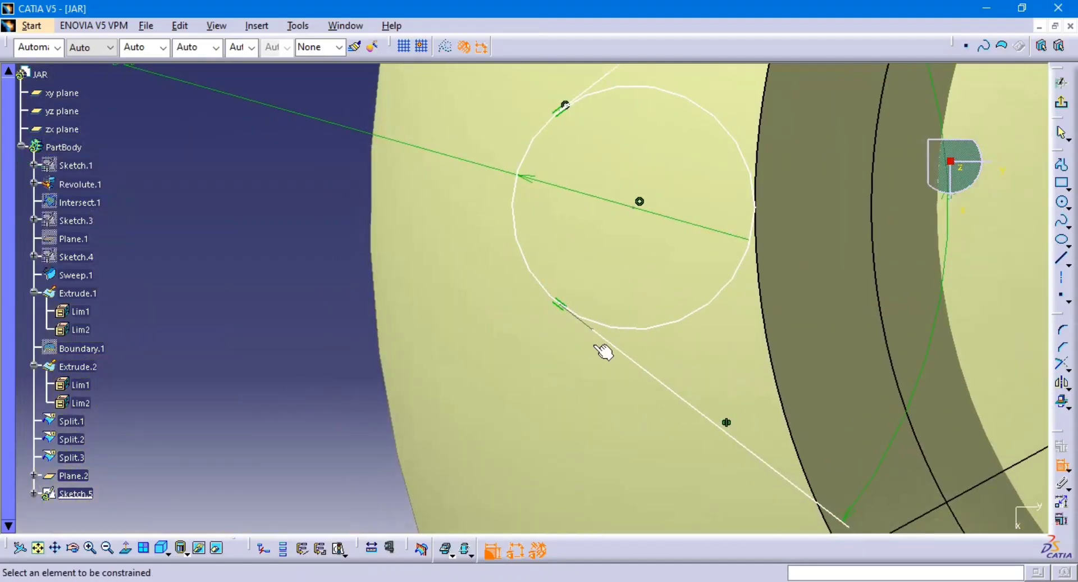
left_click(1058, 366)
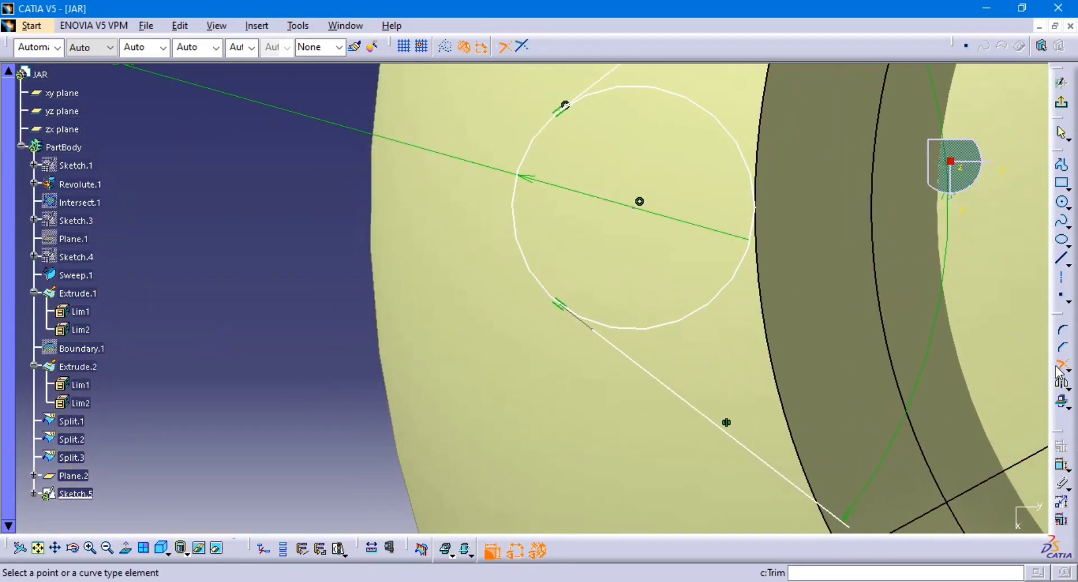
left_click(522, 46)
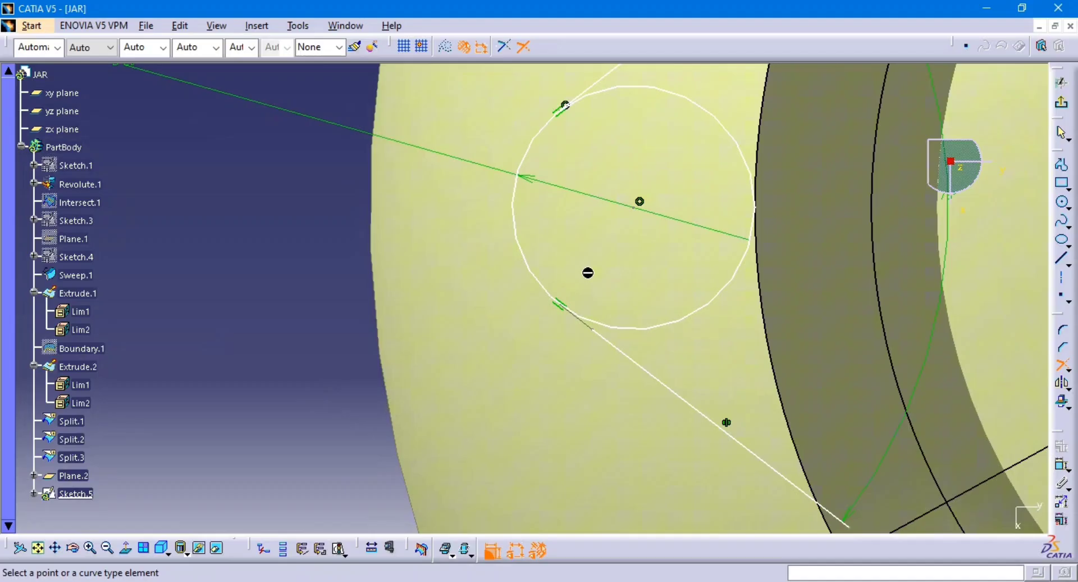
left_click(630, 358)
left_click(523, 252)
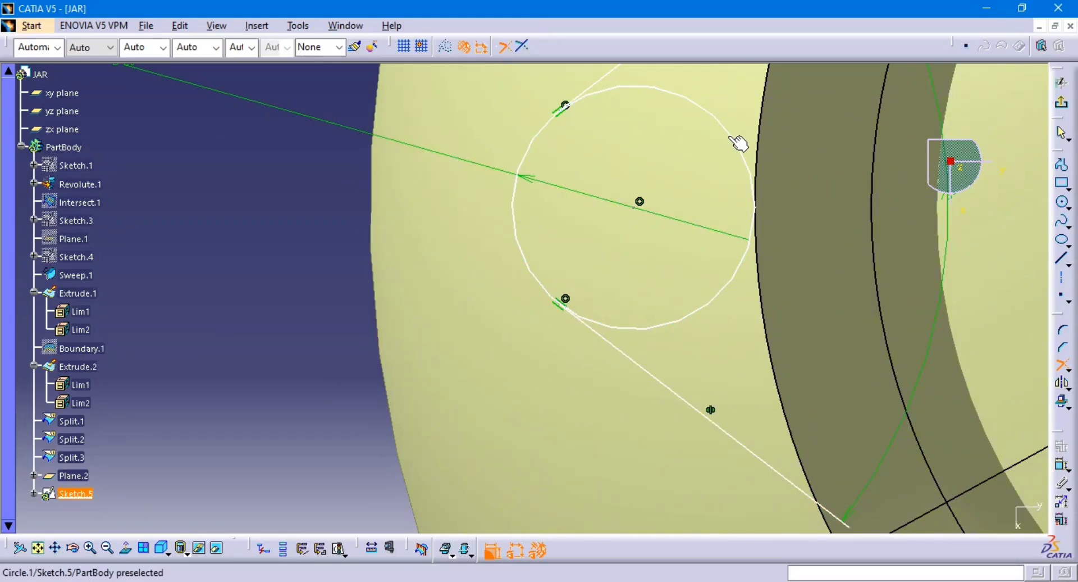
left_click(742, 148)
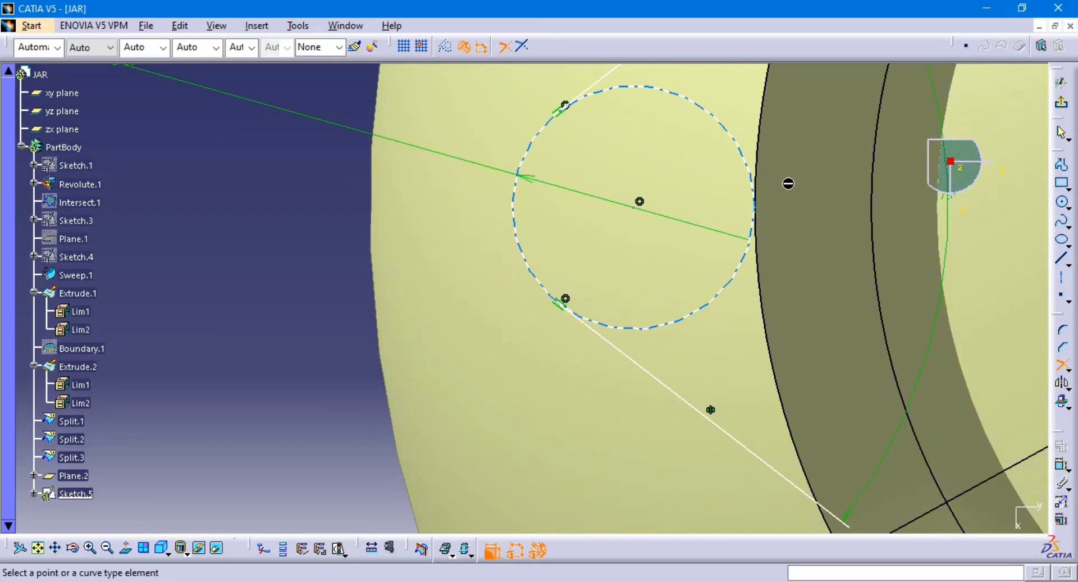
Quick-trim the circle's inner portion facing the rim, leaving the arc between the two lines, and compare the profile with the workbook drawing.
left_click(1068, 368)
left_click(1030, 384)
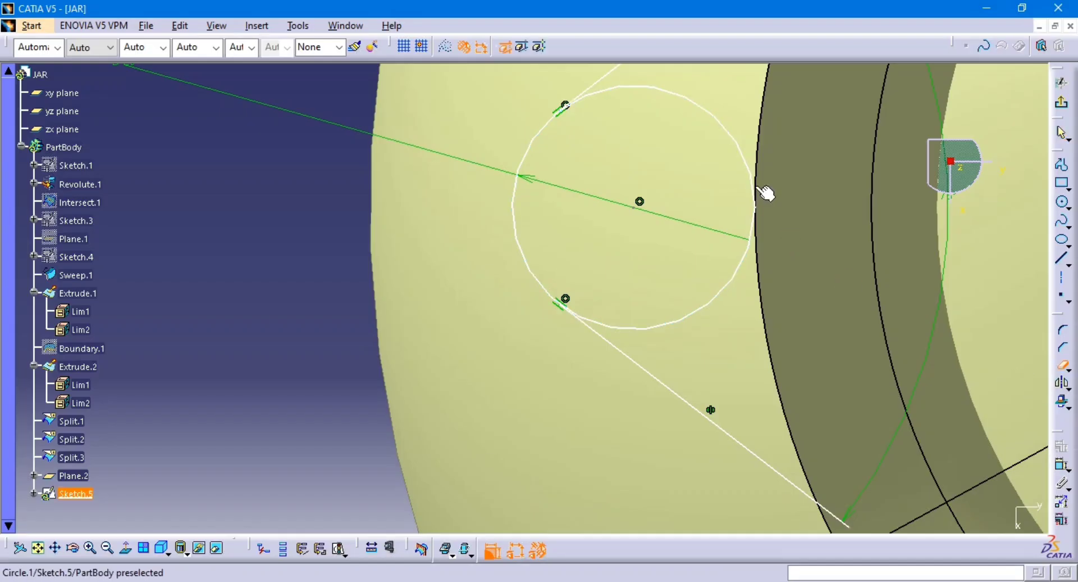
left_click(753, 187)
mouse_move(753, 186)
middle_mouse_down()
mouse_move(758, 212)
mouse_move(736, 277)
mouse_move(699, 308)
mouse_move(679, 304)
mouse_move(710, 308)
middle_mouse_up()
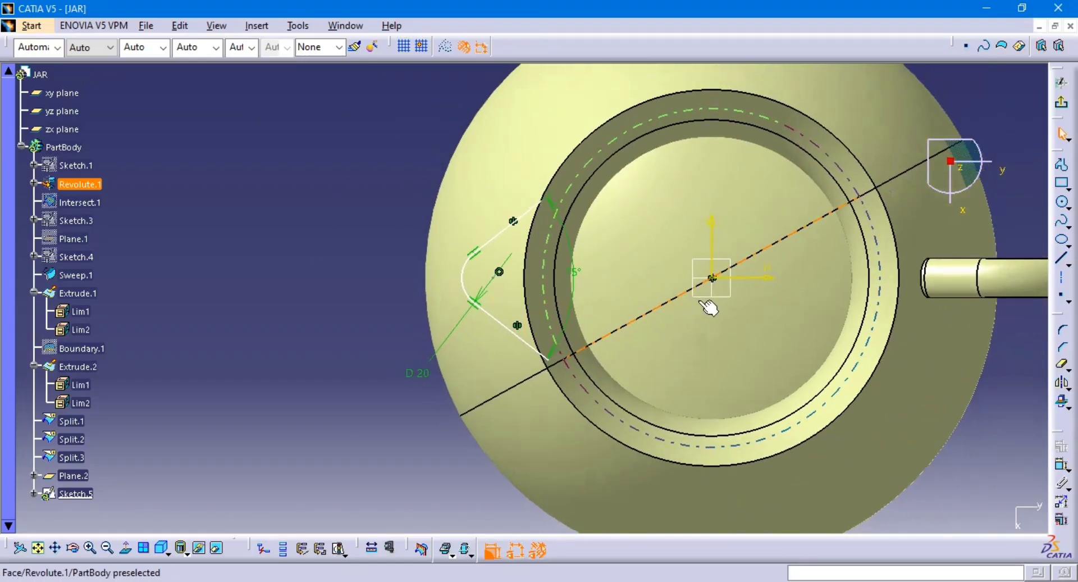
key("alt+Tab")
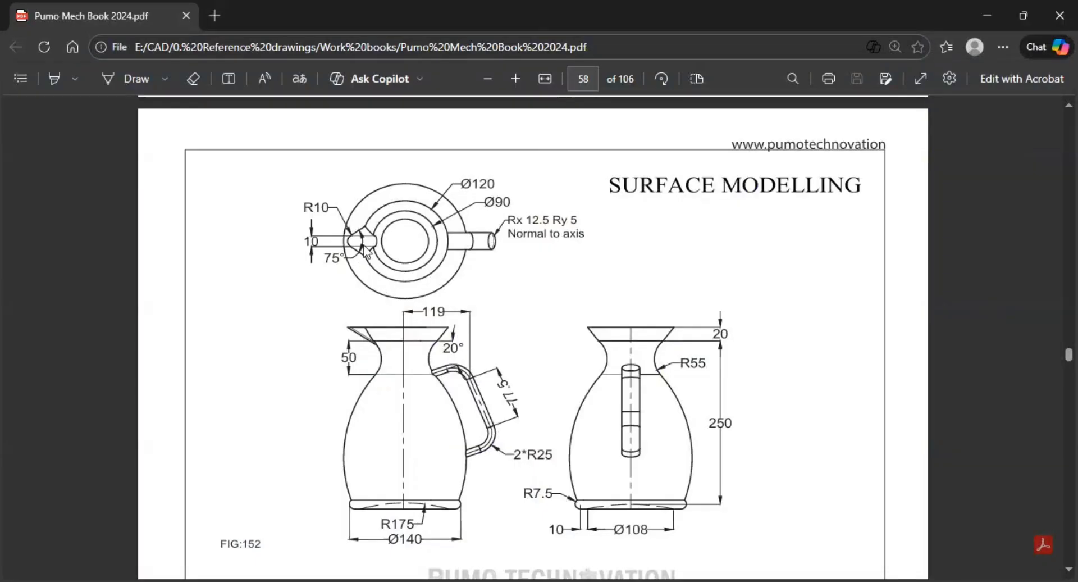
key("alt+Tab")
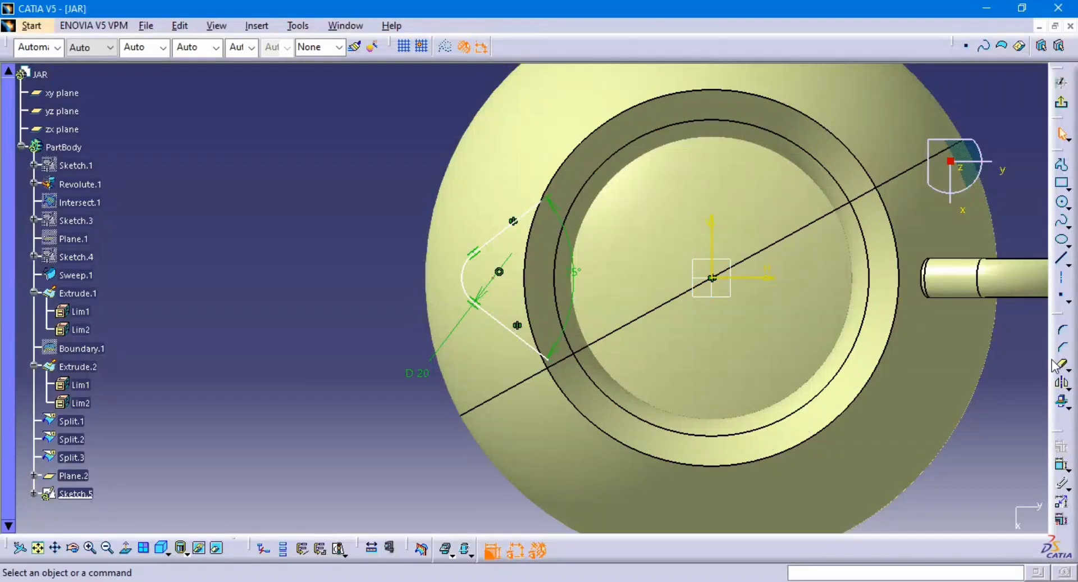
left_click(1060, 466)
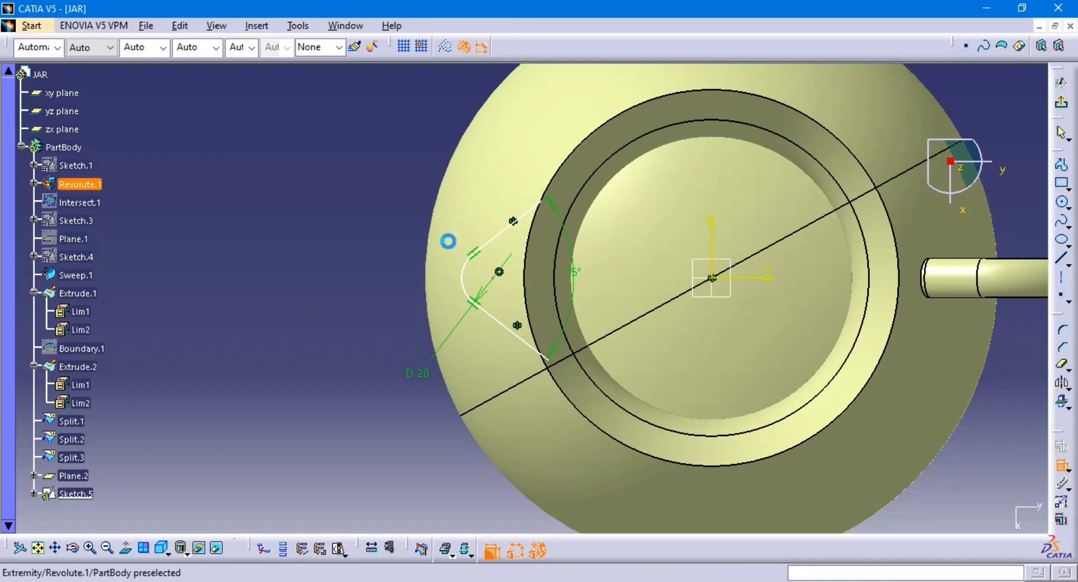
left_click(478, 305)
key("Escape")
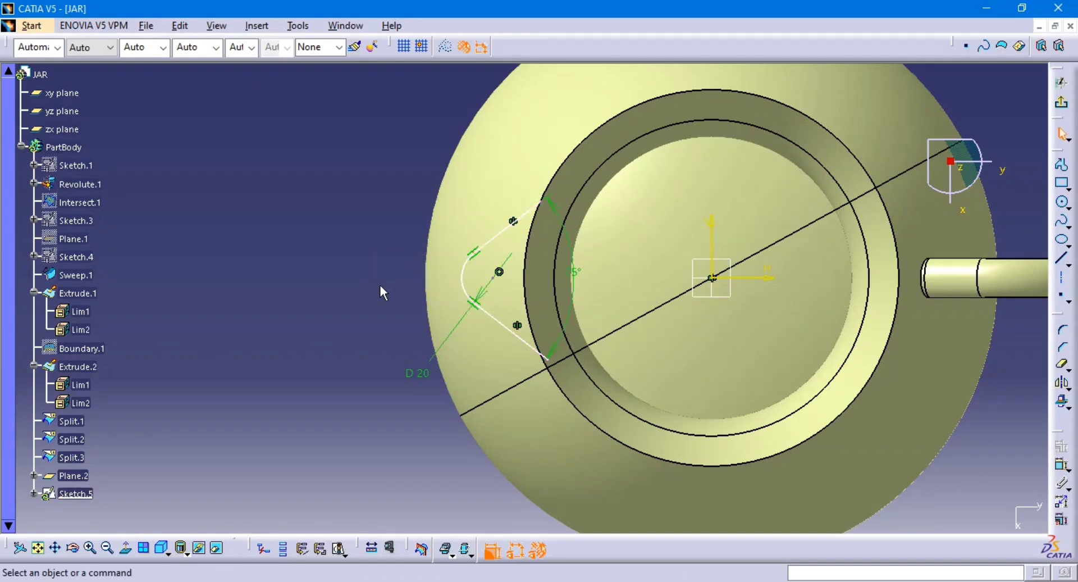
Check the workbook drawing, then dimension the spout arc's centre from the sketch's vertical axis and set the distance to 80 mm.
mouse_move(679, 224)
middle_mouse_down()
mouse_move(679, 260)
mouse_move(640, 277)
middle_mouse_up()
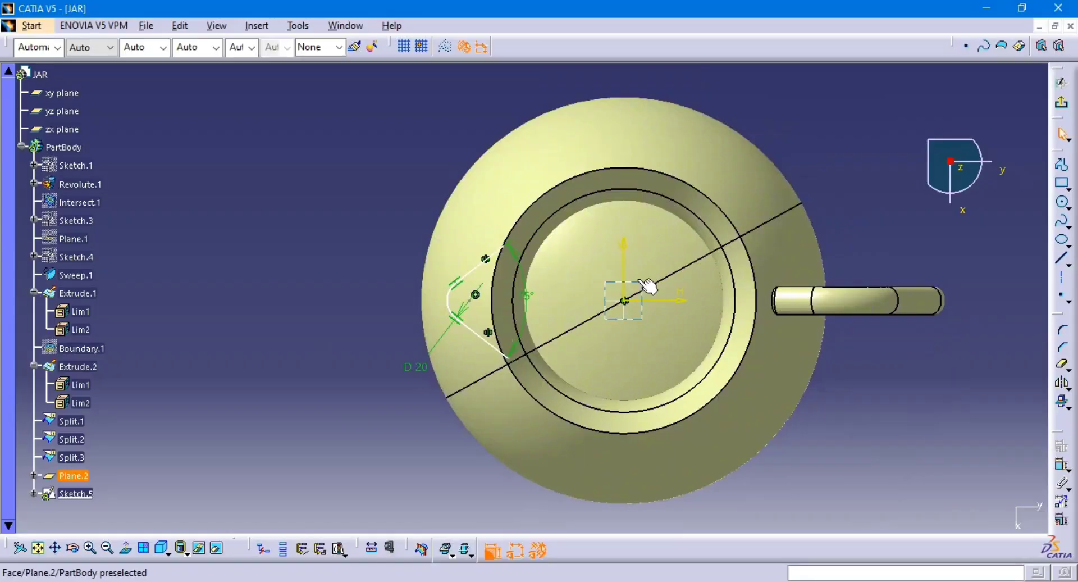
key("alt+Tab")
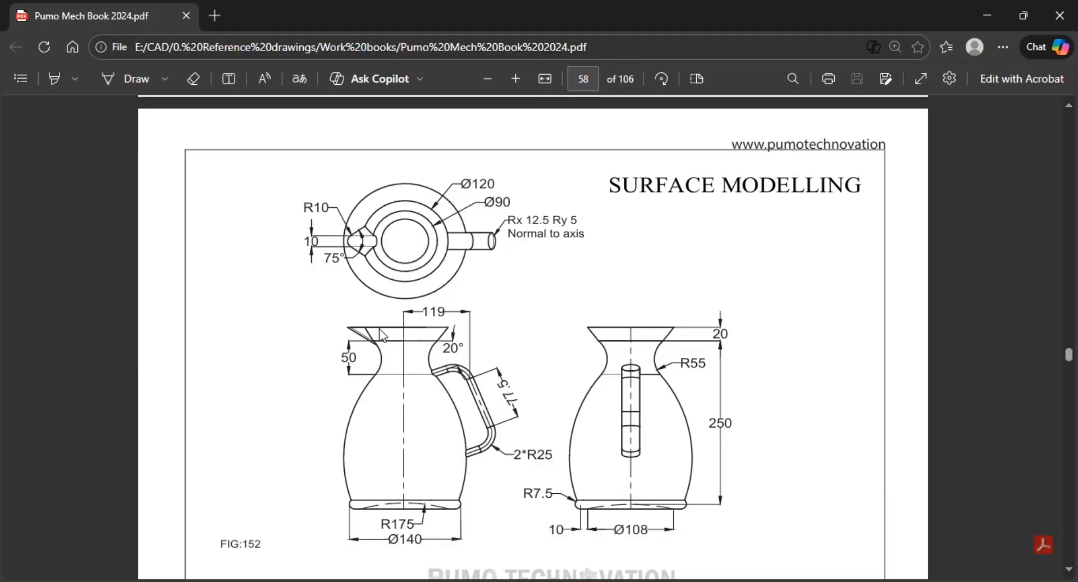
key("alt+Tab")
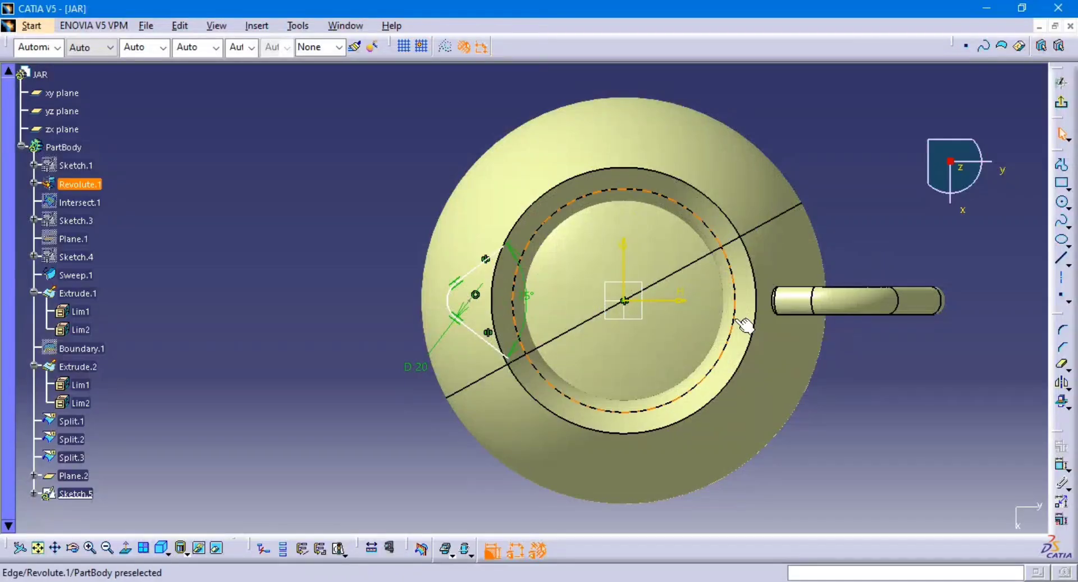
left_click(1061, 462)
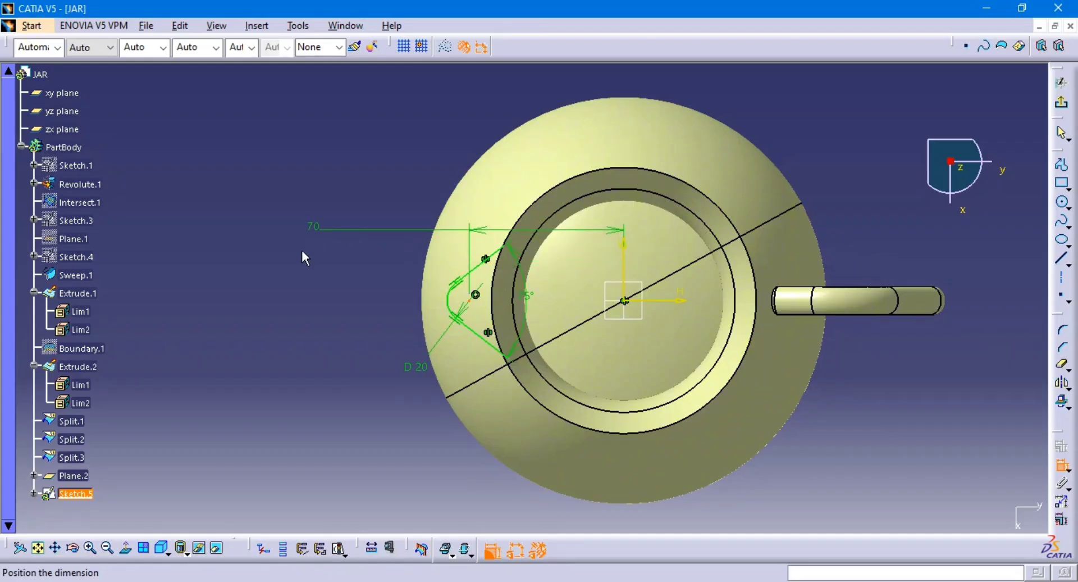
left_click(293, 283)
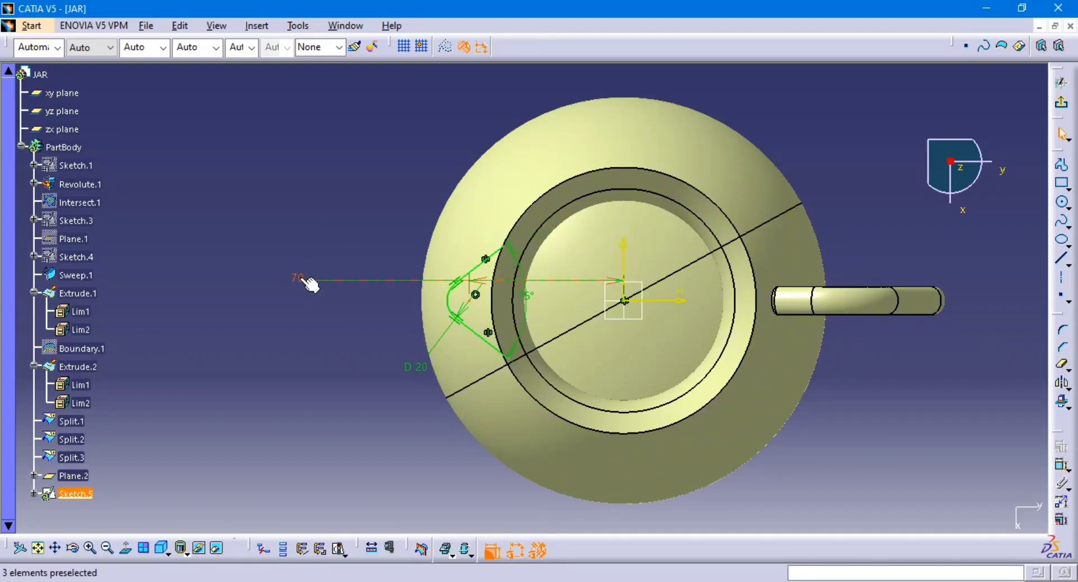
double_click(308, 283)
type("80")
key("Return")
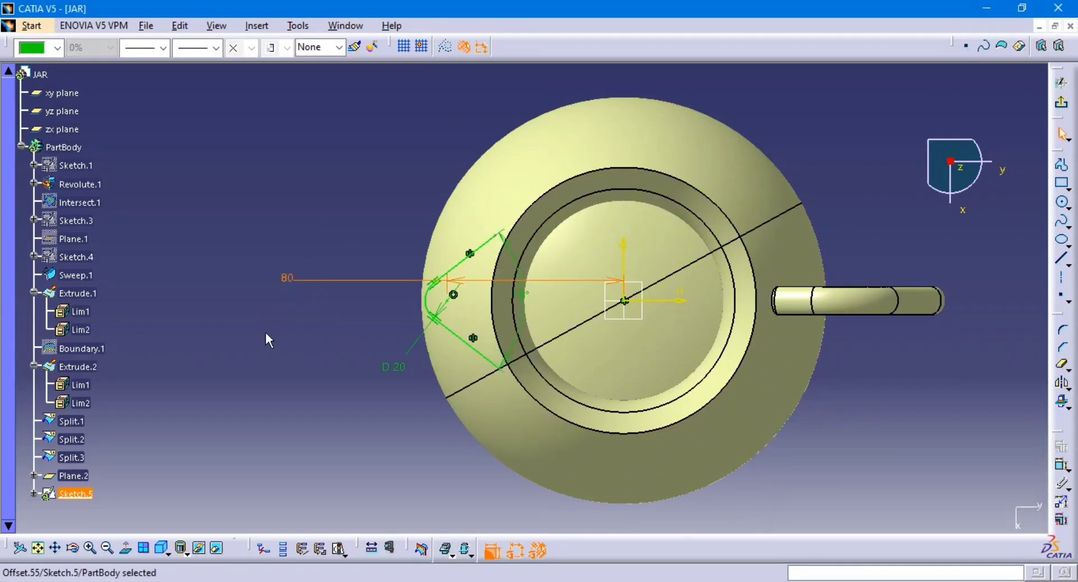
Check the workbook drawing again and set the distance from the arc's centre to the vertical axis to 78 mm.
left_click(266, 333)
key("alt+Tab")
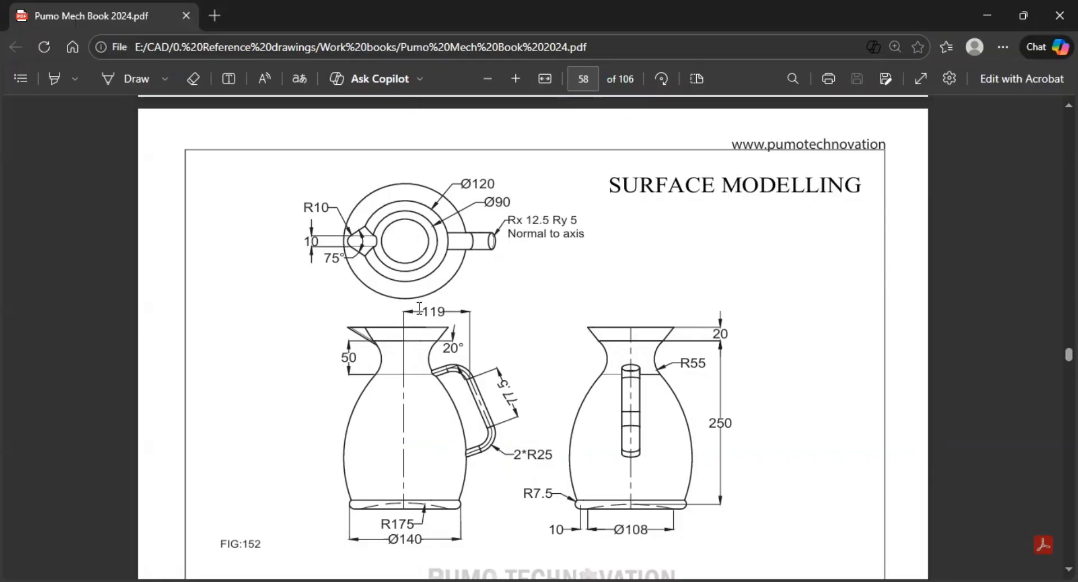
key("alt+Tab")
double_click(295, 281)
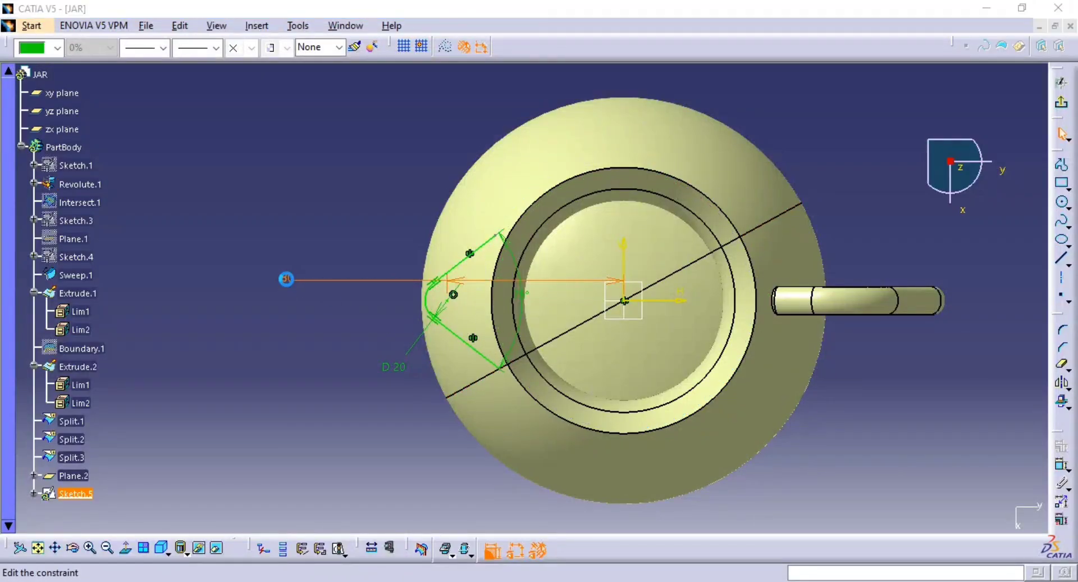
type("78mm")
key("Return")
left_click(294, 373)
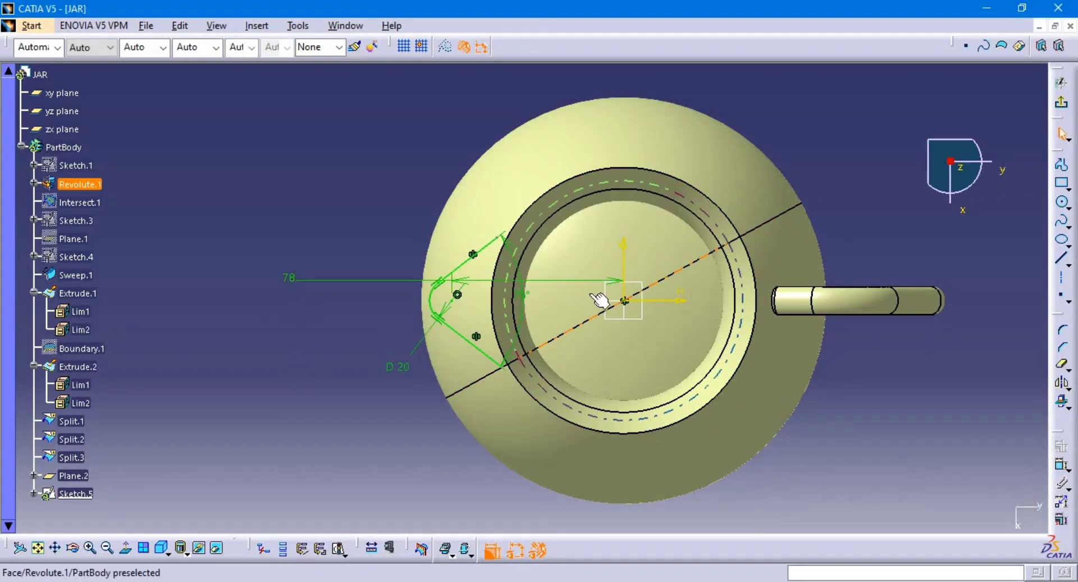
Delete the 78 mm distance dimension between the spout arc and the vertical axis.
middle_click_drag(594, 290, 604, 263)
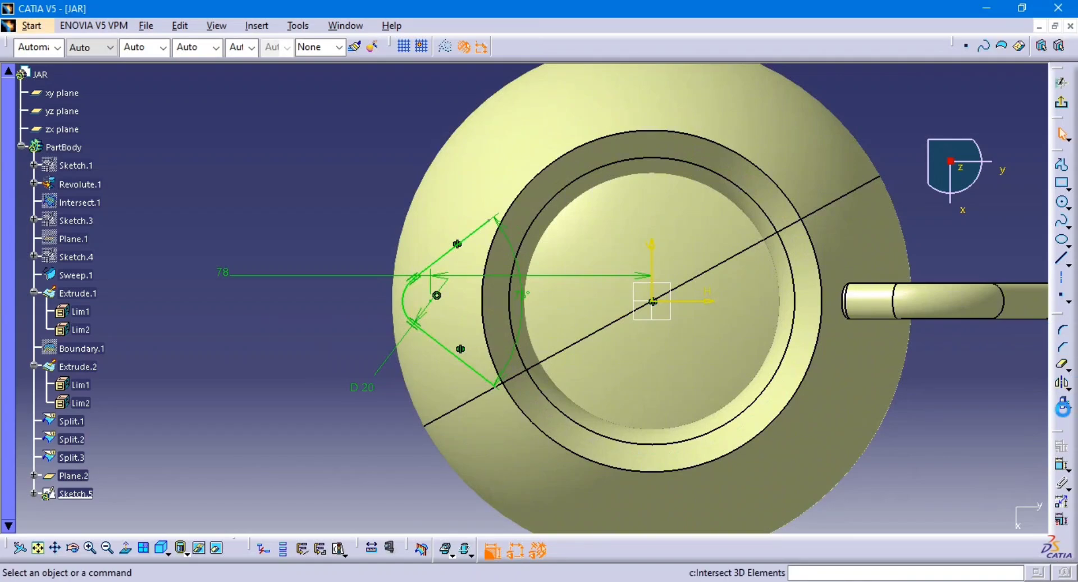
left_click(219, 271)
key("Delete")
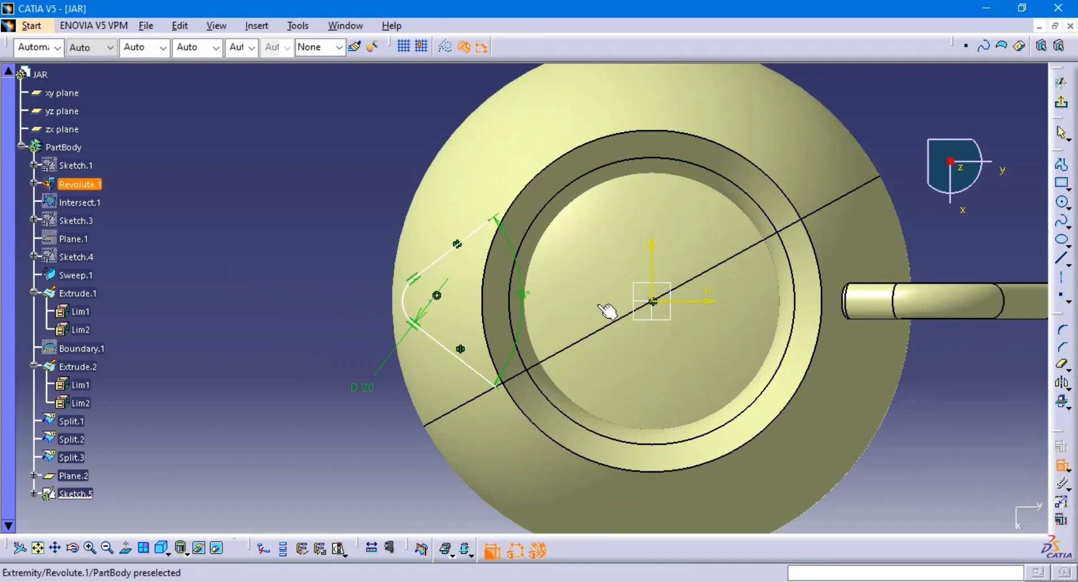
Make the upper slanted line's end point coincident with the jar's outer rim edge.
left_click(517, 215)
right_click(515, 211)
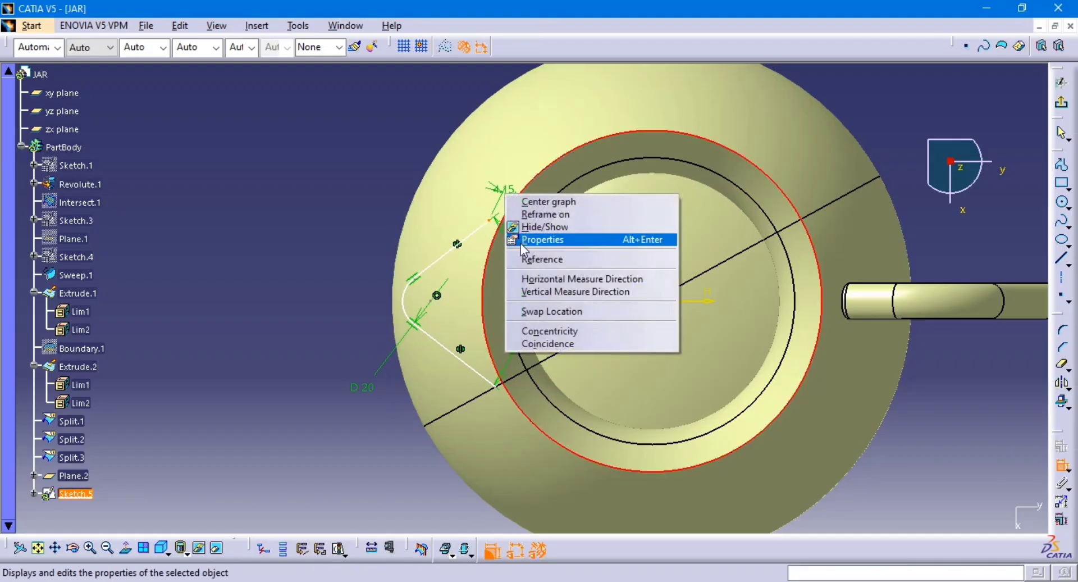
left_click(549, 343)
middle_click_drag(554, 303, 555, 290)
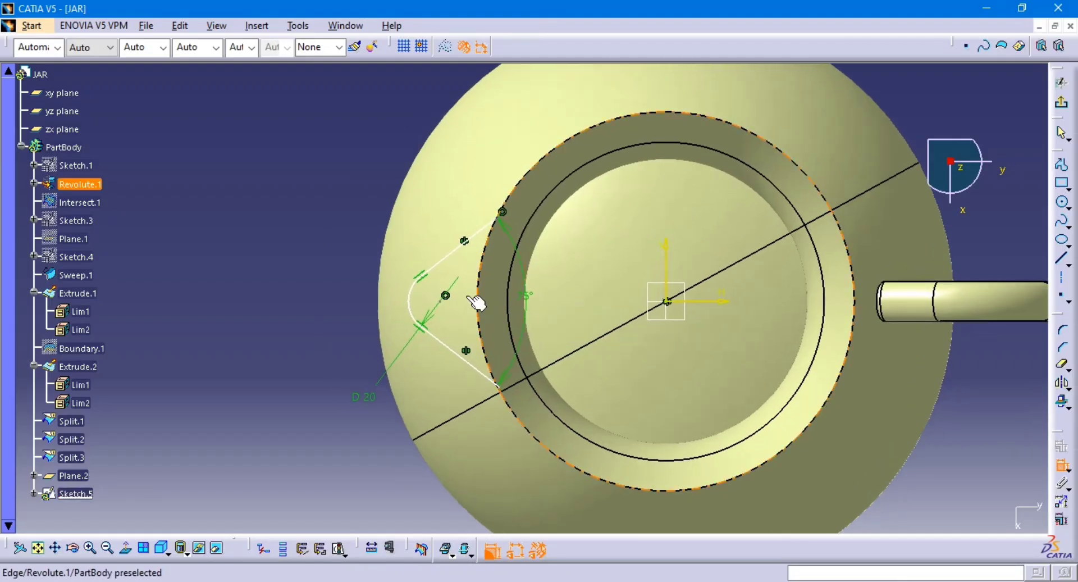
Dimension the spout arc's centre from the sketch's vertical axis, trying 75 mm and settling on 78 mm.
left_click(666, 284)
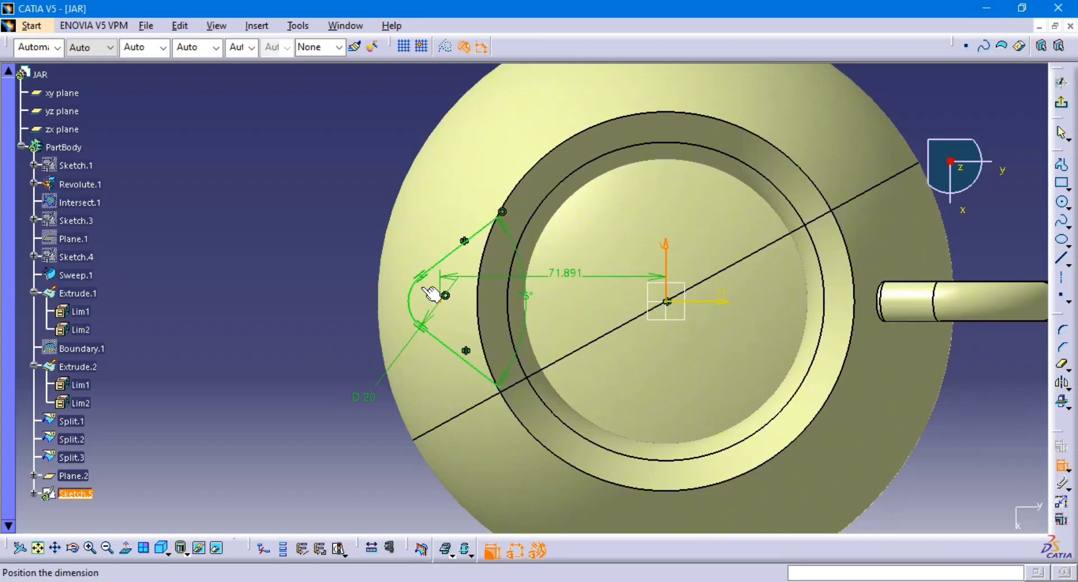
left_click(302, 238)
double_click(304, 246)
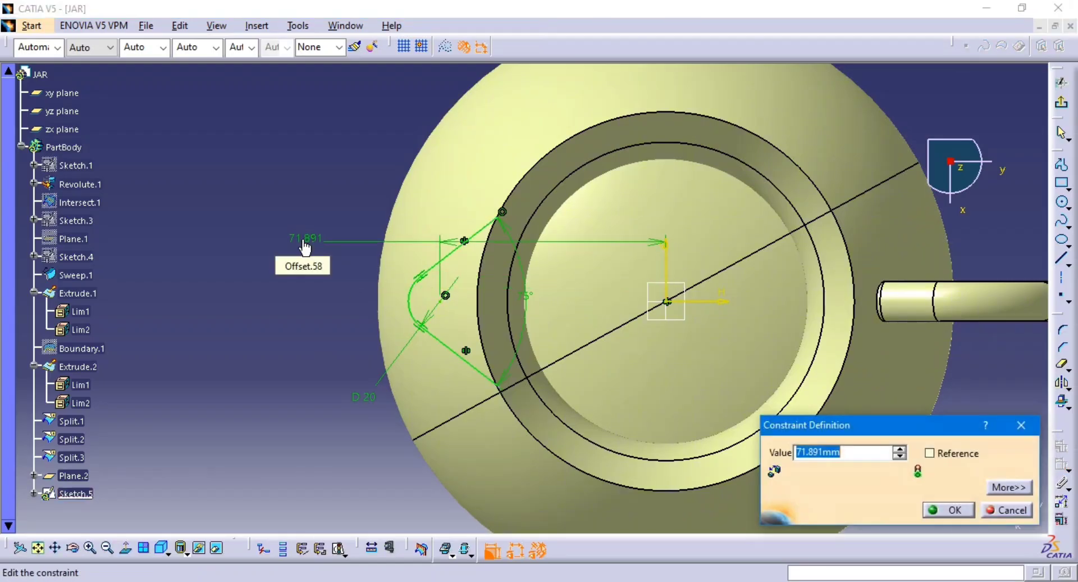
type("75")
key("Return")
double_click(301, 239)
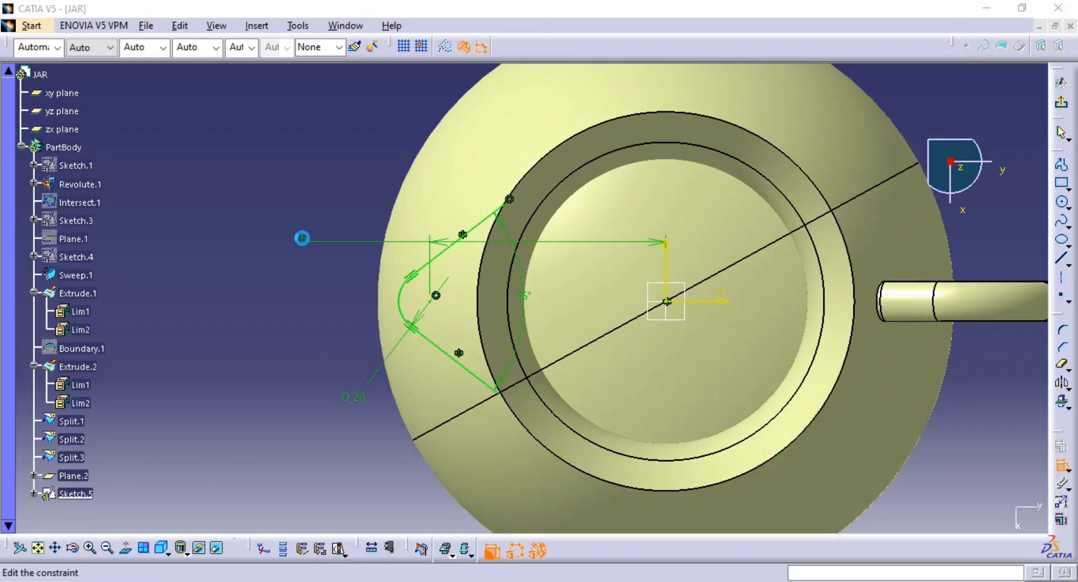
type("78")
key("Return")
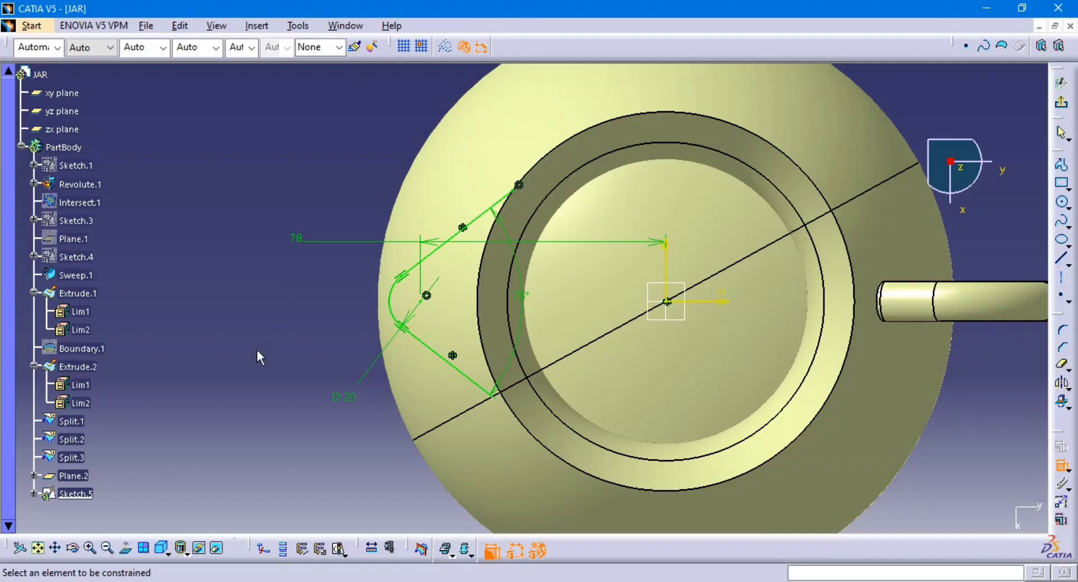
Project the jar's outer rim edge into the sketch and convert it to a construction element.
middle_click_drag(513, 260, 523, 296)
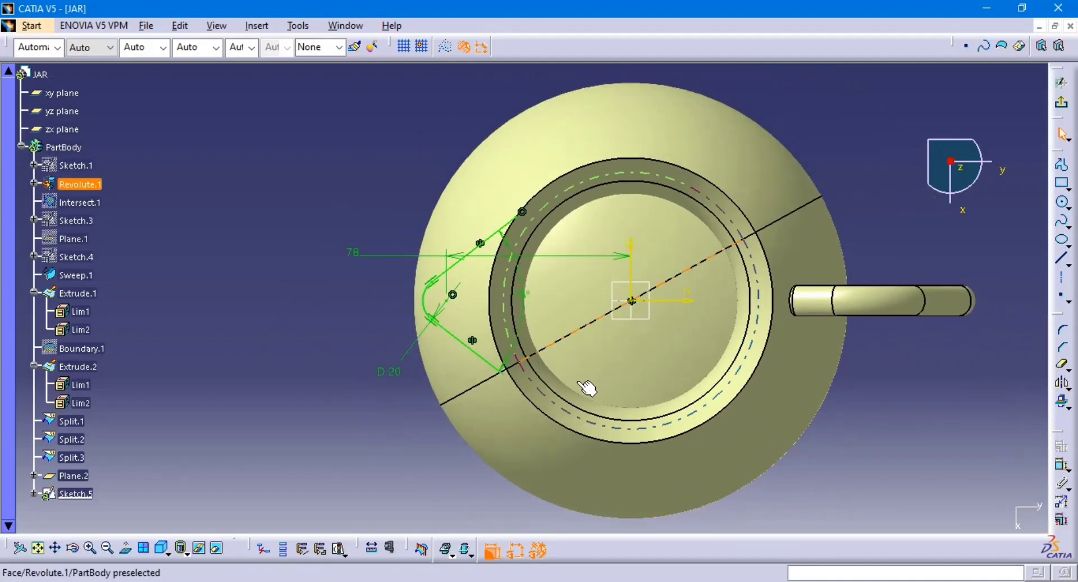
middle_click_drag(584, 390, 573, 314)
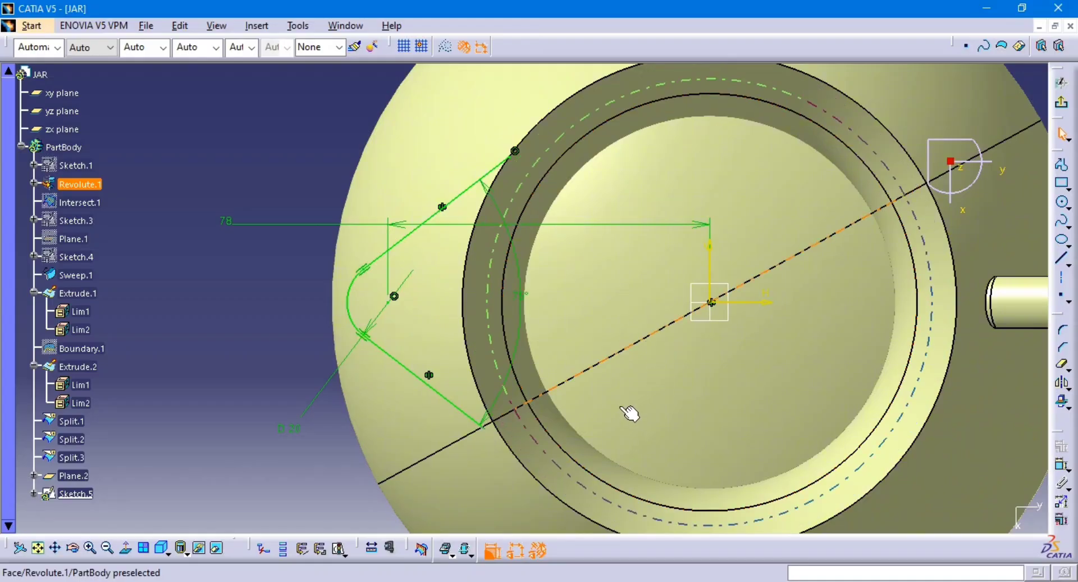
left_click(1065, 411)
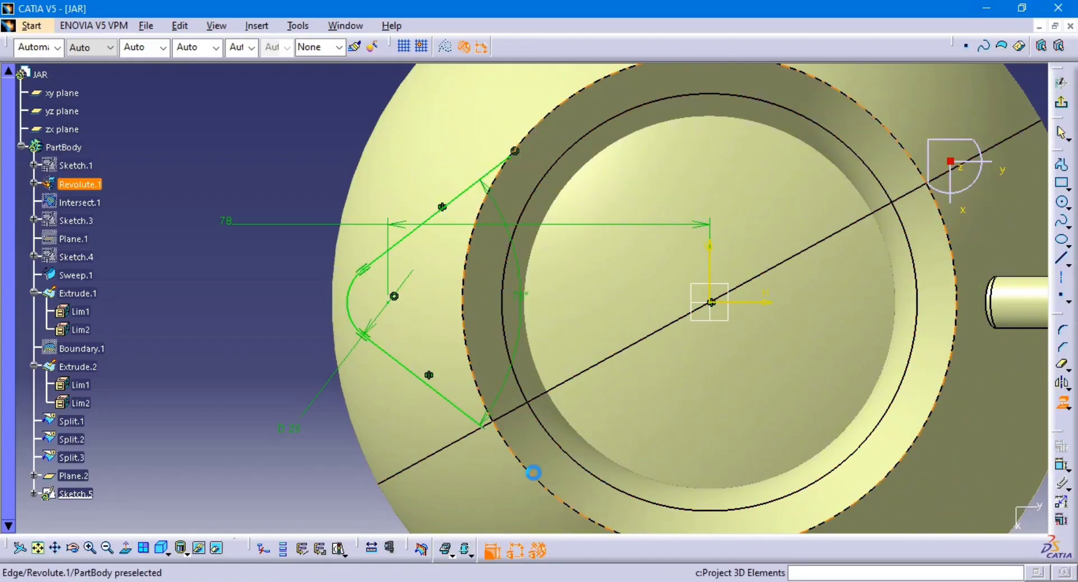
left_click(543, 484)
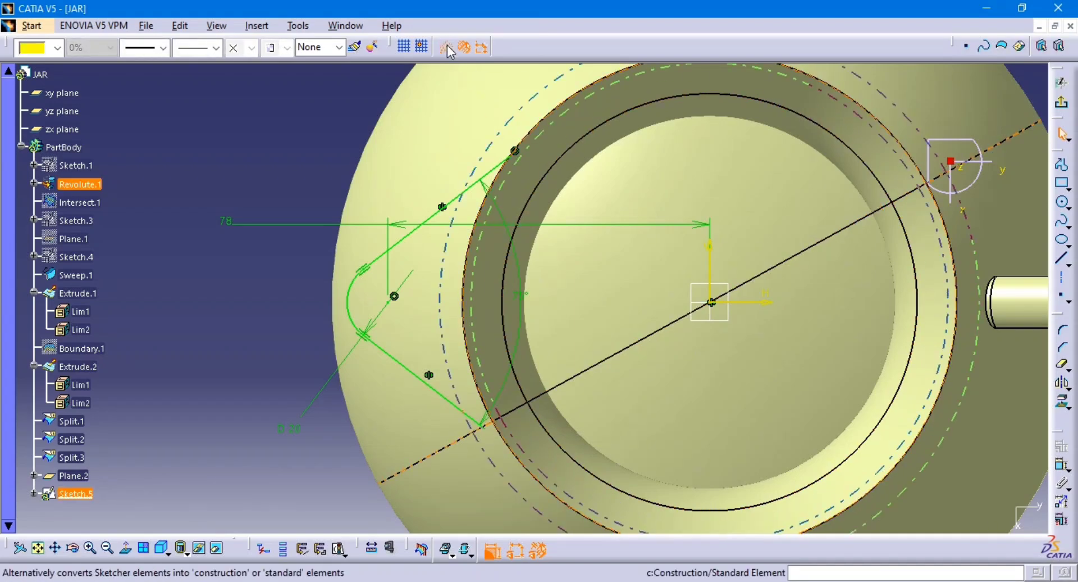
Trim the lower slanted spout line to the projected rim circle so that it reaches the rim, keeping the circle intact.
left_click(1068, 369)
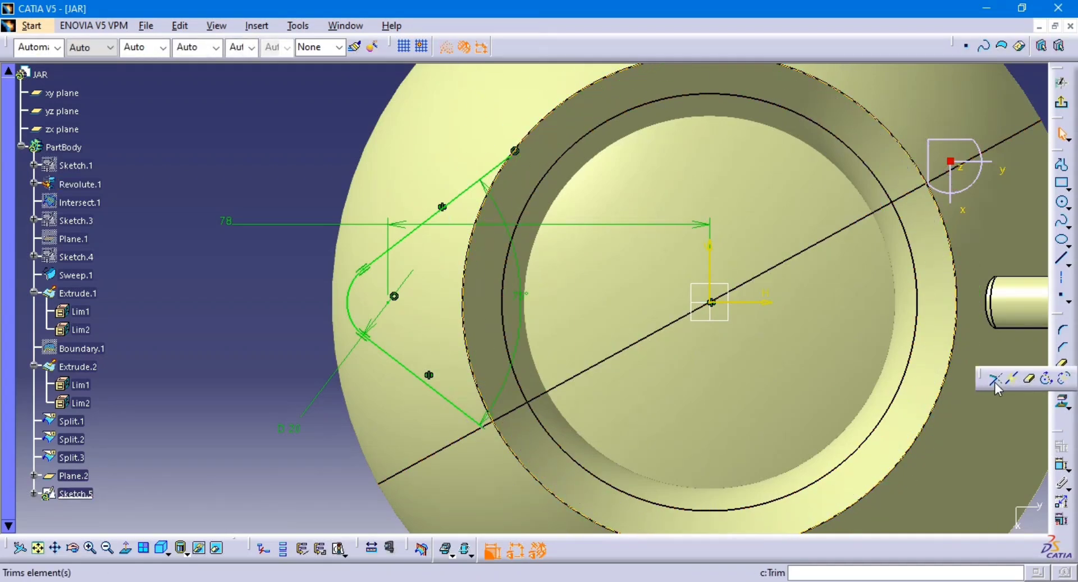
left_click(995, 382)
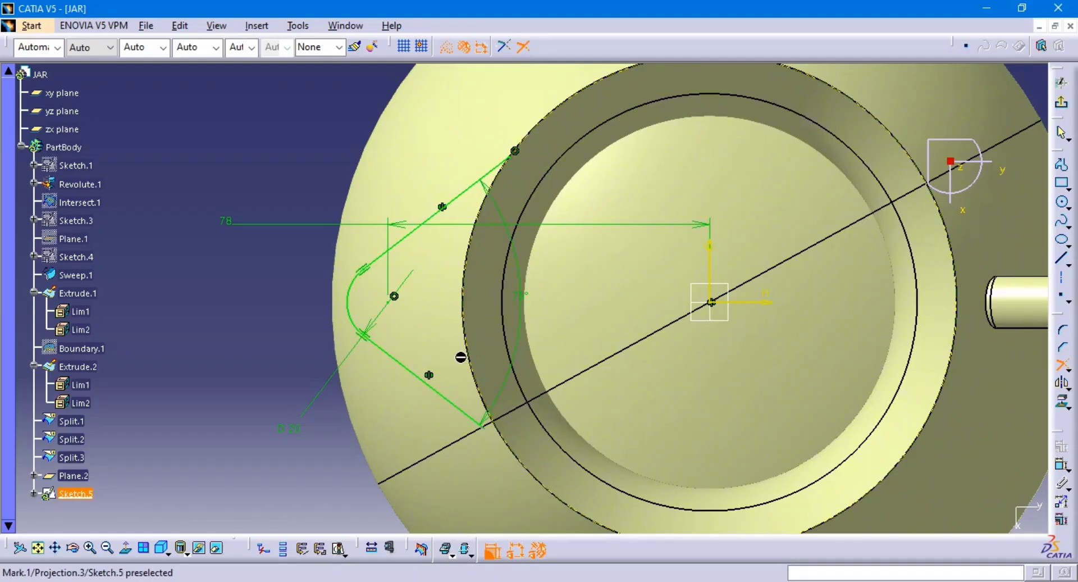
left_click(452, 396)
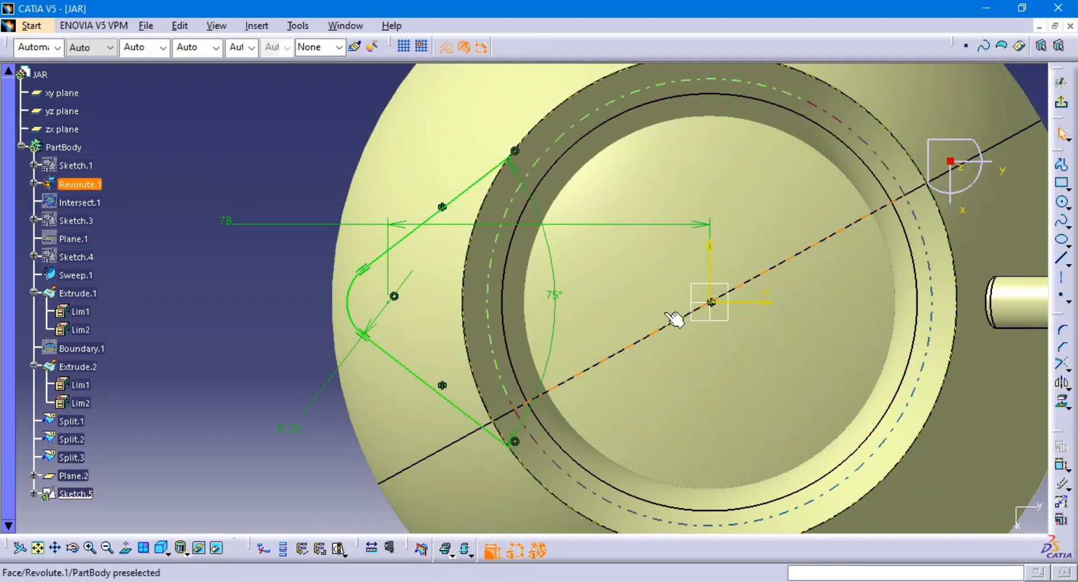
Compare the spout profile with the workbook drawing and exit the sketch.
mouse_move(669, 314)
middle_mouse_down()
mouse_move(663, 360)
mouse_move(653, 333)
mouse_move(630, 324)
middle_mouse_up()
key("alt+Tab")
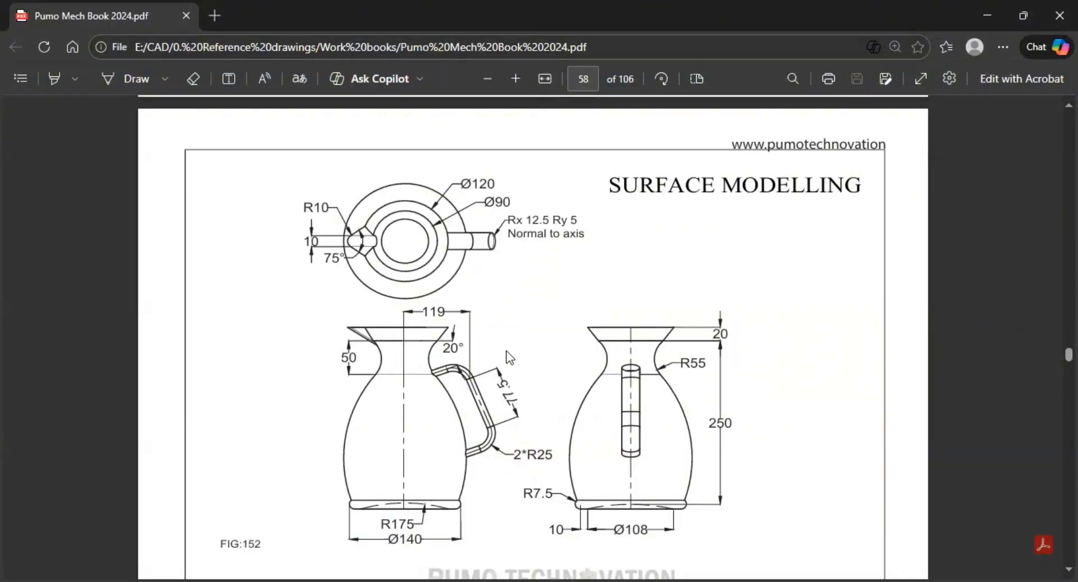
key("alt+Tab")
key("alt+Tab")
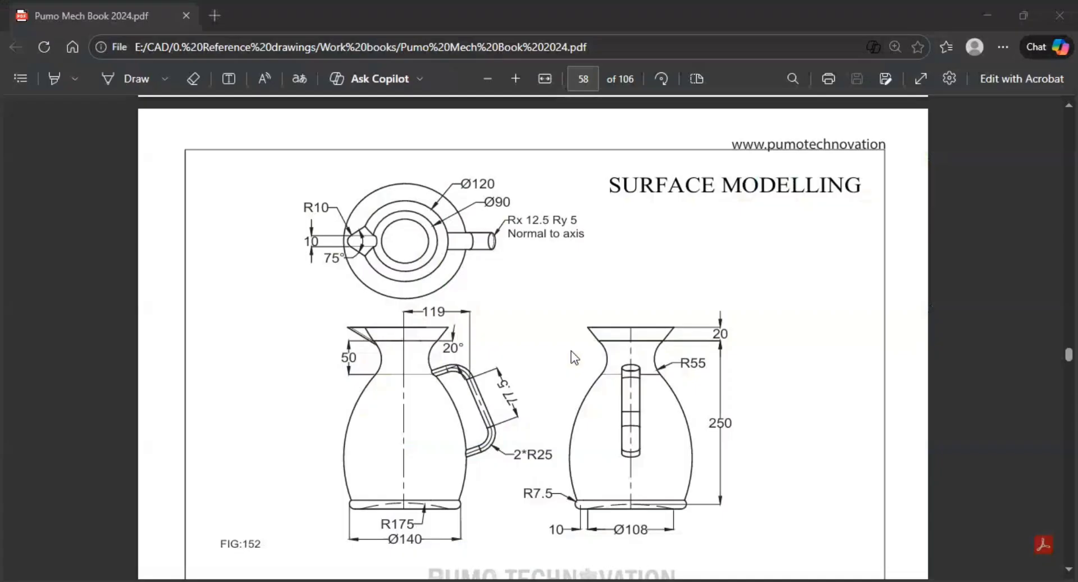
key("alt+Tab")
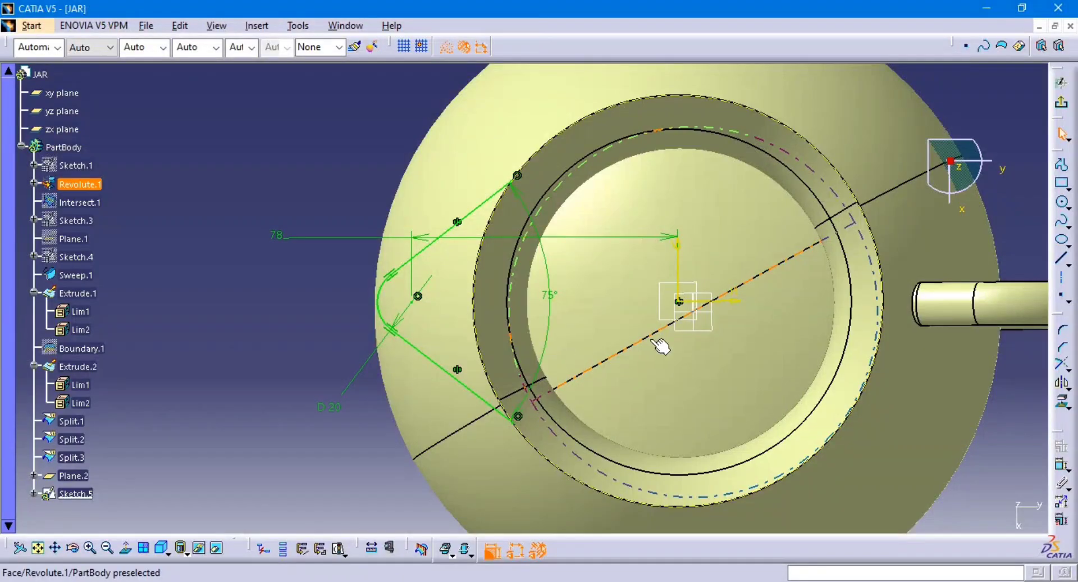
left_click(1063, 107)
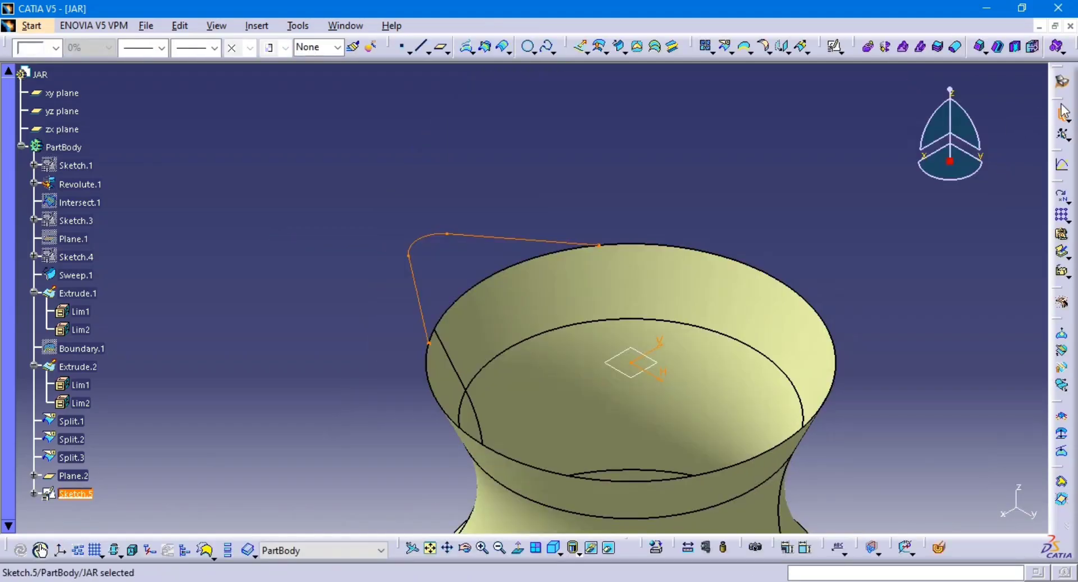
Create a positioned sketch on the yz plane with implicit origin and orientation, and focus on the jar's neck and rim.
mouse_move(596, 353)
middle_mouse_down()
mouse_move(583, 354)
mouse_move(590, 329)
mouse_move(663, 267)
mouse_move(748, 233)
mouse_move(706, 298)
mouse_move(645, 334)
mouse_move(647, 213)
middle_mouse_up()
left_click(829, 229)
left_click(836, 50)
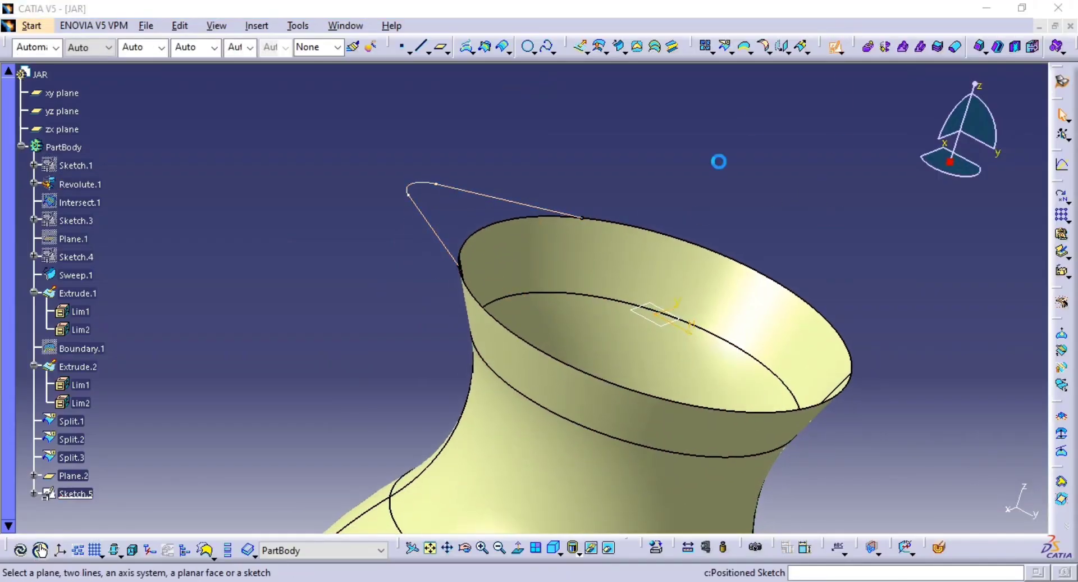
mouse_move(664, 301)
middle_mouse_down()
mouse_move(554, 322)
mouse_move(632, 198)
mouse_move(631, 173)
middle_mouse_up()
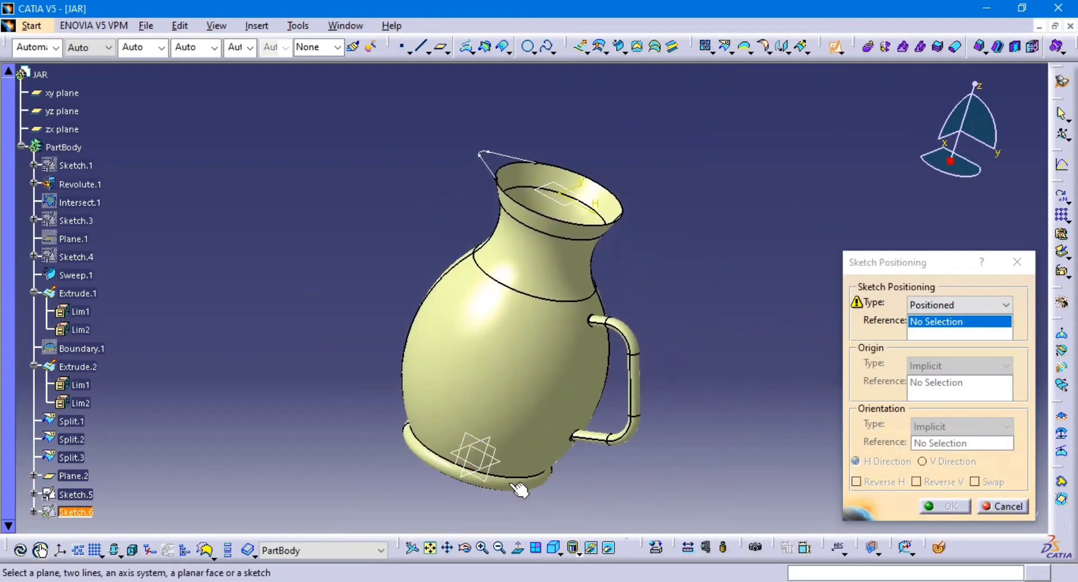
left_click(62, 110)
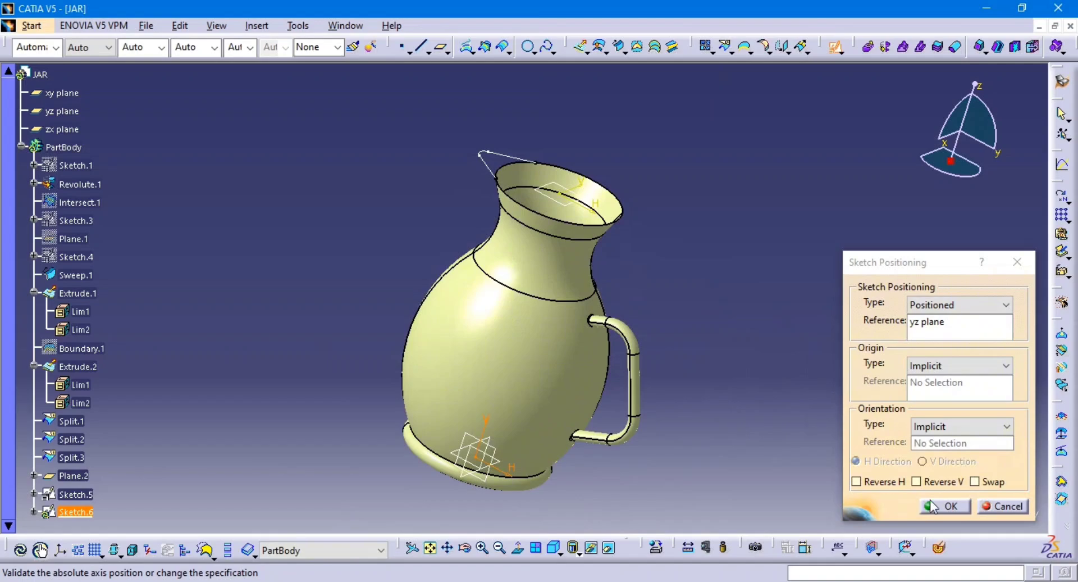
left_click(945, 506)
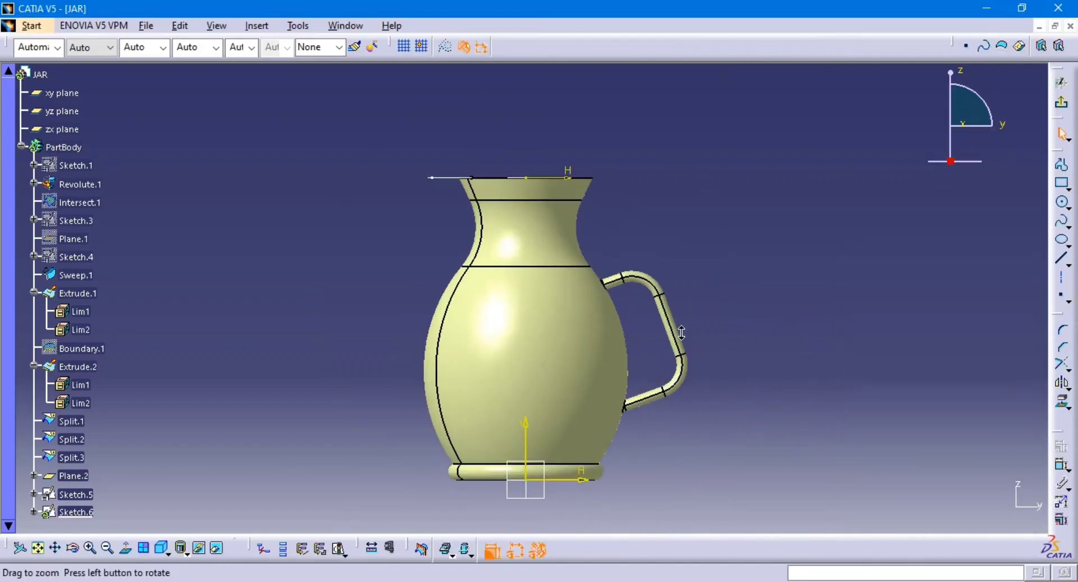
middle_click_drag(682, 333, 714, 388)
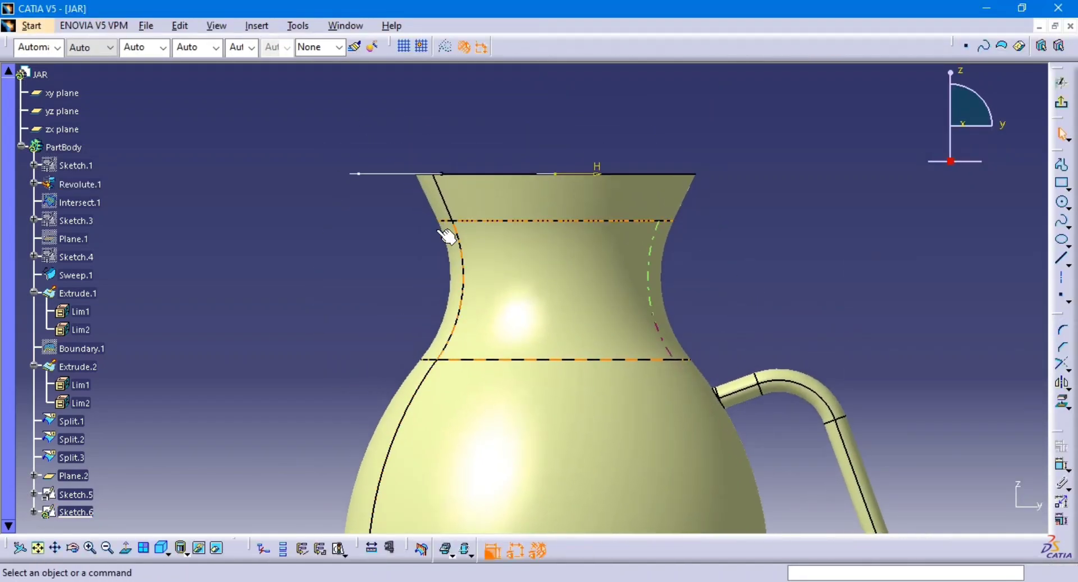
Project the spout's rounded tip into the sketch and convert the projection to a construction element.
left_click(1063, 402)
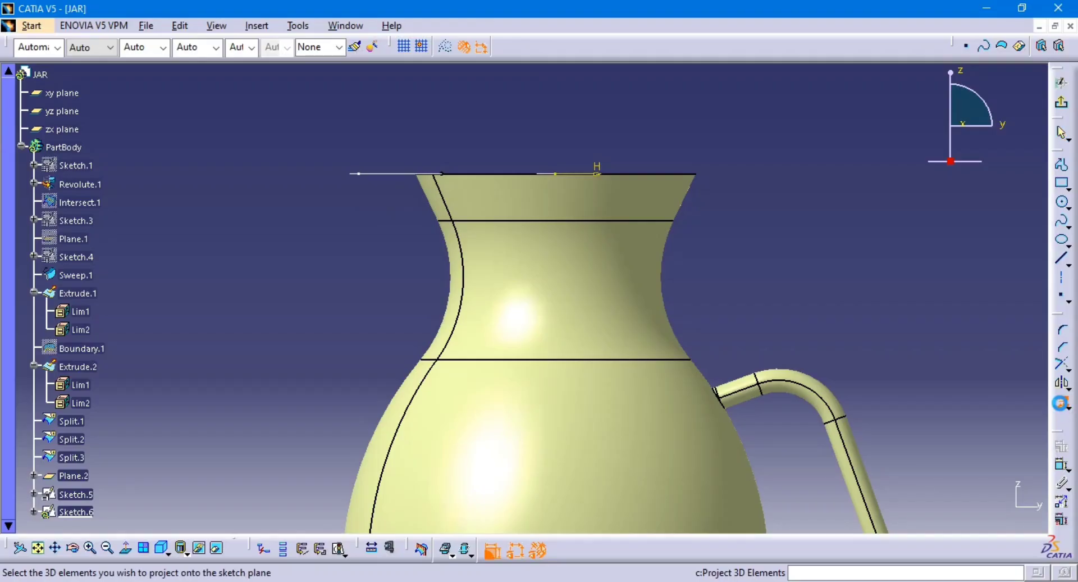
left_click(353, 174)
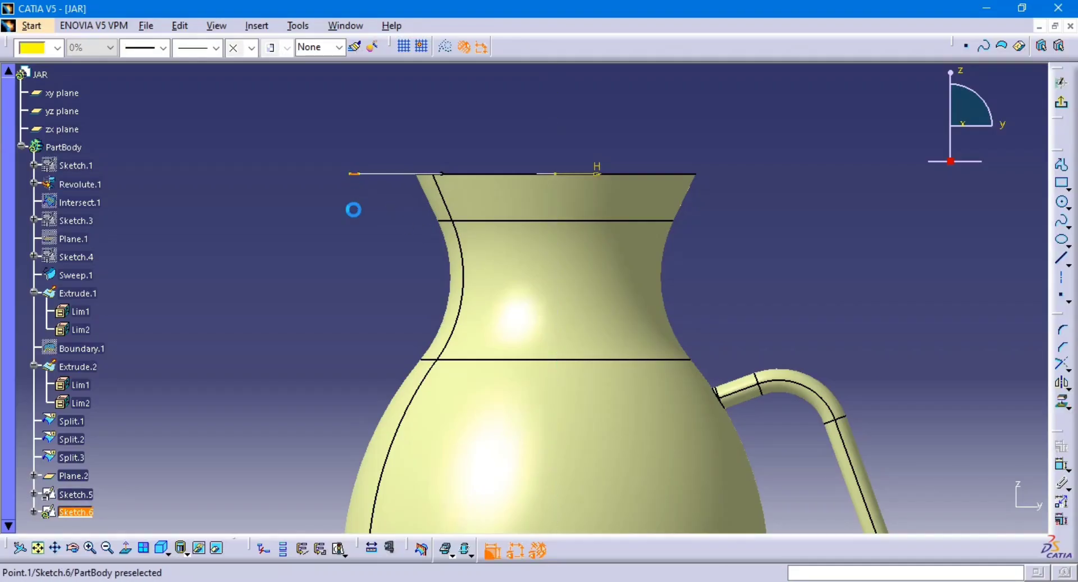
left_click(353, 173)
mouse_move(364, 192)
middle_mouse_down("ctrl")
mouse_move(357, 119)
mouse_move(346, 109)
middle_mouse_up("ctrl")
middle_click_drag(264, 122, 348, 272)
left_click(349, 272)
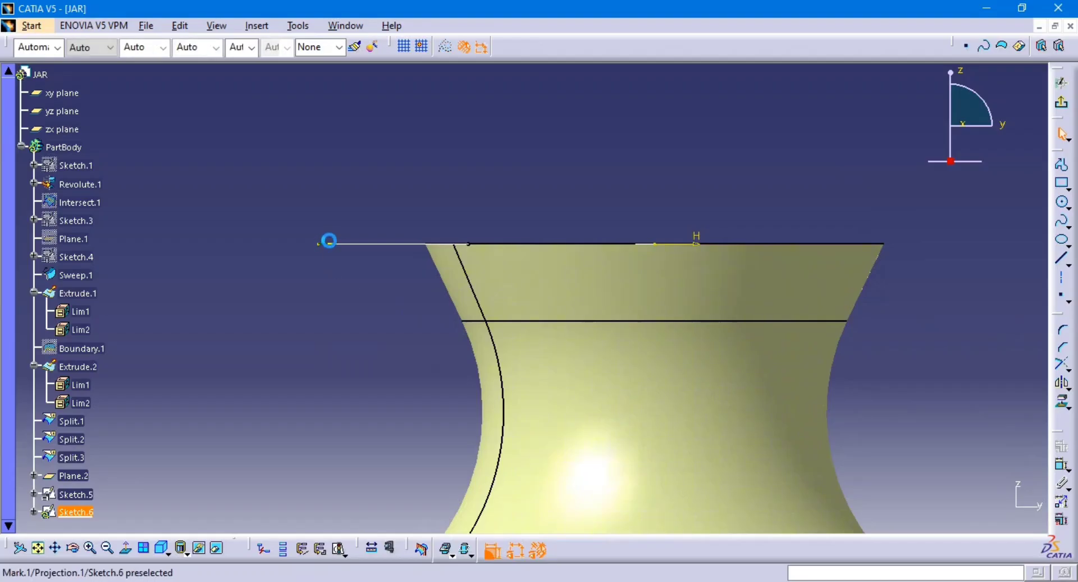
left_click(337, 248)
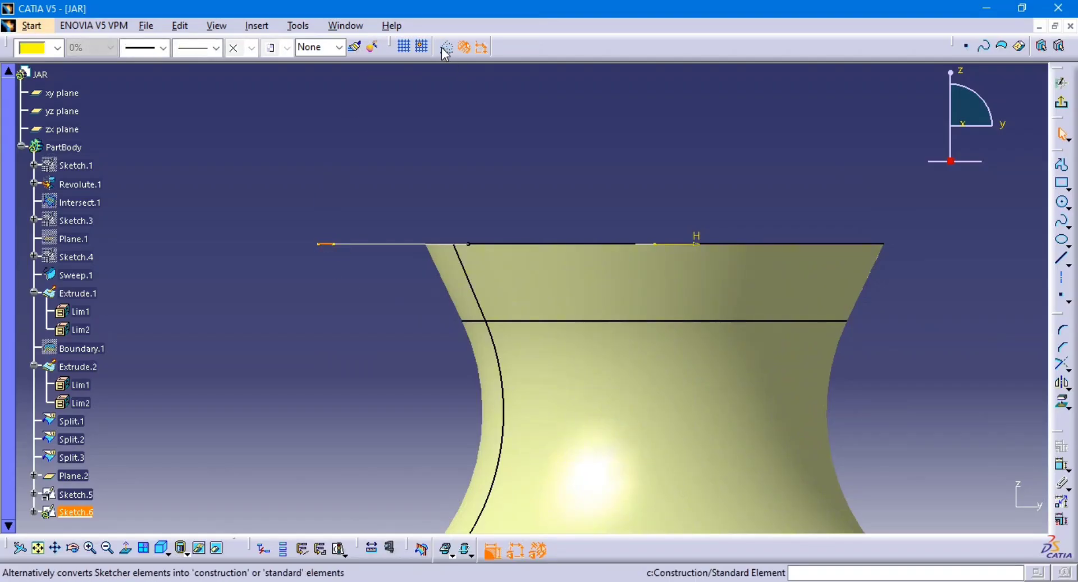
left_click(464, 47)
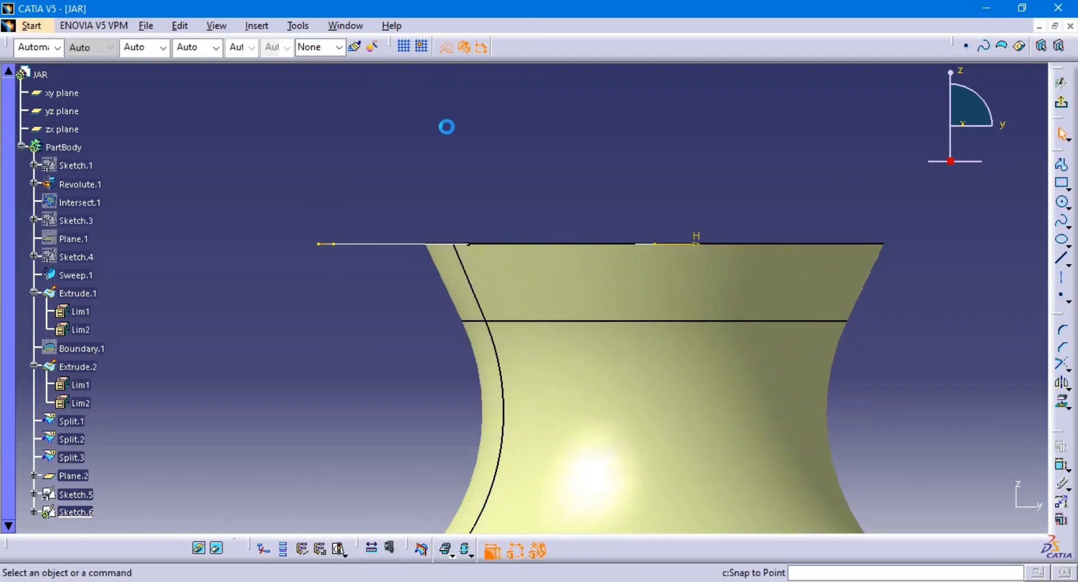
Check the workbook drawing and draw a slanted line from the projected spout tip down to the neck edge below the flared rim.
left_click(1065, 266)
left_click(320, 249)
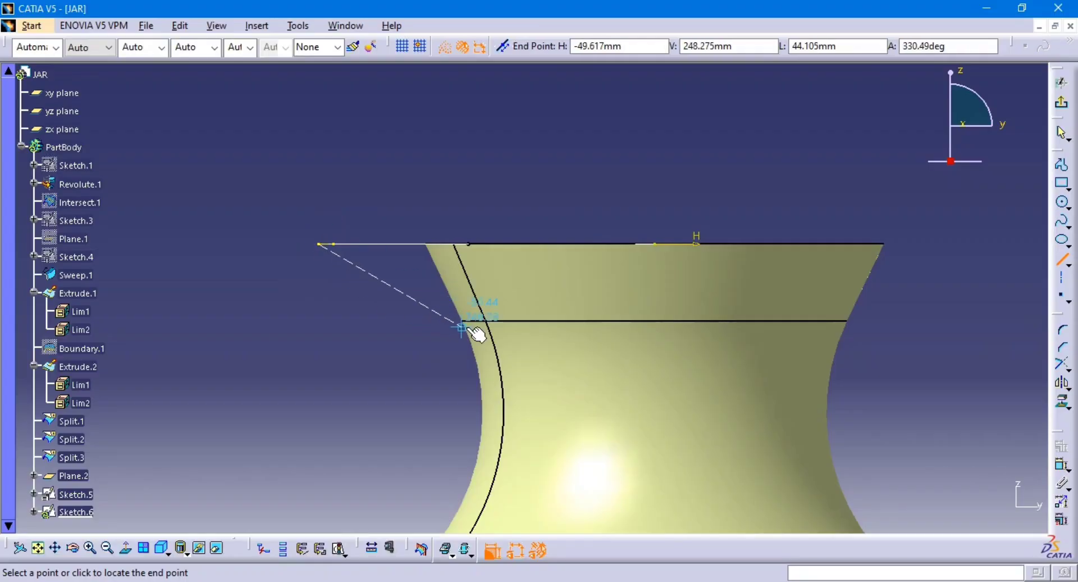
key("alt+Tab")
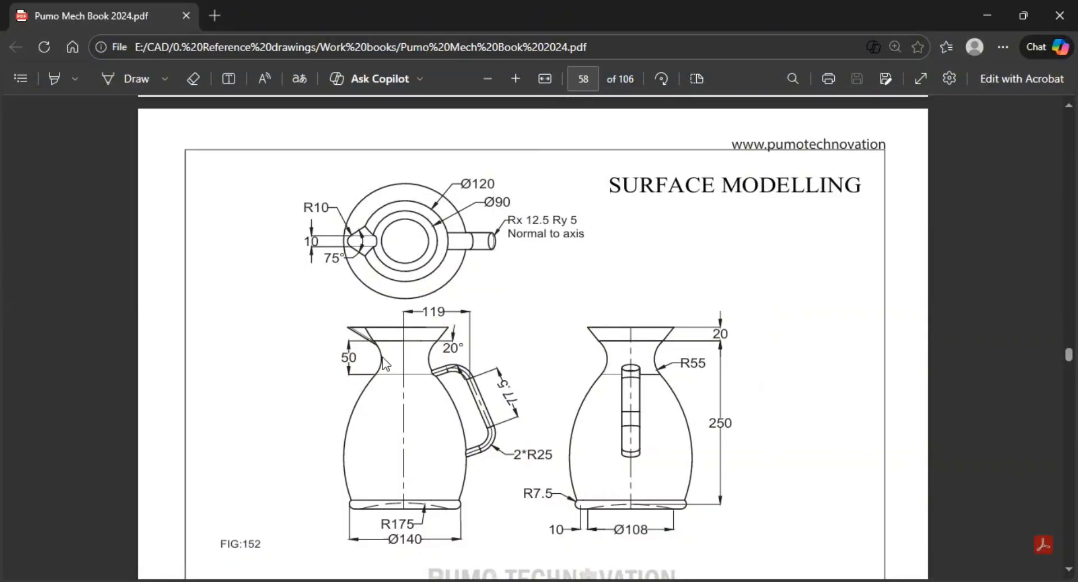
key("alt+Tab")
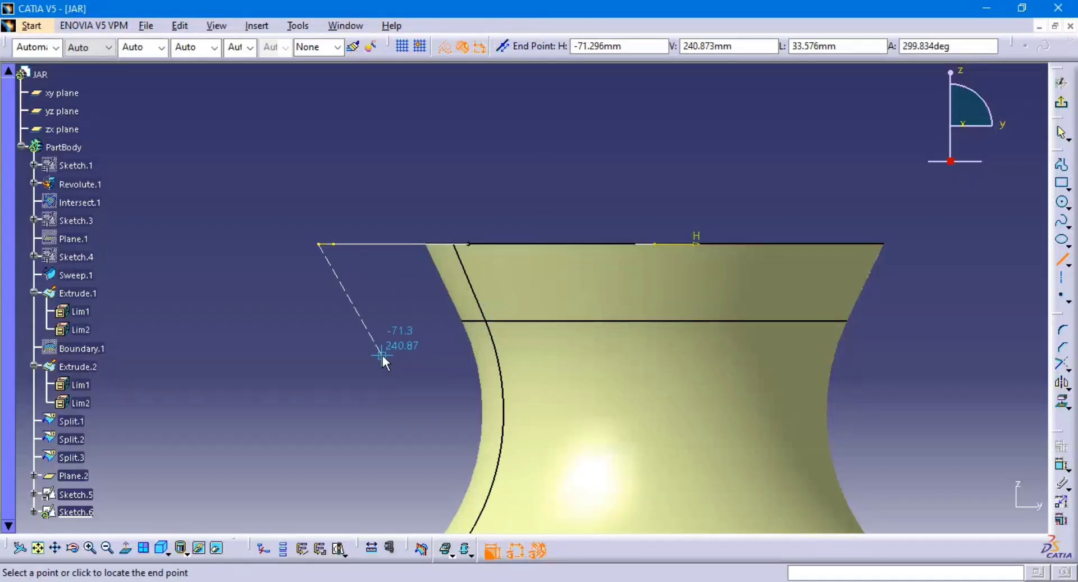
left_click(454, 320)
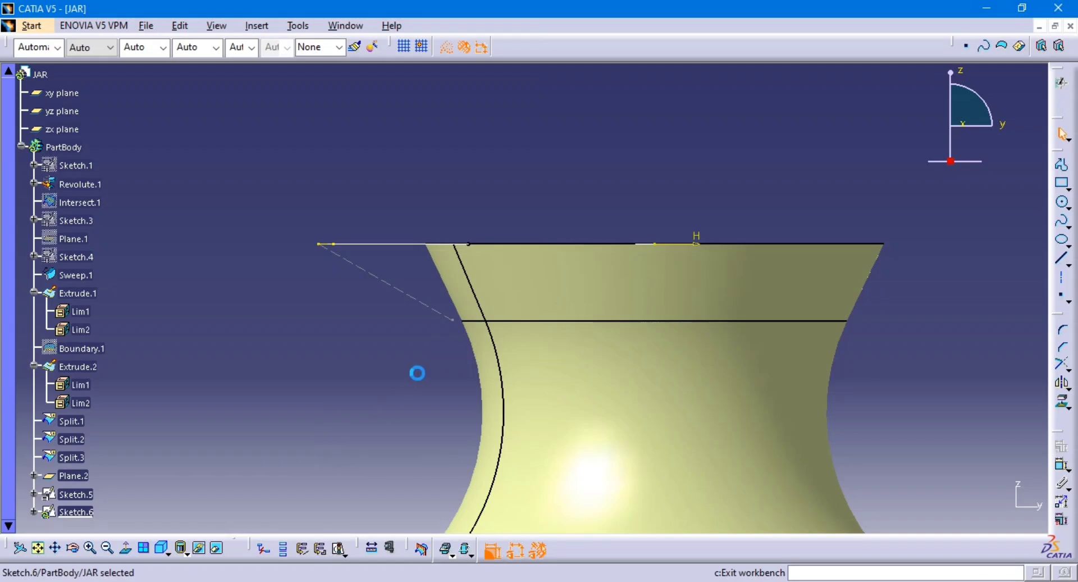
Show the hidden Intersect.1 curve outside the sketch and reopen the spout line's sketch.
left_click(245, 398)
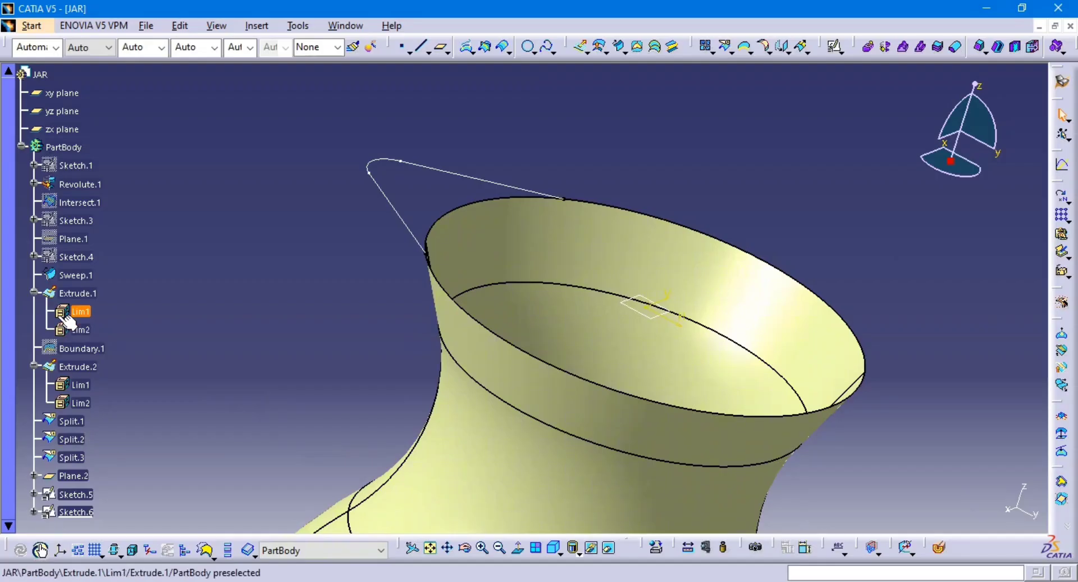
right_click(73, 201)
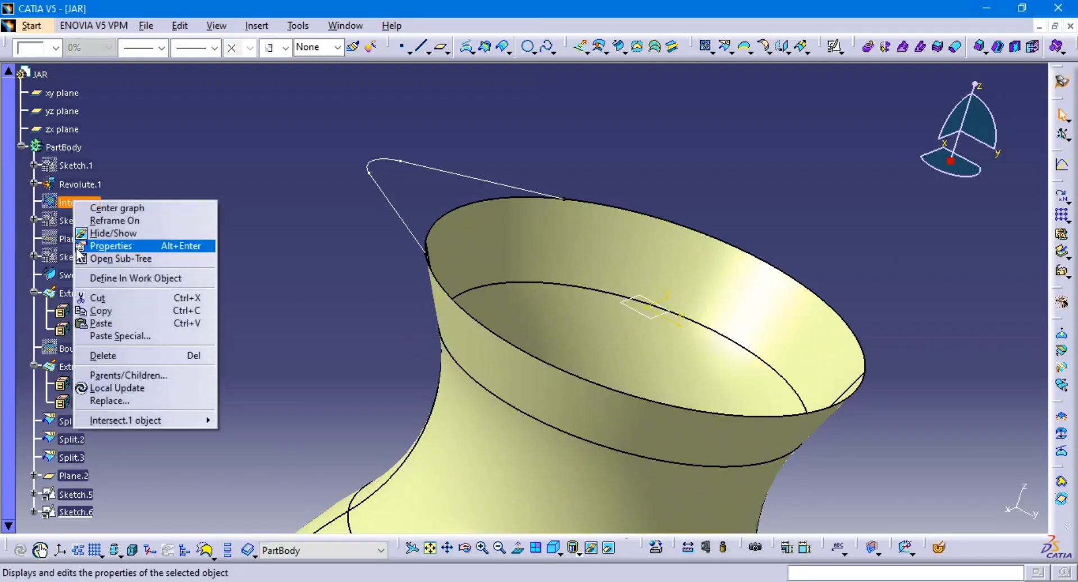
left_click(138, 234)
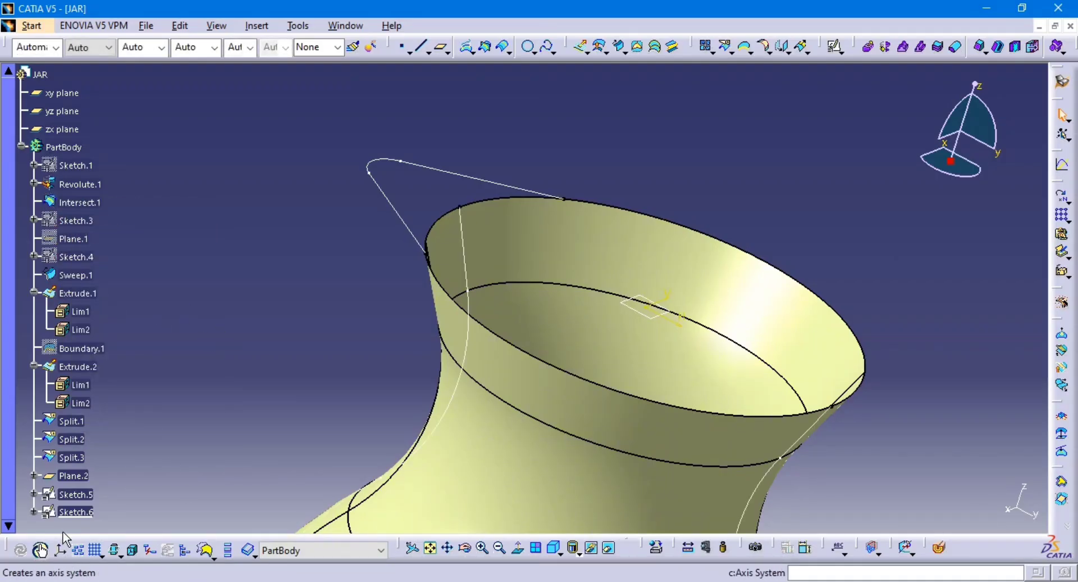
left_click(79, 511)
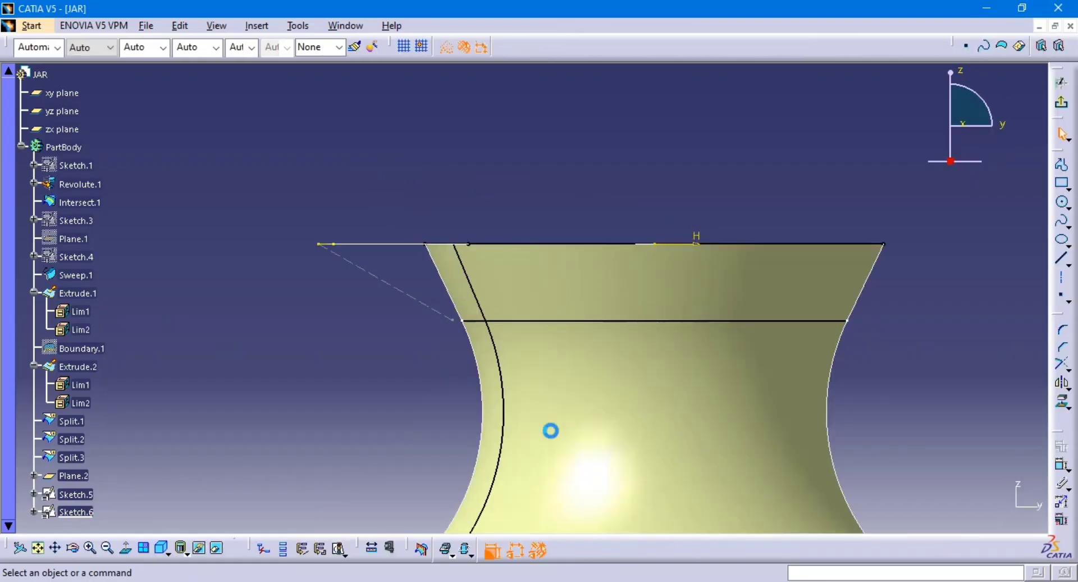
Convert the slanted spout line to a standard element.
left_click(395, 299)
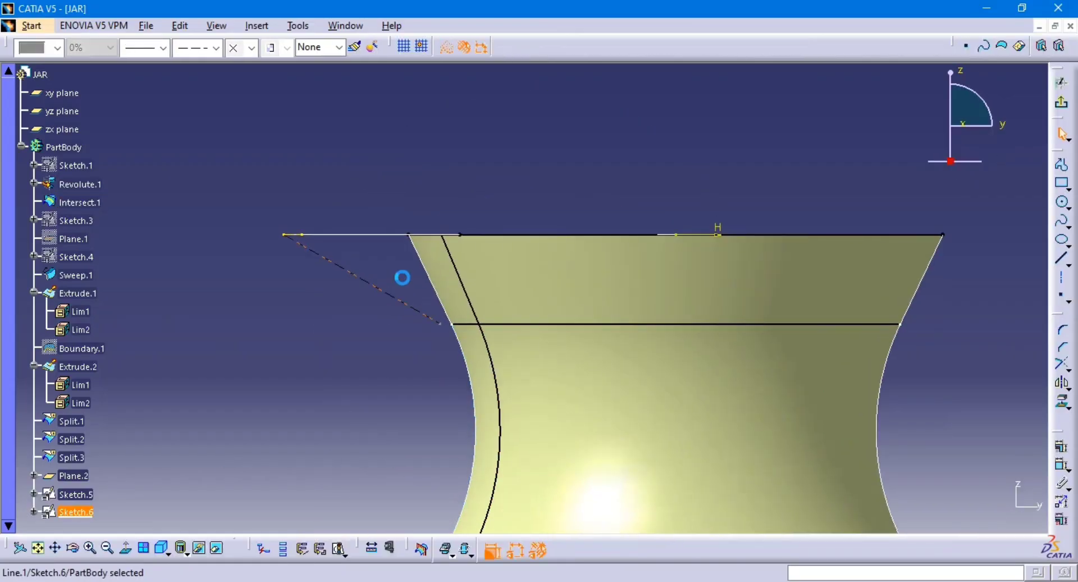
left_click(447, 47)
left_click(705, 115)
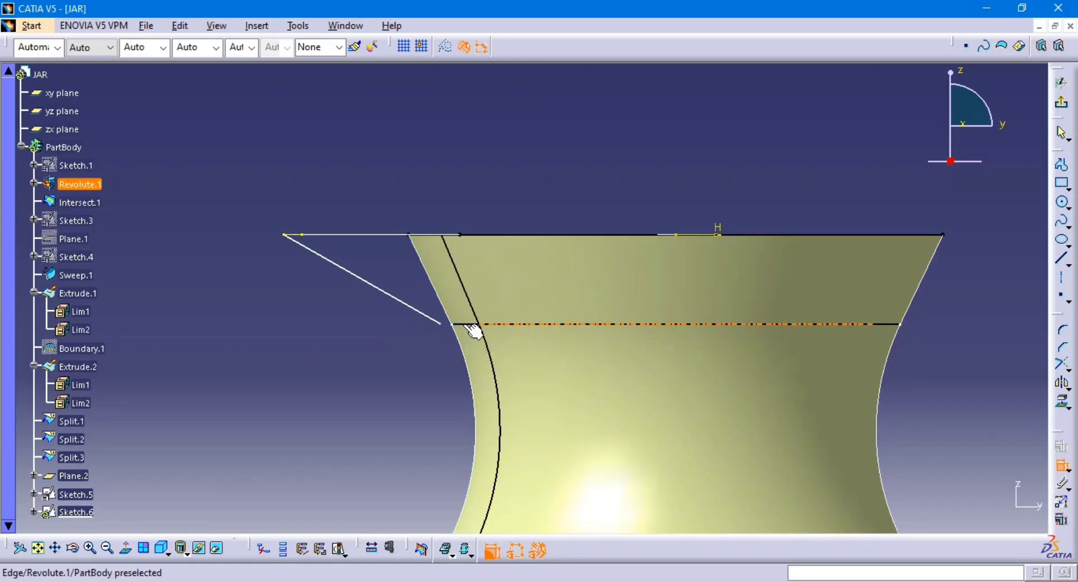
Make the slanted line's lower end coincident with the horizontal neck edge and the rim's slanted intersection curve, and exit the sketch.
right_click(325, 333)
left_click(367, 380)
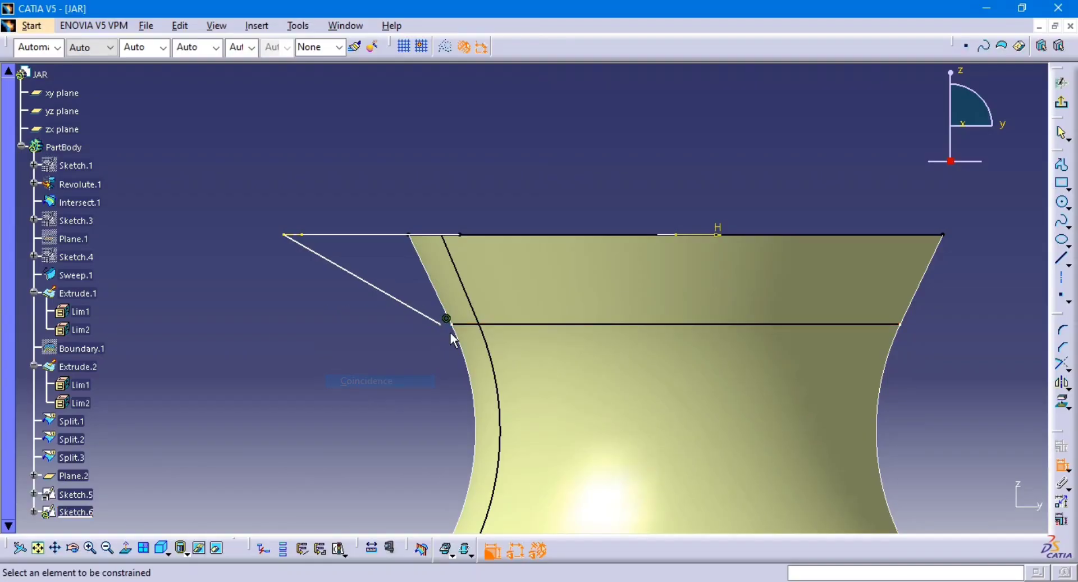
left_click(447, 303)
right_click(371, 328)
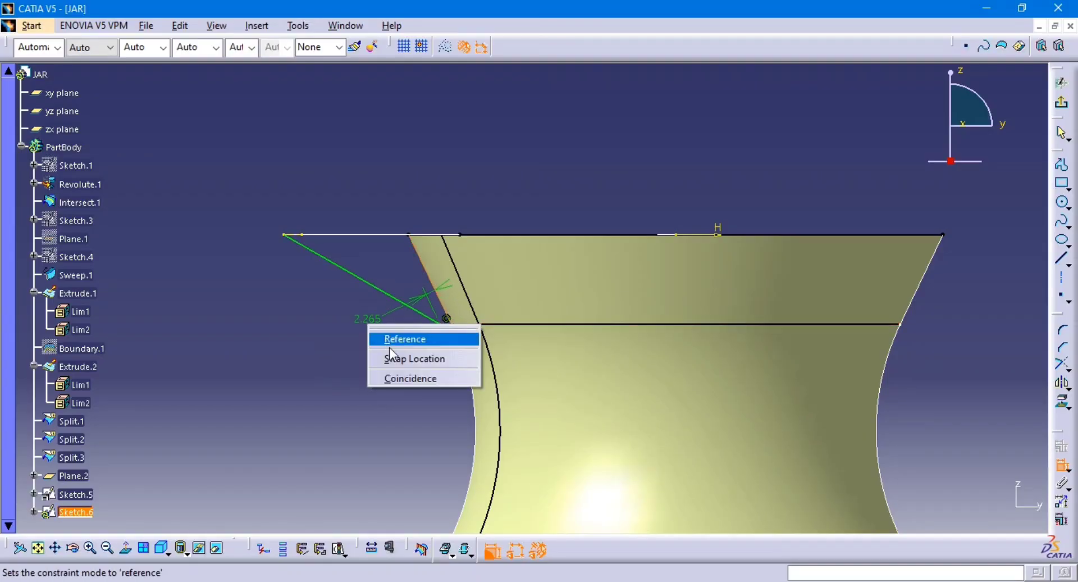
left_click(426, 382)
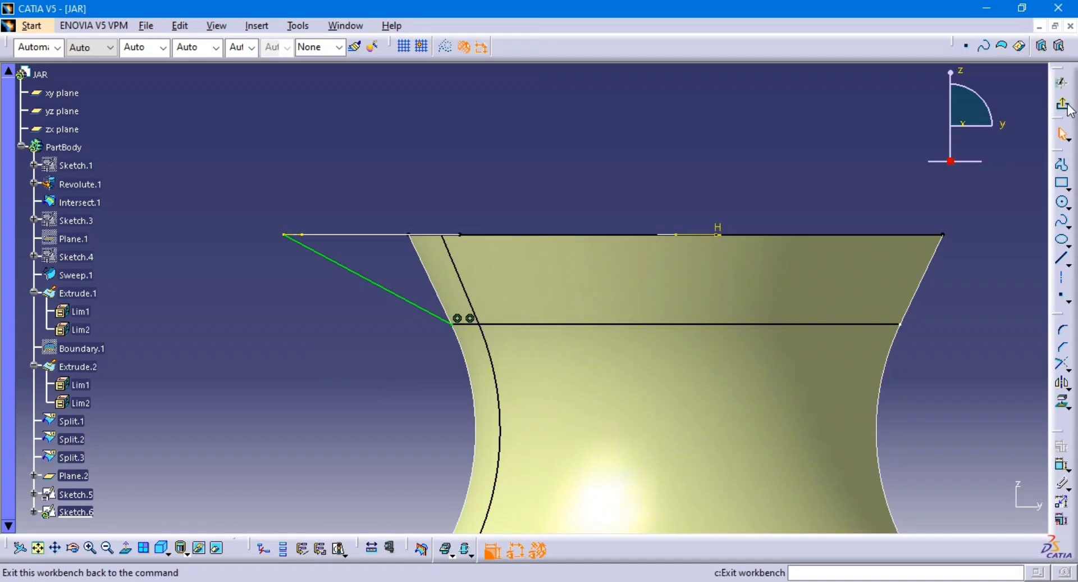
middle_click_drag(651, 303, 686, 222)
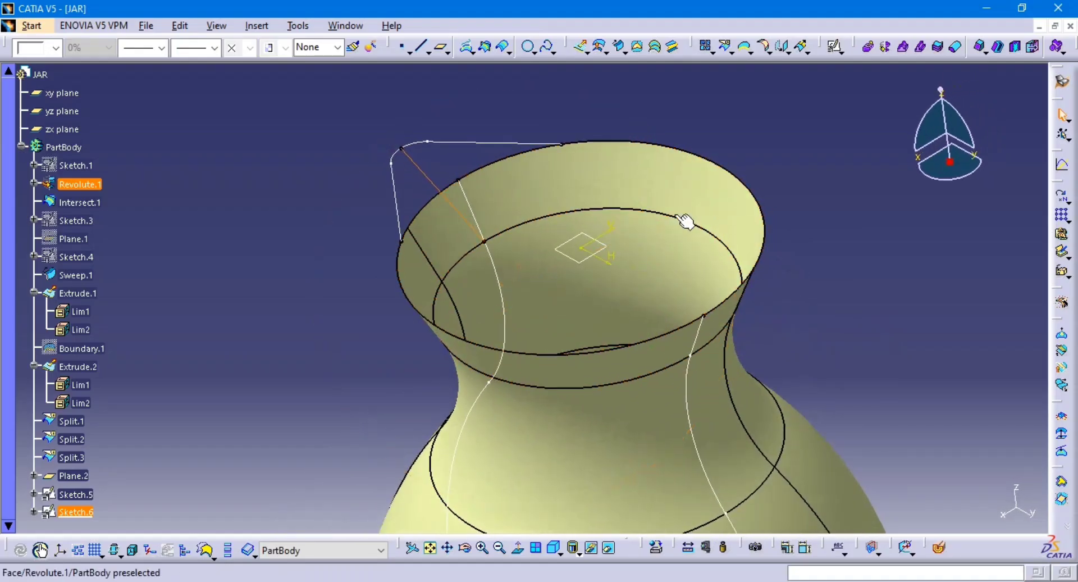
left_click(621, 48)
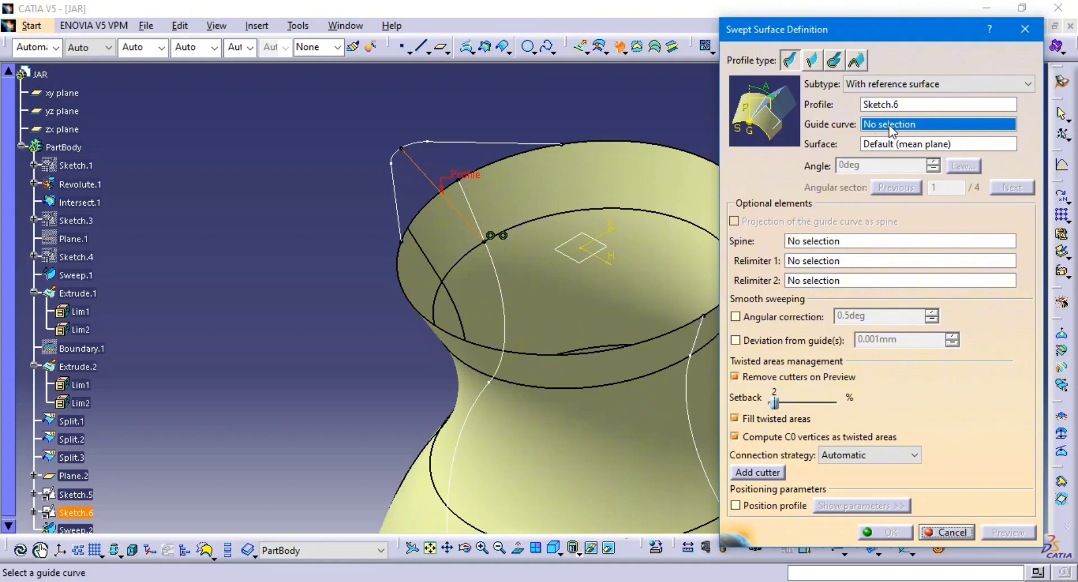
left_click(905, 85)
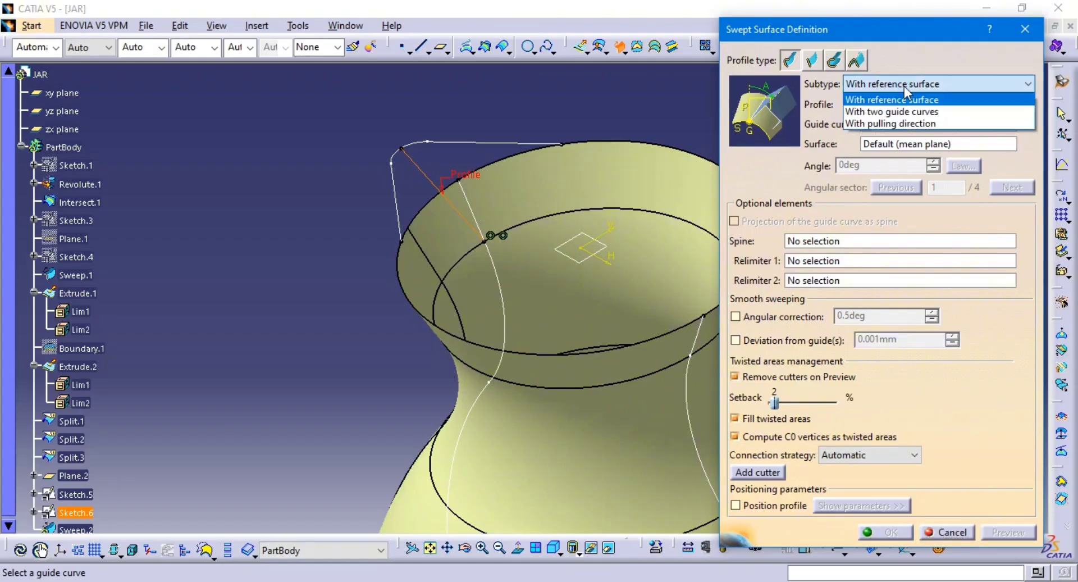
left_click(905, 87)
key("Escape")
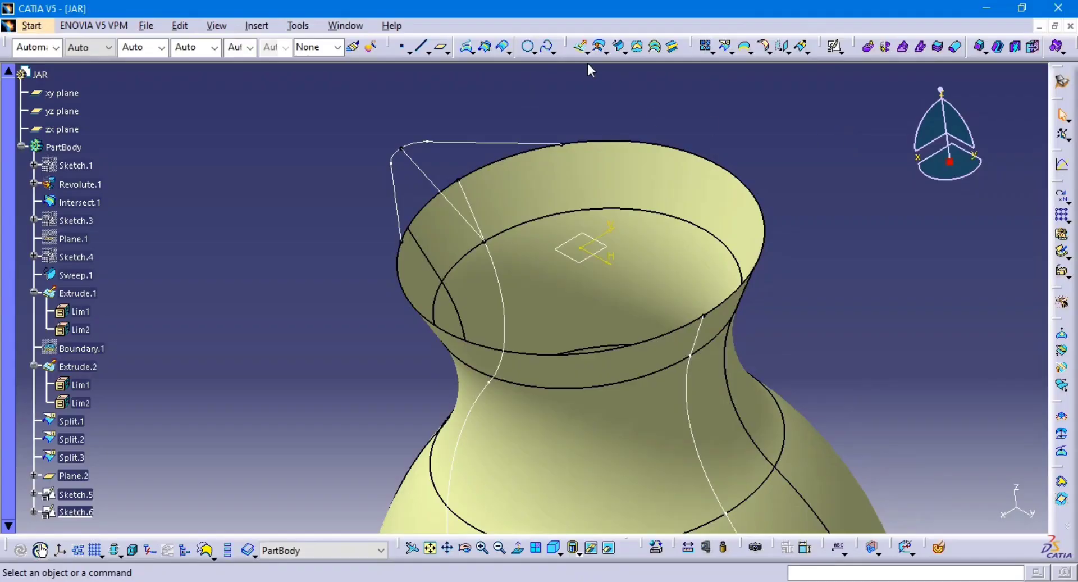
Create an explicit swept surface for the spout with reference surface, using Sketch.5 as profile and Sketch.6 as guide curve.
left_click(621, 48)
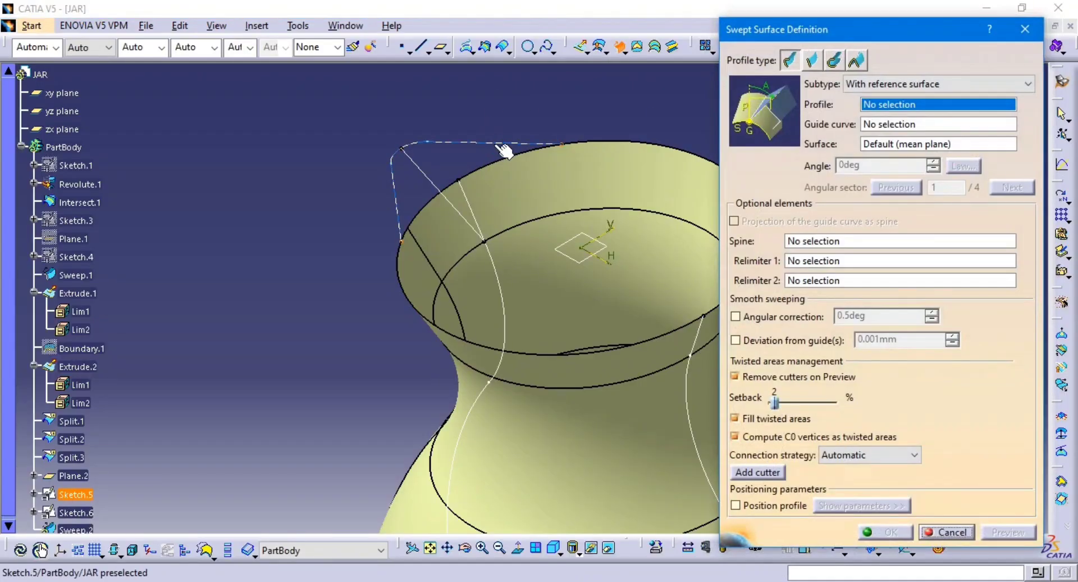
left_click(493, 147)
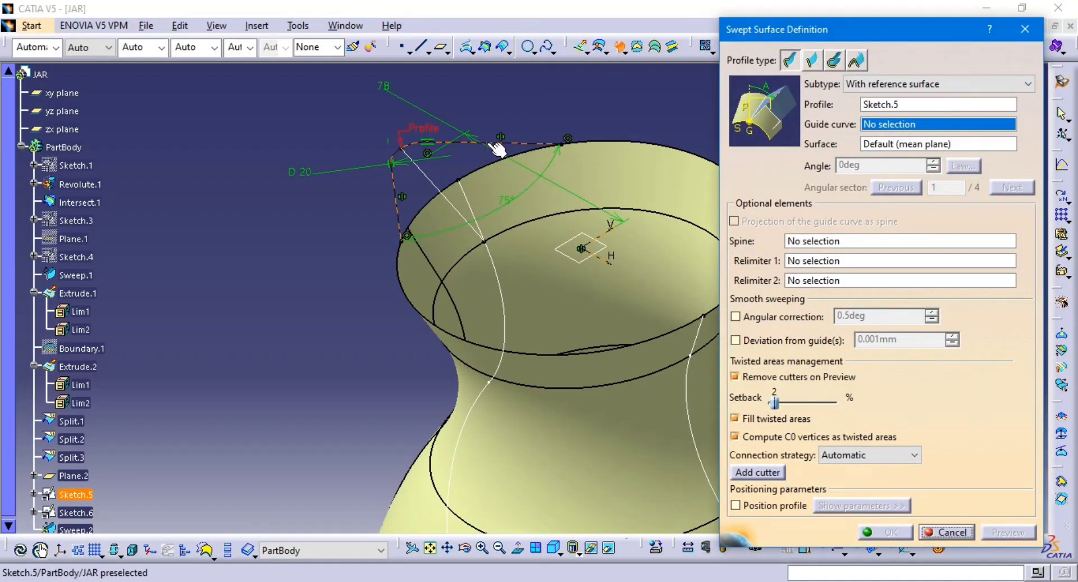
left_click(437, 184)
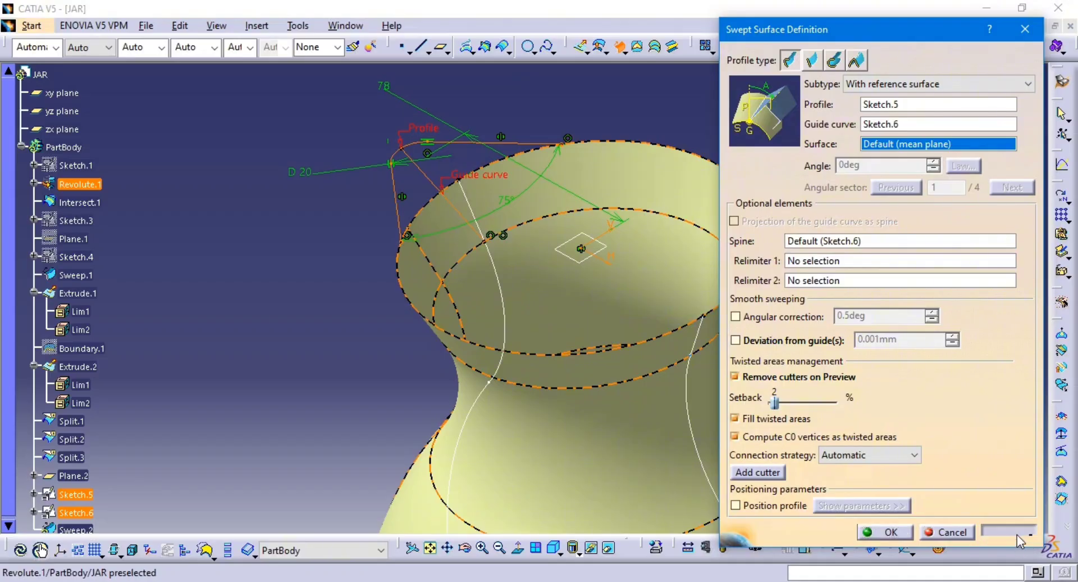
left_click(1017, 536)
middle_click_drag(487, 214, 527, 241)
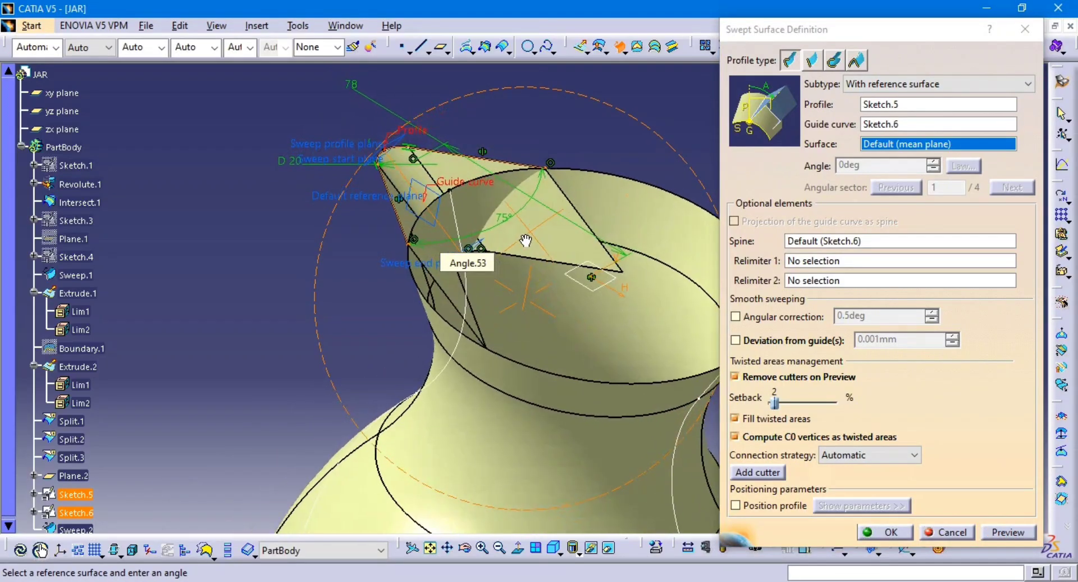
left_click(884, 538)
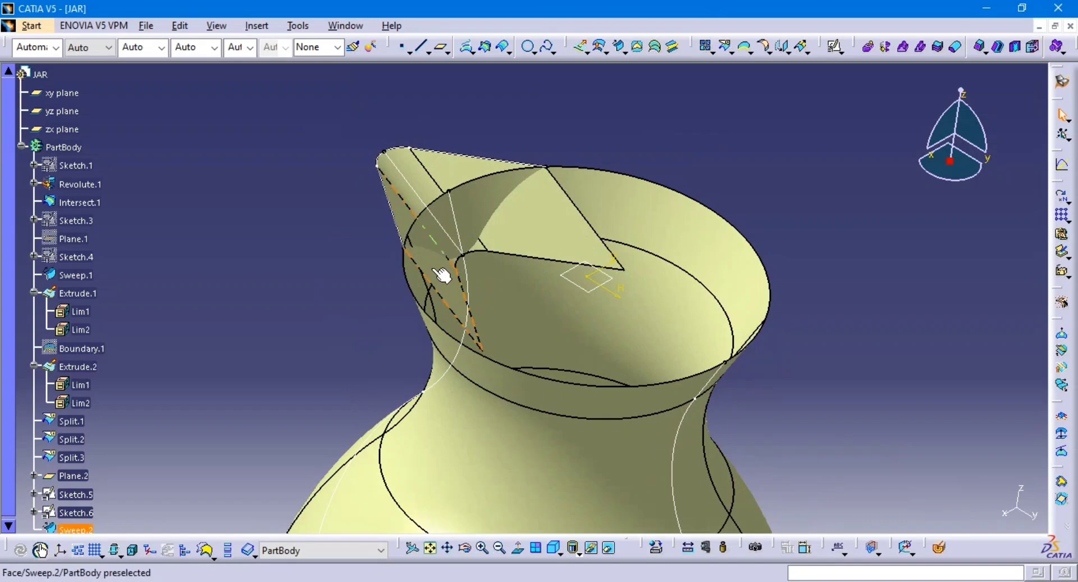
Hide the spout guide sketch, the jar's intersection curve and the spout profile sketch.
right_click(457, 243)
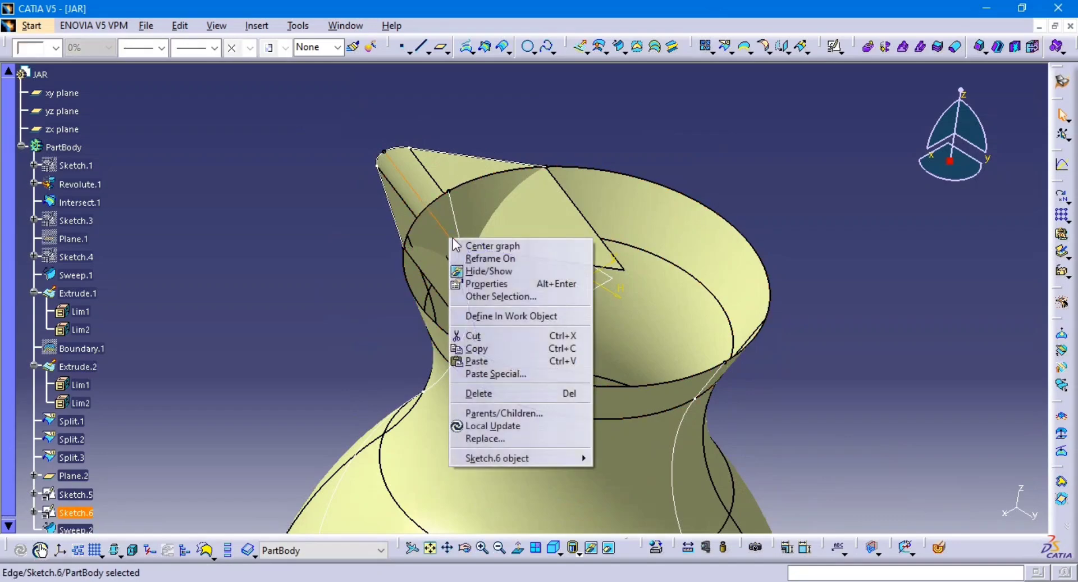
left_click(489, 271)
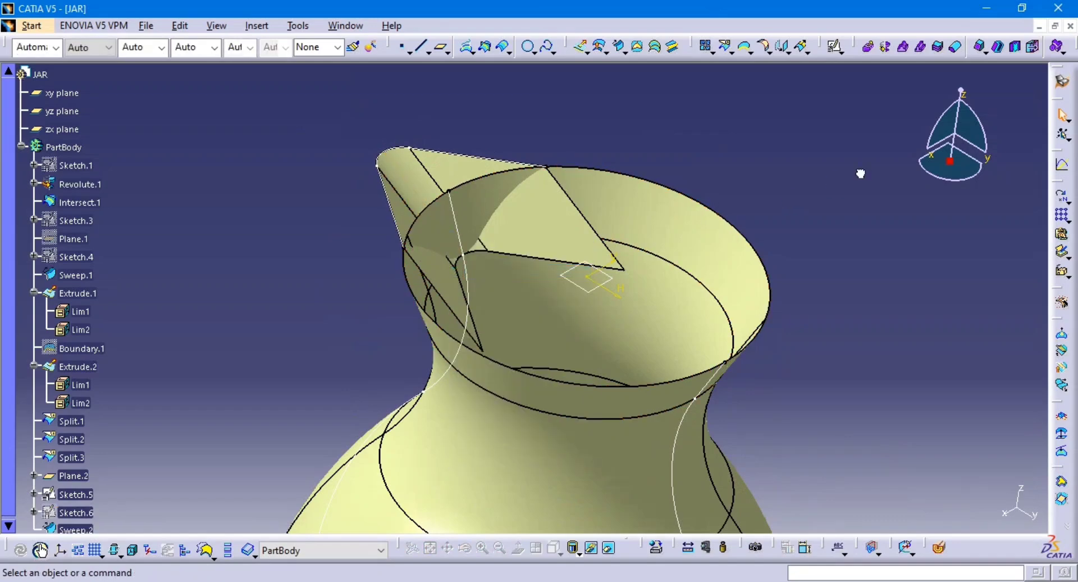
right_click(474, 293)
left_click(508, 330)
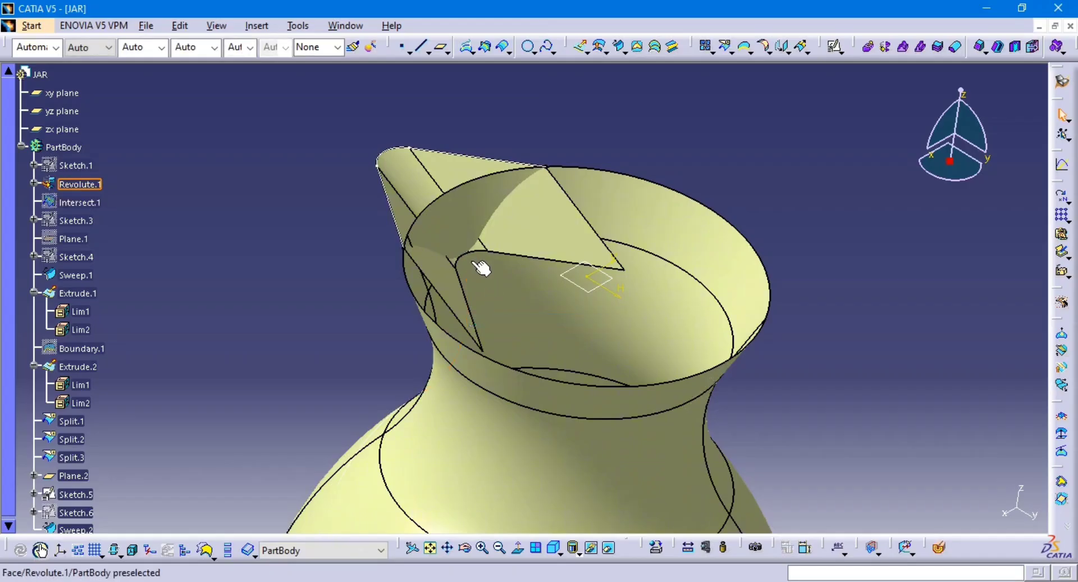
right_click(386, 192)
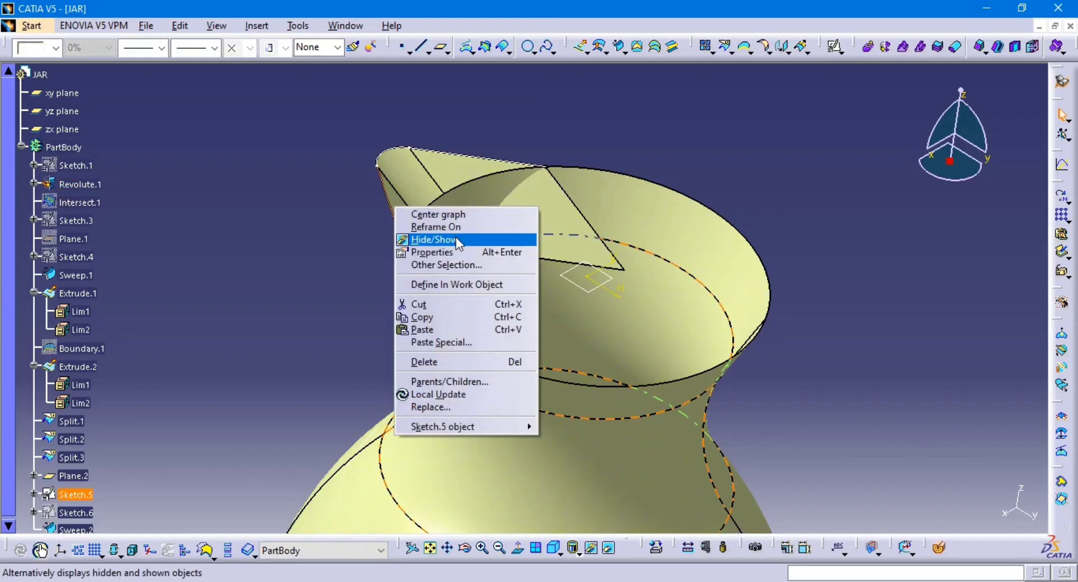
left_click(419, 238)
Trim the revolved jar body with the swept spout surface, keeping the main jar body and the spout portion outside the rim.
middle_click_drag(636, 249, 526, 278)
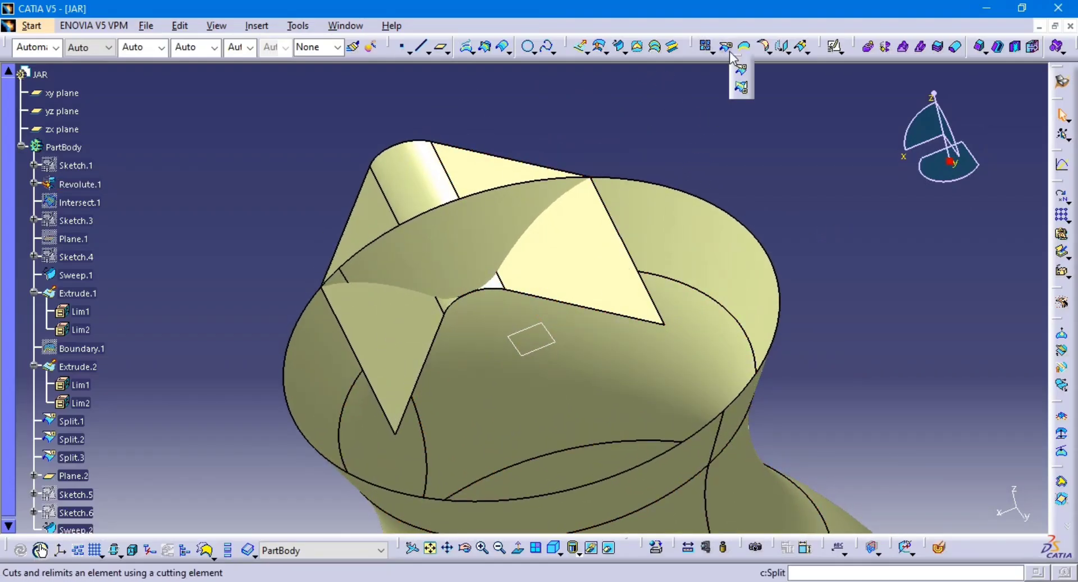
left_click(743, 89)
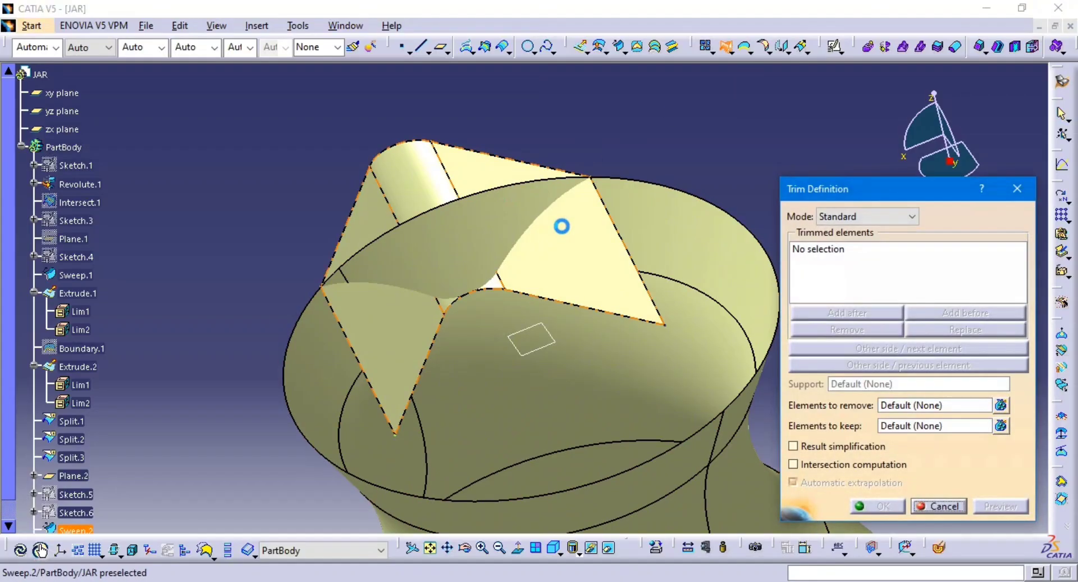
left_click(648, 224)
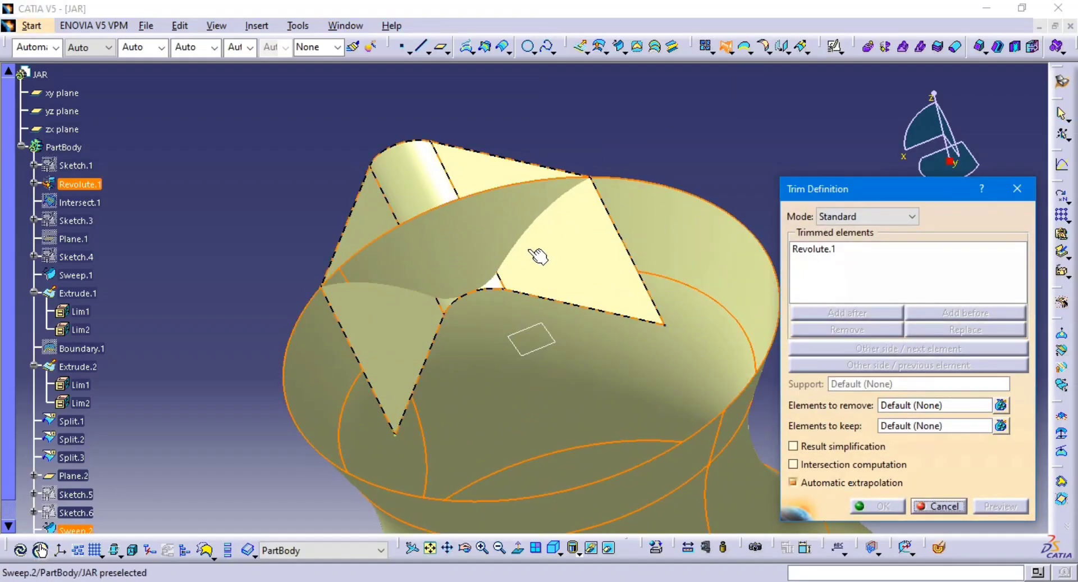
left_click(572, 255)
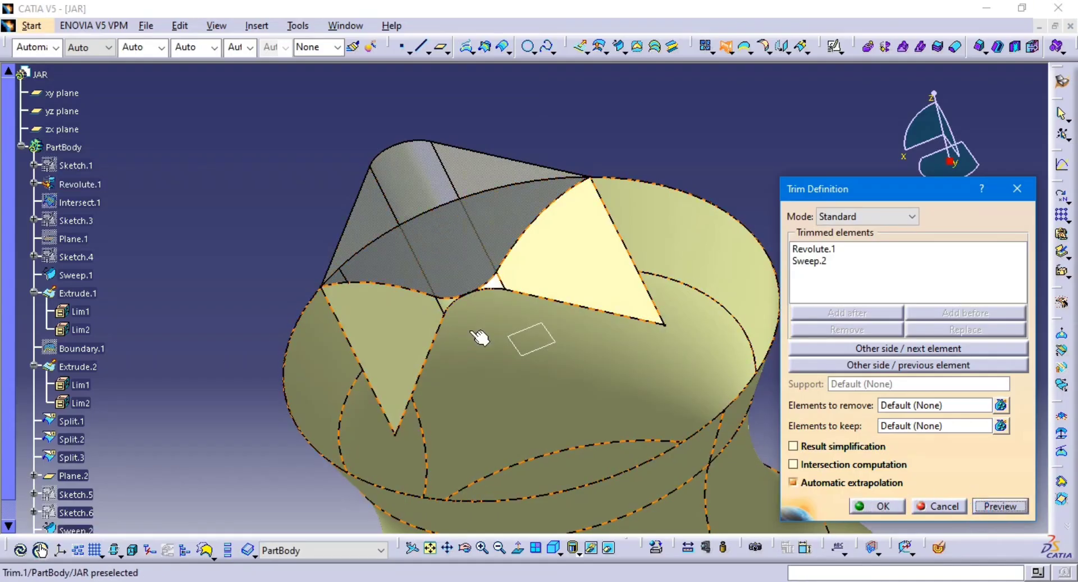
middle_click_drag(472, 317, 519, 229)
left_click(899, 349)
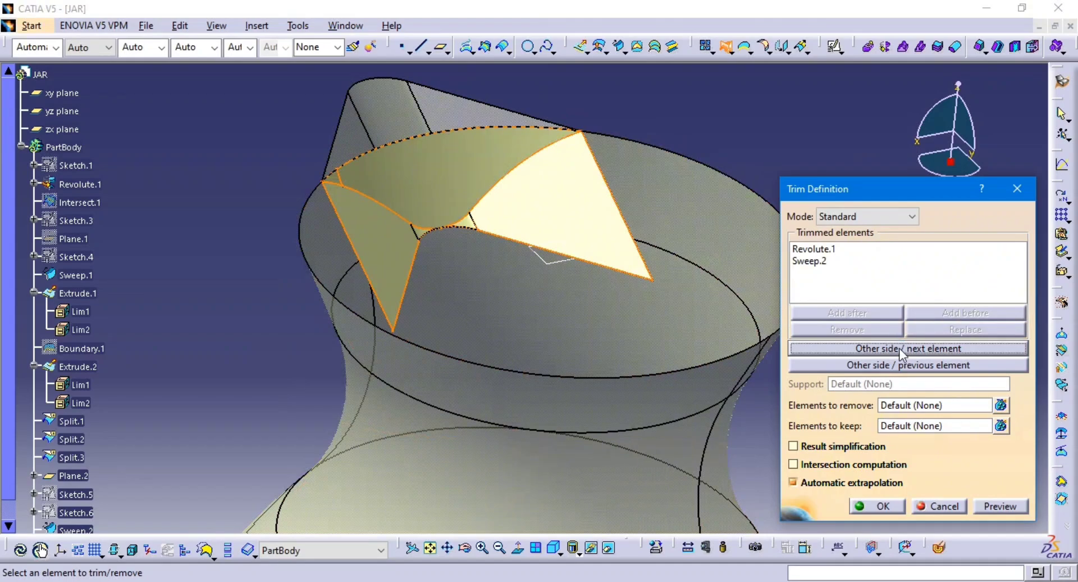
left_click(900, 365)
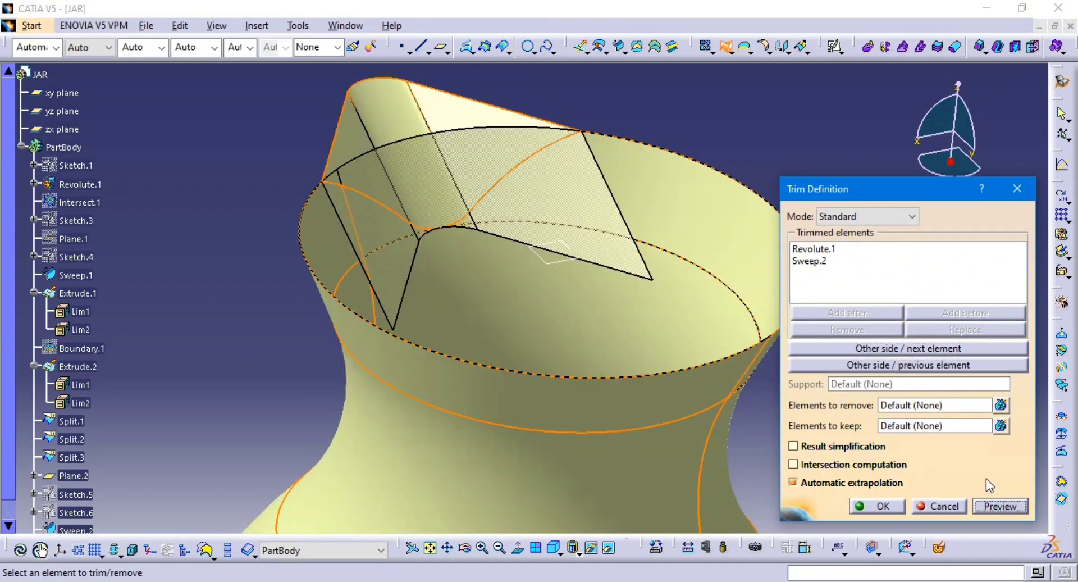
middle_click_drag(425, 216, 447, 246)
left_click(877, 506)
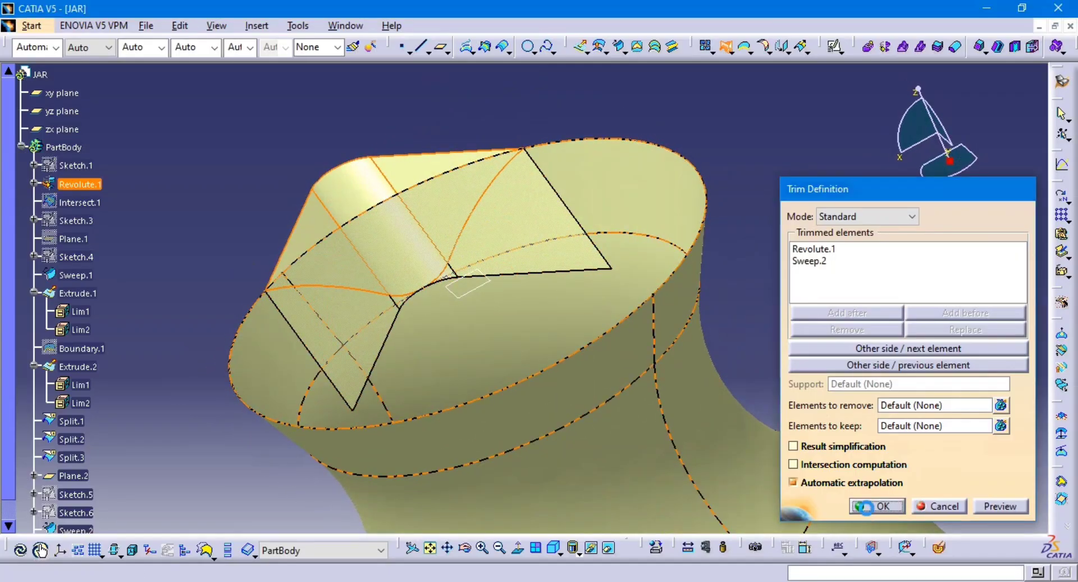
Hide the reference plane at the jar's neck and the yz, zx and xy planes at its base.
middle_click_drag(550, 393, 584, 303)
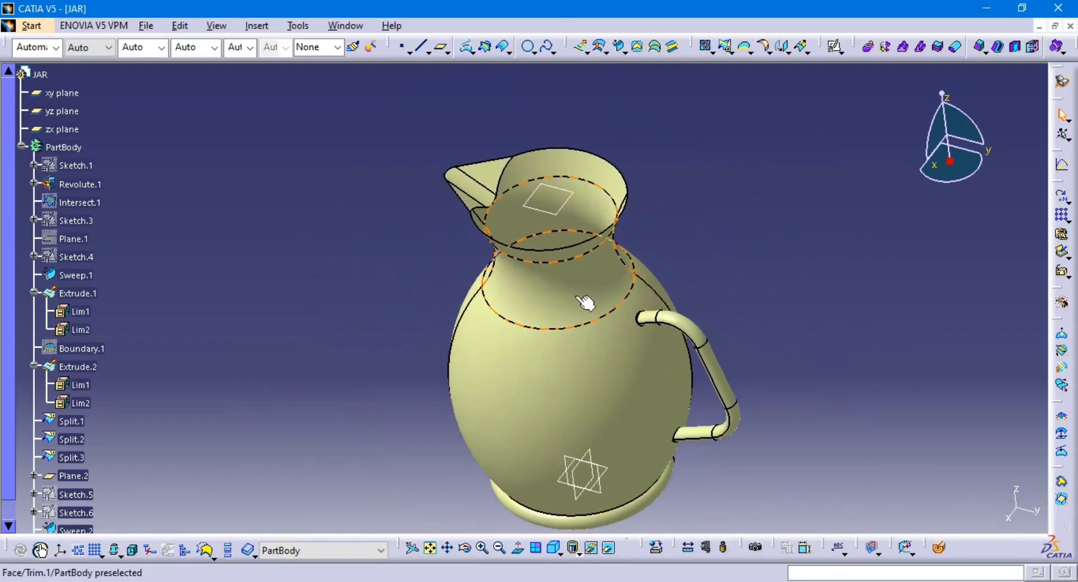
right_click(563, 204)
left_click(604, 235)
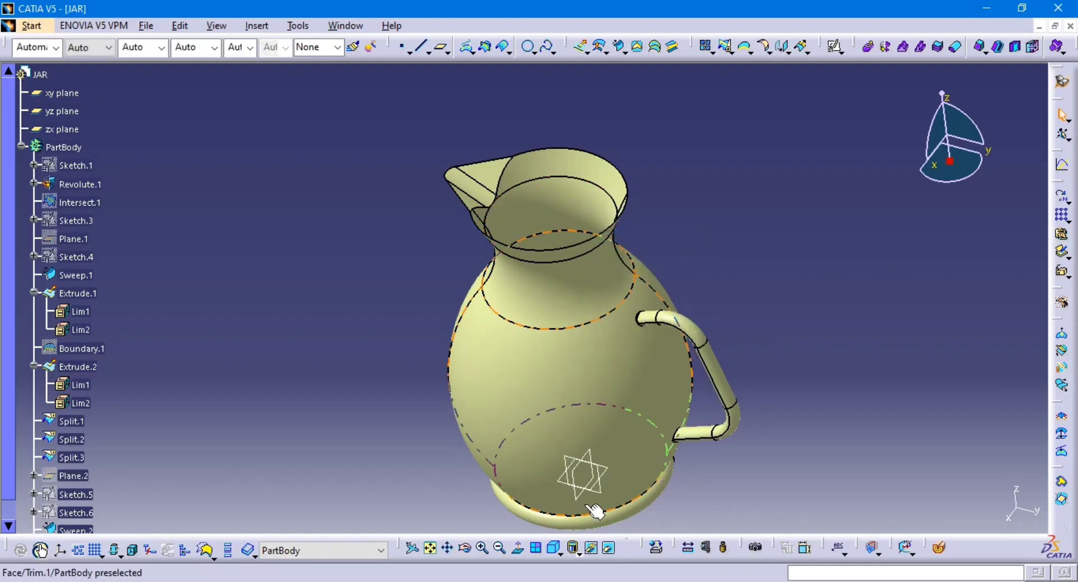
right_click(605, 497)
left_click(646, 294)
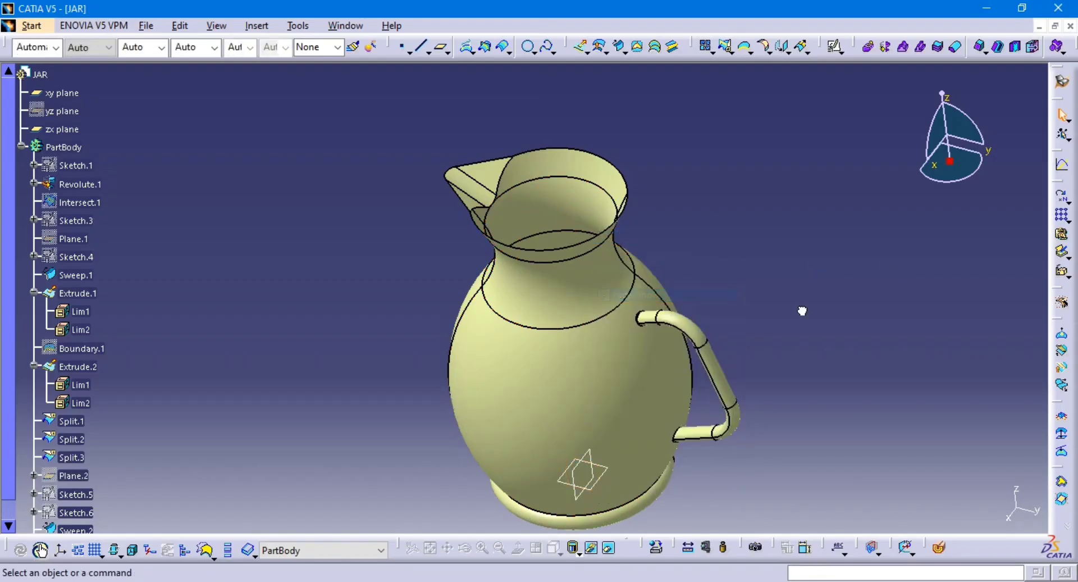
right_click(586, 494)
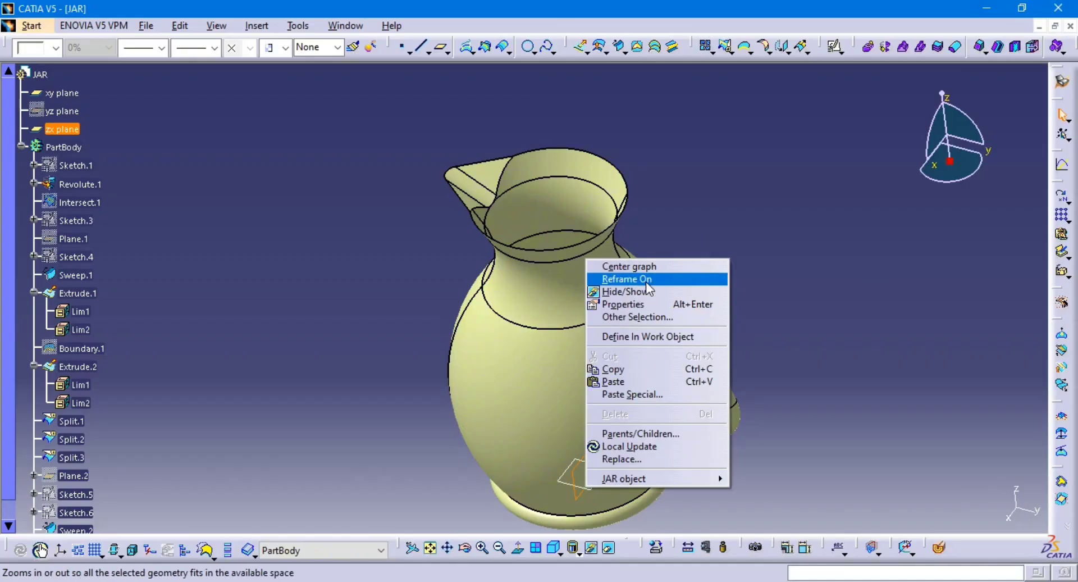
left_click(629, 292)
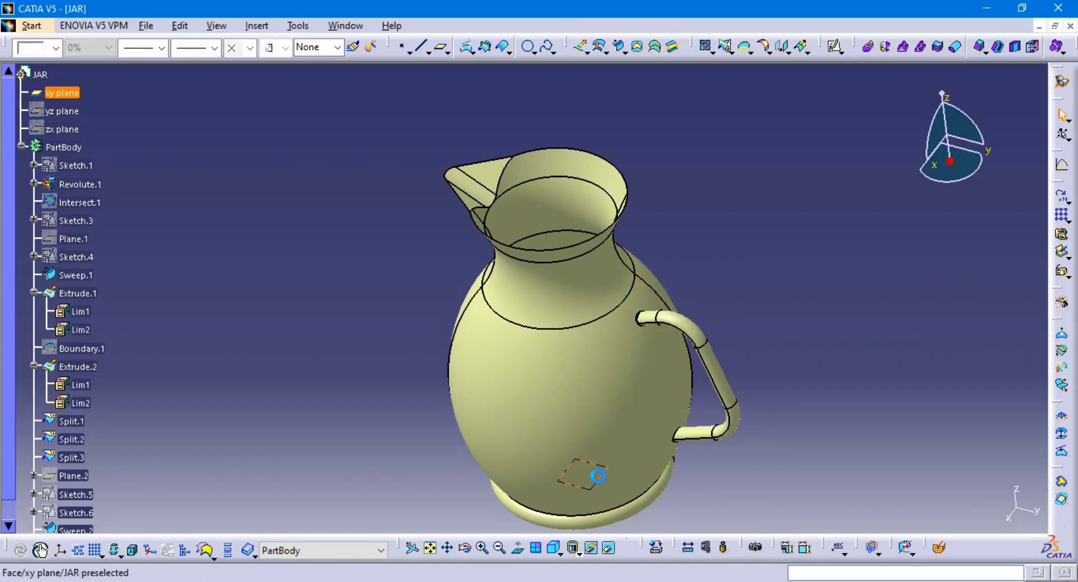
right_click(598, 476)
left_click(646, 279)
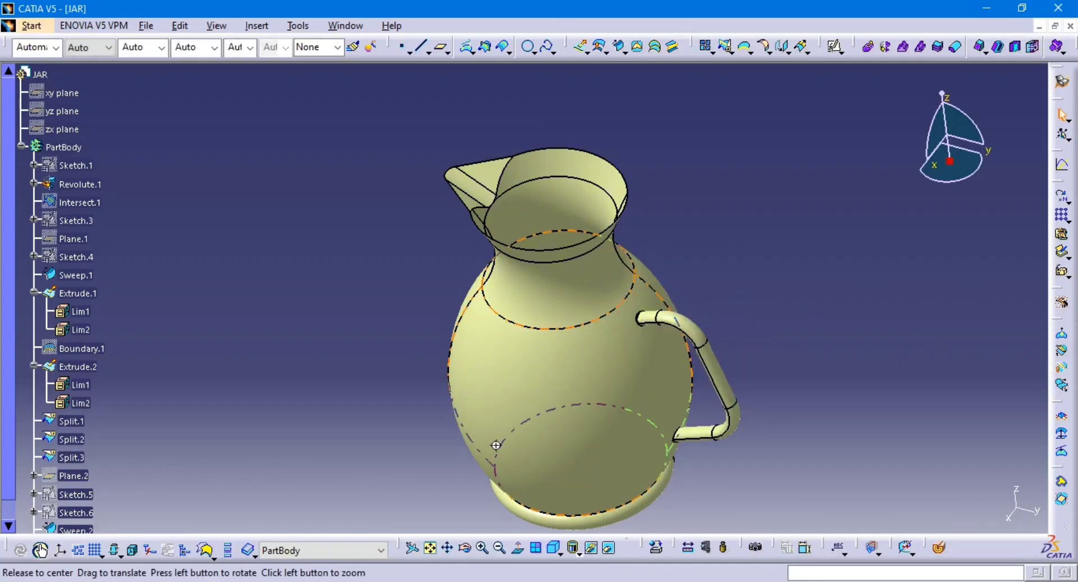
middle_click_drag(496, 445, 509, 348)
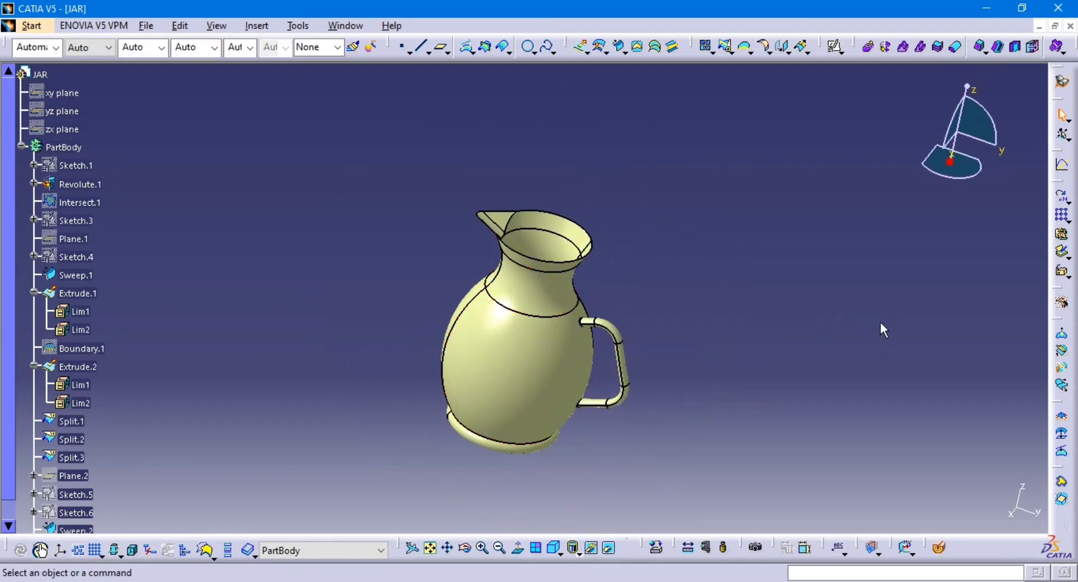